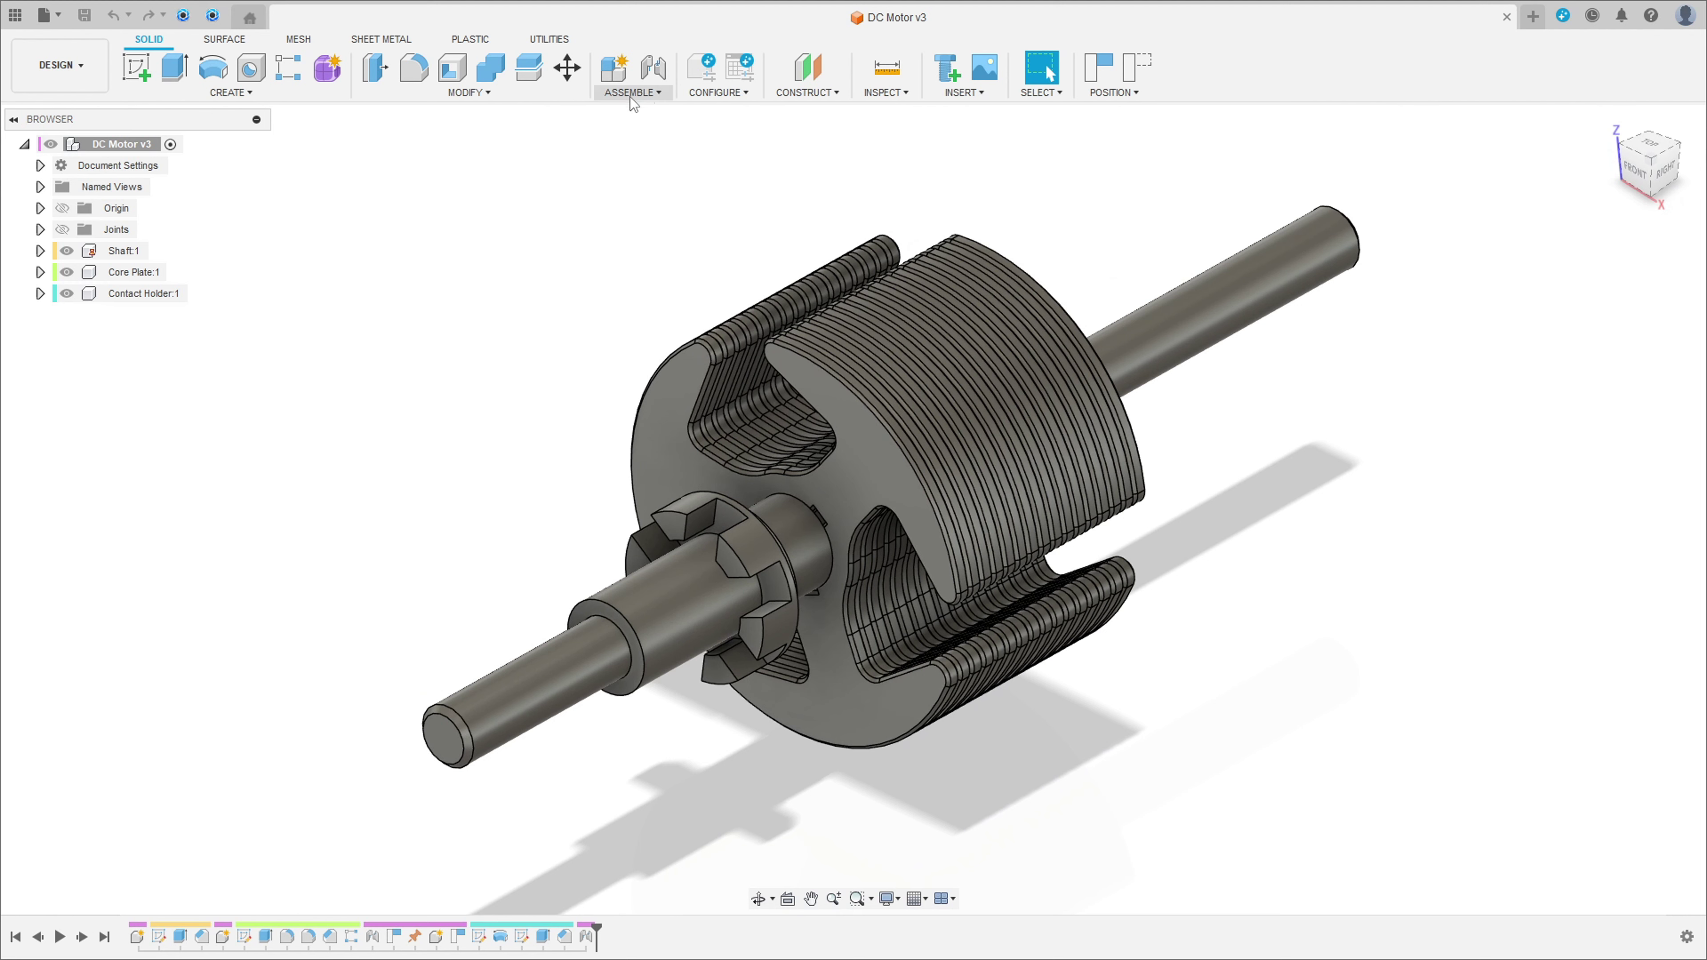
# Step: Create an activated internal component called Metal Contacts with the top-level DC Motor assembly as its parent
pyautogui.click(614, 67)
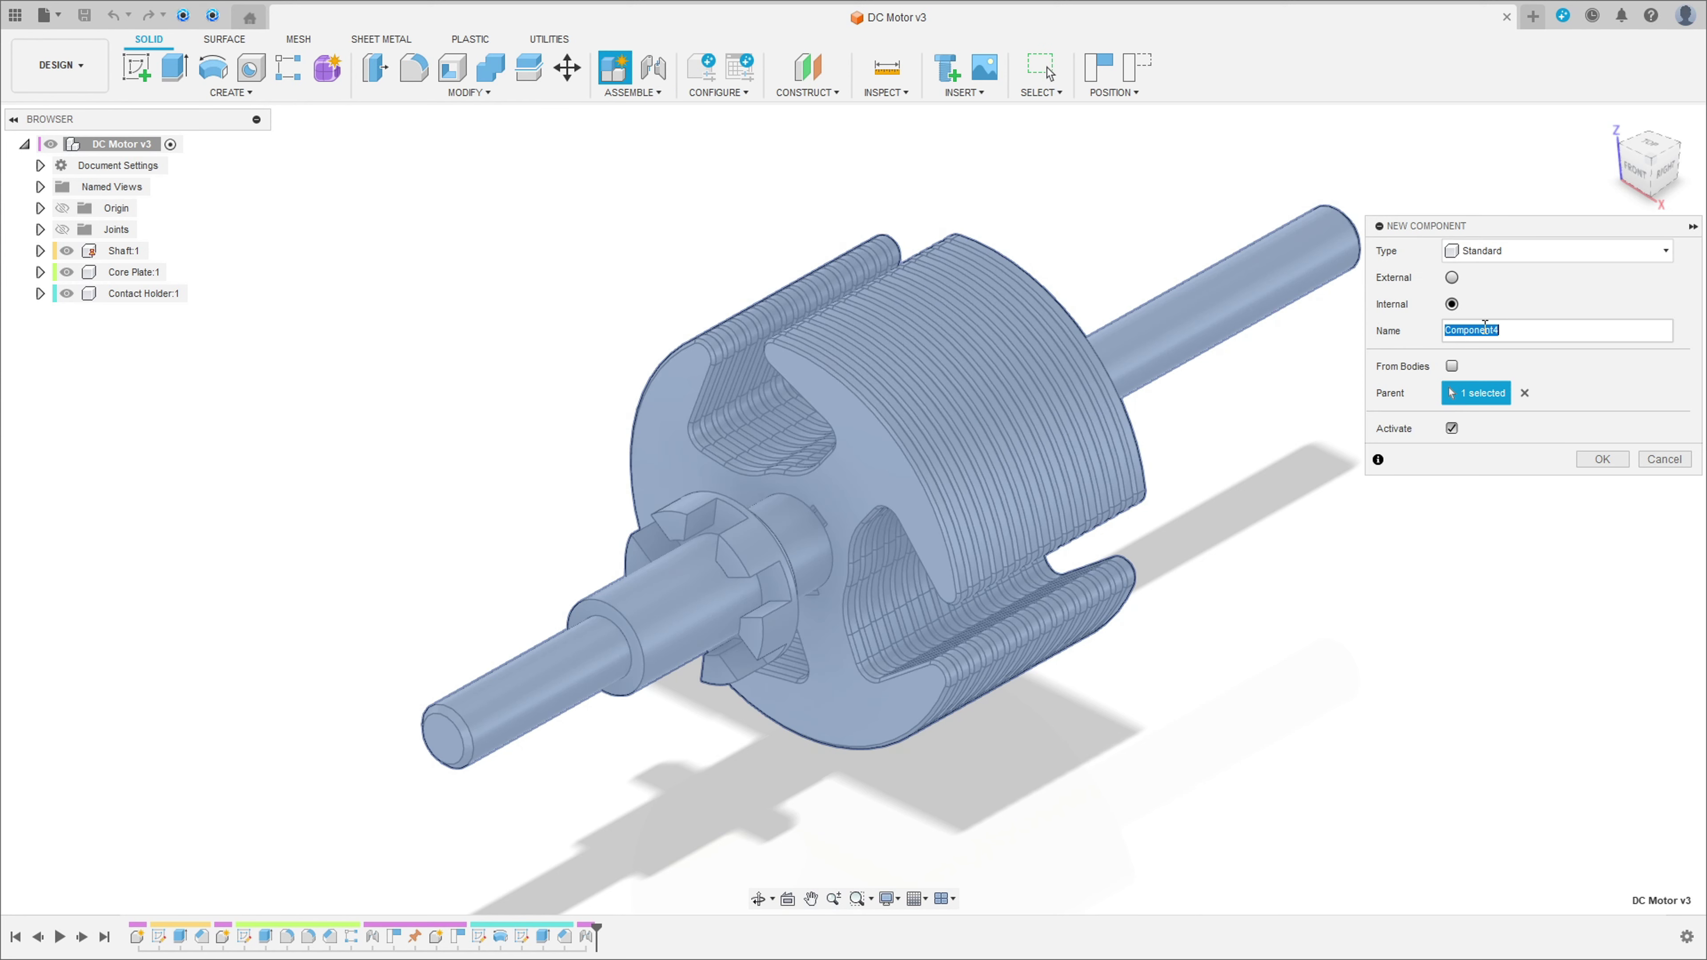
pyautogui.write('Metal Contacts')
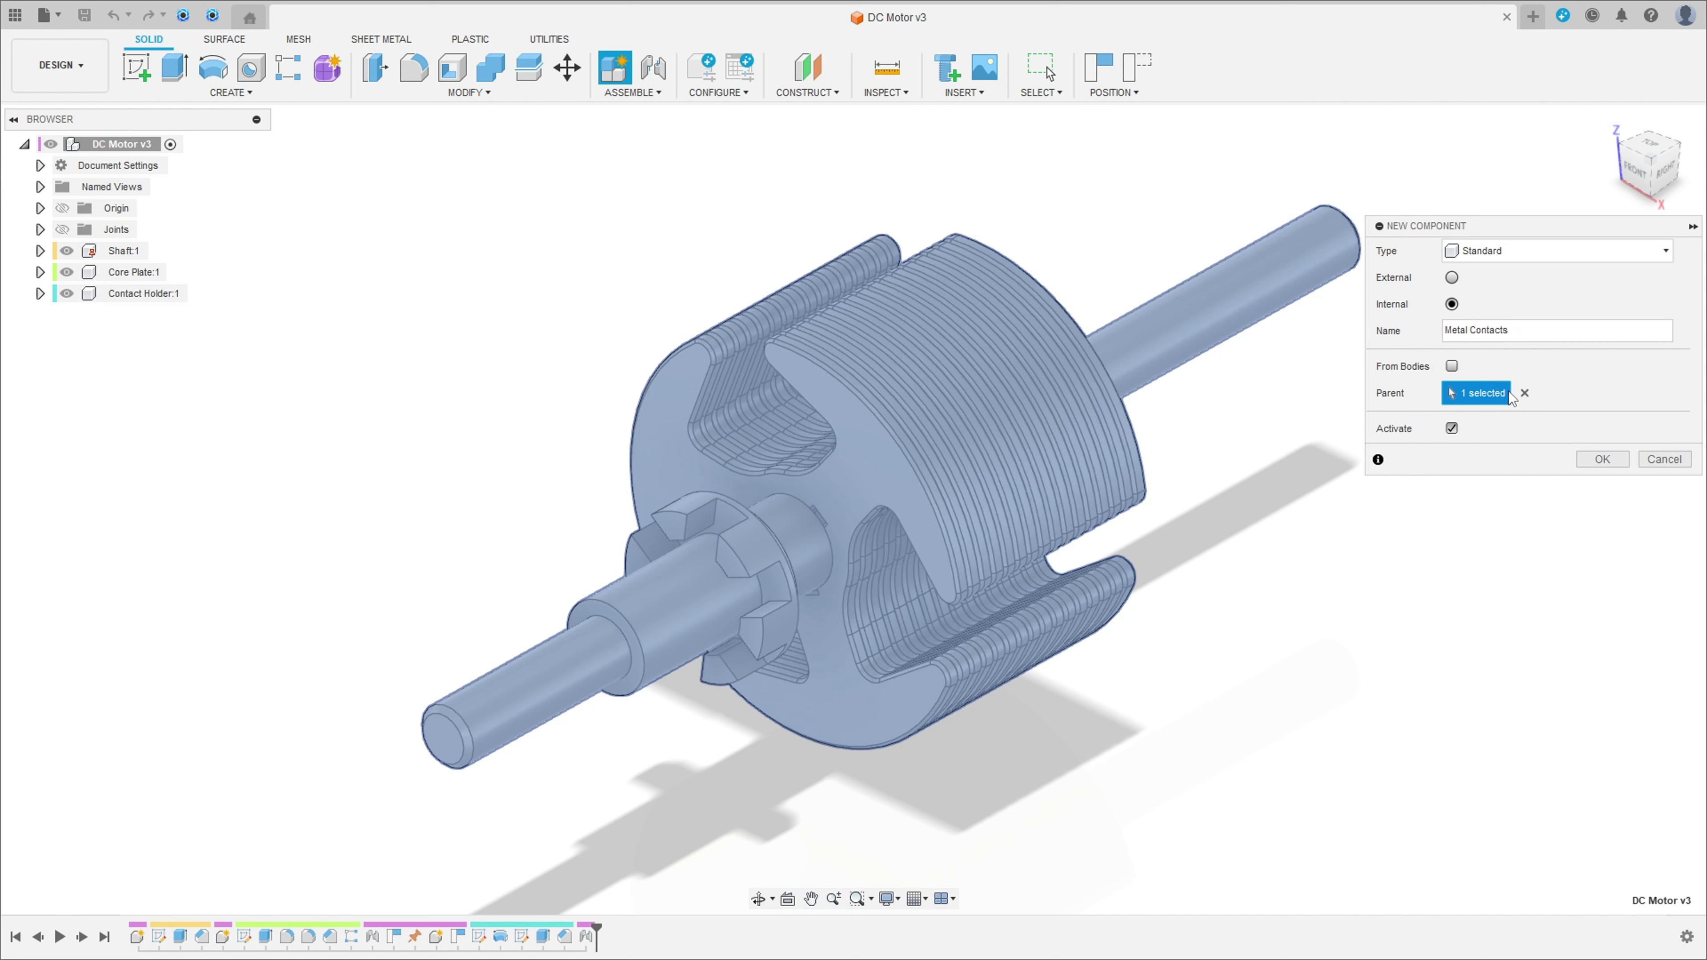
pyautogui.click(1524, 392)
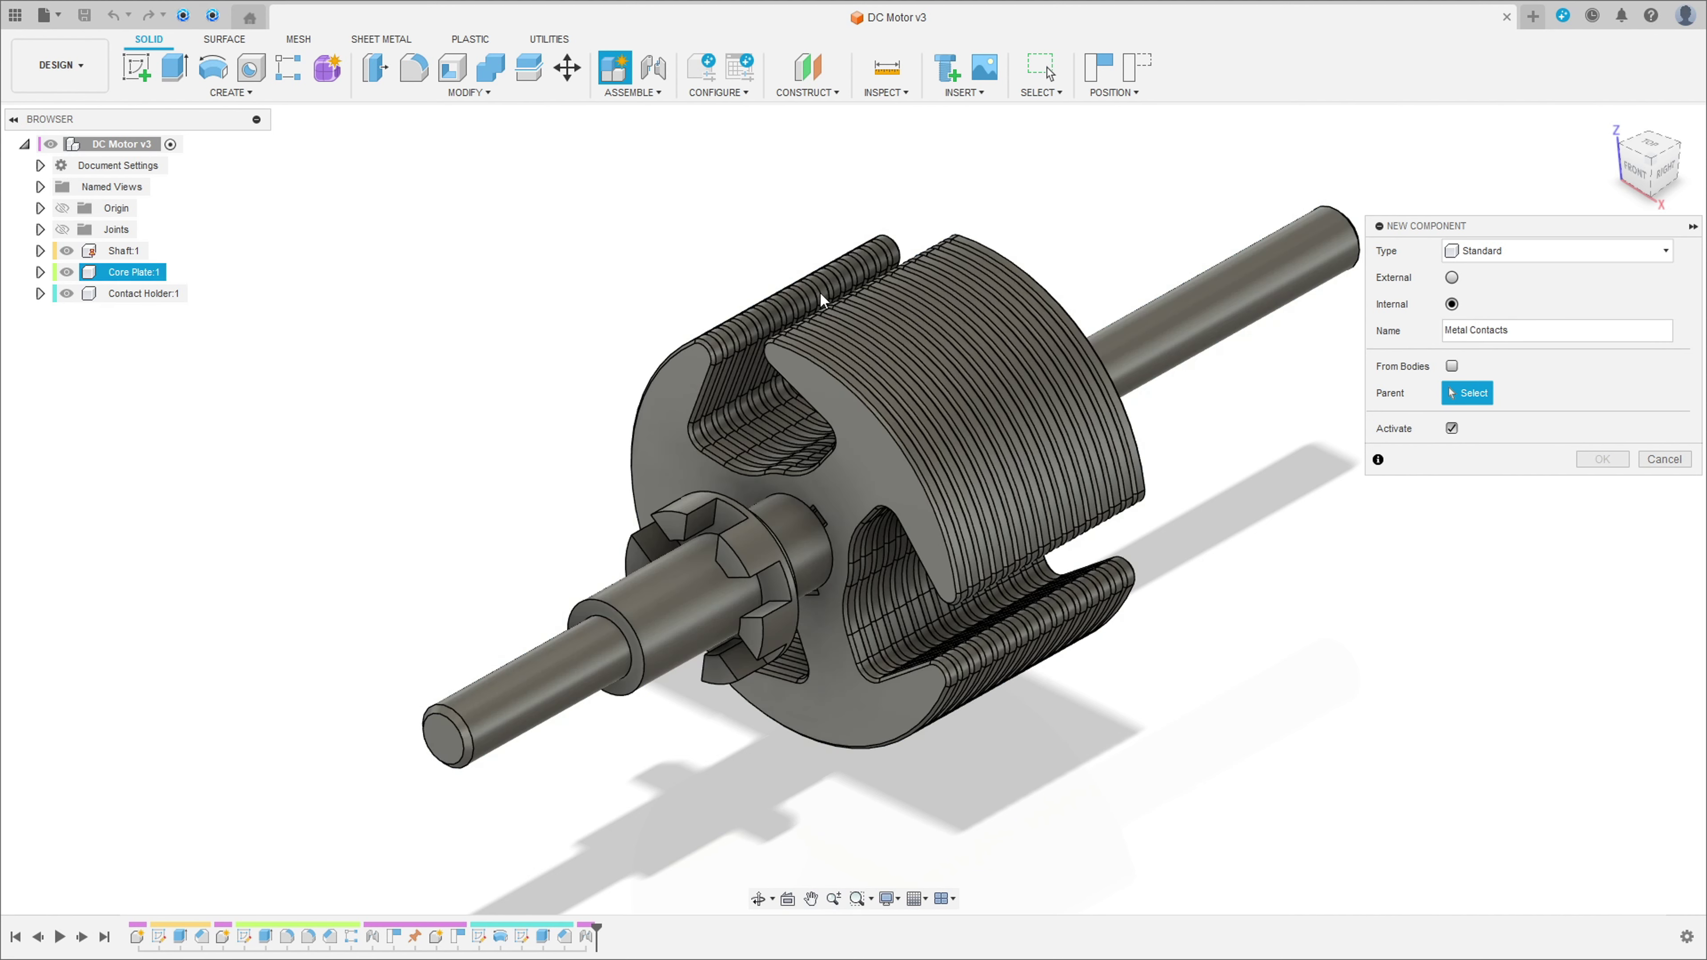
pyautogui.click(110, 148)
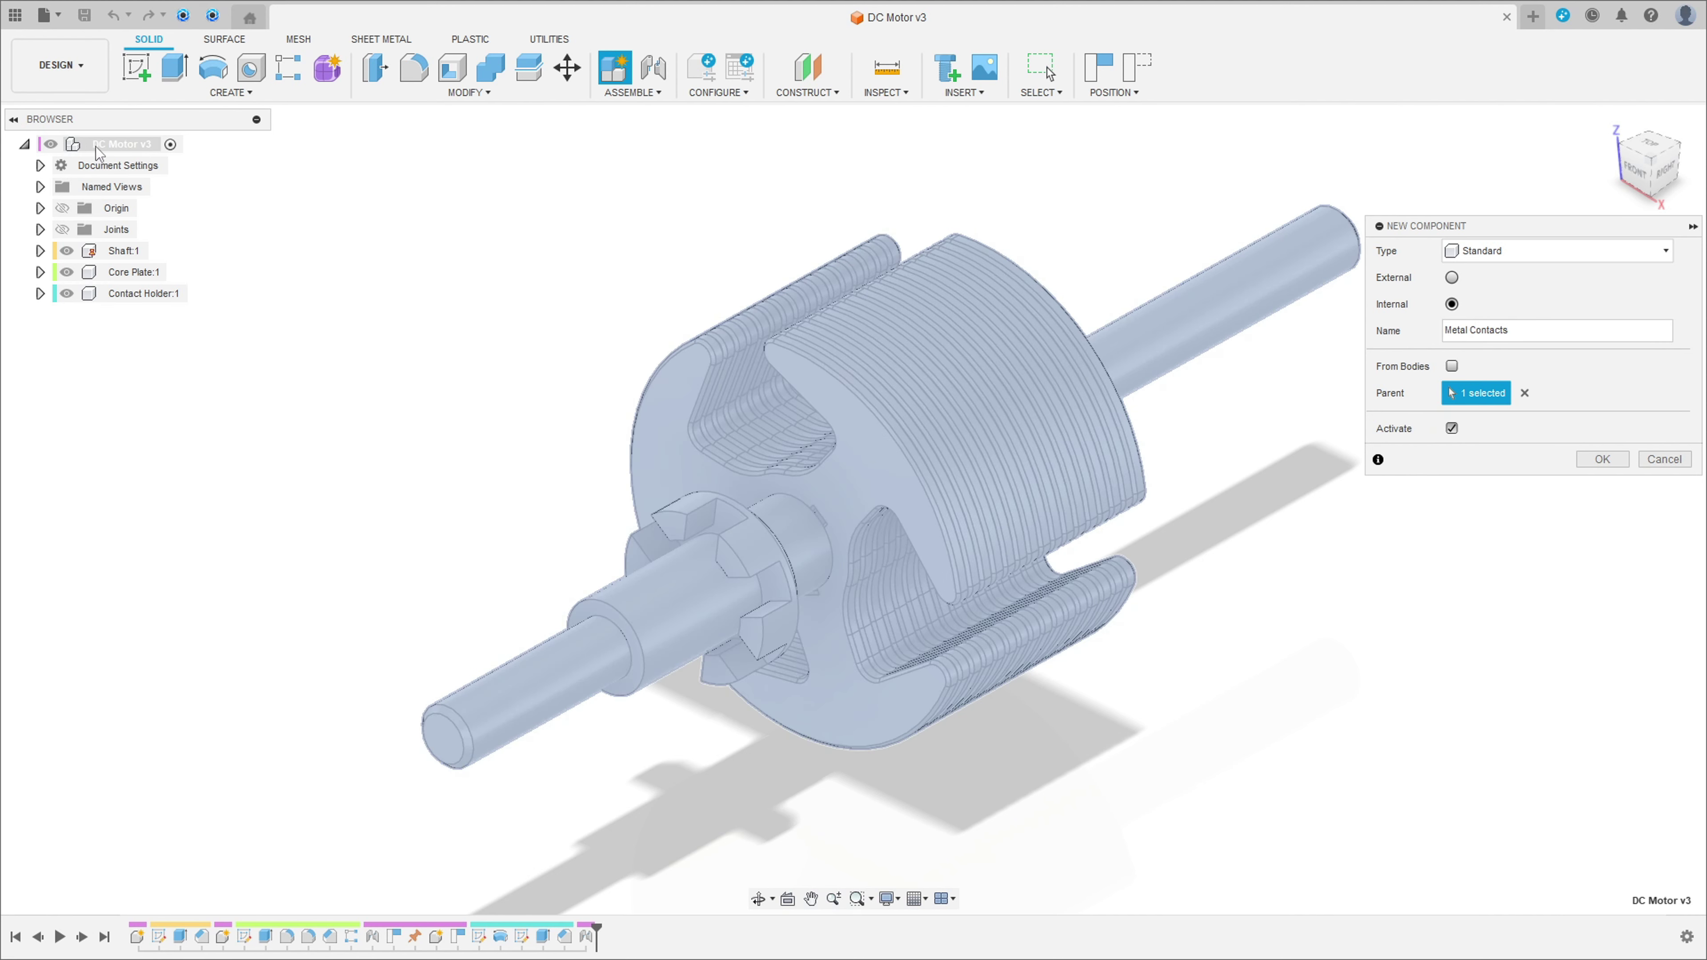
pyautogui.click(1602, 459)
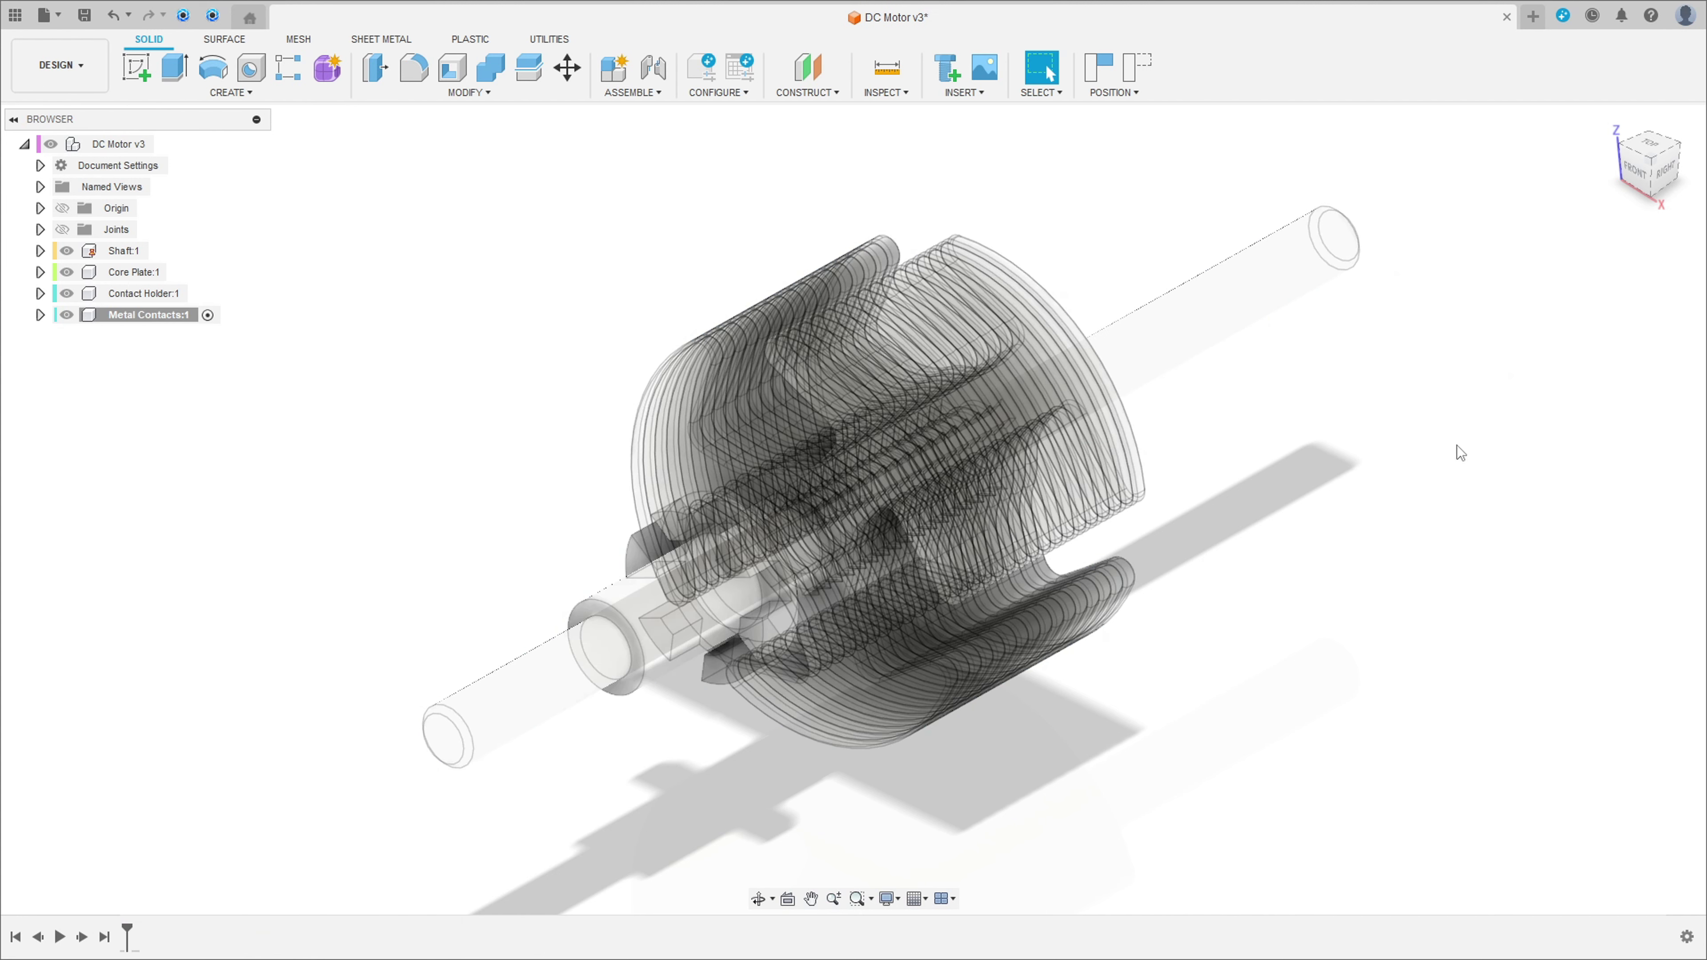
# Step: Hide the Shaft, Core Plate and Contact Holder components
pyautogui.click(73, 253)
pyautogui.click(66, 251)
pyautogui.click(66, 271)
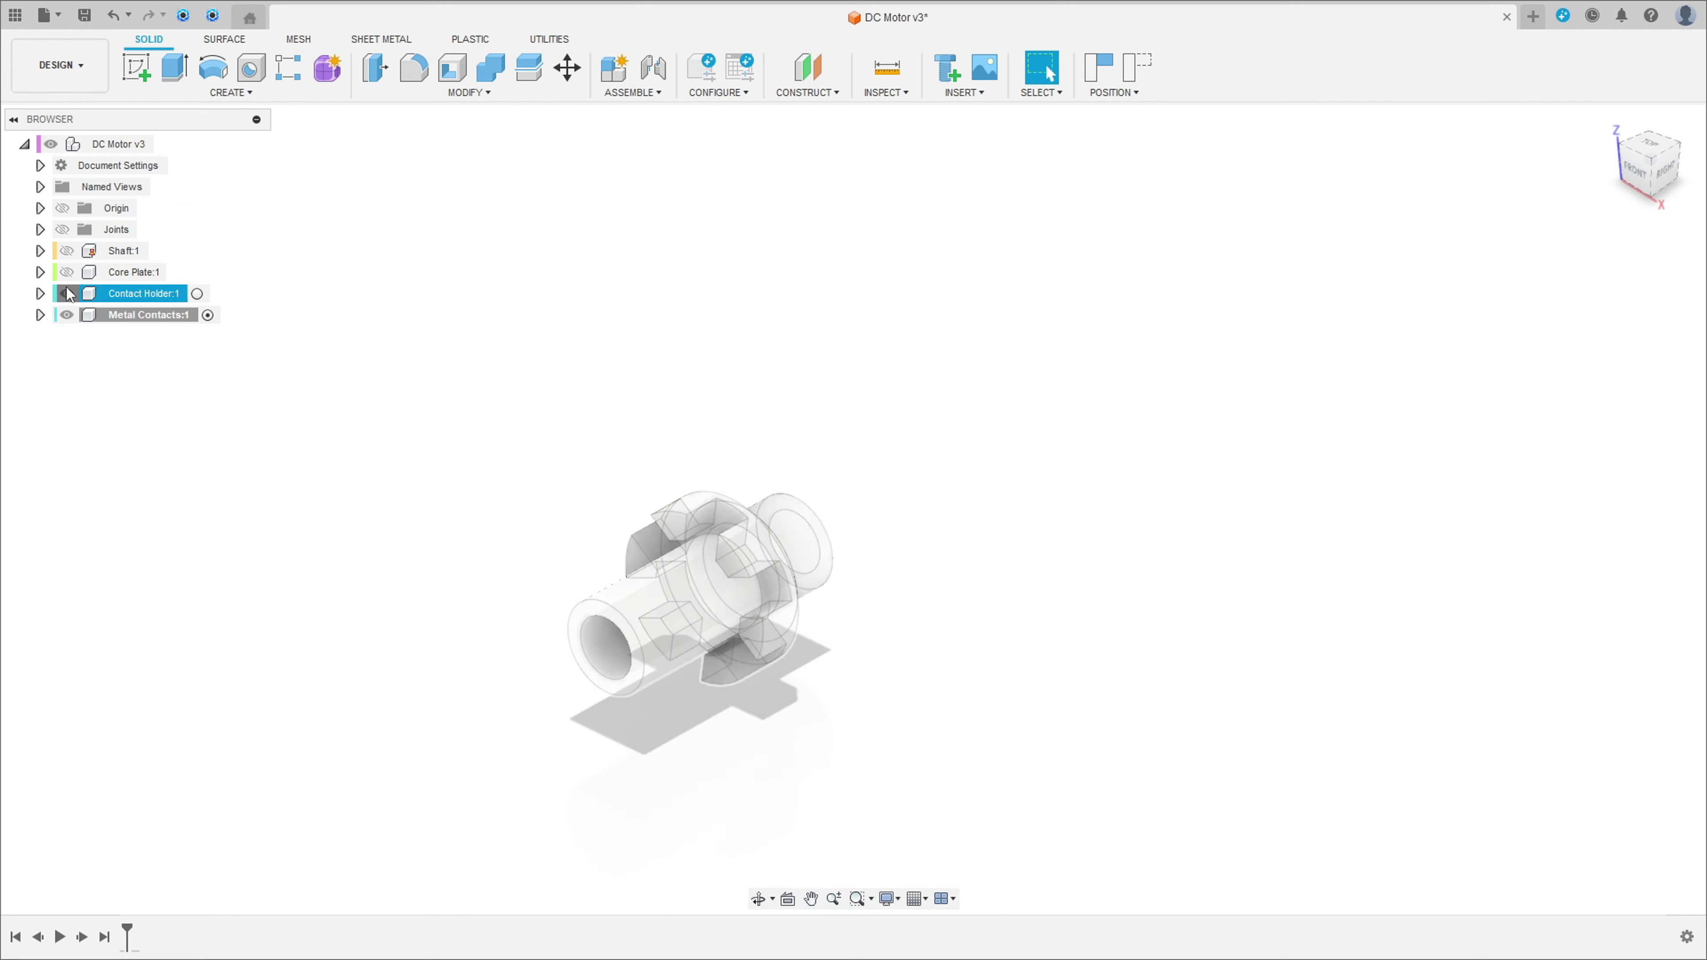
pyautogui.click(66, 293)
# Step: Start a sketch on the XZ plane, capturing the current component positions
pyautogui.click(143, 86)
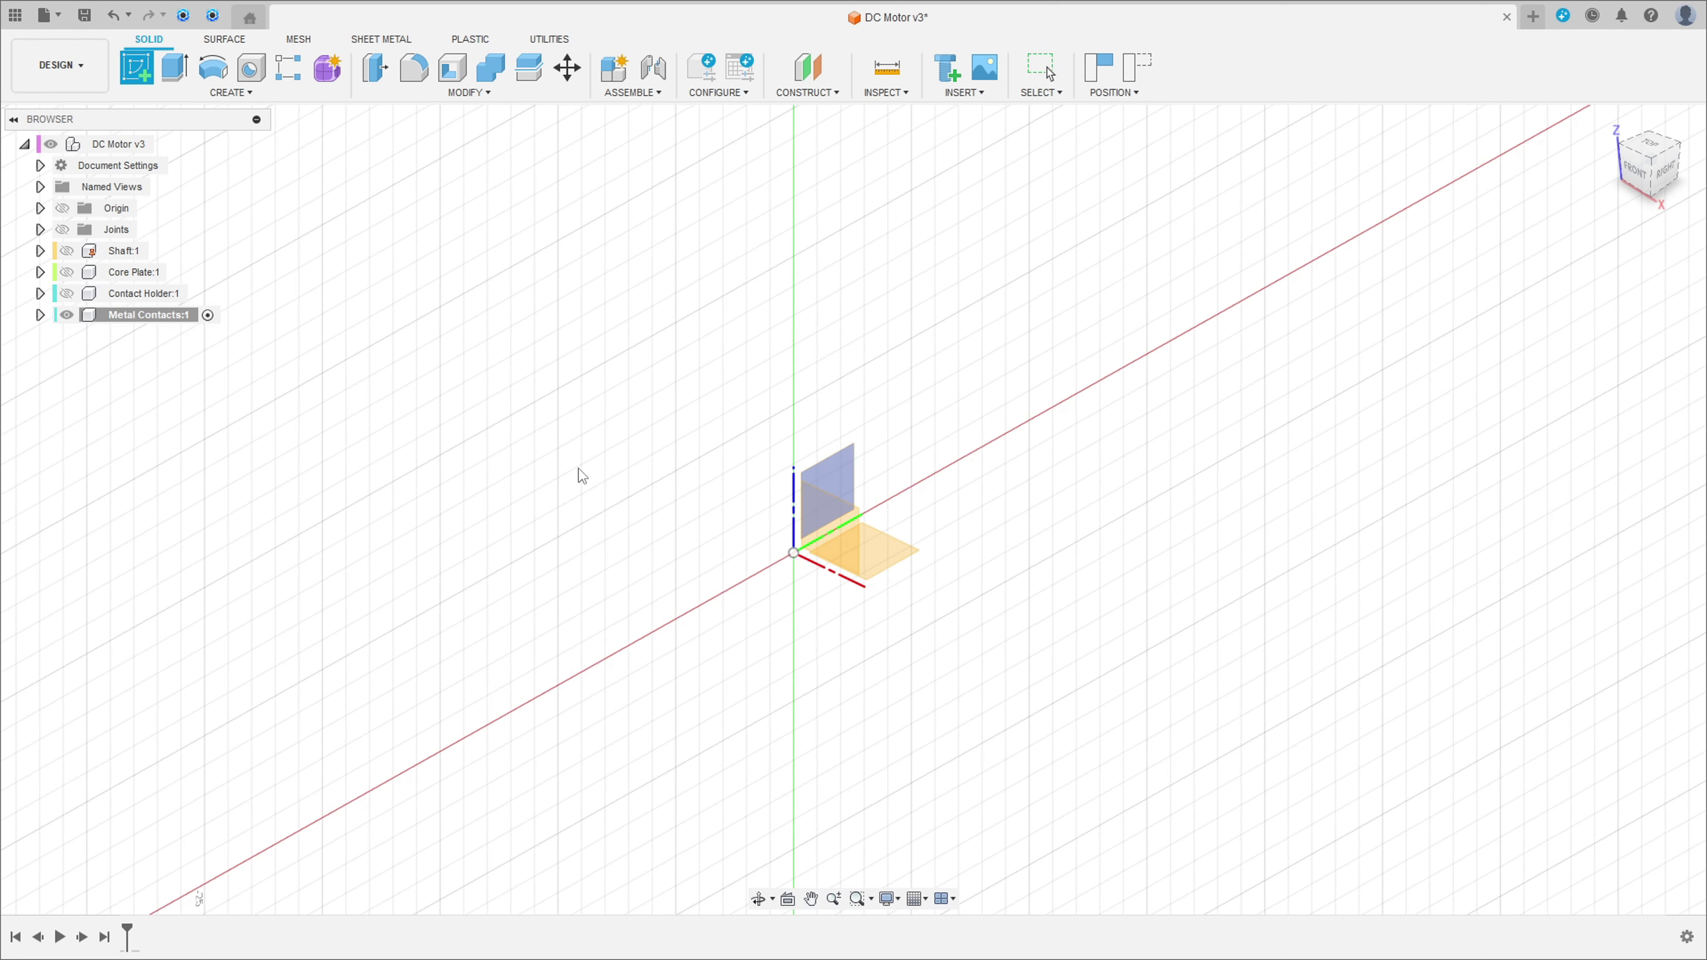
pyautogui.click(829, 524)
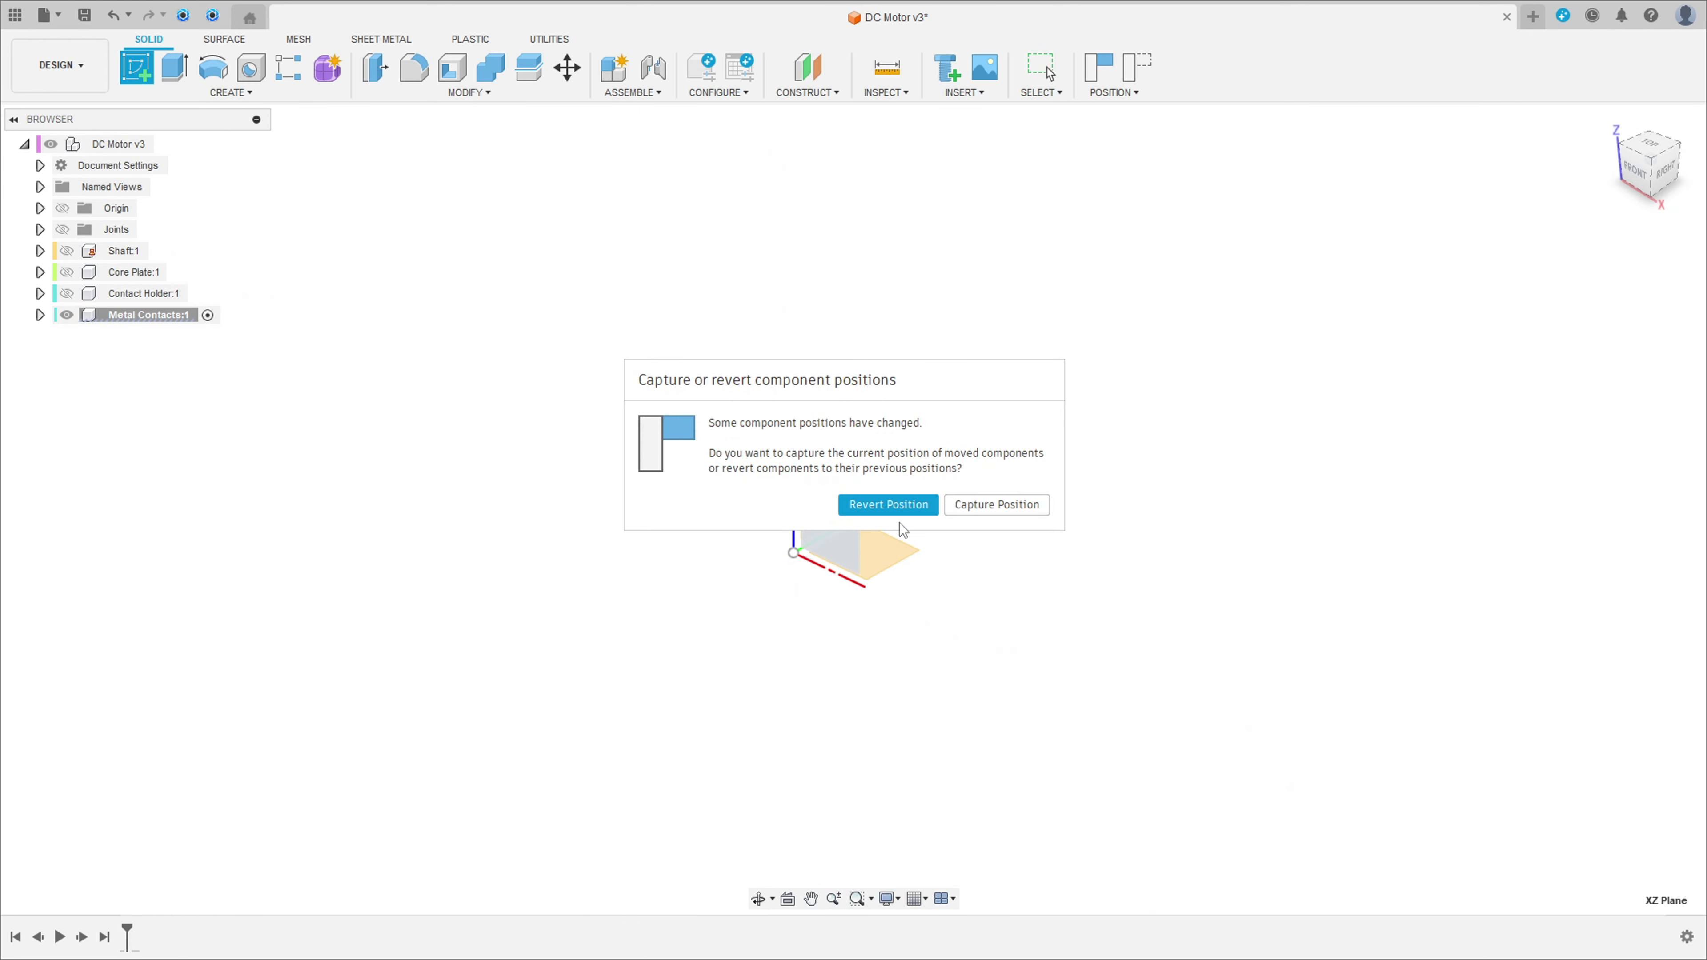
pyautogui.click(967, 507)
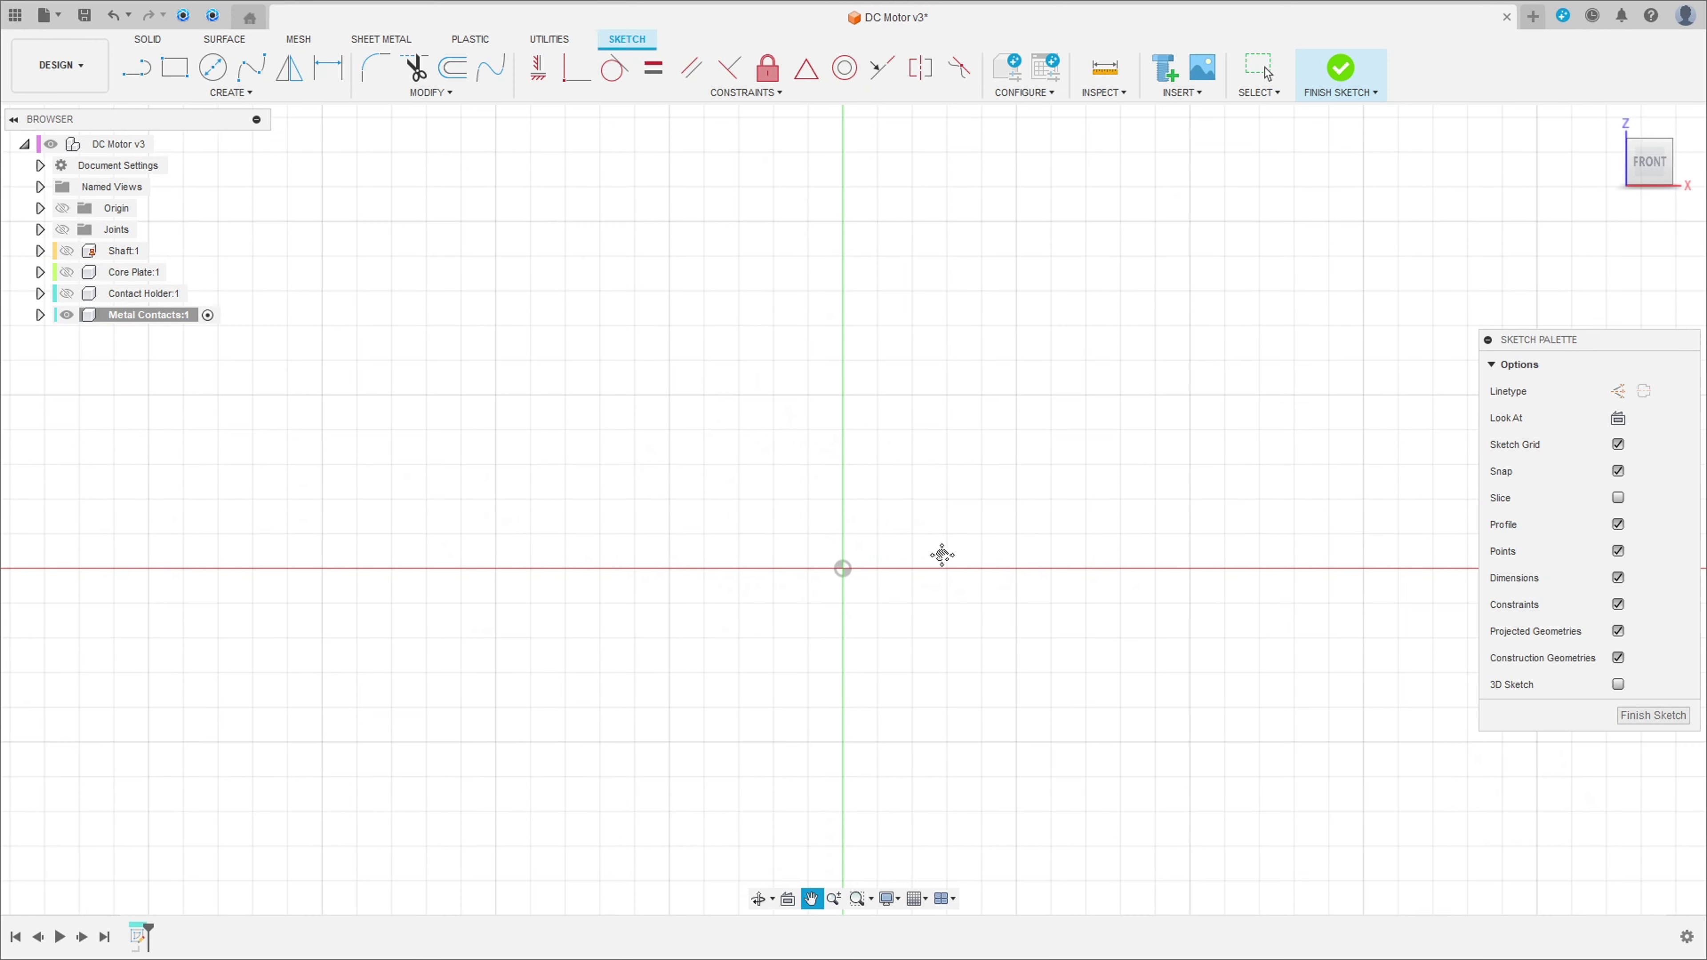
# Step: Sketch a center point arc above the origin, centered on it, with a 1.45 mm radius and a 110° sweep
pyautogui.click(213, 94)
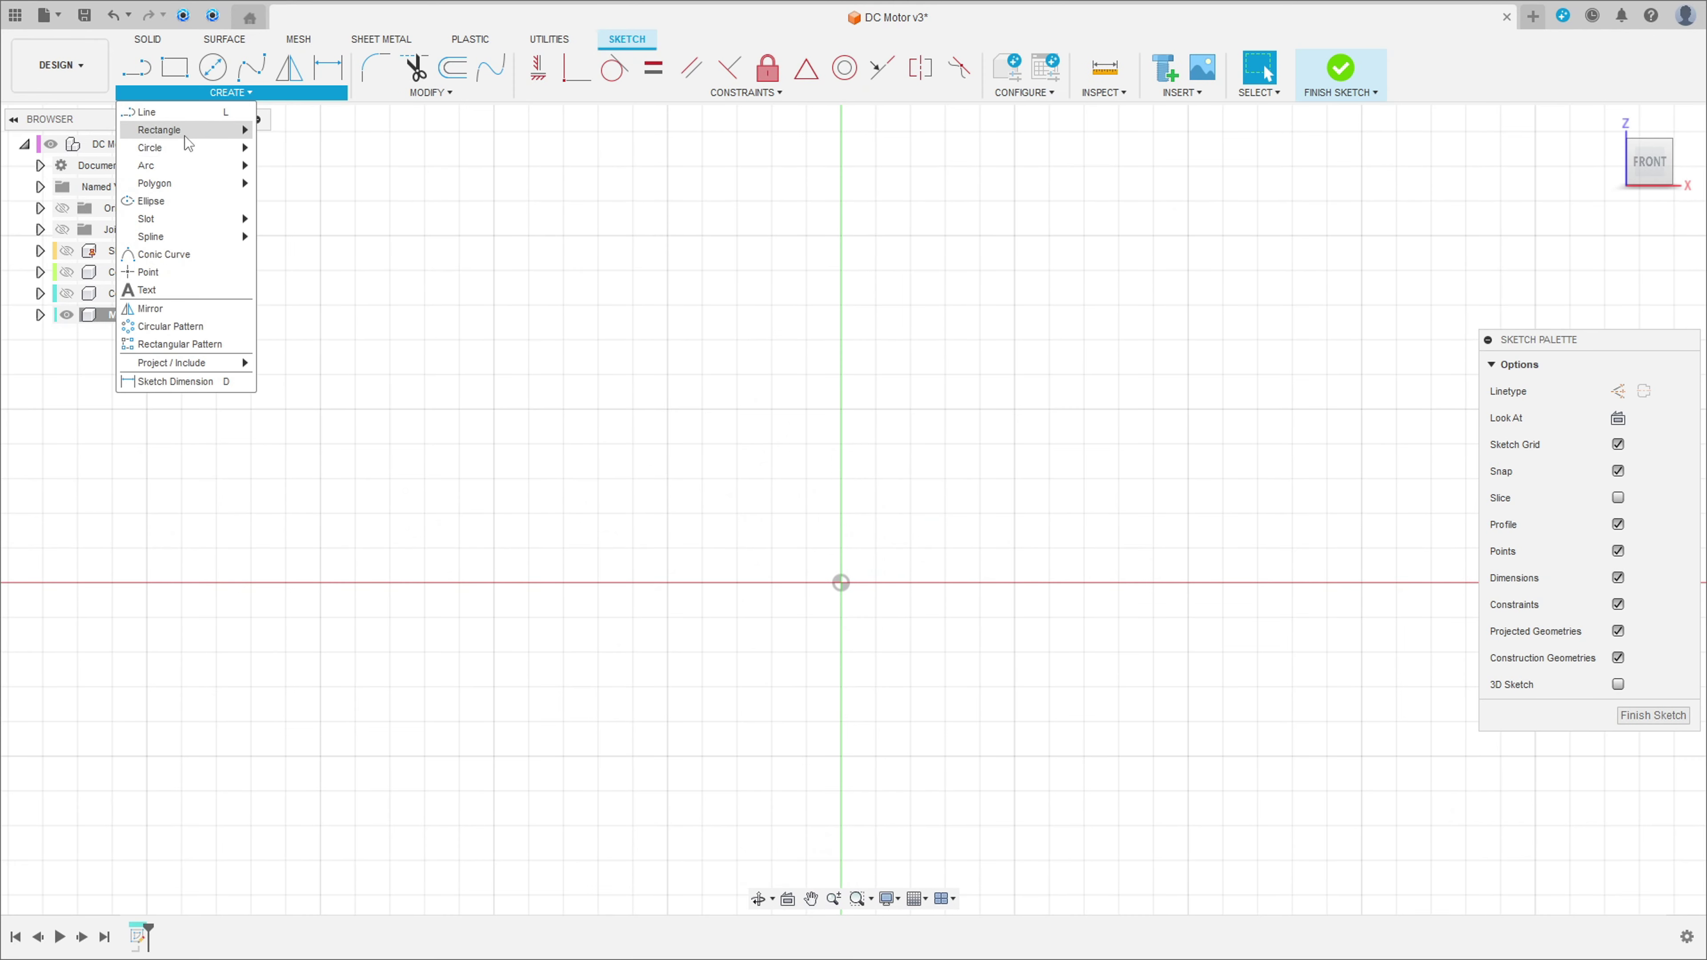
pyautogui.moveTo(177, 167)
pyautogui.click(300, 183)
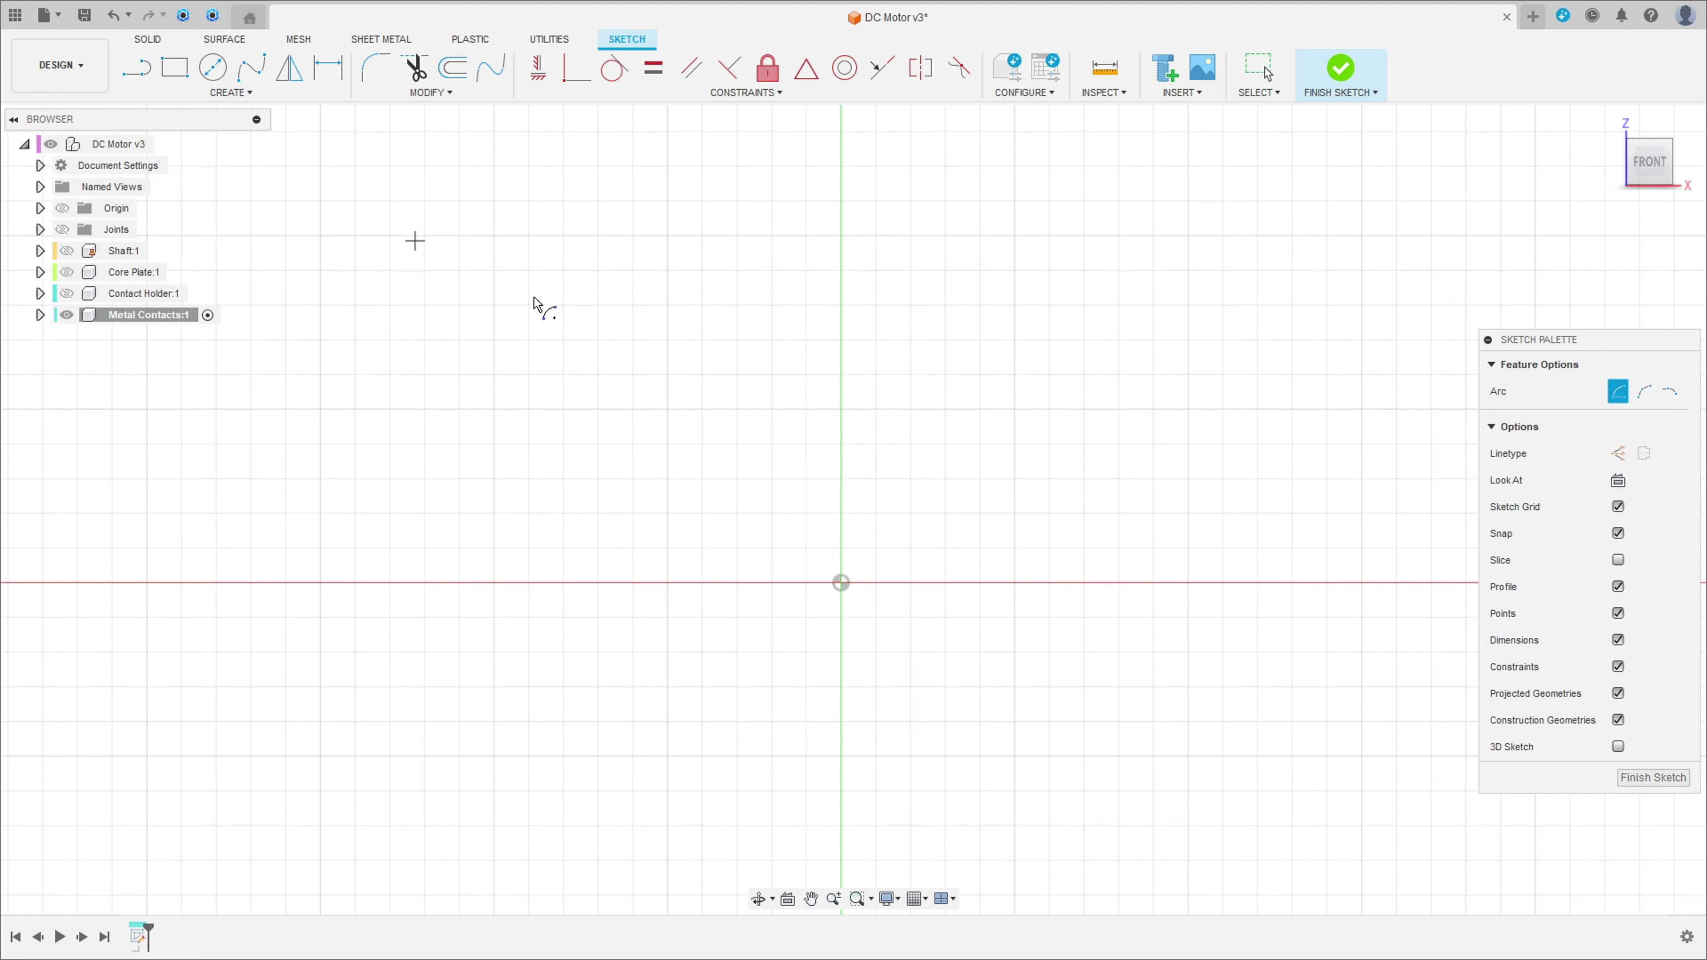
pyautogui.click(840, 583)
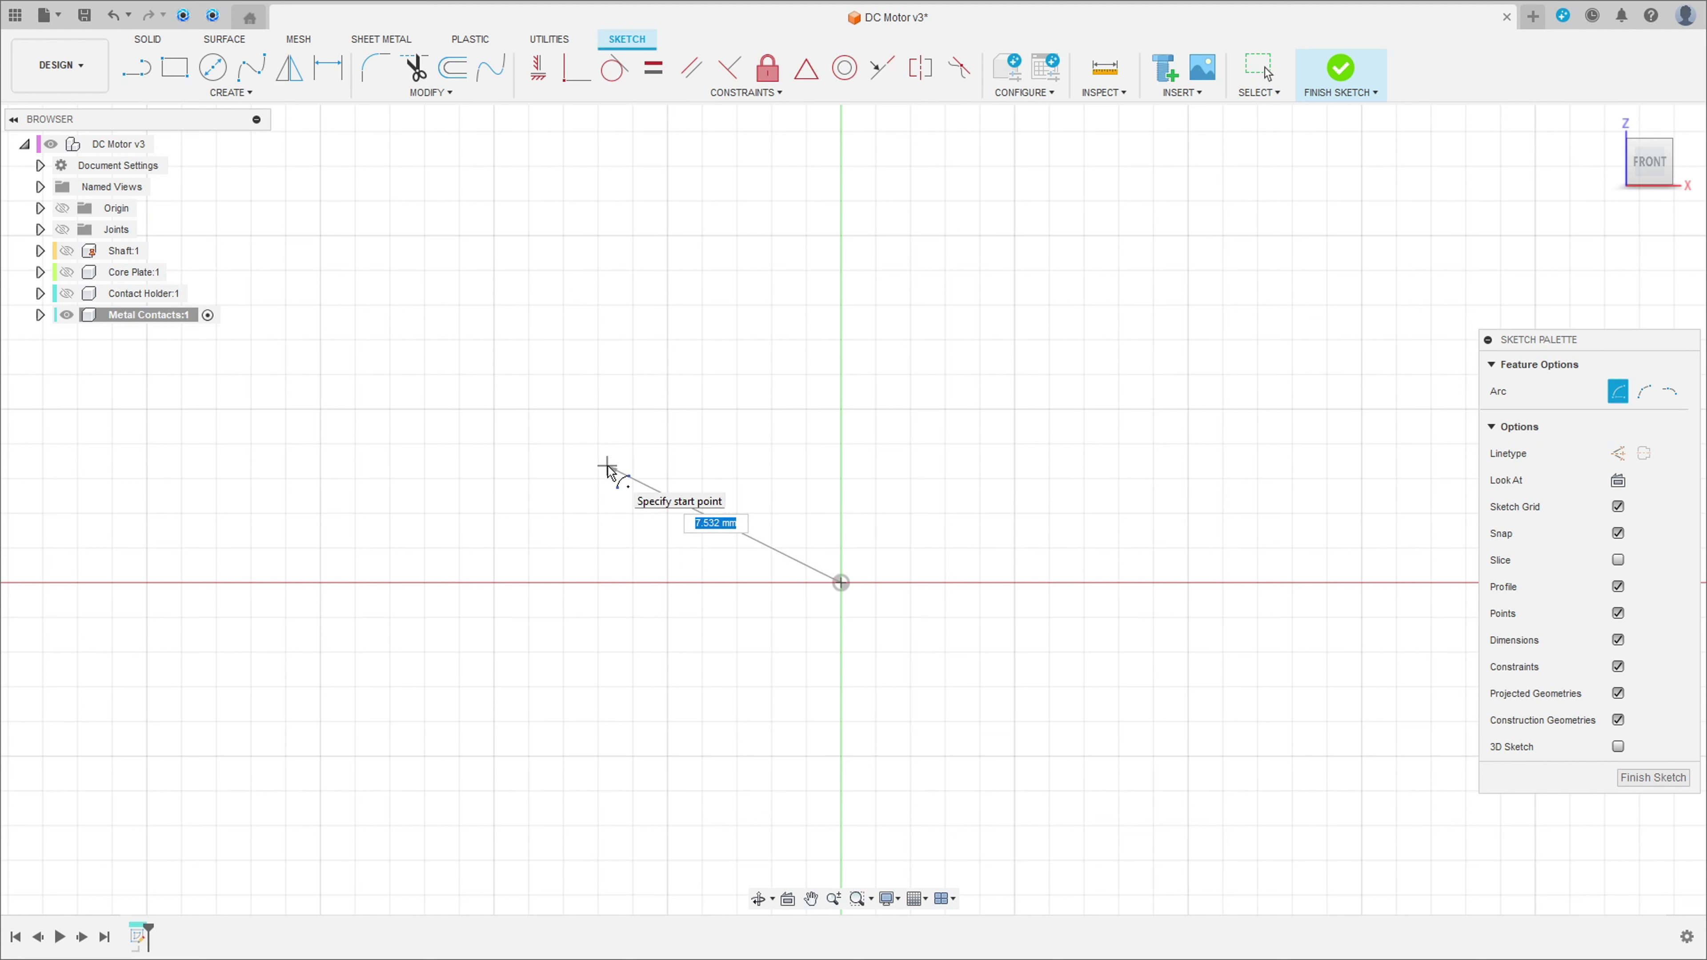
pyautogui.write('1,45')
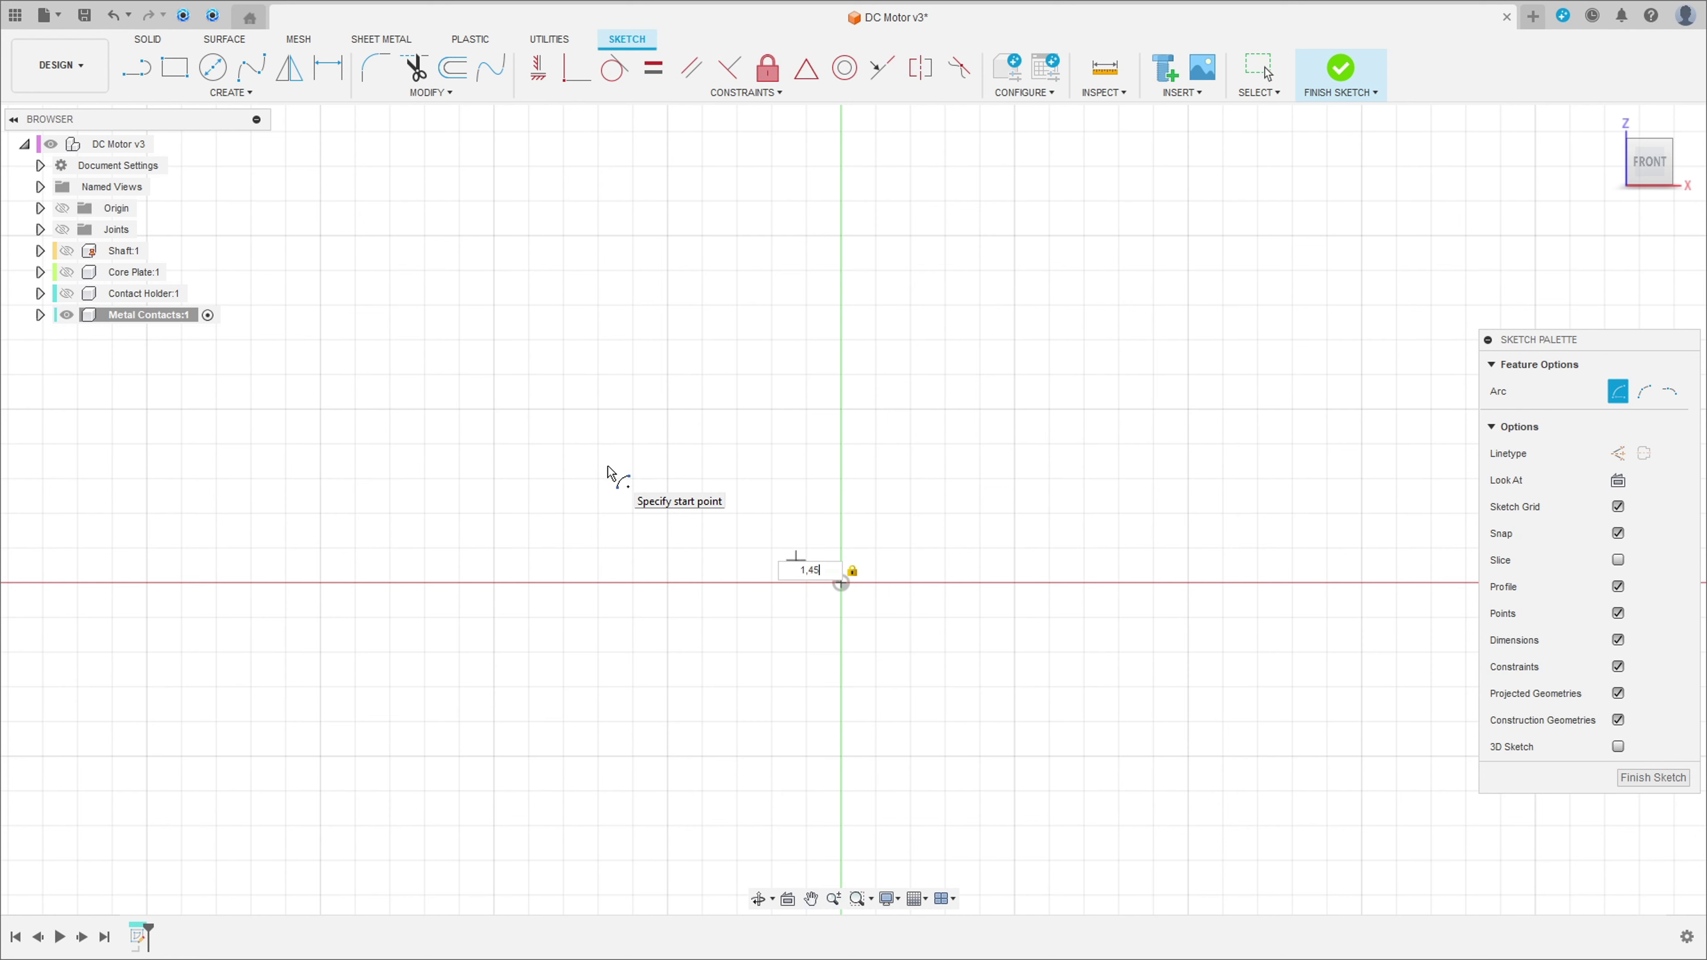
pyautogui.press('Tab')
pyautogui.scroll(4, 610, 476)
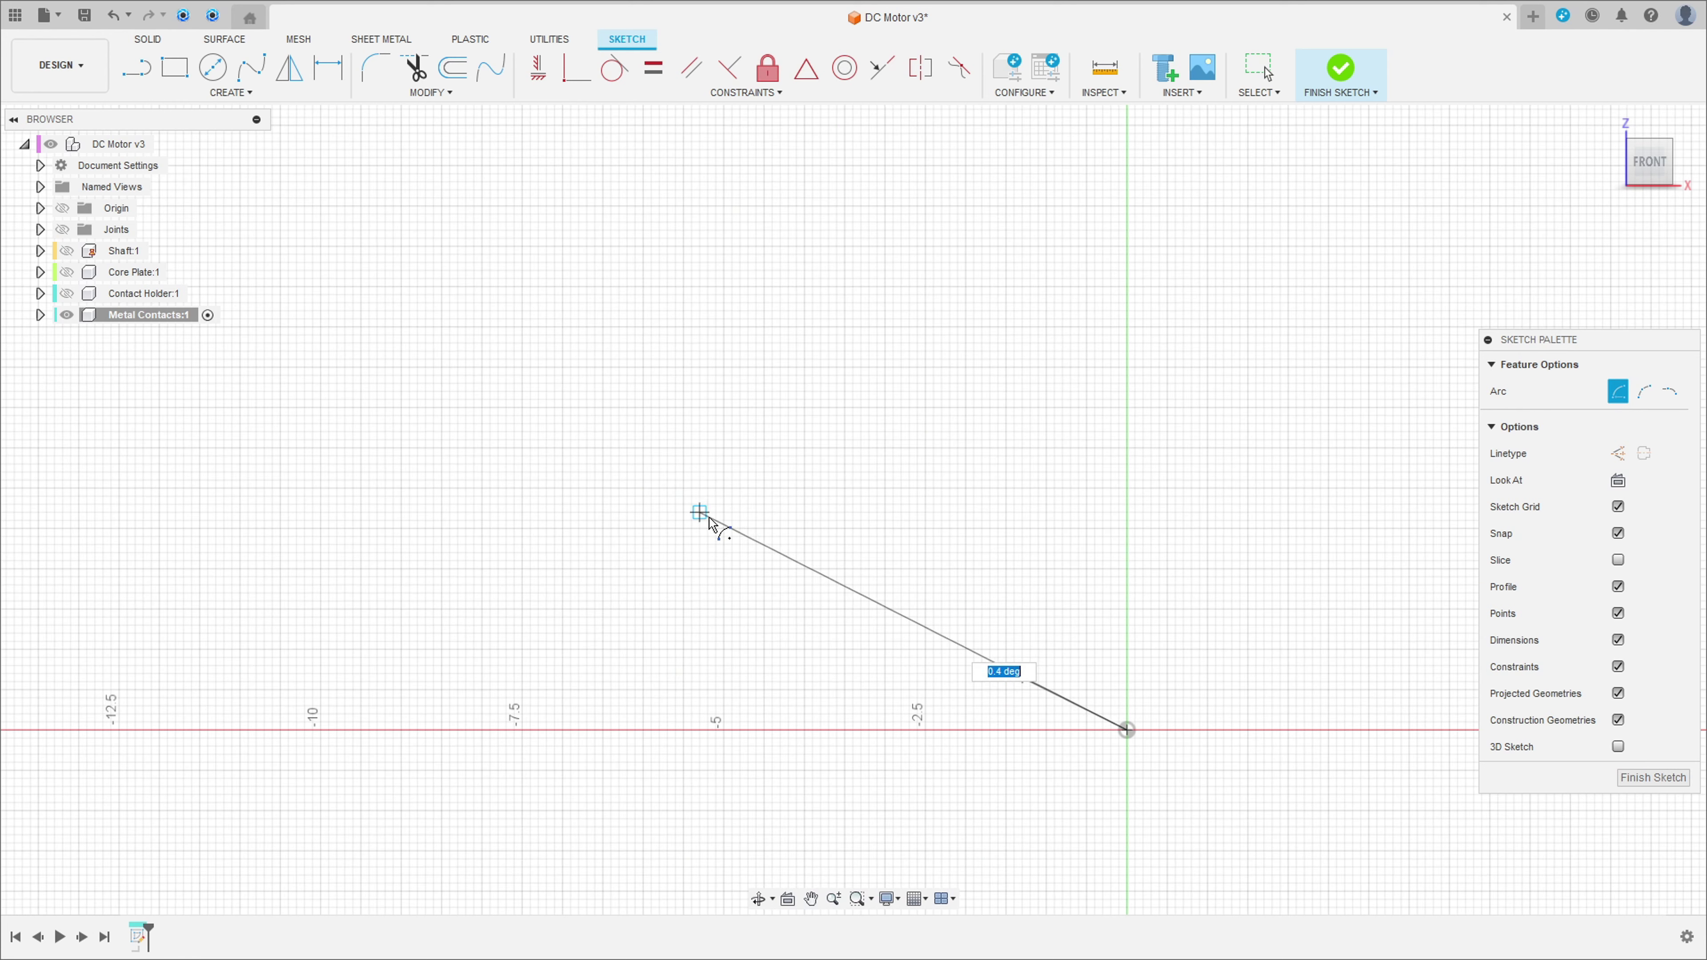
pyautogui.click(698, 511)
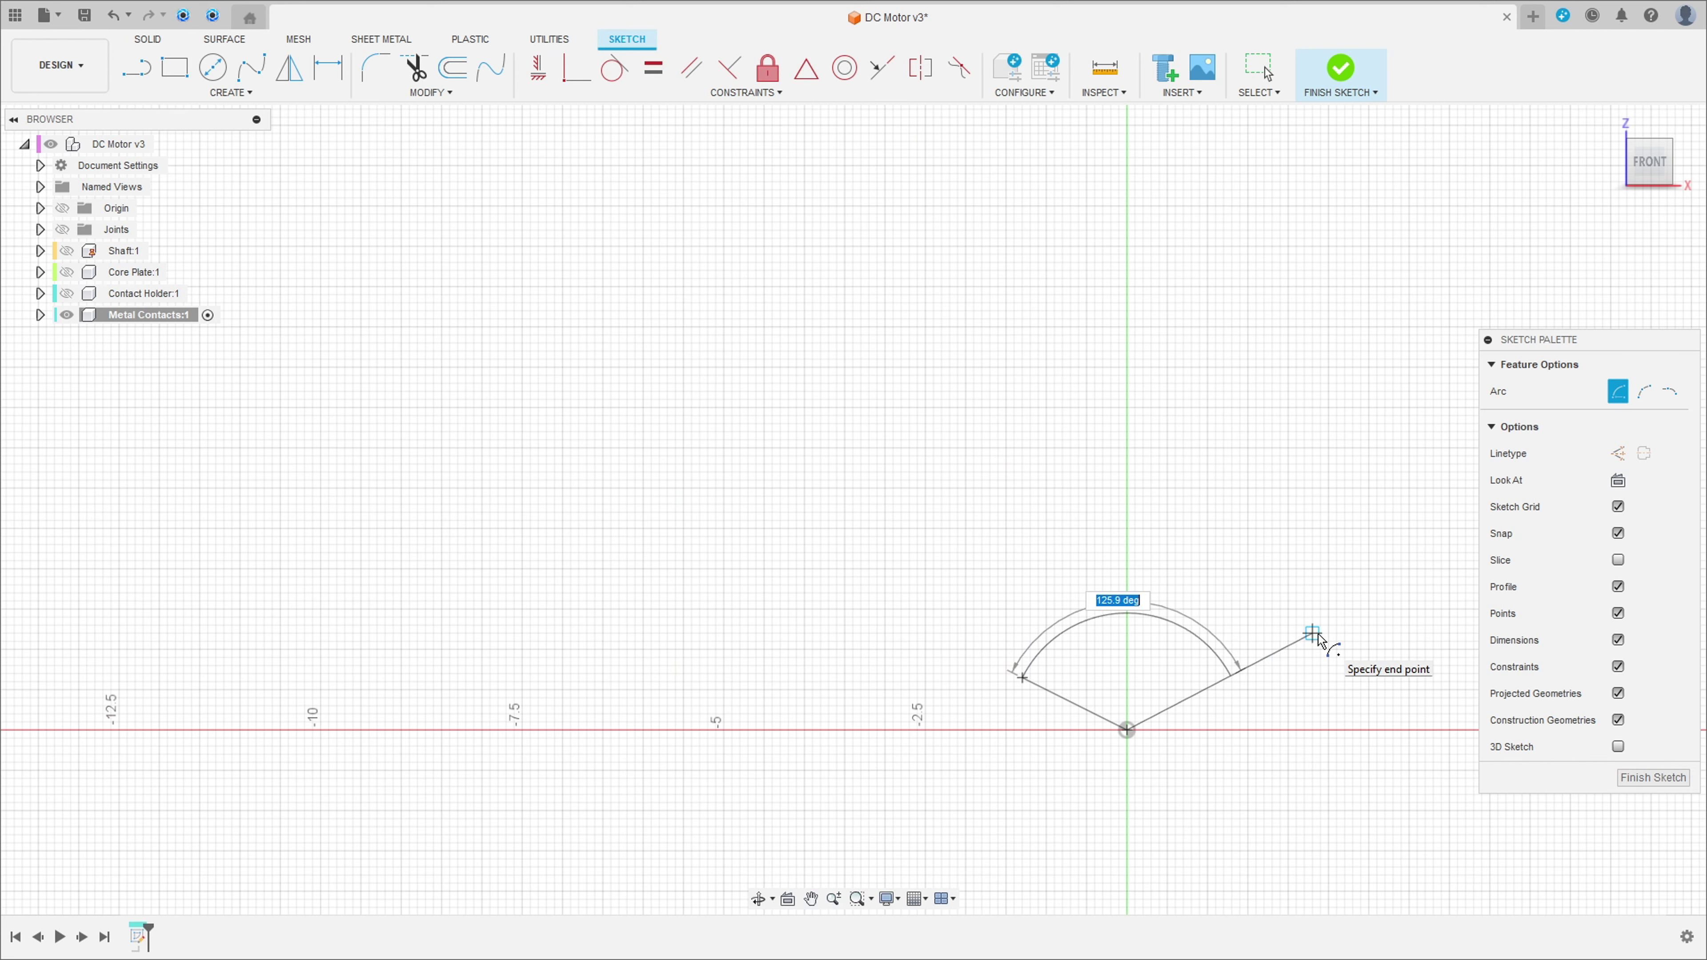
pyautogui.write('110')
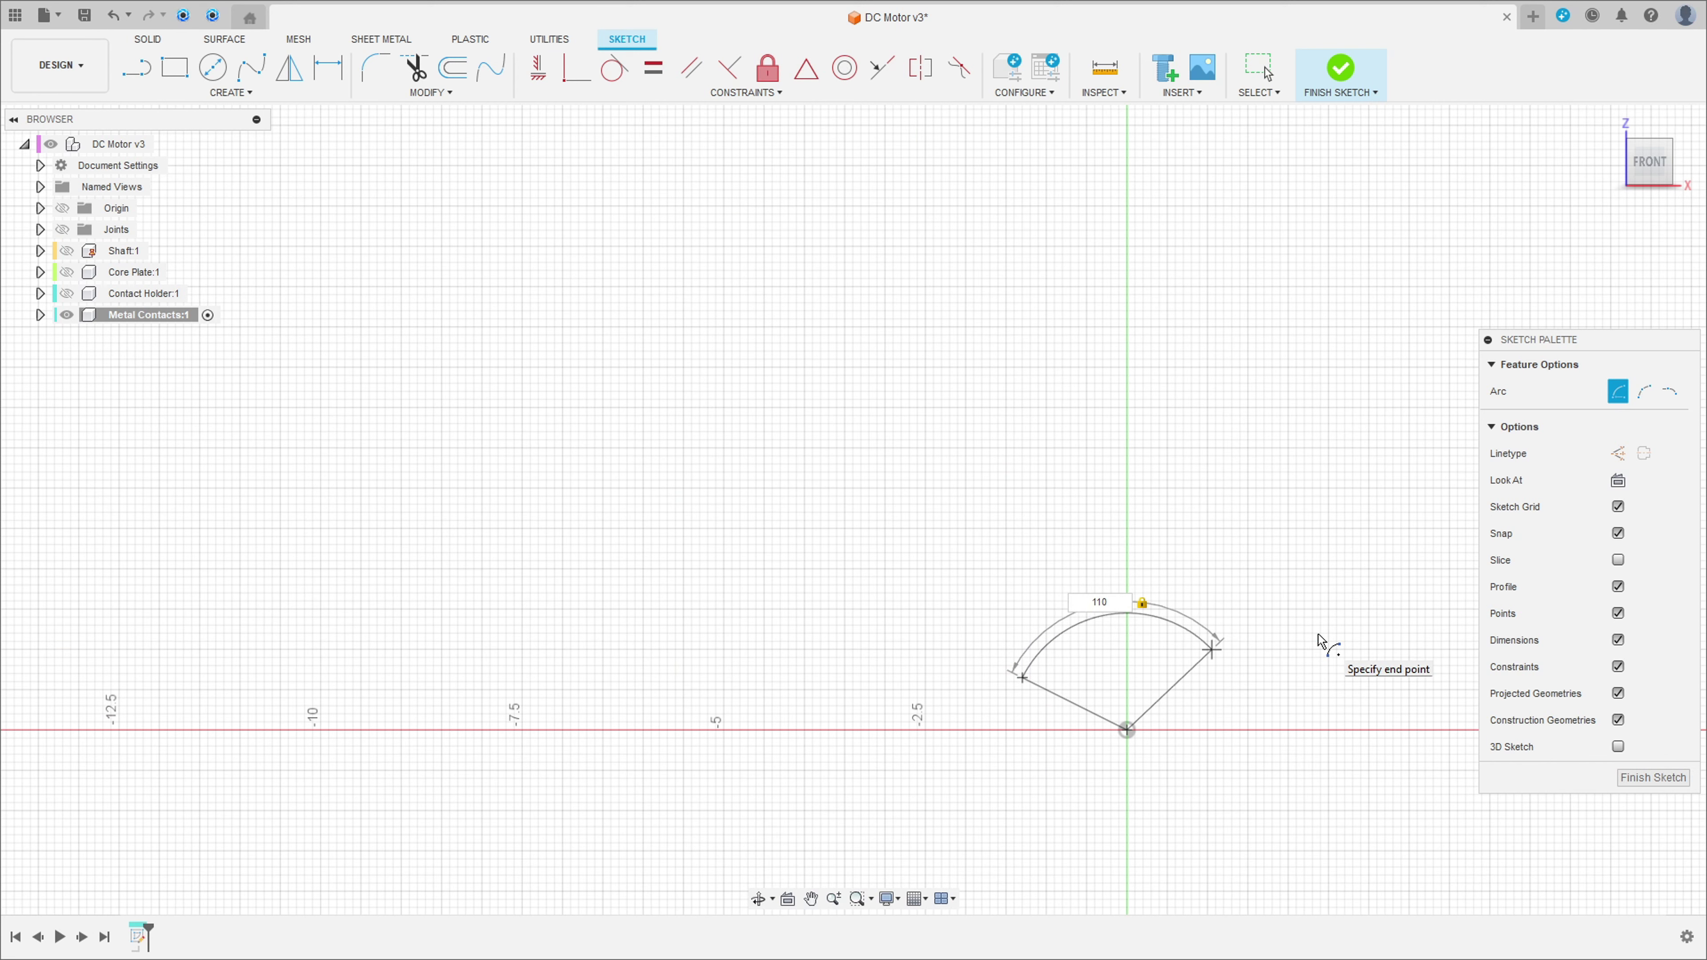
pyautogui.press('Return')
# Step: Sketch a concentric outer arc from the origin with a 1.75 mm radius and a 110° sweep, its ends aligned with the inner arc's
pyautogui.scroll(2, 1204, 685)
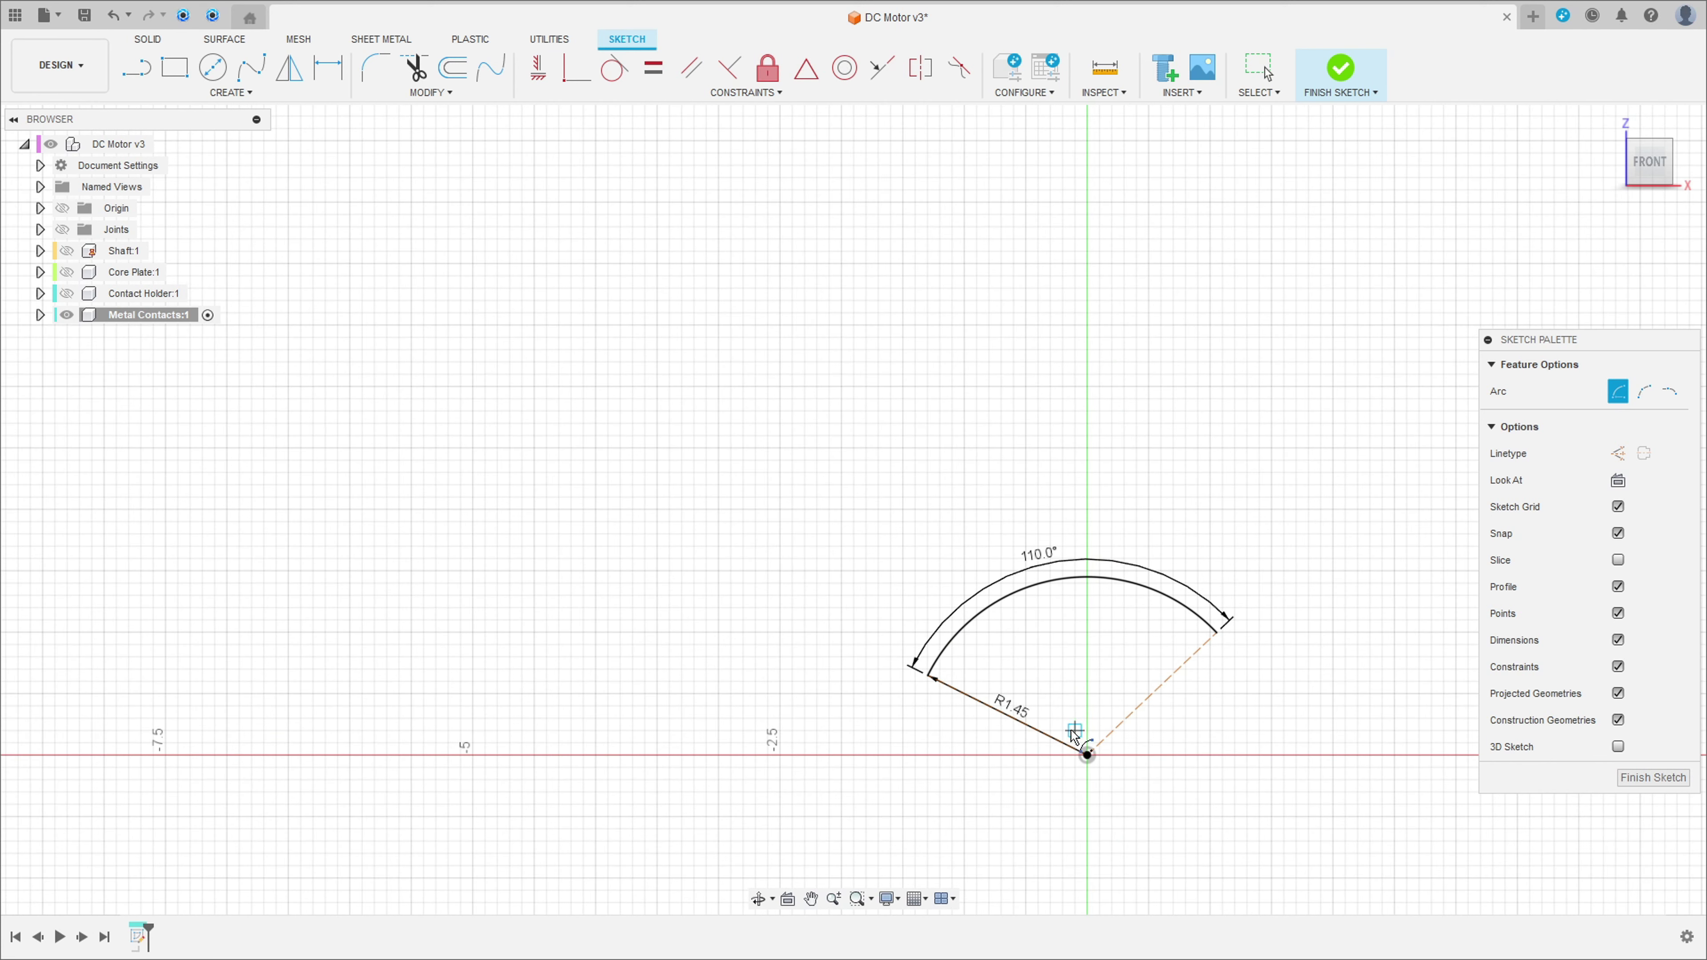
pyautogui.click(1087, 756)
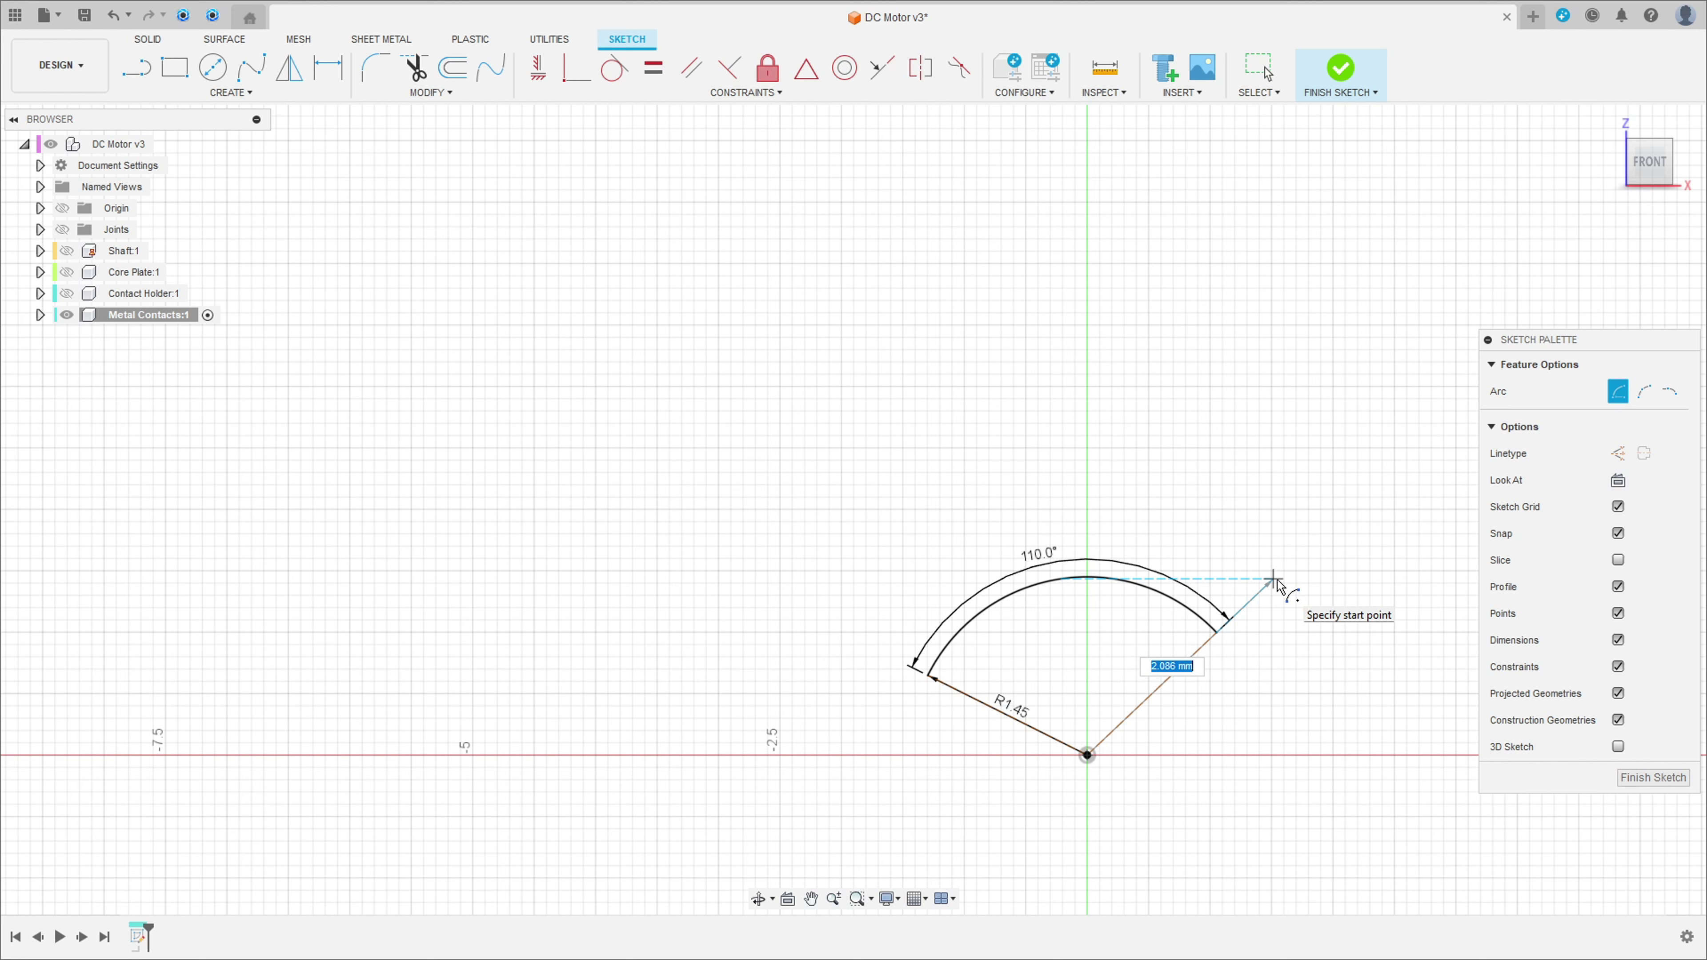
pyautogui.write('1,75')
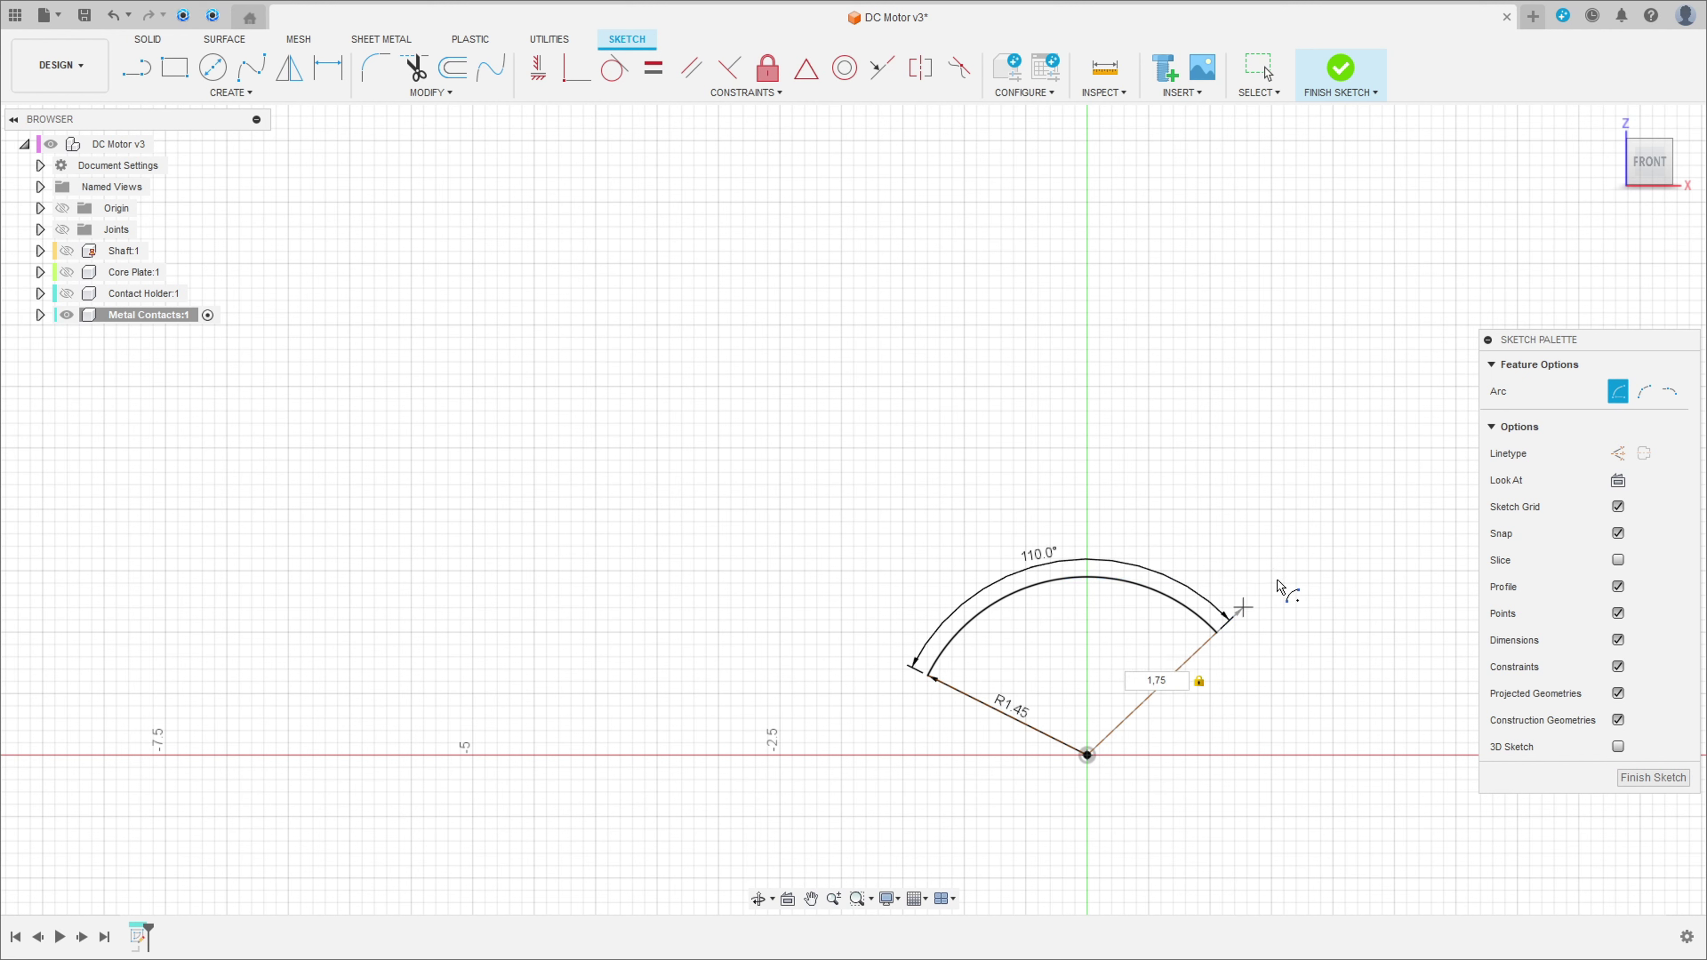
pyautogui.press('Return')
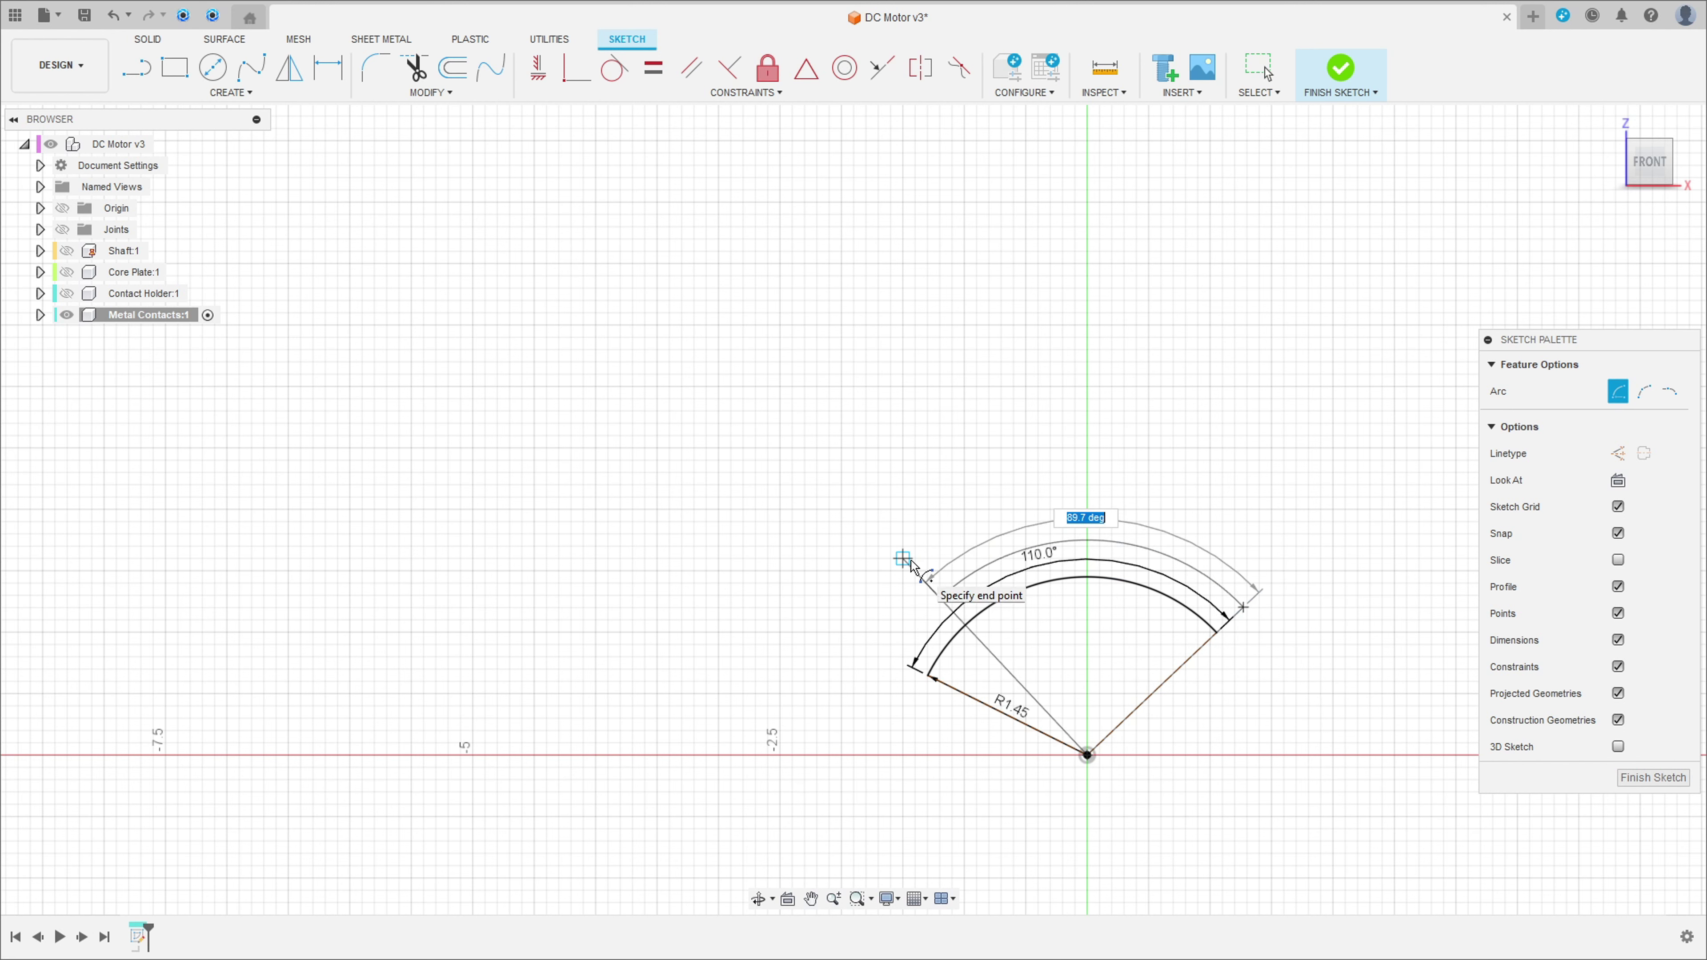
pyautogui.write('110')
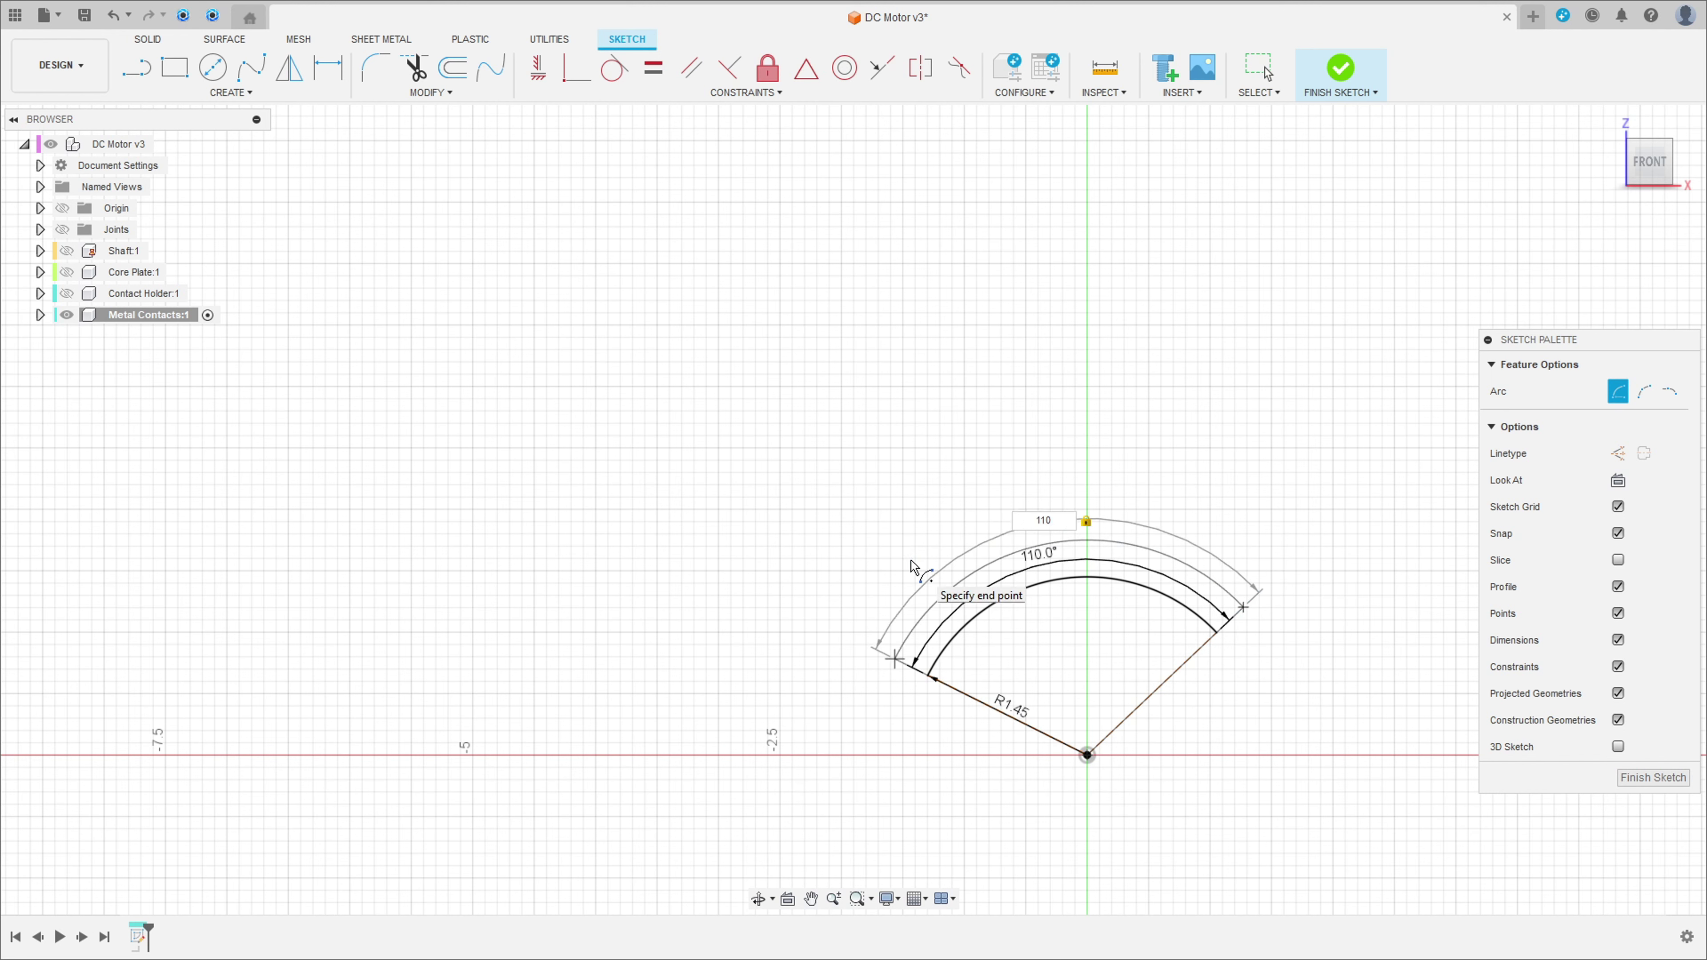
pyautogui.press('Return')
pyautogui.press('Escape')
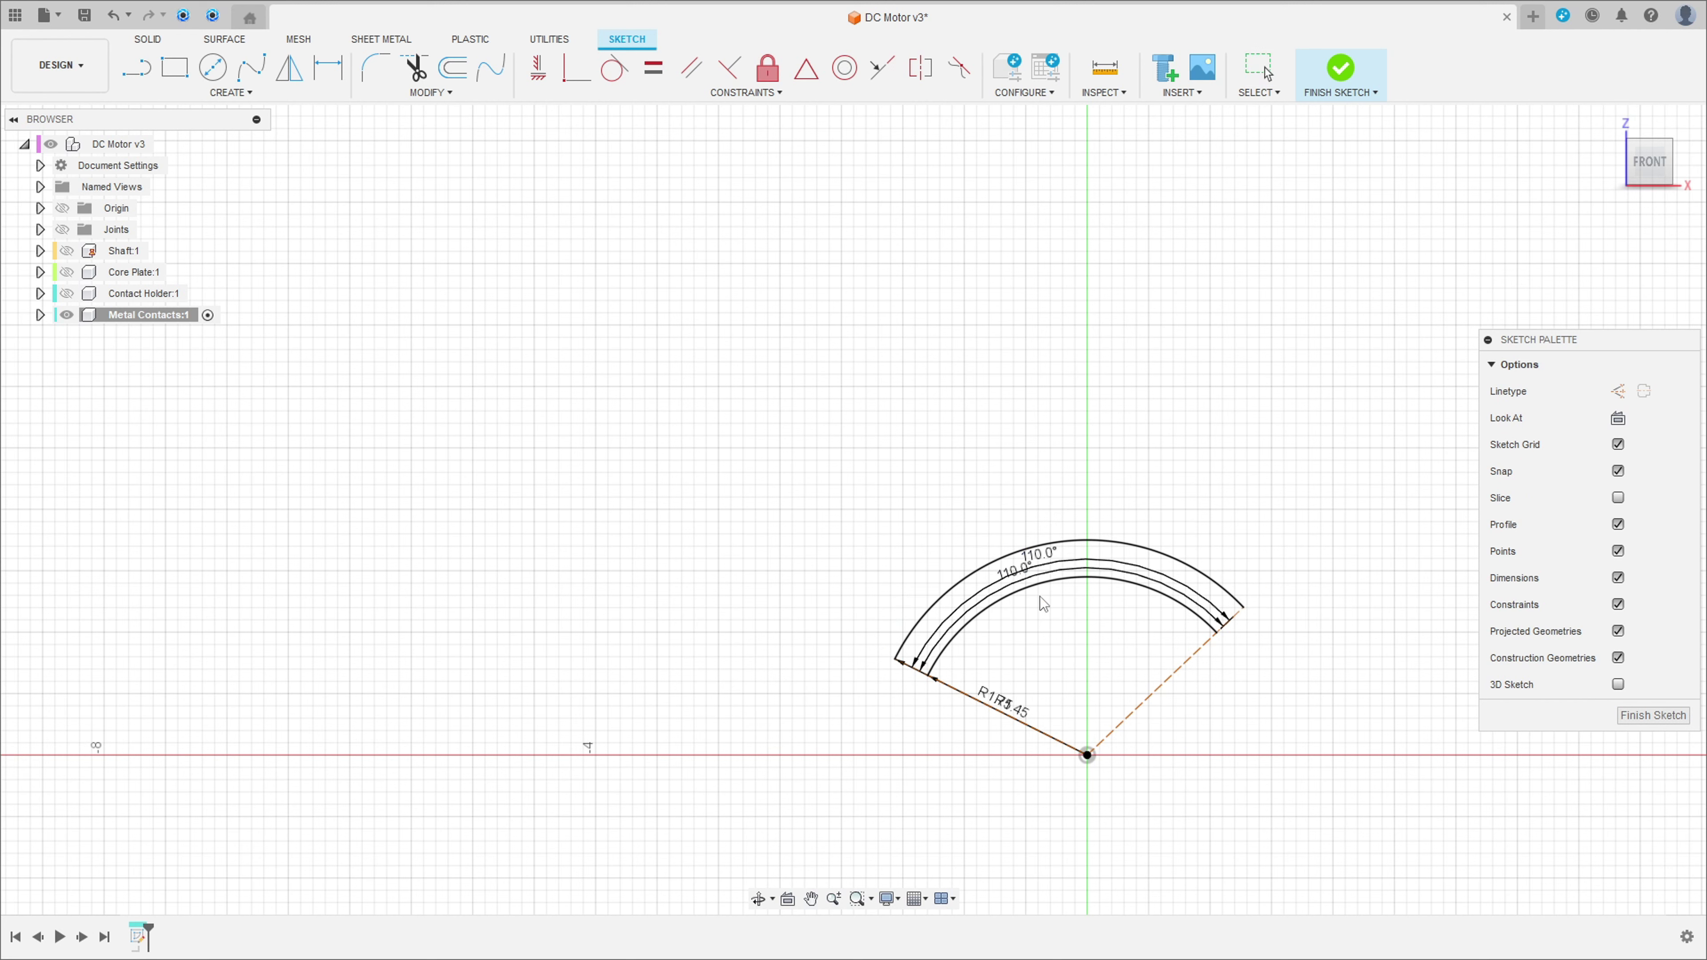
# Step: Spread out the overlapping arc dimensions, placing the angles inside the arcs and the radii outside to the right
pyautogui.moveTo(1039, 596); pyautogui.dragTo(1075, 709)
pyautogui.moveTo(1045, 562); pyautogui.dragTo(1288, 515)
pyautogui.moveTo(1010, 706); pyautogui.dragTo(1305, 706)
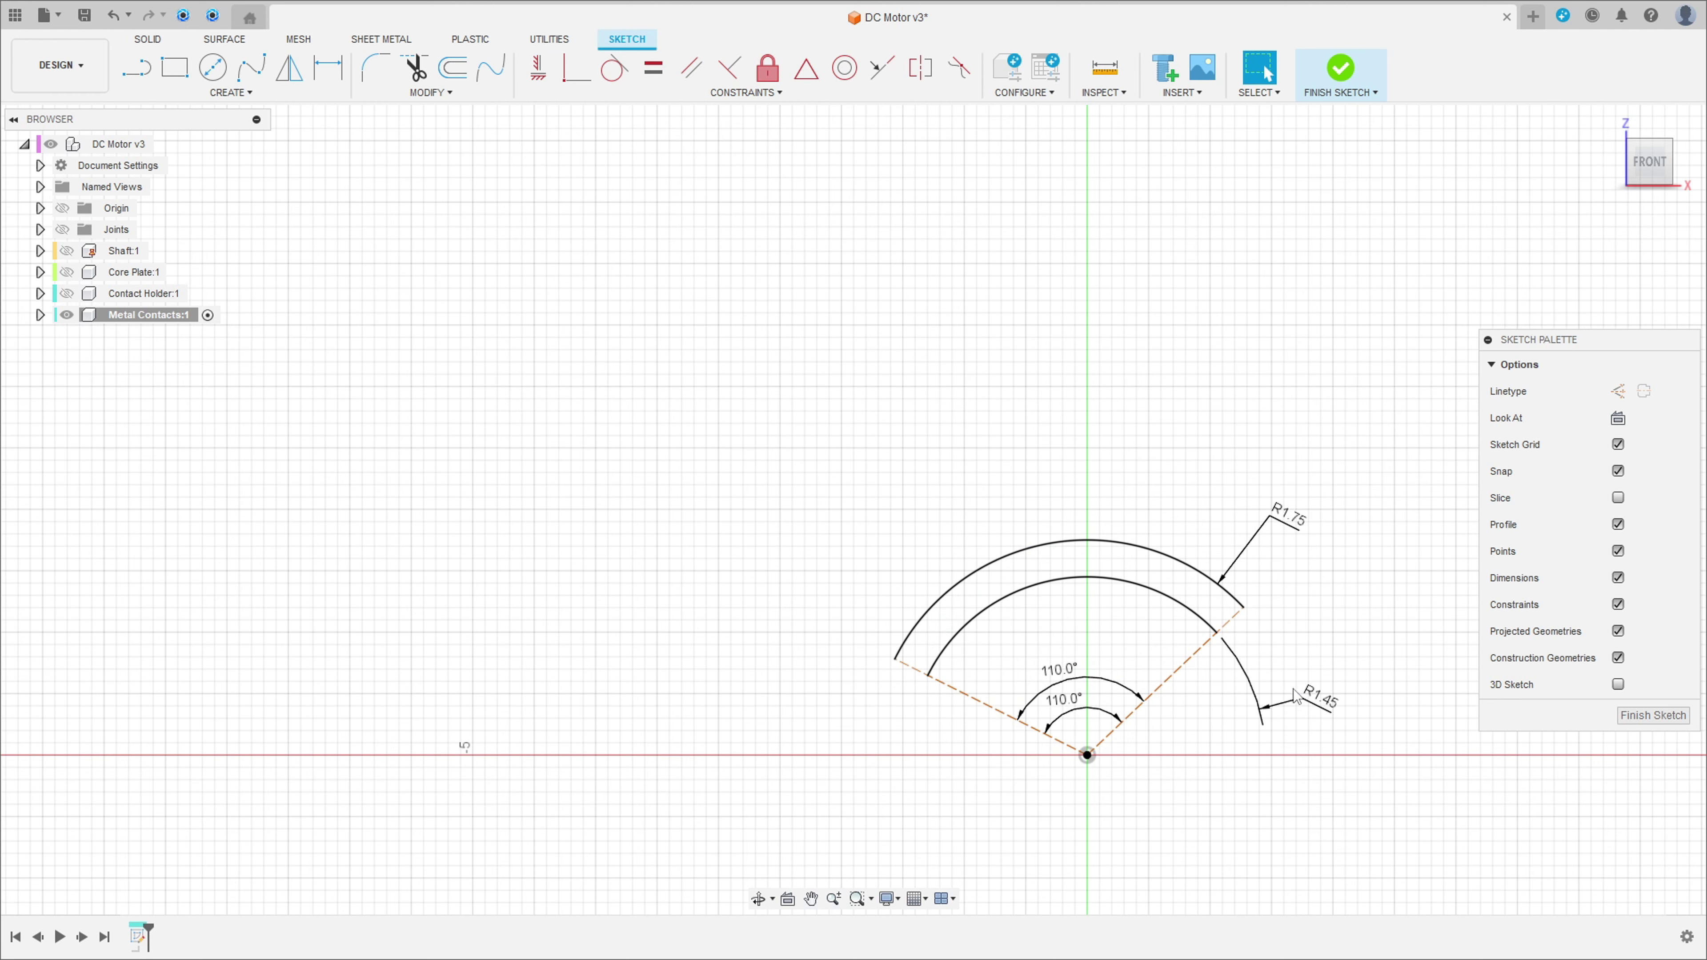
# Step: Close the profile between the two arcs with a short line joining their endpoints at each end
pyautogui.scroll(3, 993, 584)
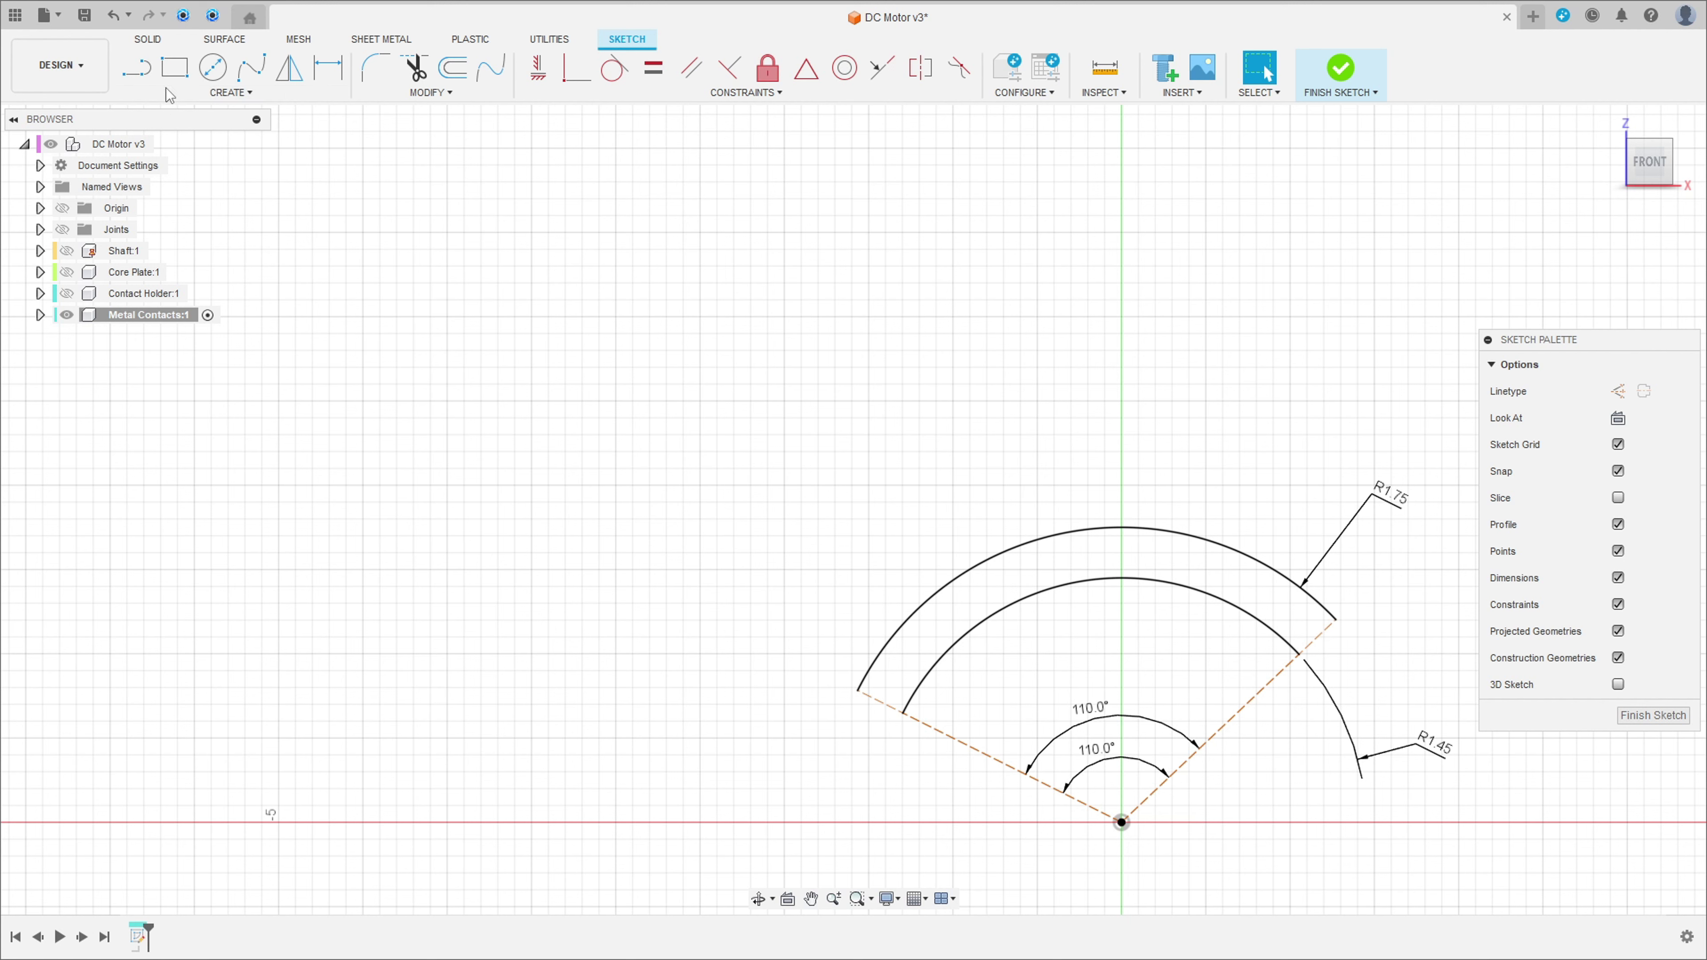
pyautogui.press('l')
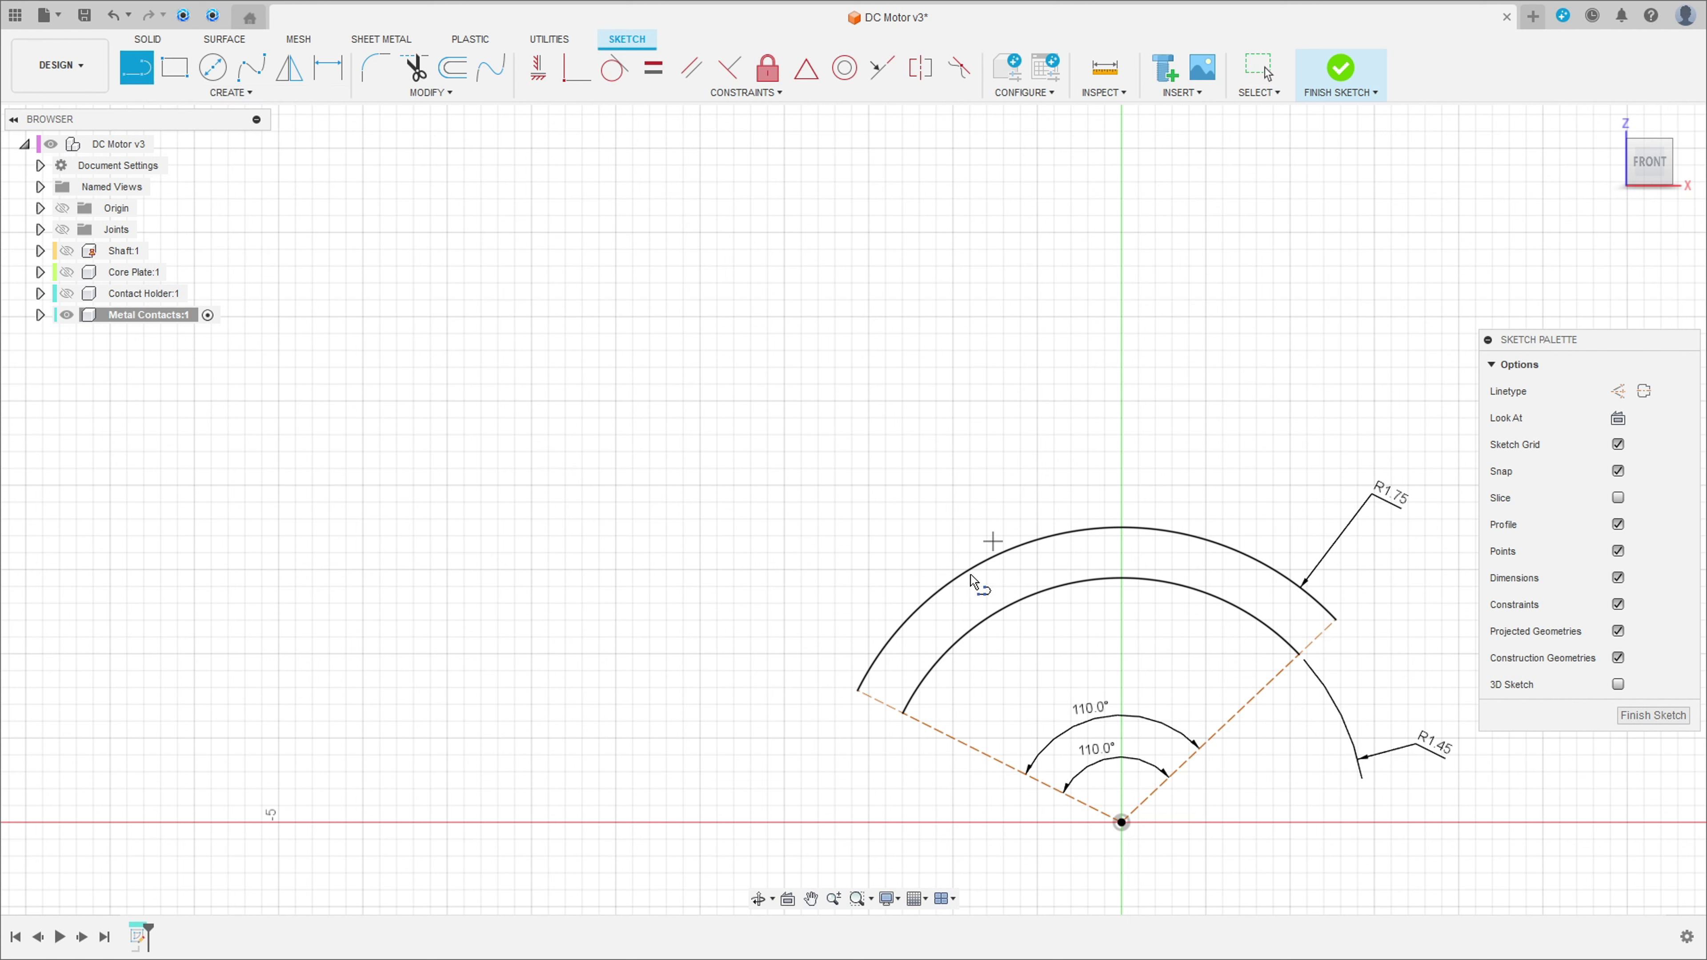
pyautogui.click(858, 690)
pyautogui.doubleClick(903, 713)
pyautogui.click(1299, 653)
pyautogui.doubleClick(1336, 620)
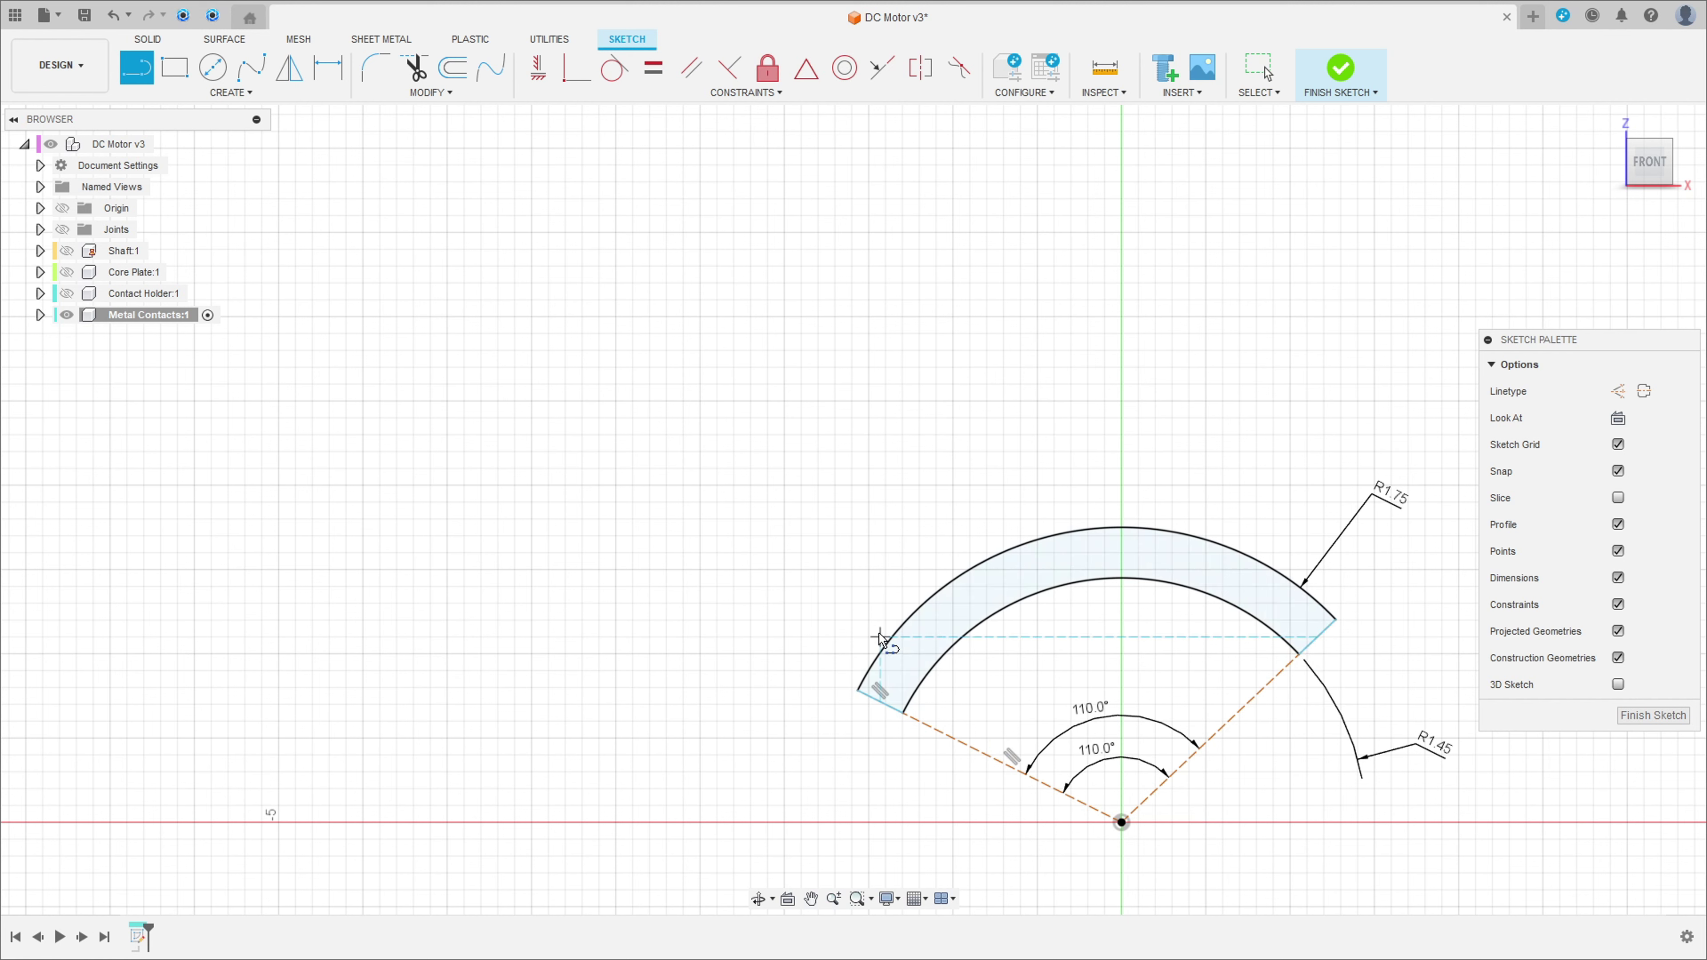
pyautogui.press('Escape')
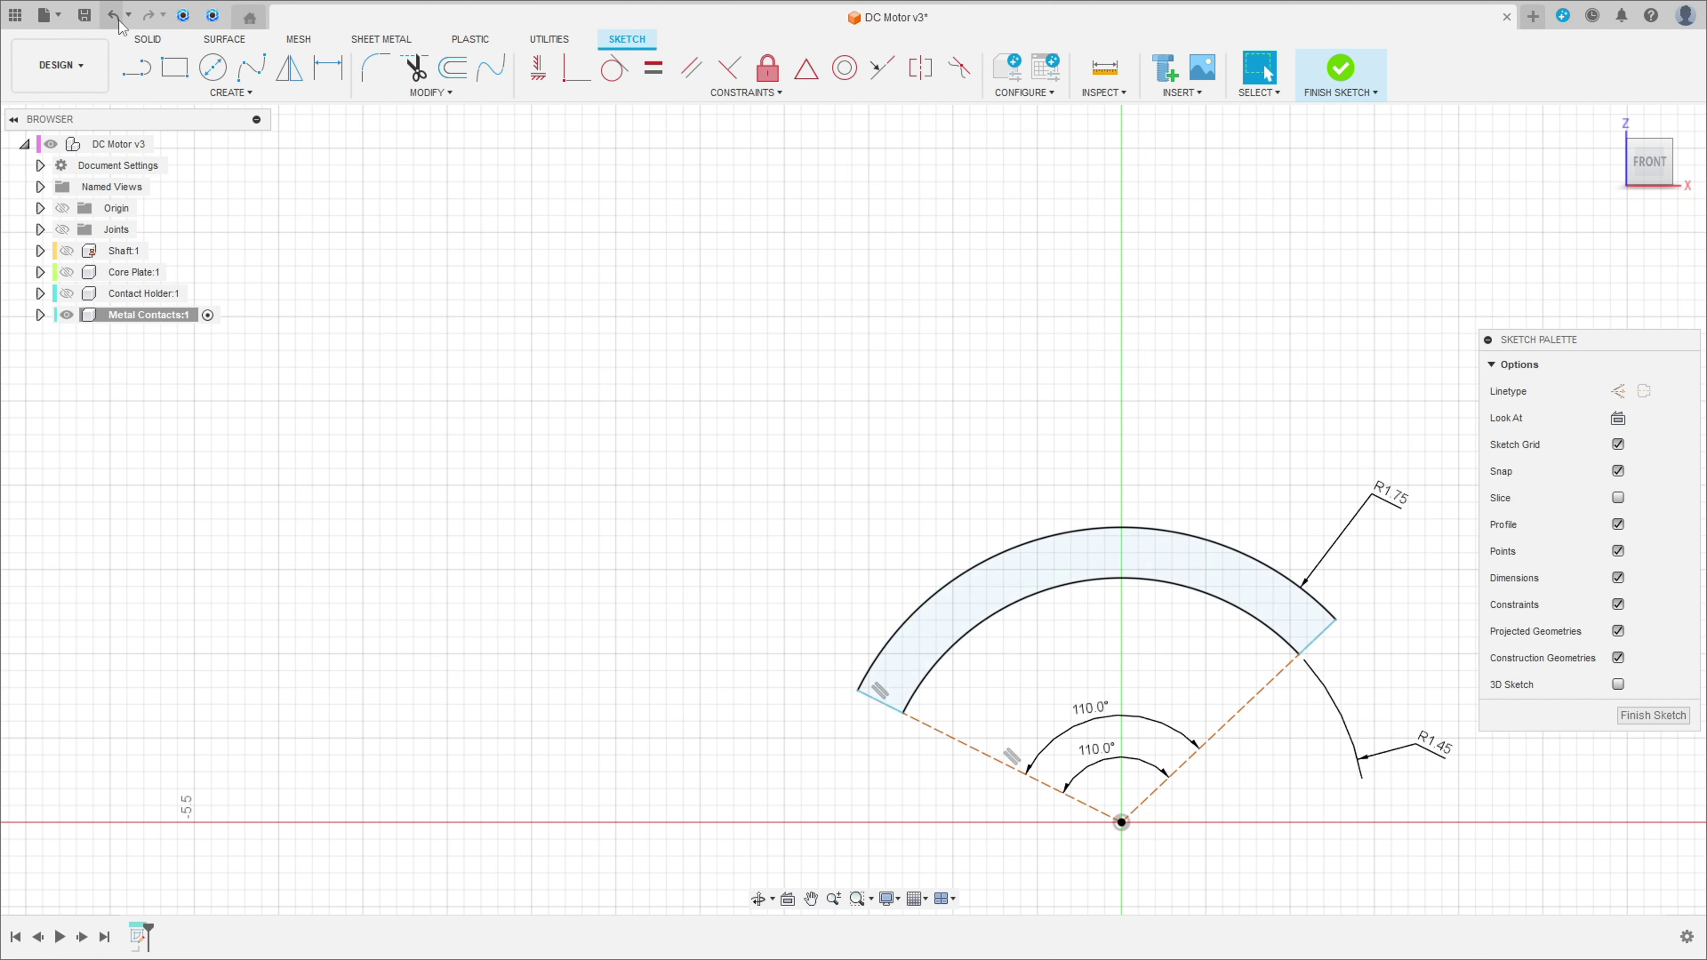
# Step: Draw a vertical construction line about 2 mm long from the origin up past the outer arc
pyautogui.press('l')
pyautogui.click(1617, 391)
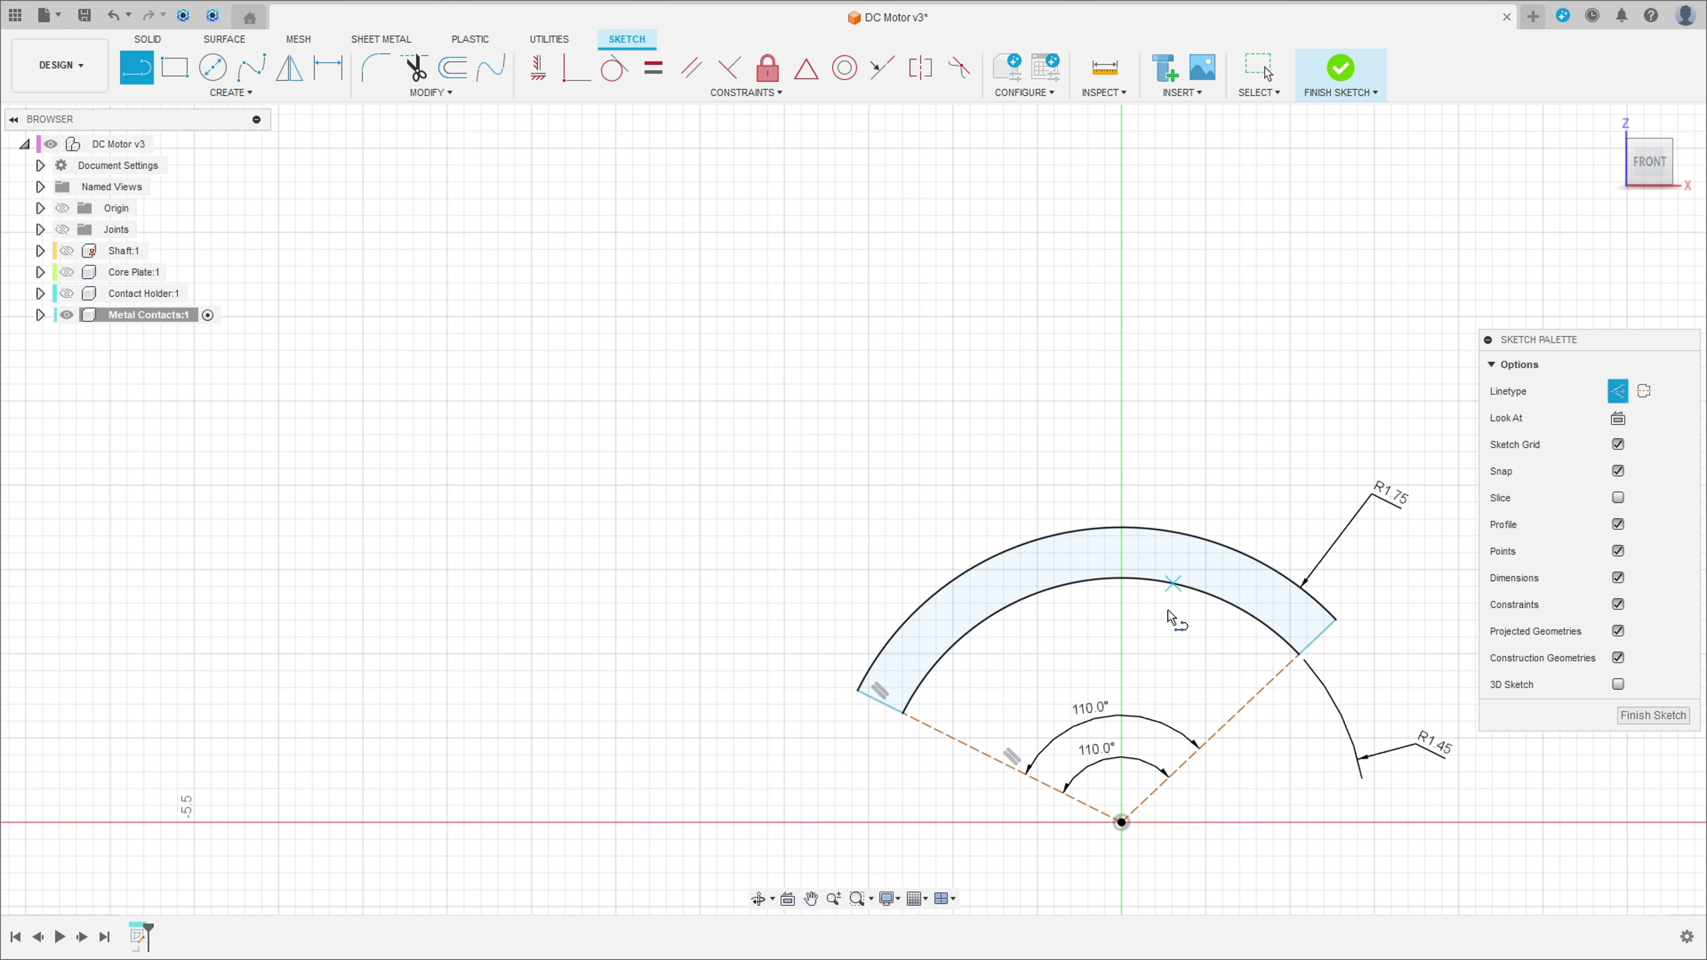
pyautogui.click(1131, 815)
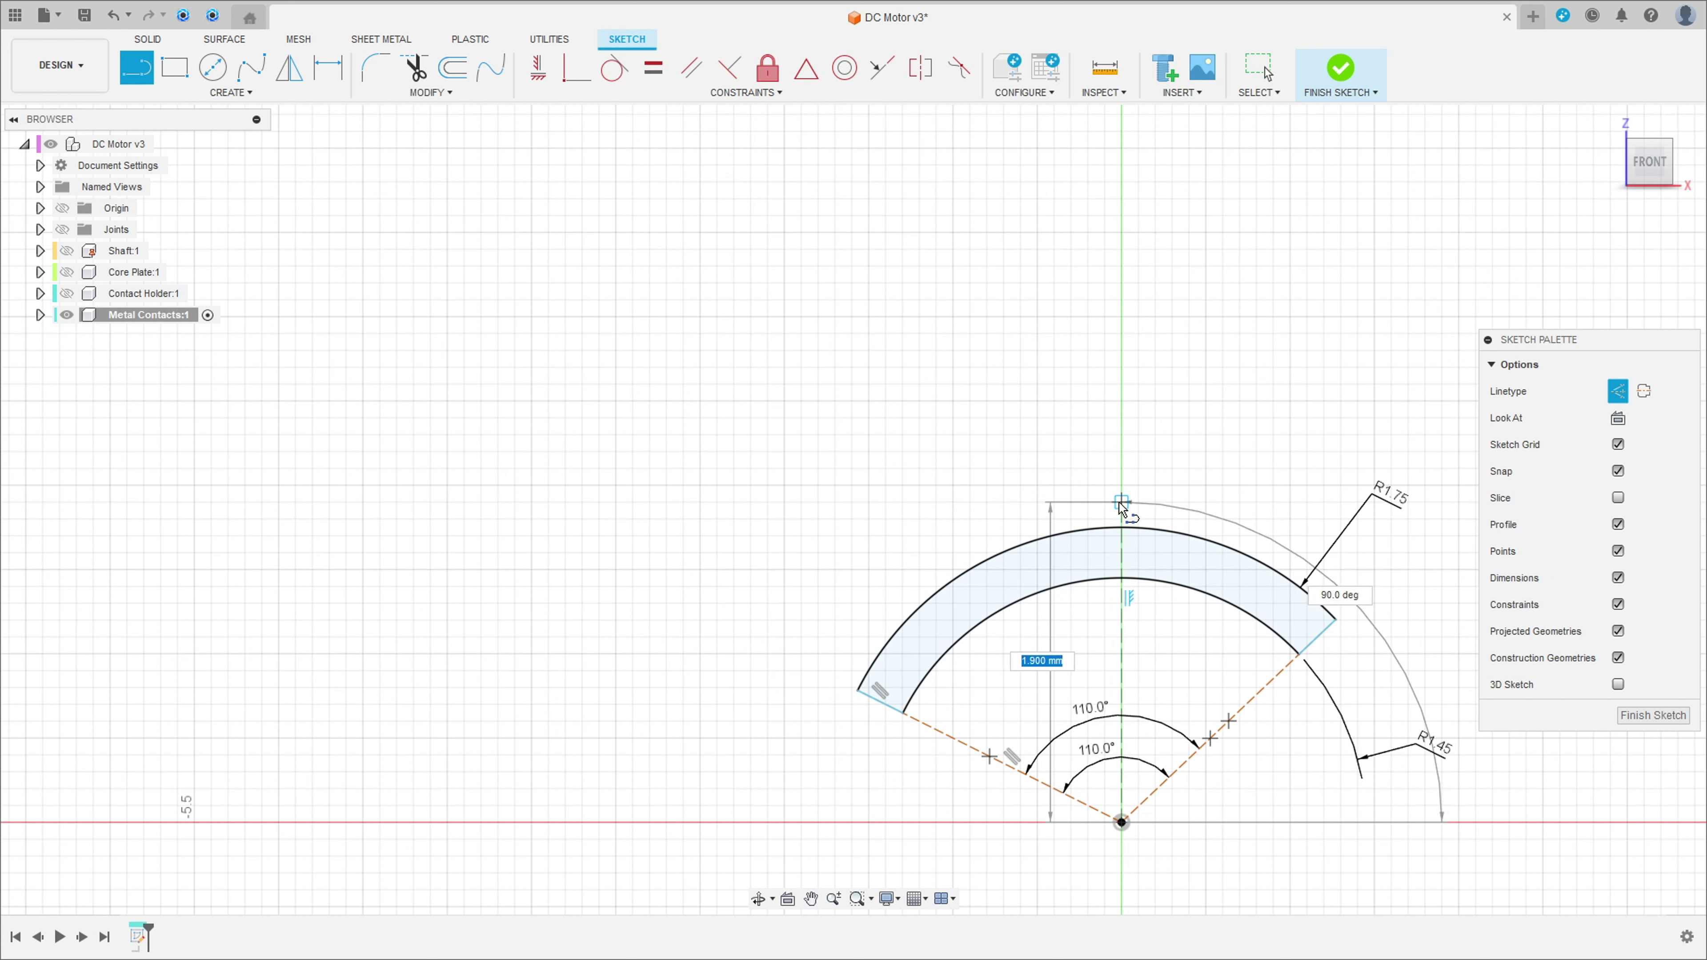
pyautogui.click(1121, 485)
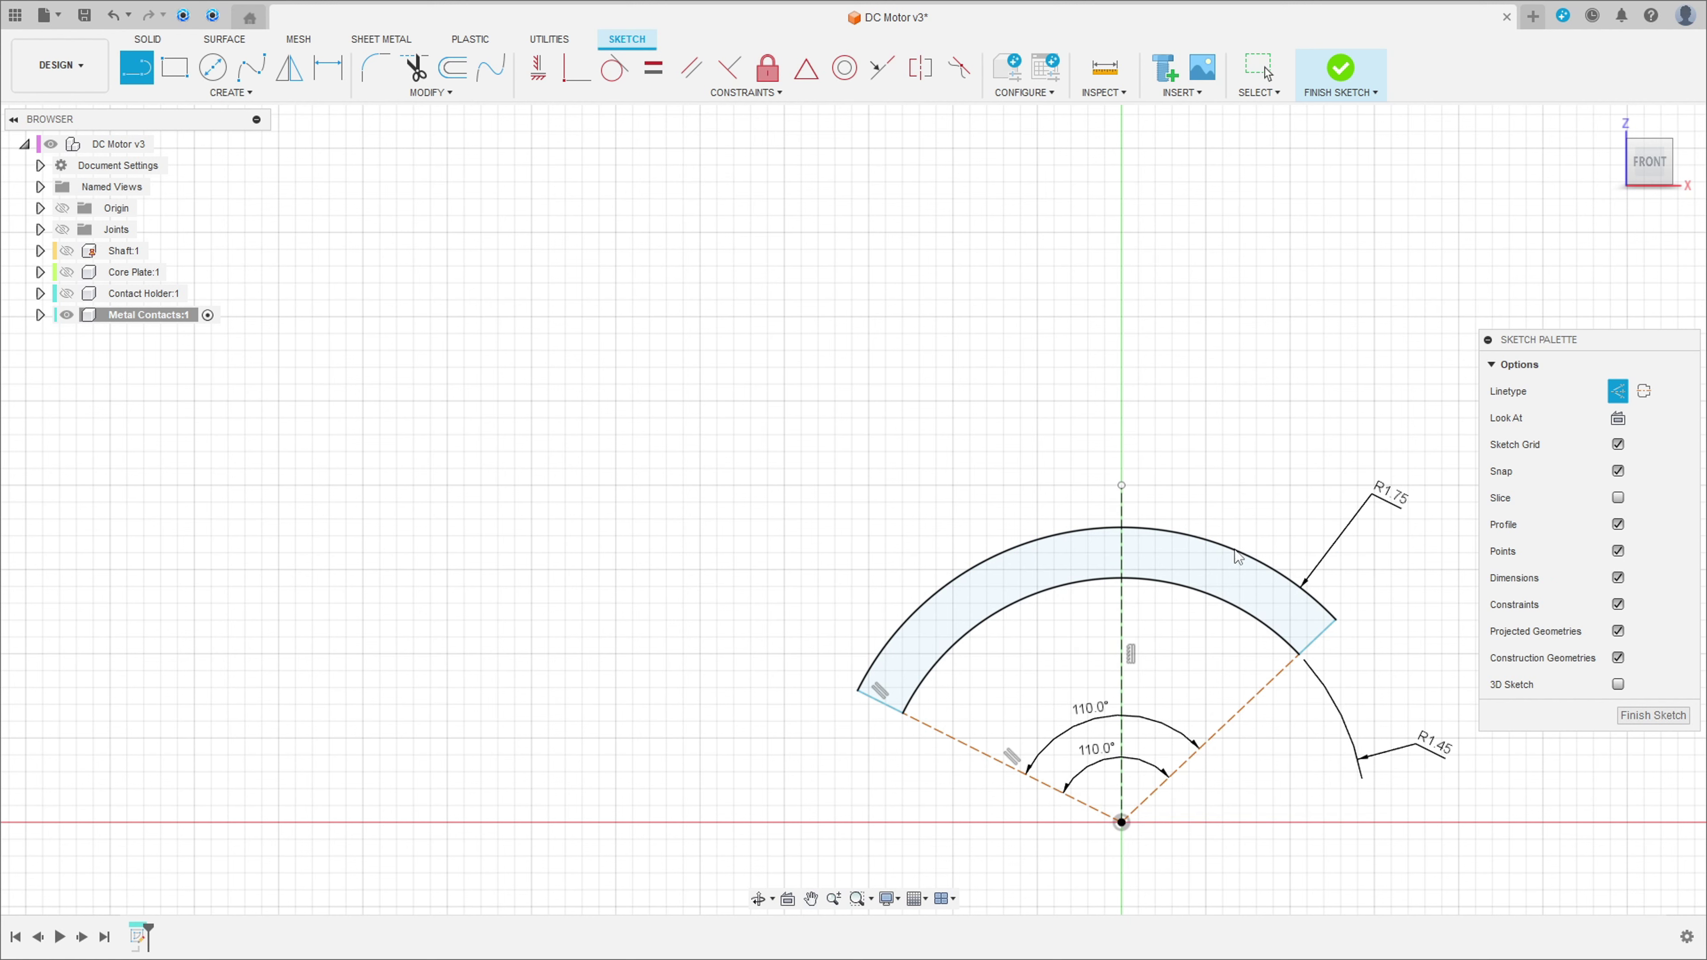
pyautogui.press('Escape')
pyautogui.click(328, 67)
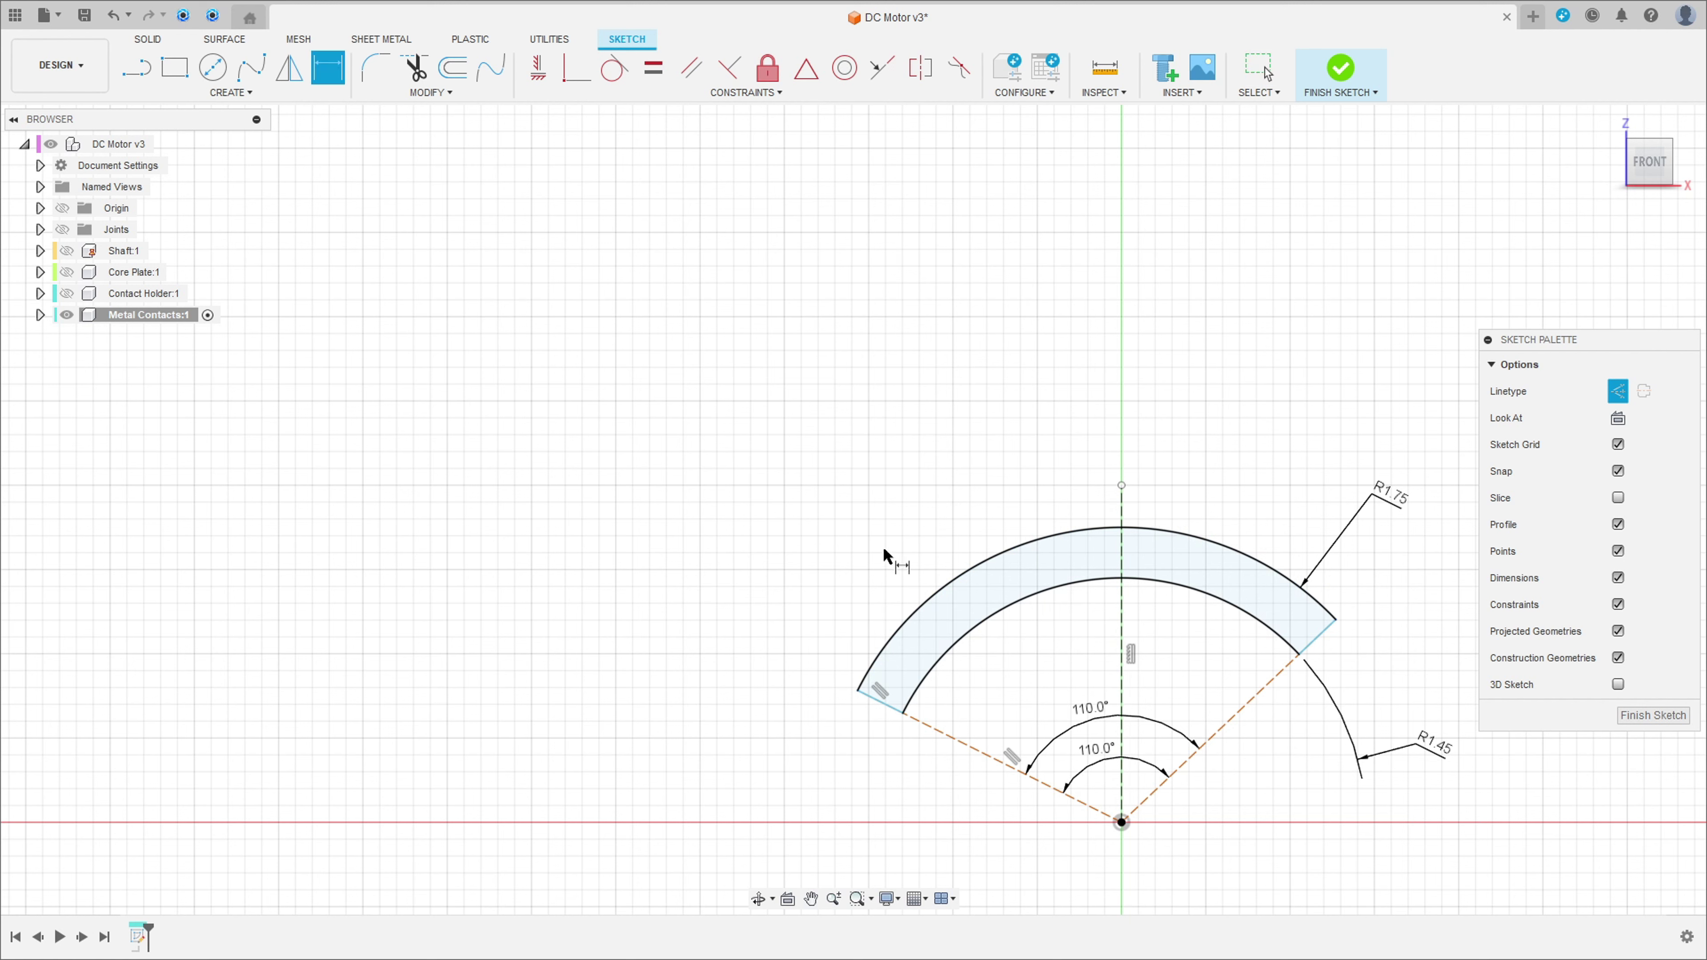
pyautogui.click(959, 737)
pyautogui.click(1217, 730)
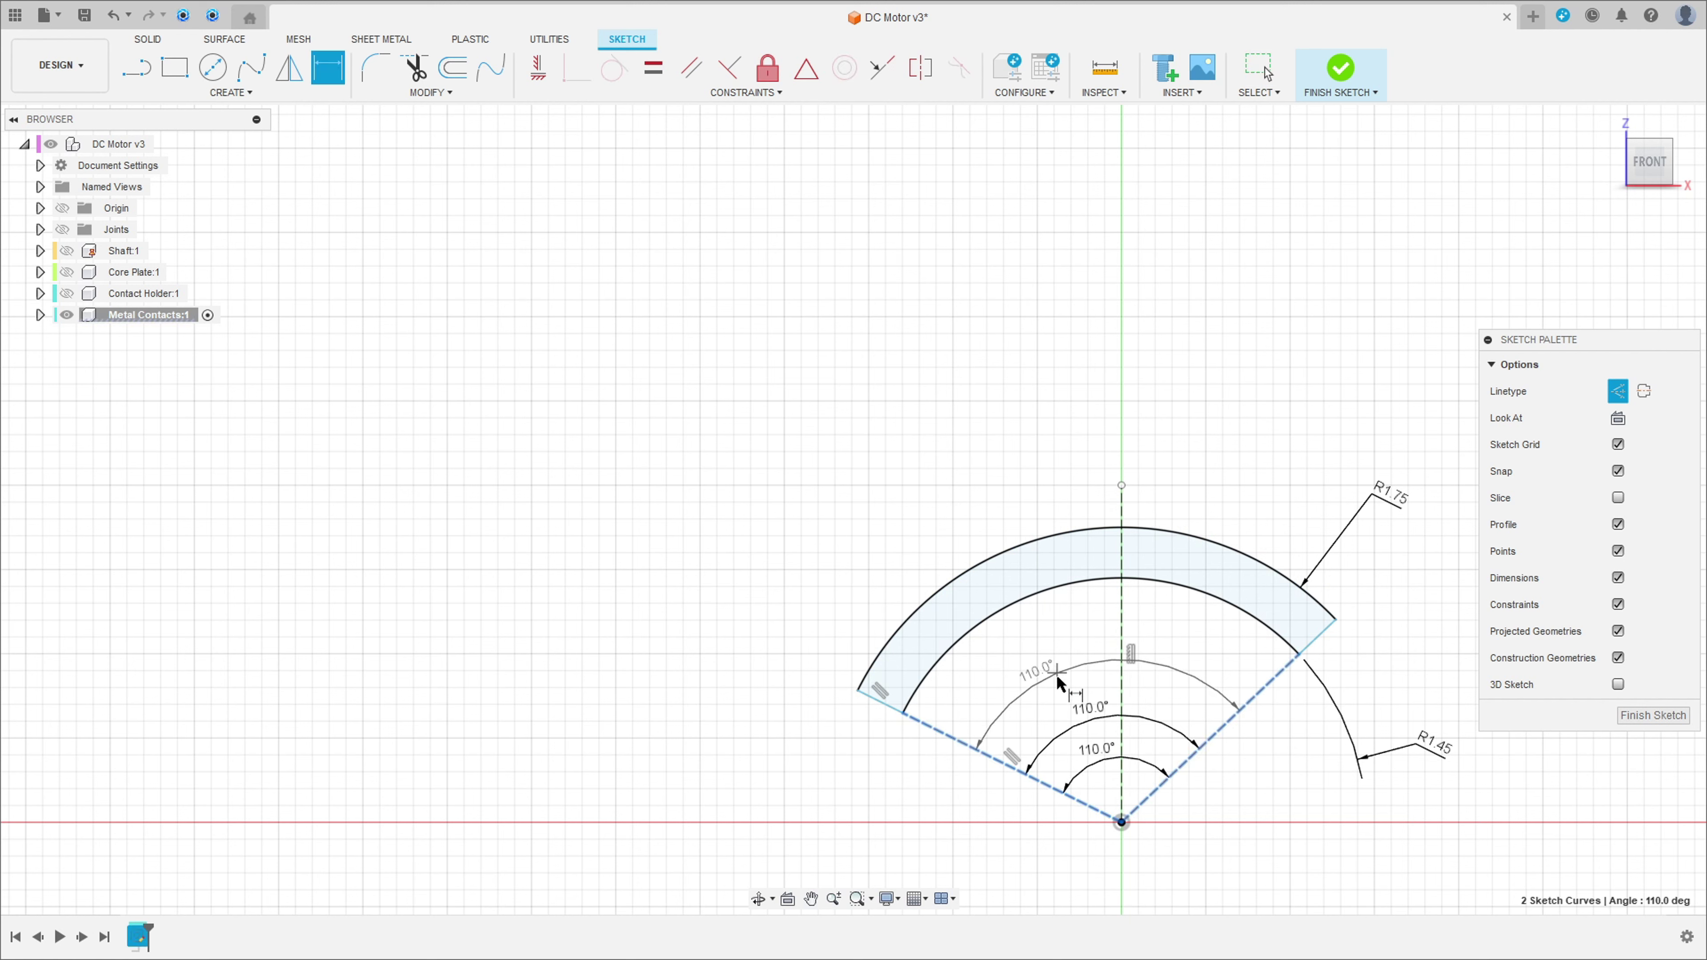
pyautogui.press('Escape')
pyautogui.click(1017, 667)
# Step: Dimension the angle between the left radial construction line and the vertical construction line as 55°, and finish the sketch
pyautogui.click(328, 67)
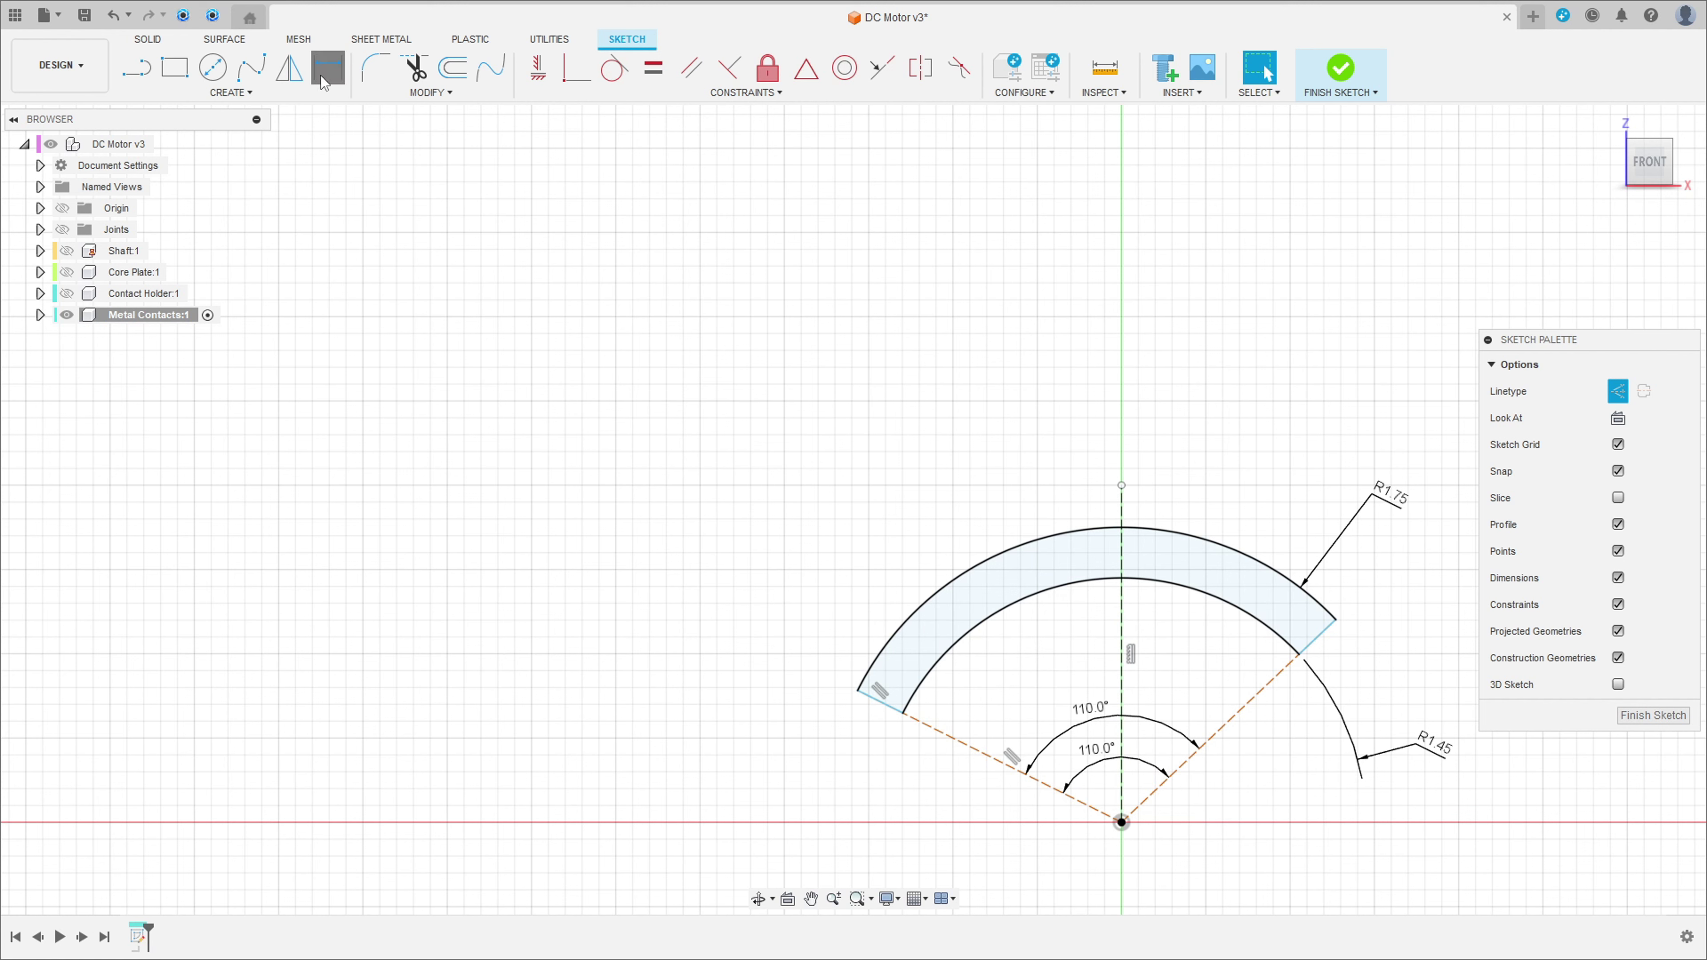
pyautogui.click(961, 742)
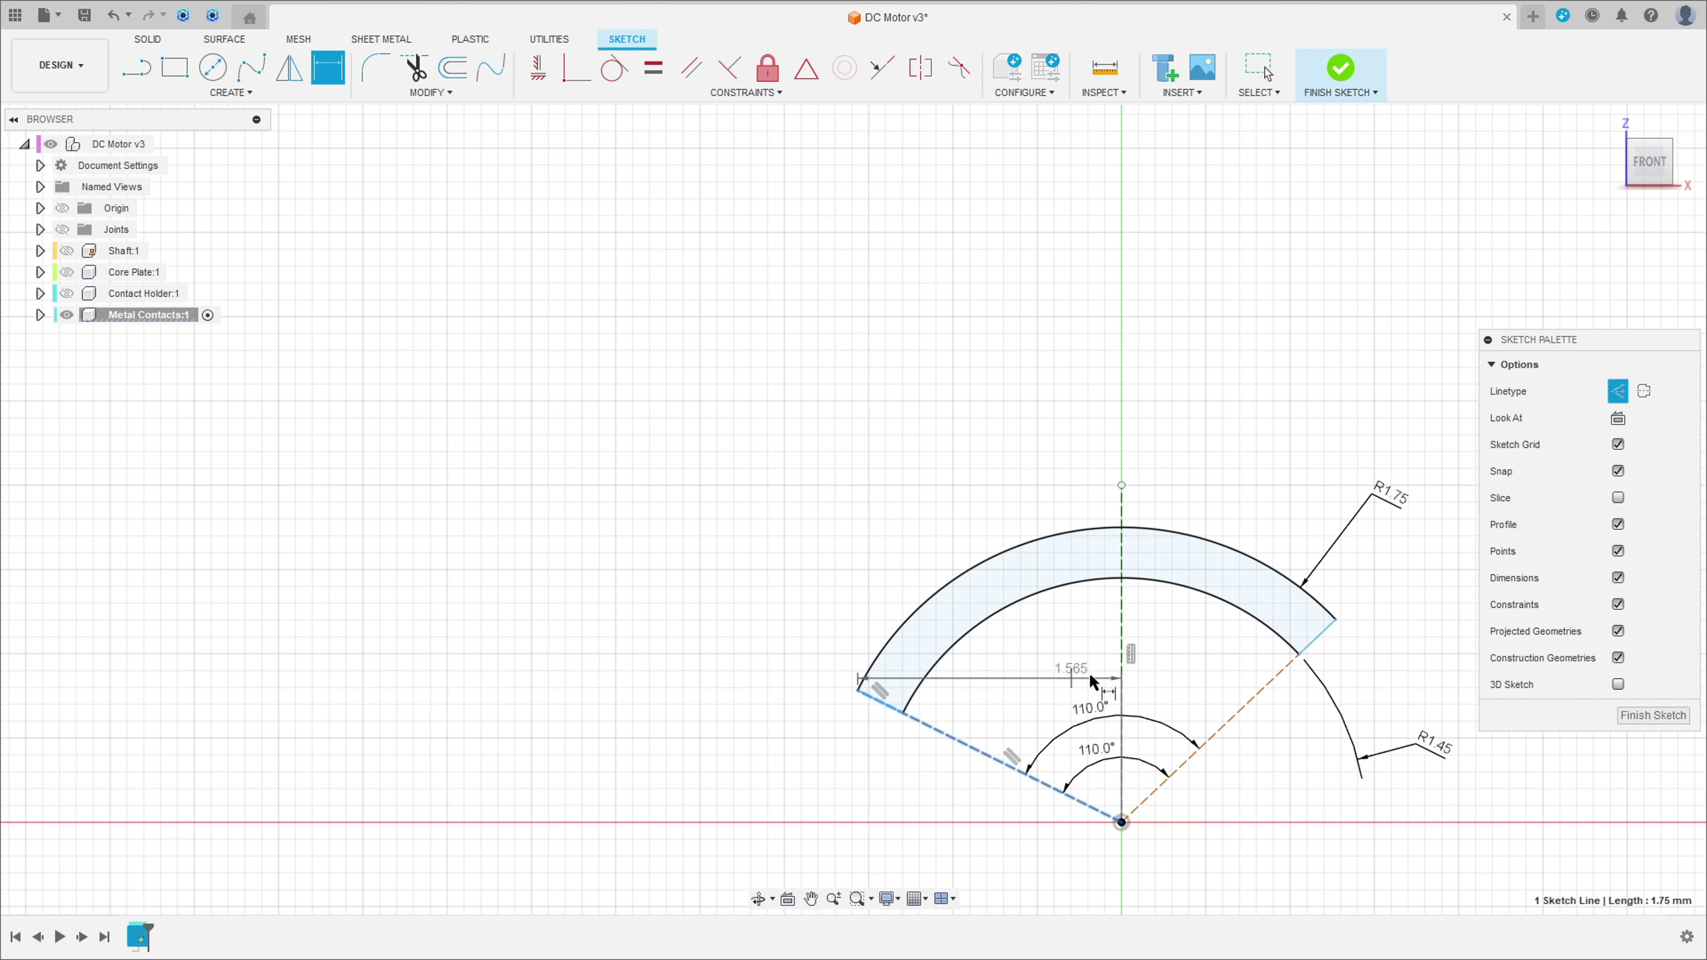
pyautogui.click(1122, 674)
pyautogui.click(1039, 664)
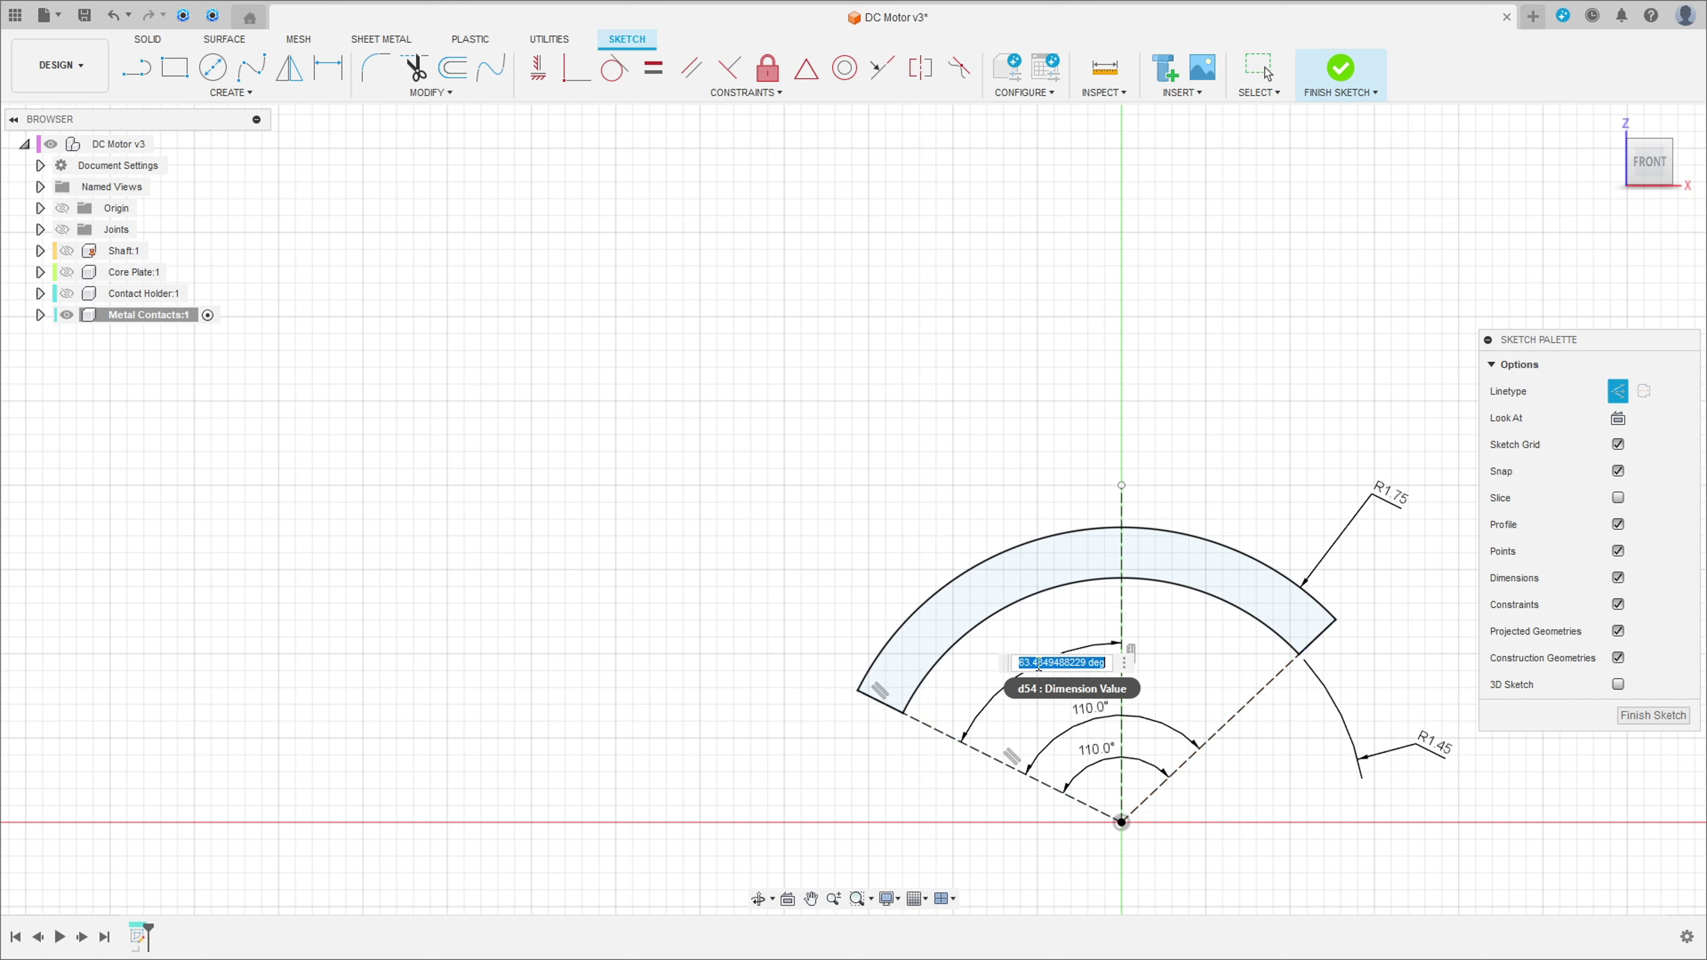
pyautogui.write('55')
pyautogui.press('Return')
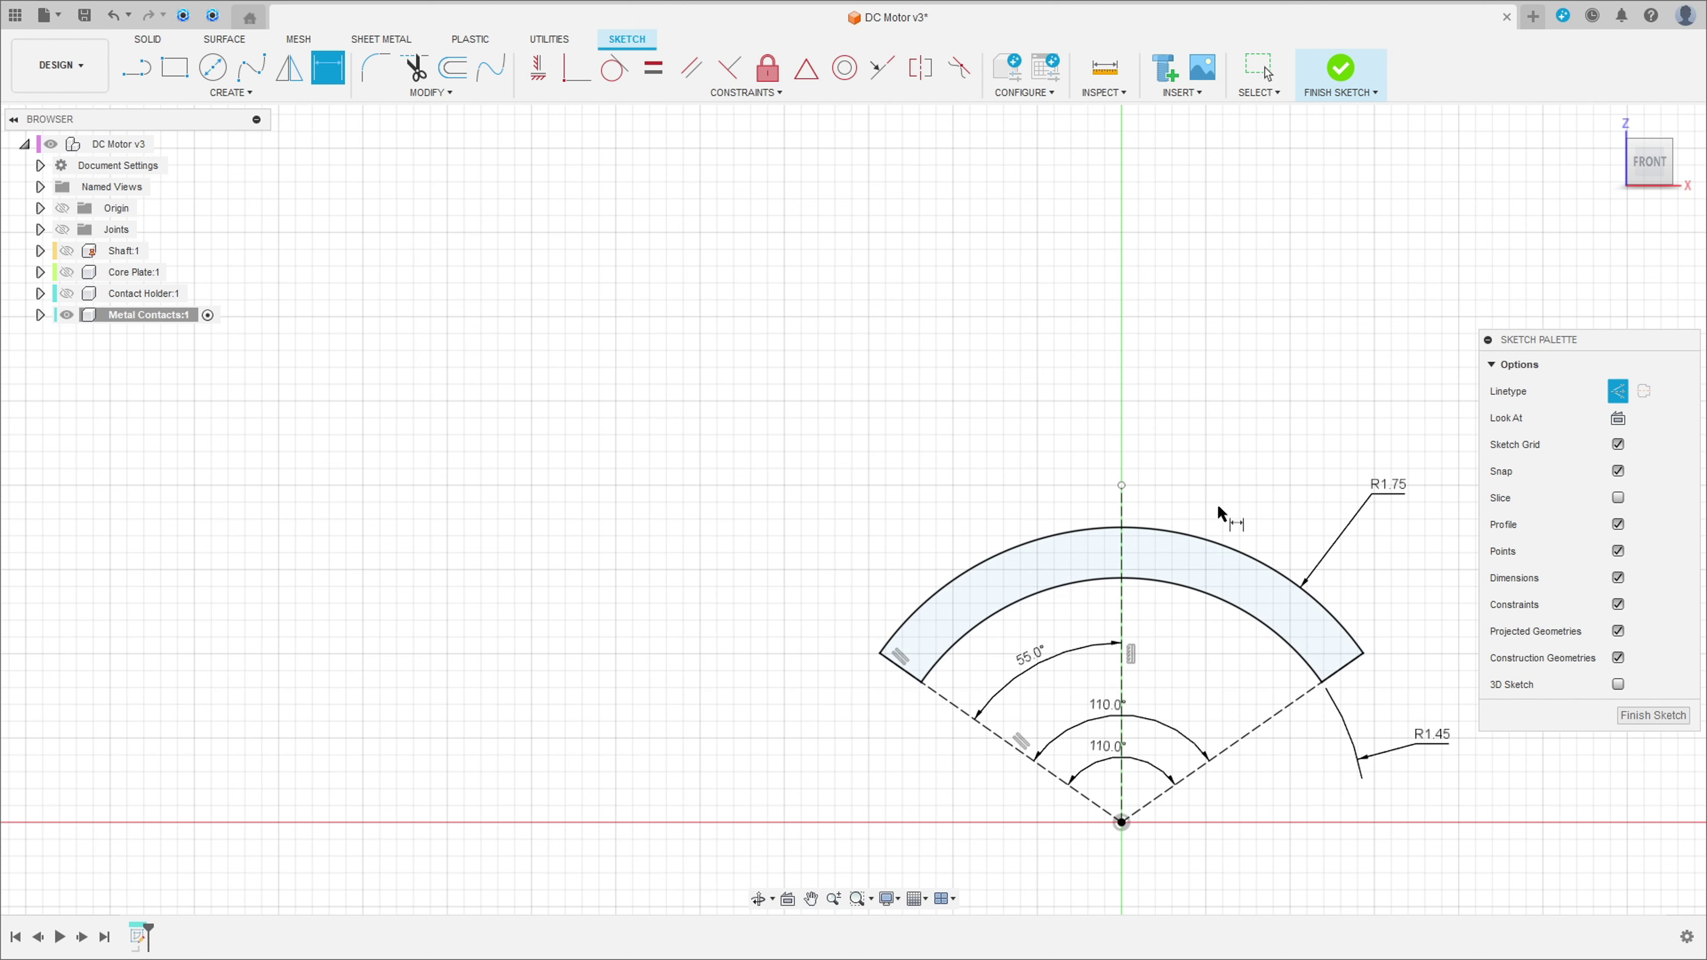
pyautogui.press('Escape')
pyautogui.moveTo(1219, 488); pyautogui.dragTo(926, 447, button='middle')
pyautogui.press('d')
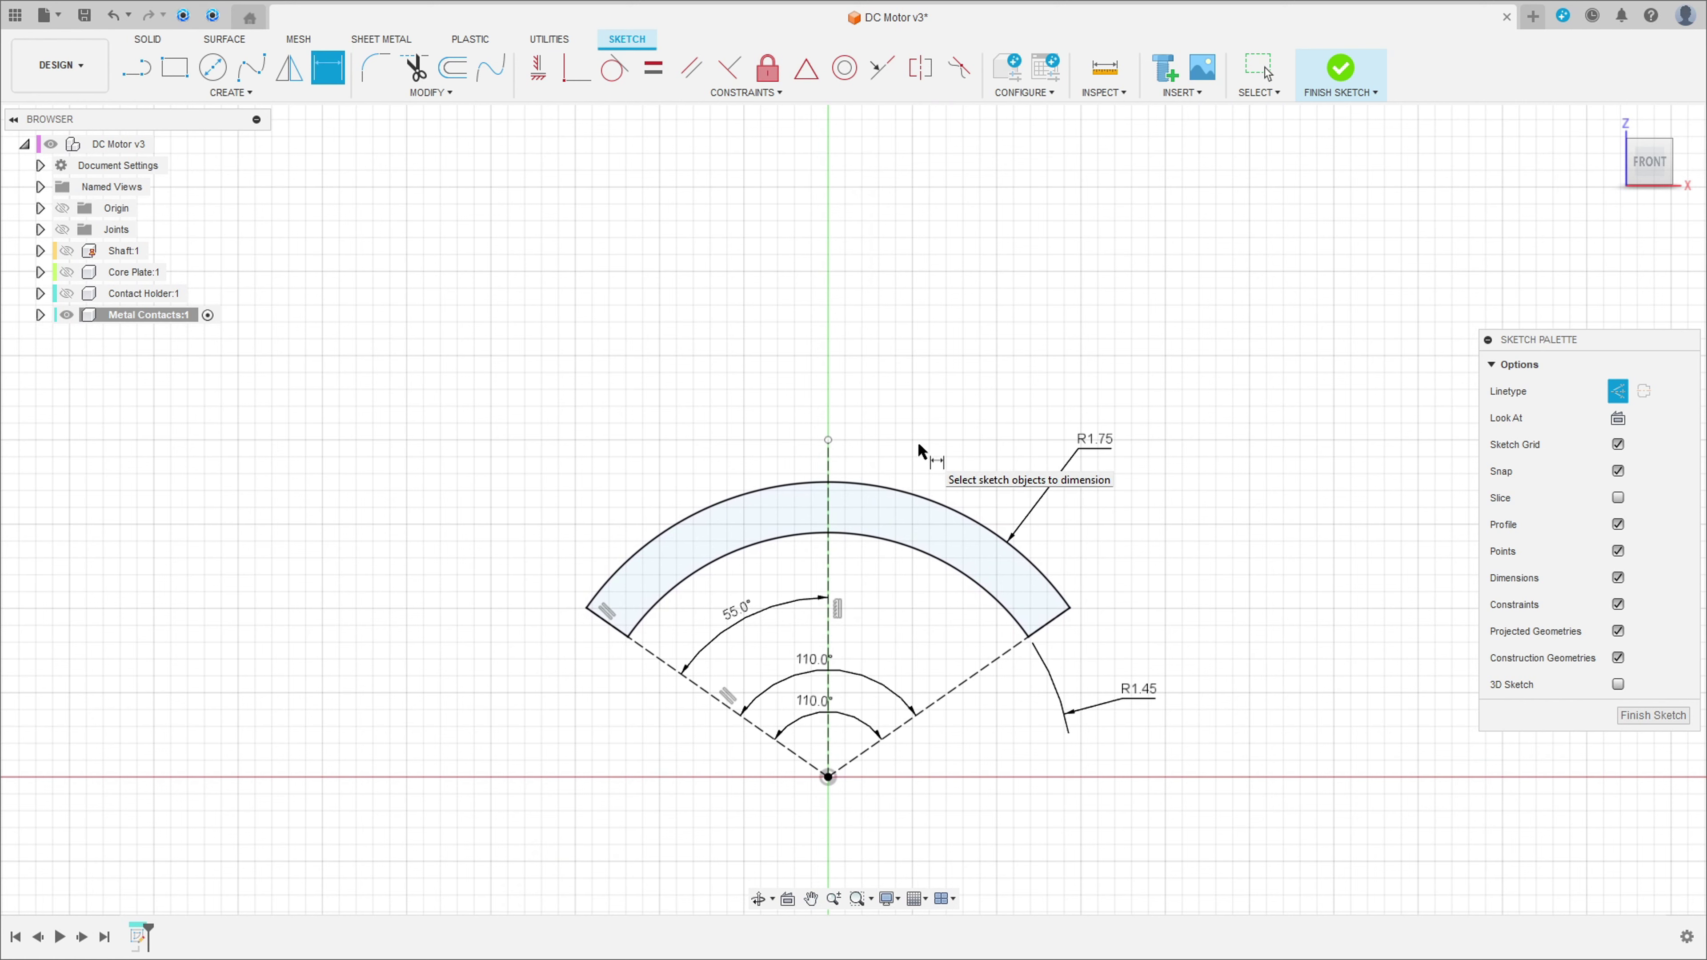
pyautogui.click(1340, 66)
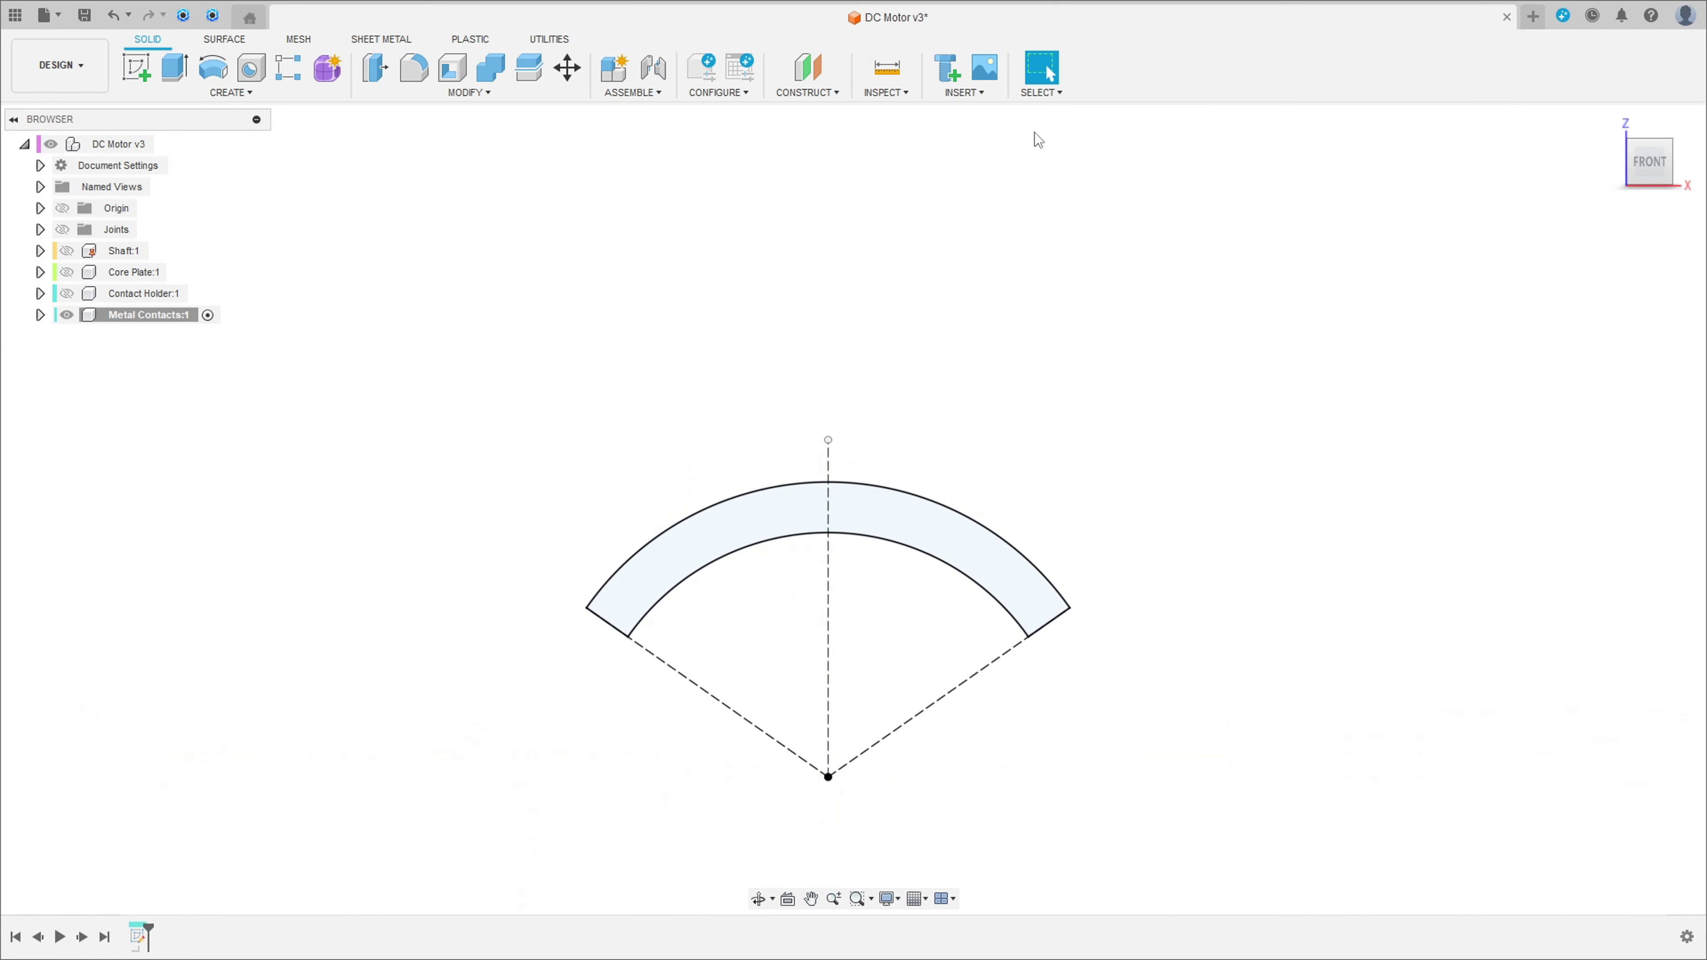
# Step: Extrude the arc-shaped contact profile by -4.75 mm as a new body
pyautogui.press('e')
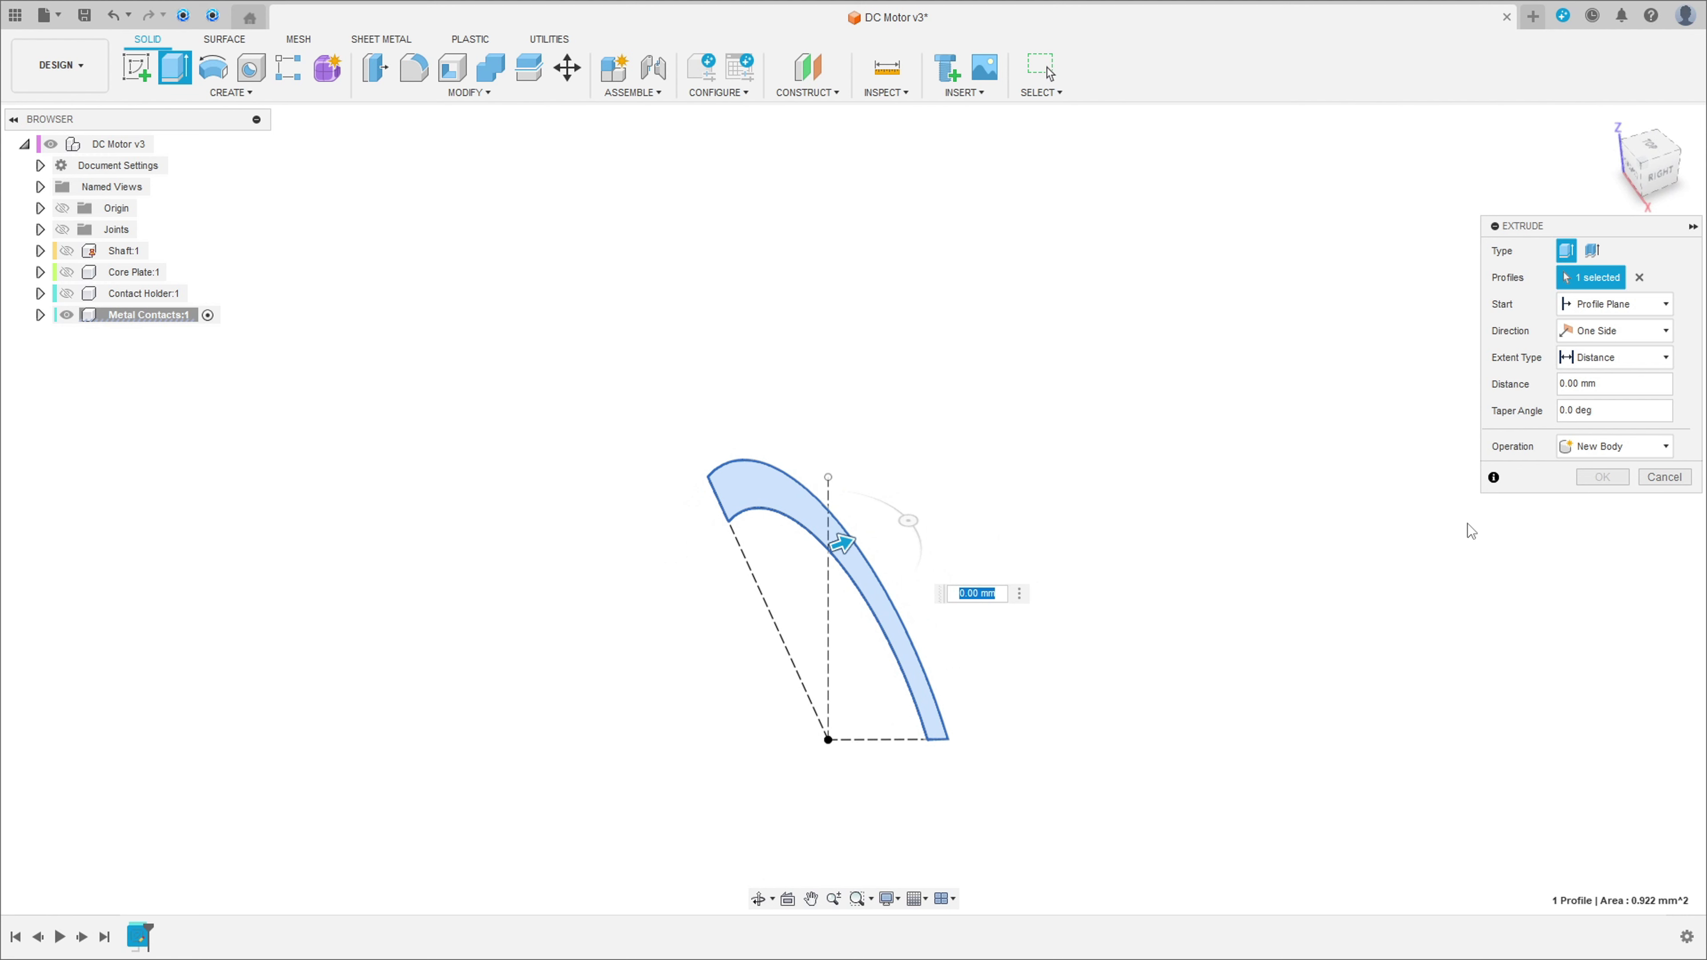
pyautogui.write('-4')
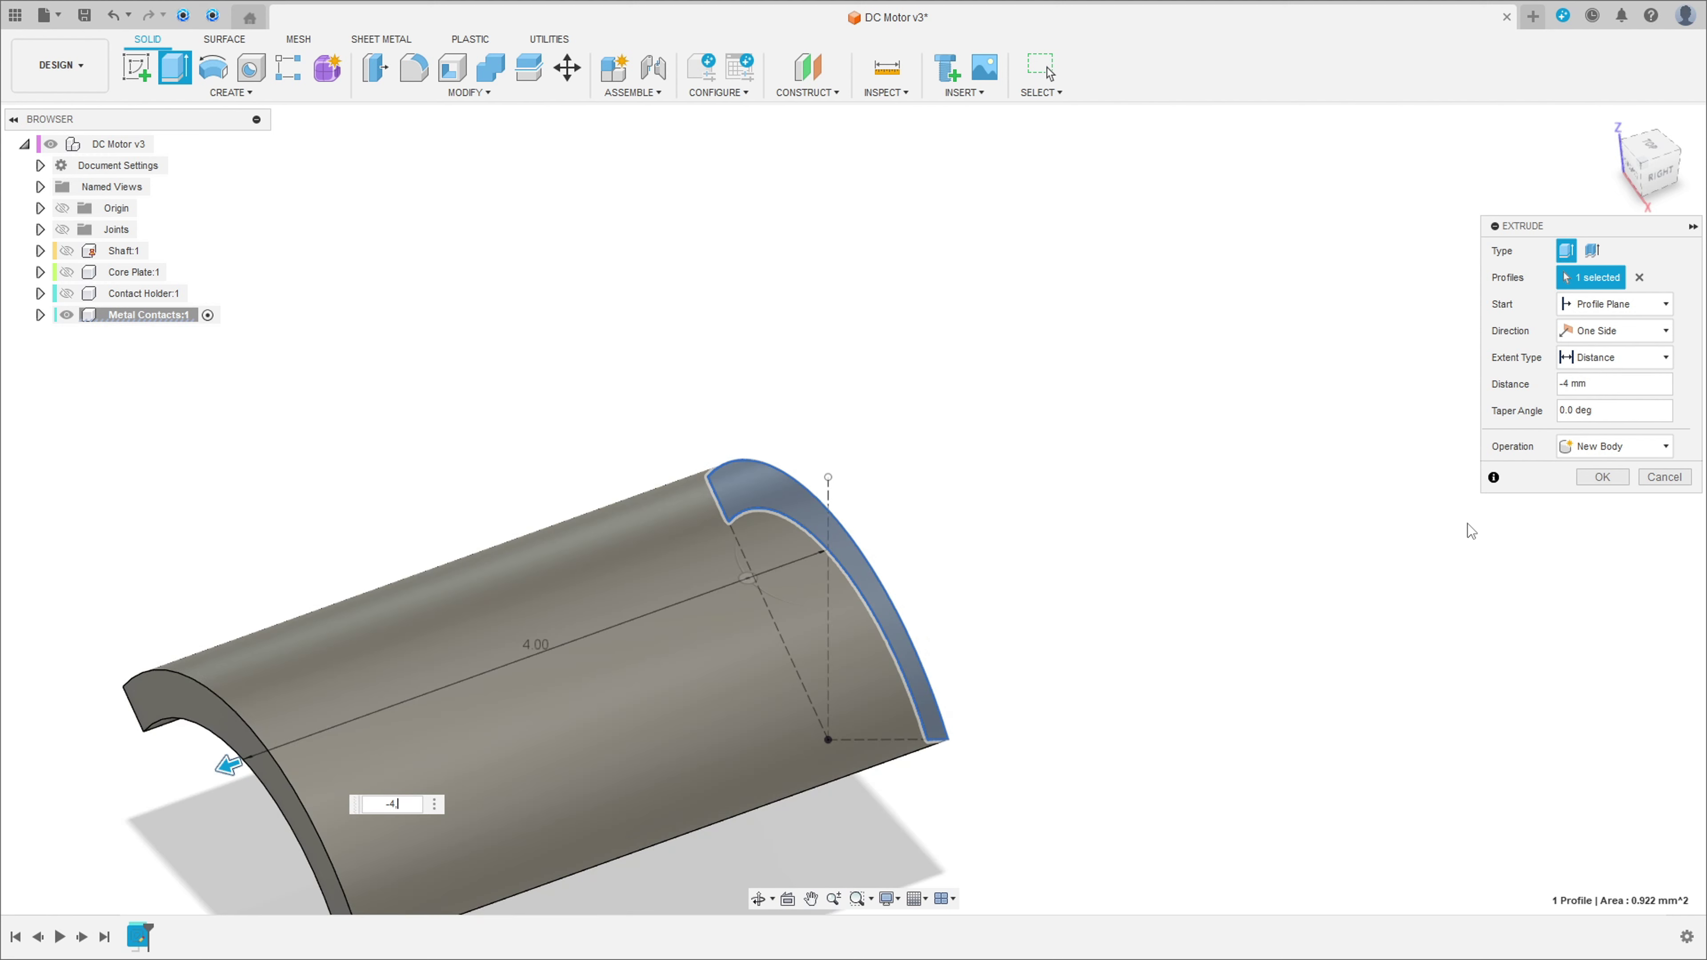
pyautogui.write(',75')
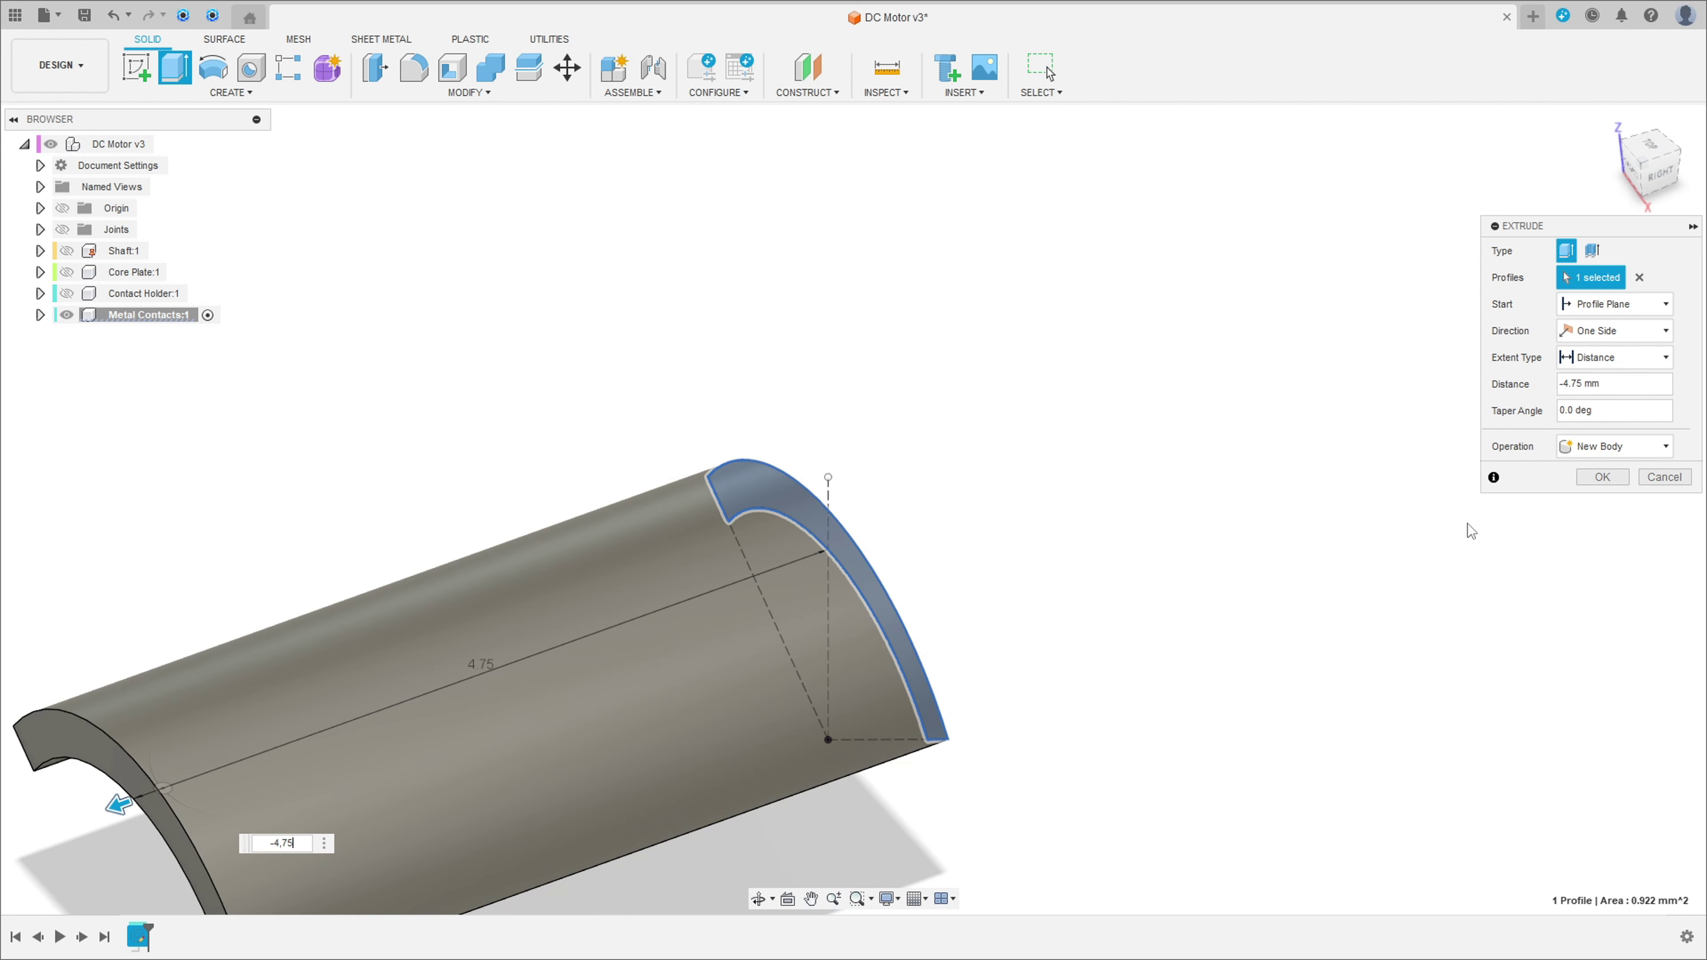
pyautogui.press('Return')
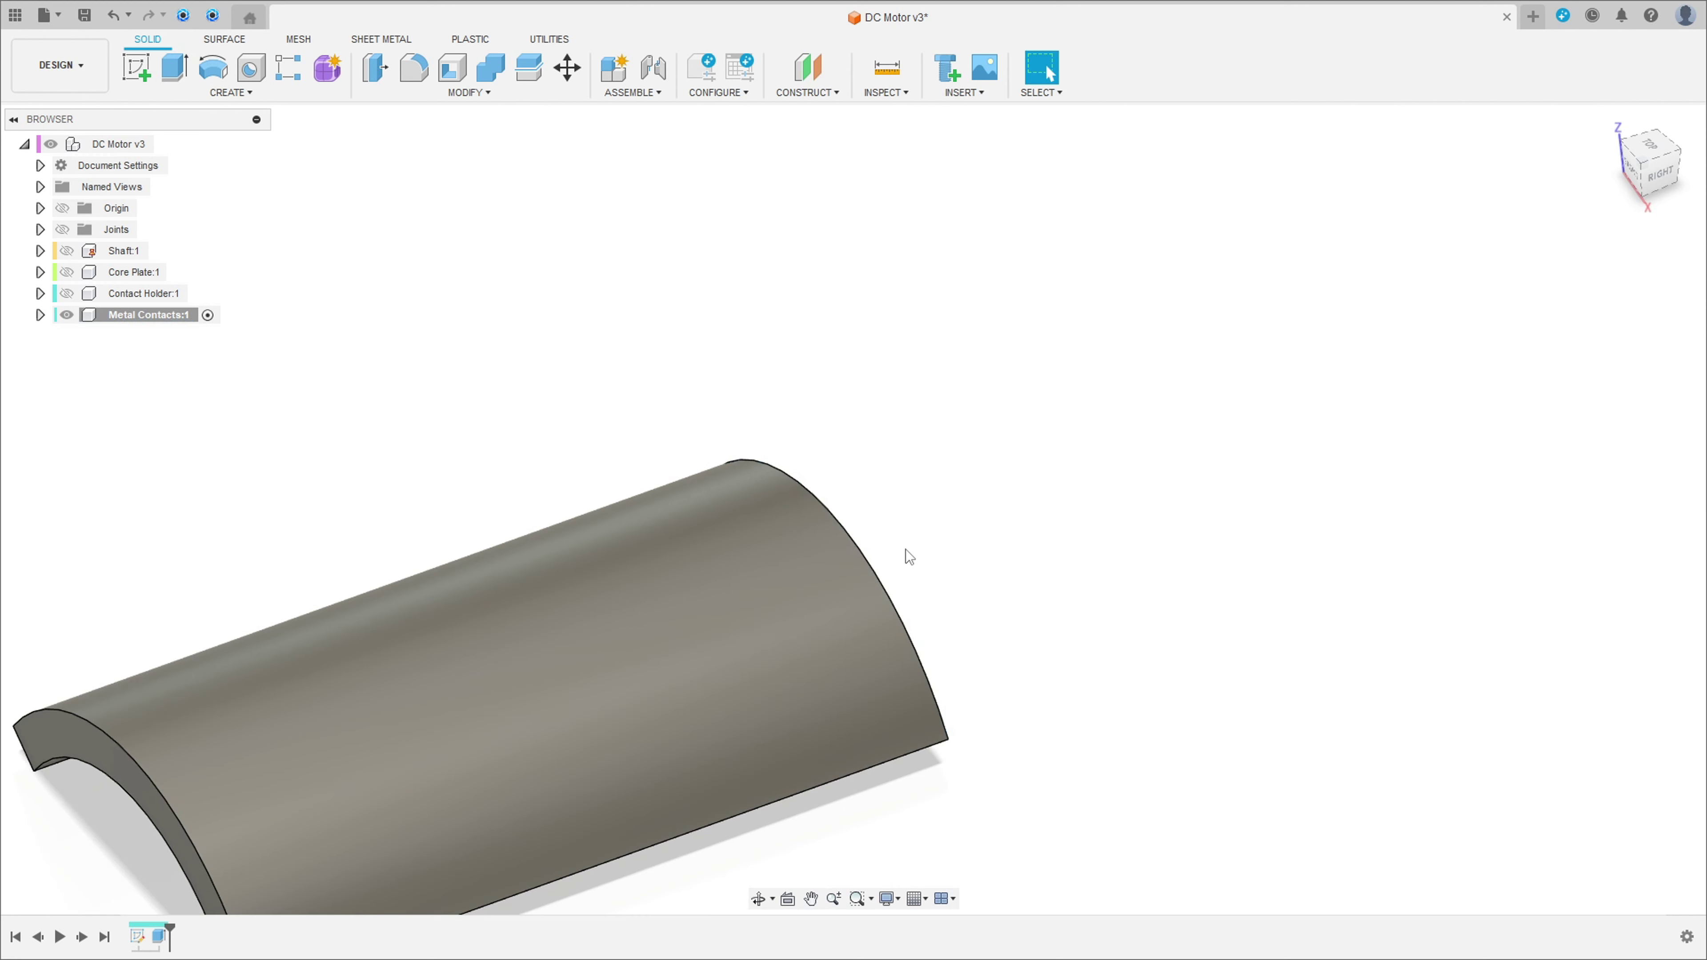
# Step: Start a new sketch on the vertical YZ origin plane, viewing the contact body from its side
pyautogui.click(135, 67)
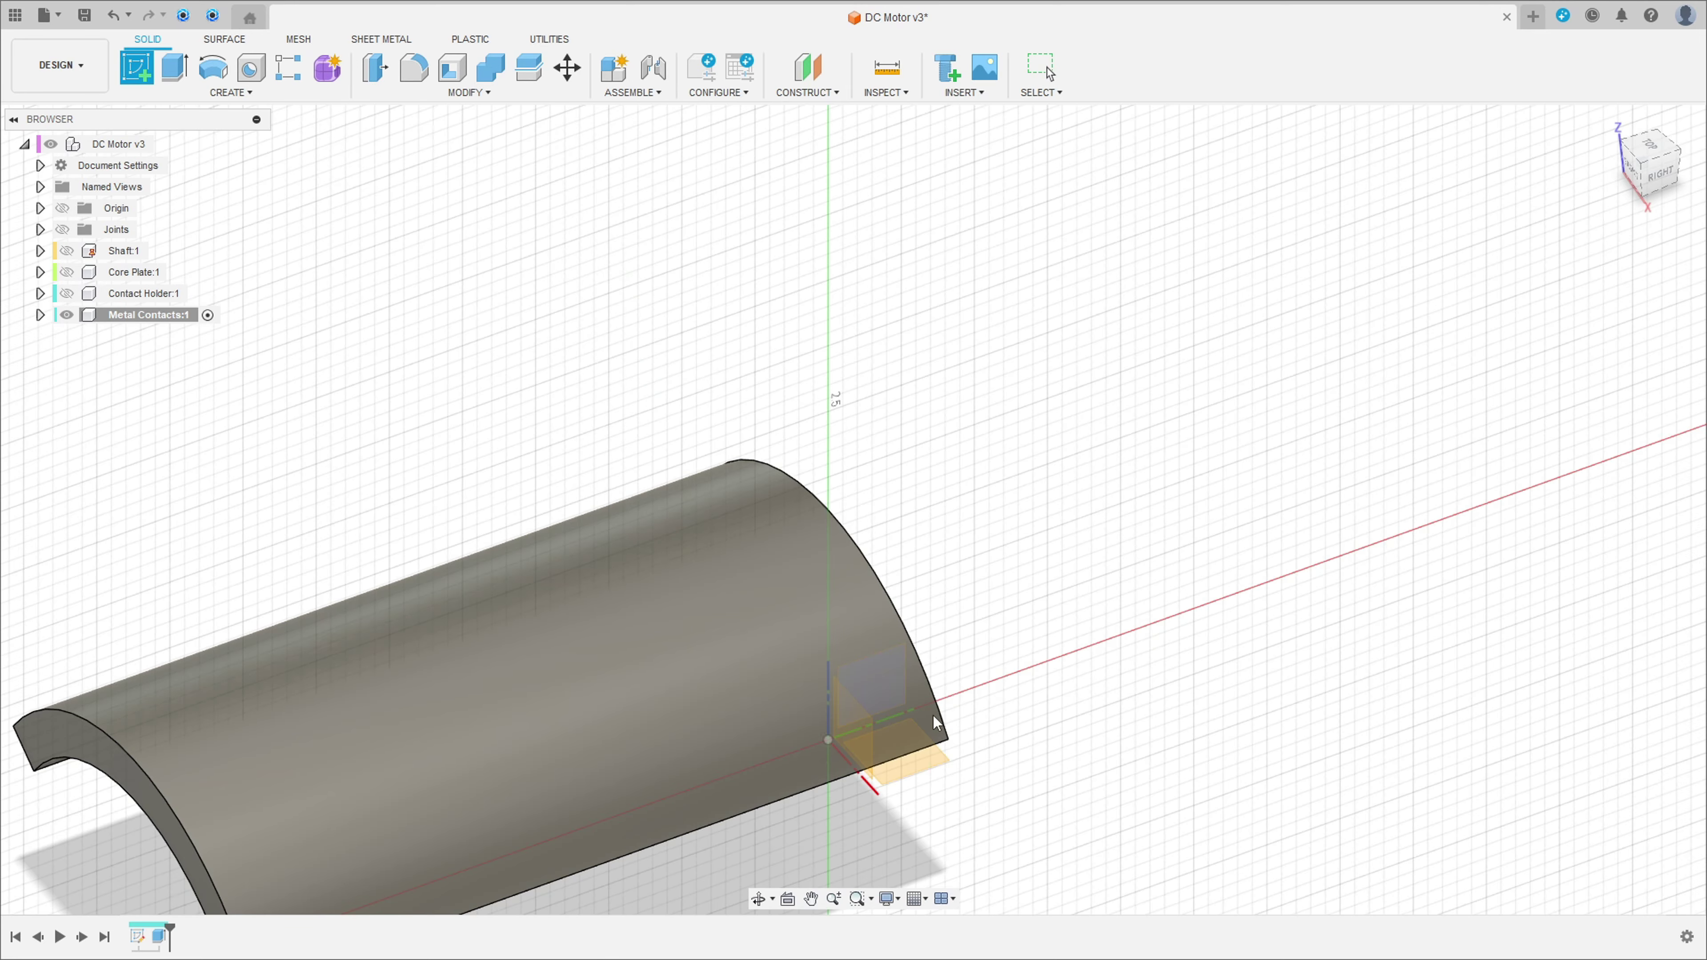
pyautogui.keyDown('shift'); pyautogui.moveTo(881, 668); pyautogui.dragTo(1047, 636, button='middle'); pyautogui.keyUp('shift')
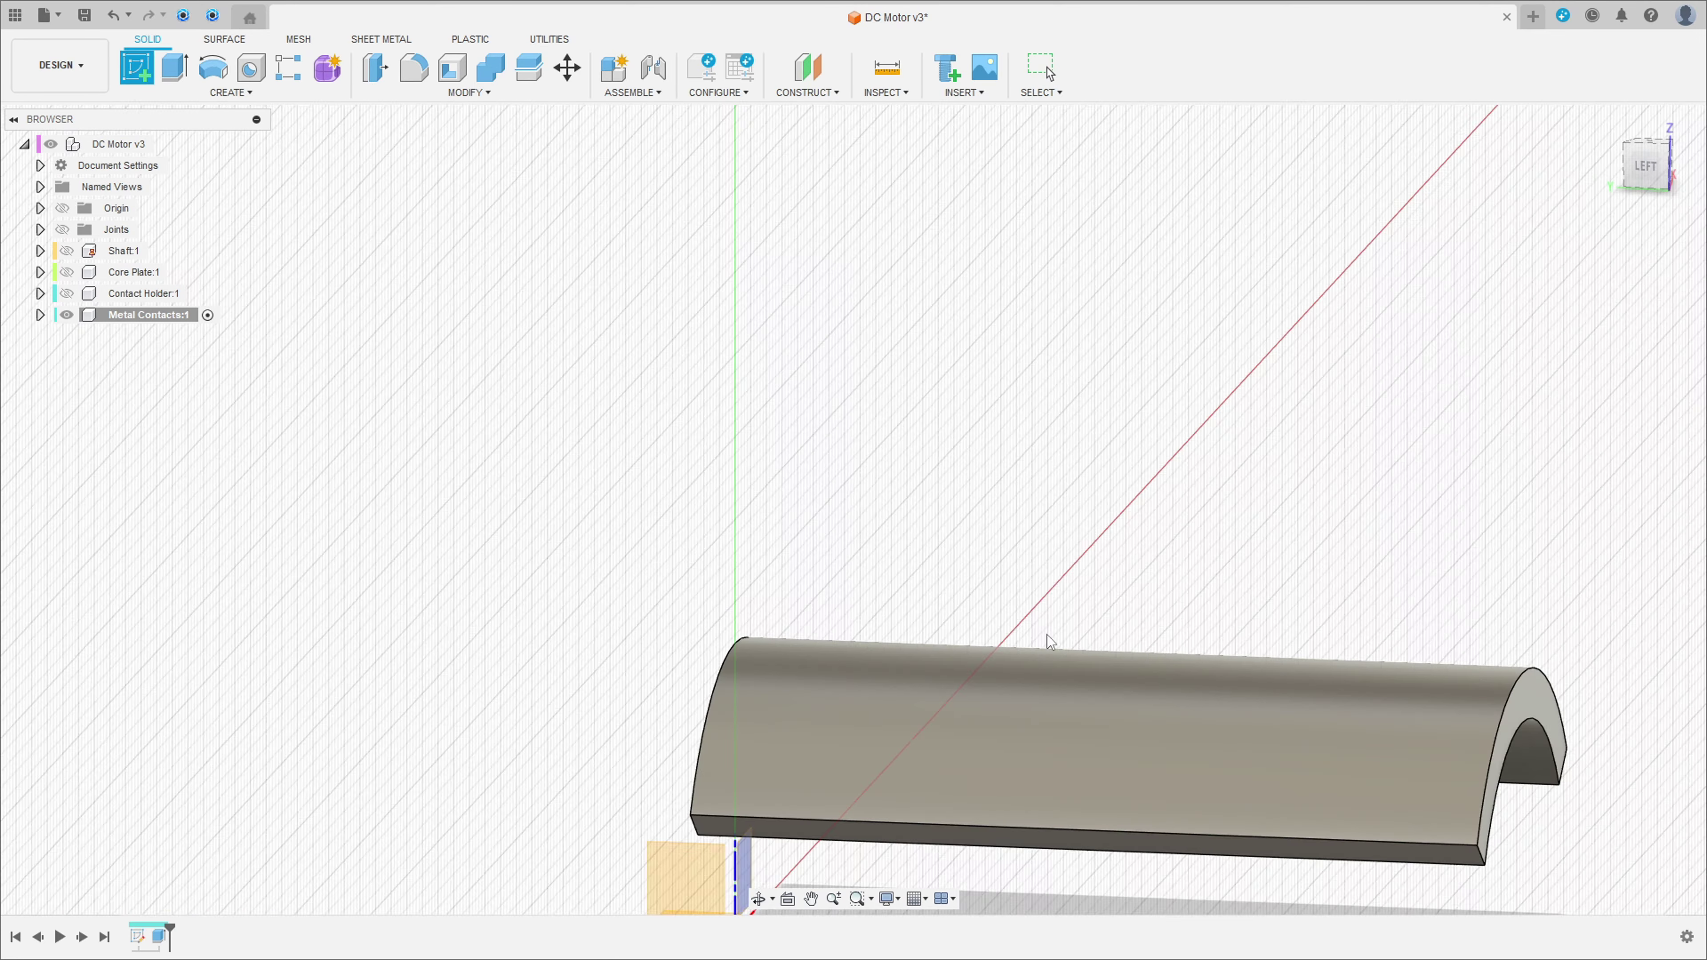
pyautogui.click(679, 871)
pyautogui.moveTo(1135, 456); pyautogui.dragTo(809, 775, button='middle')
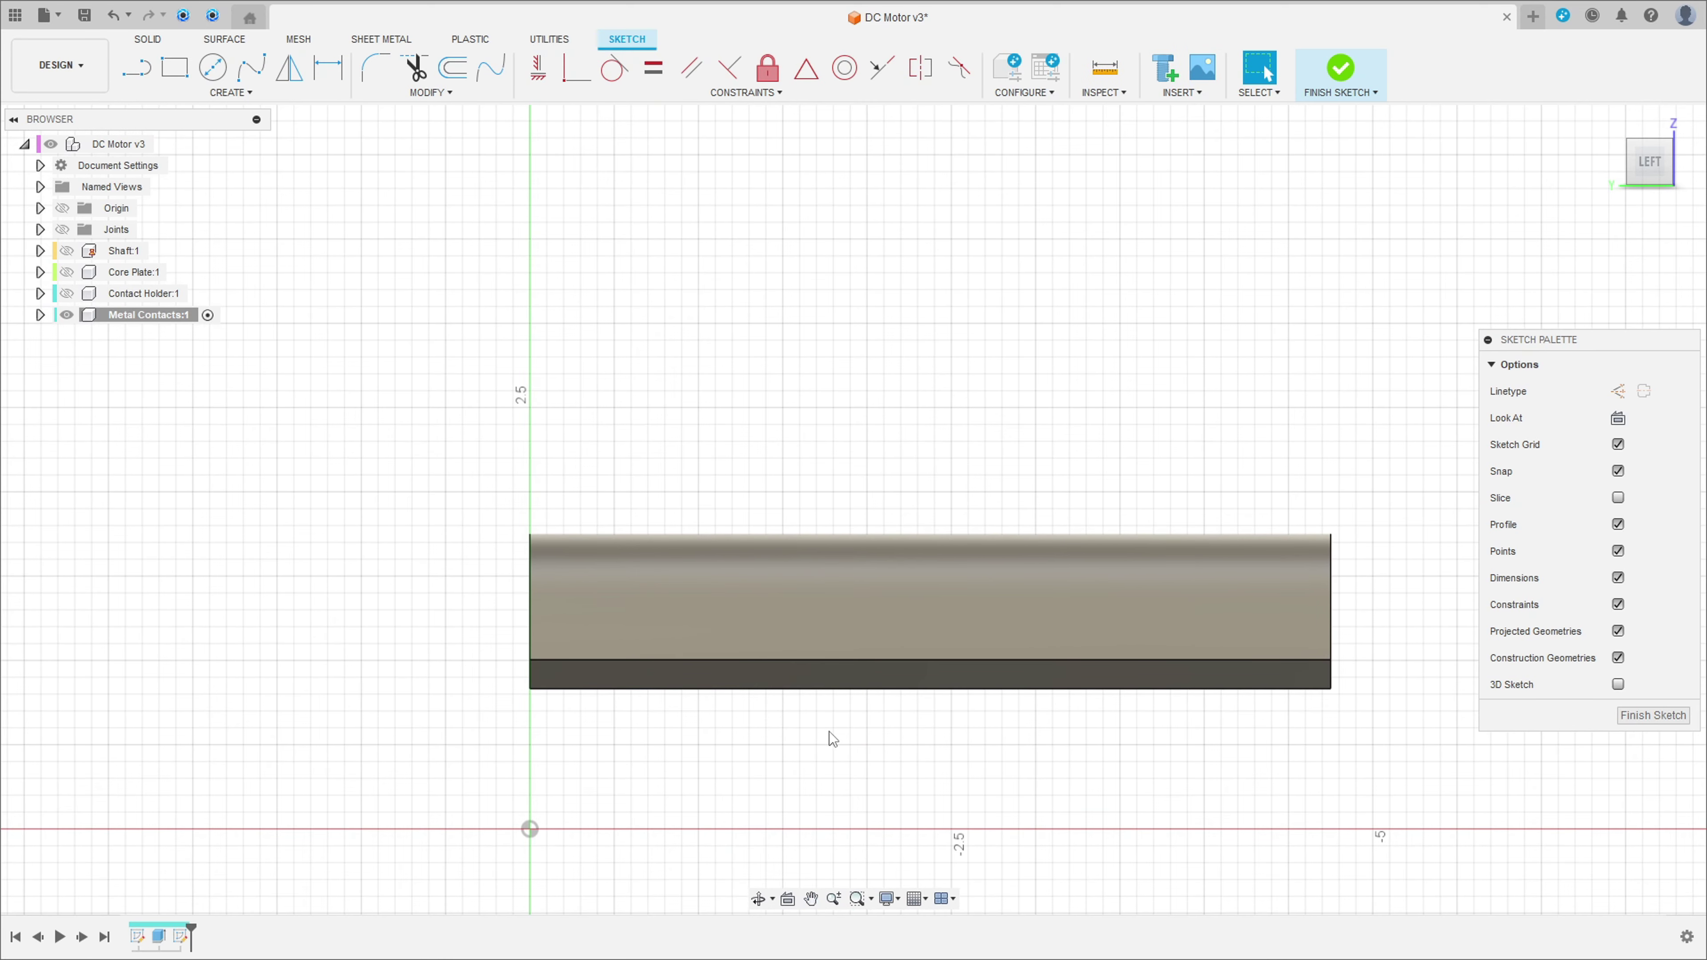
# Step: Sketch an L-shaped line pair over the body: a 0.3 mm horizontal line, continuing from its left end 1.2 mm straight up
pyautogui.click(138, 68)
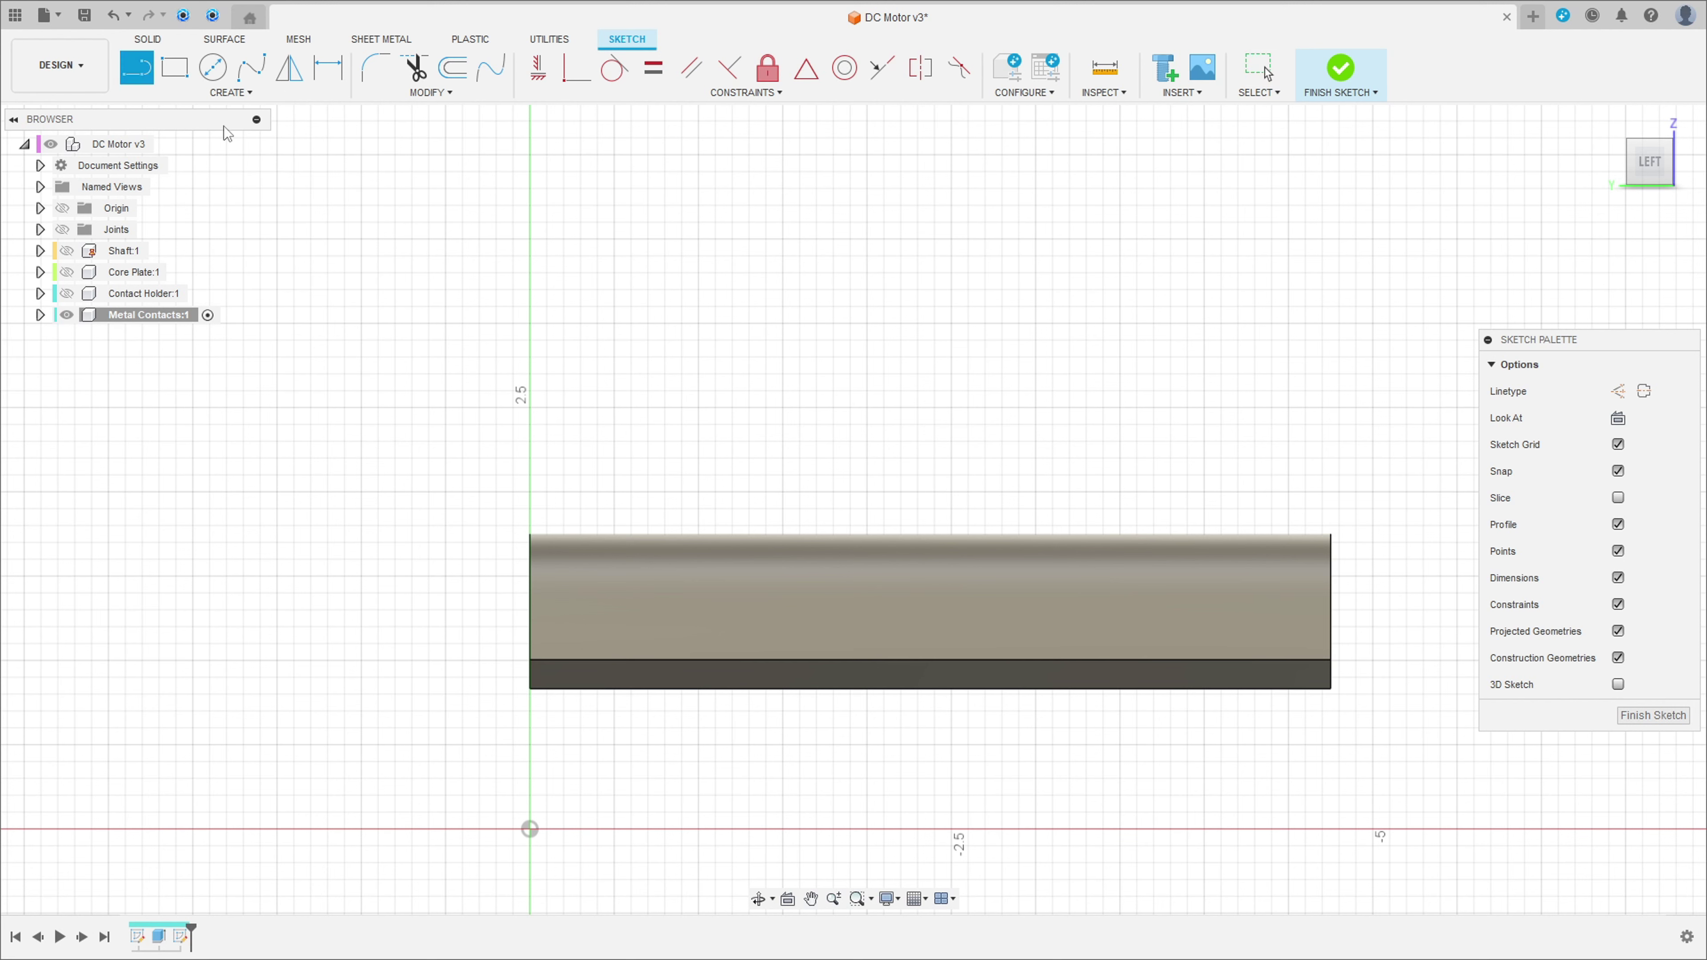
pyautogui.click(884, 559)
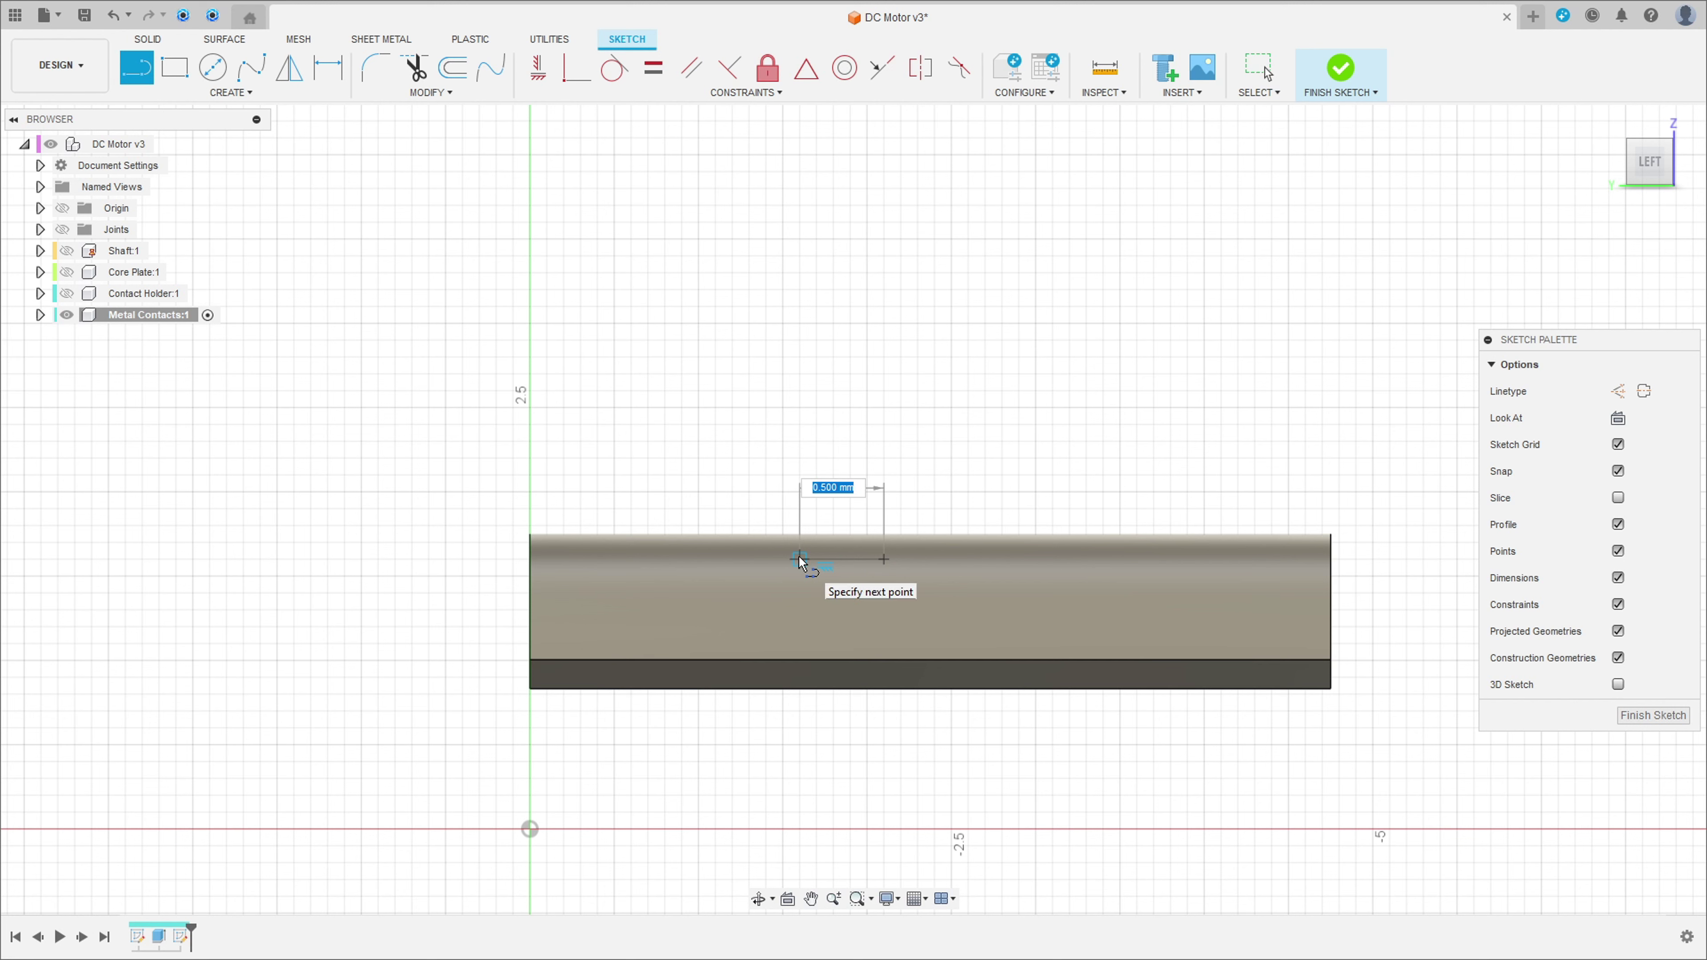
pyautogui.write('0,3')
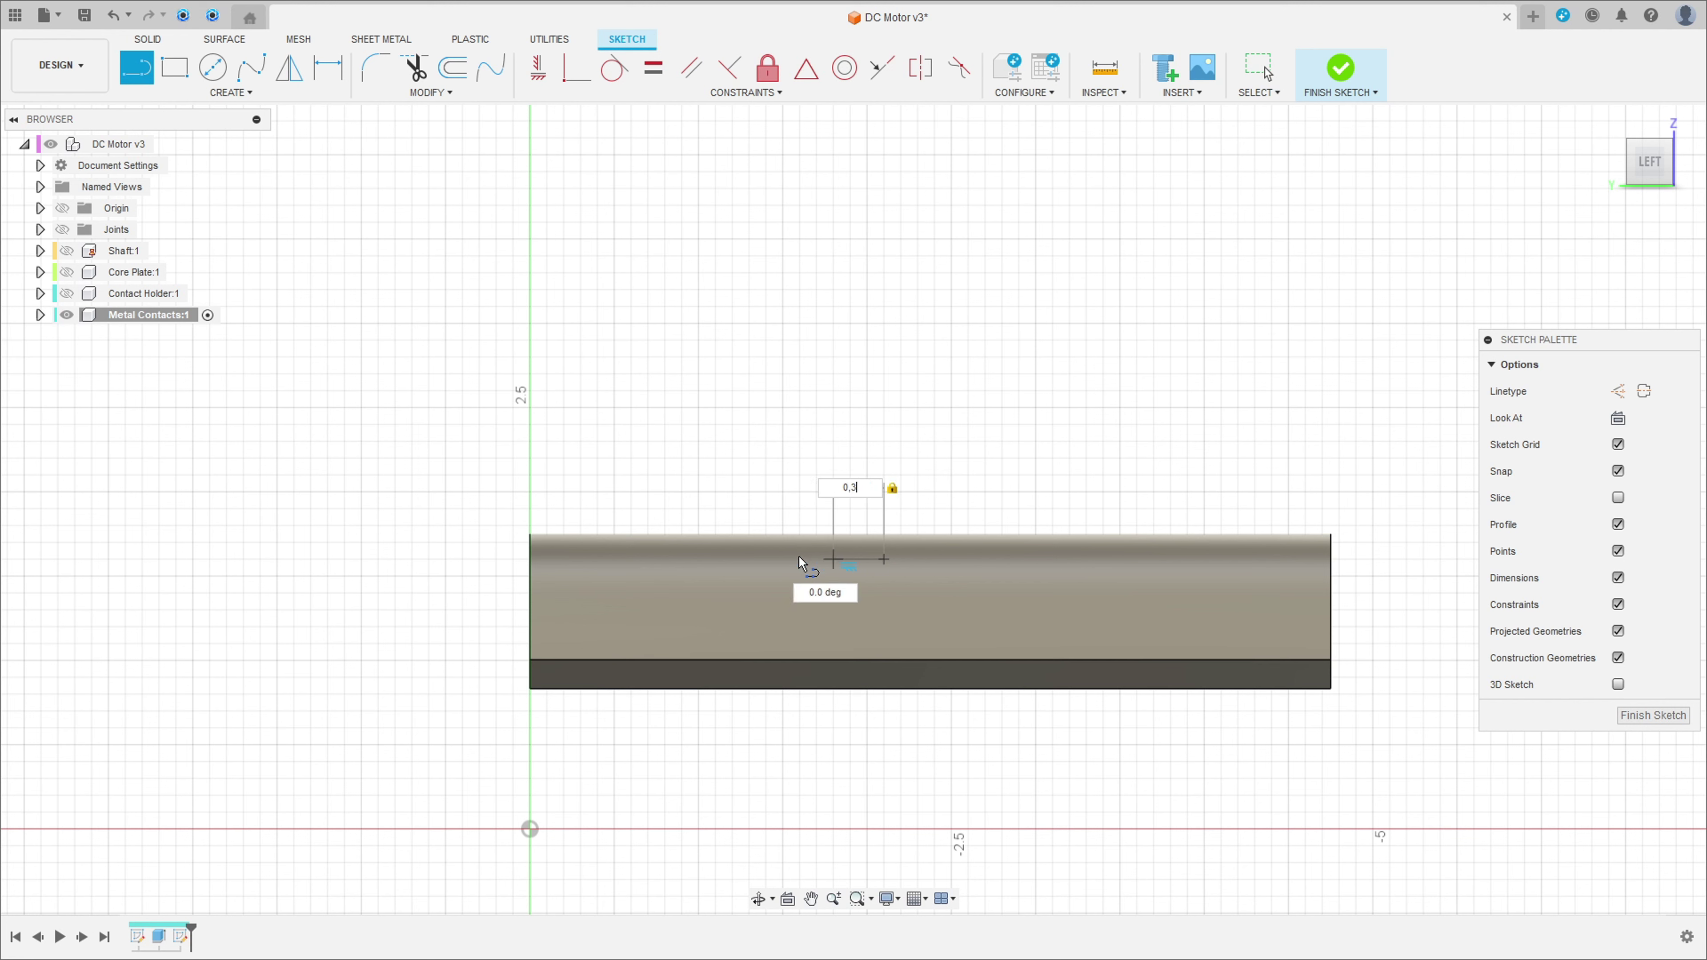
pyautogui.press('Return')
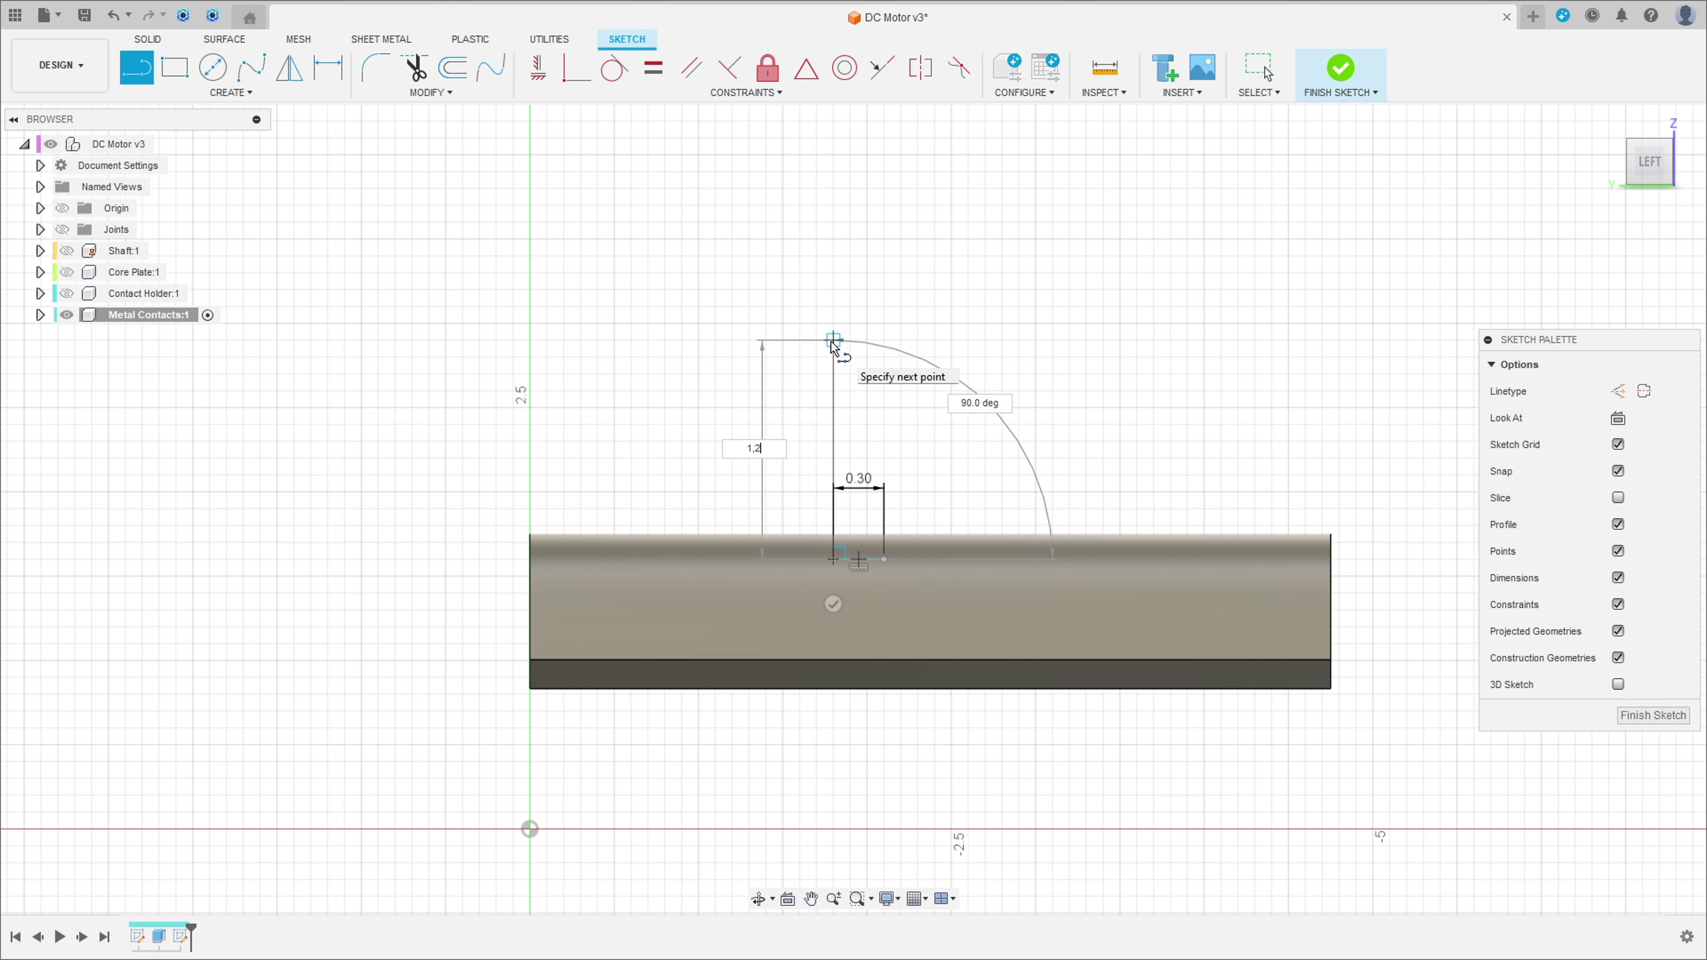
pyautogui.press('Return')
pyautogui.press('Escape')
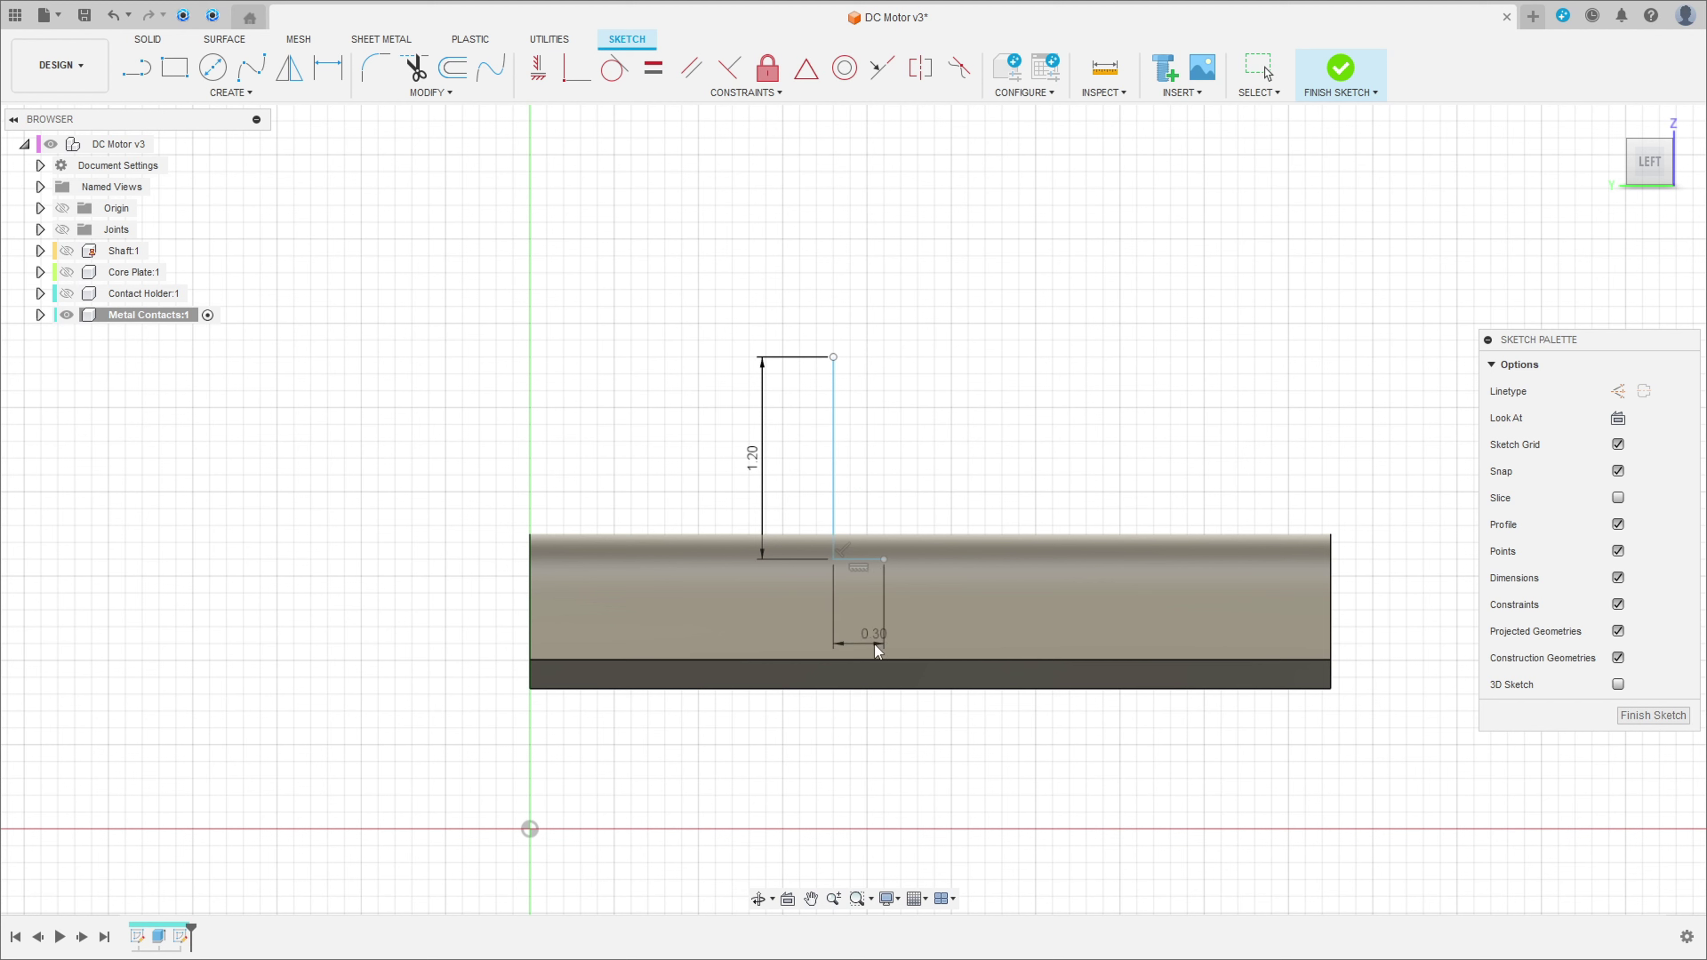
# Step: Dimension the horizontal distance from the origin to the corner of the two lines as 1.95 mm
pyautogui.click(328, 68)
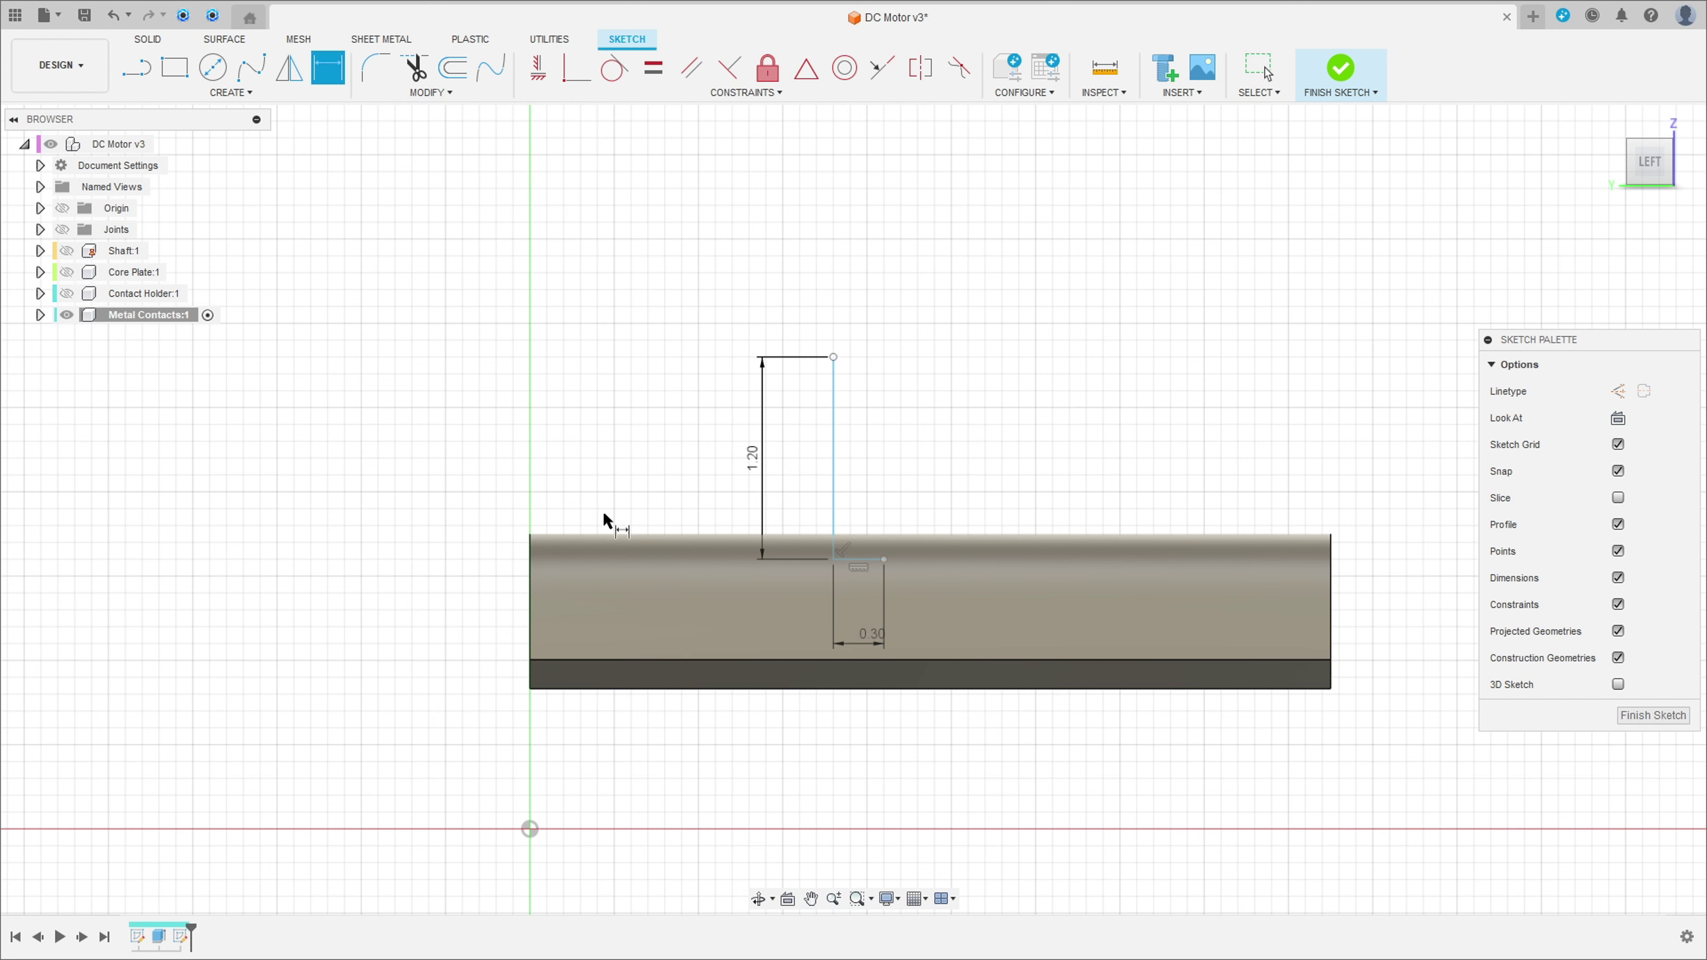
pyautogui.click(834, 560)
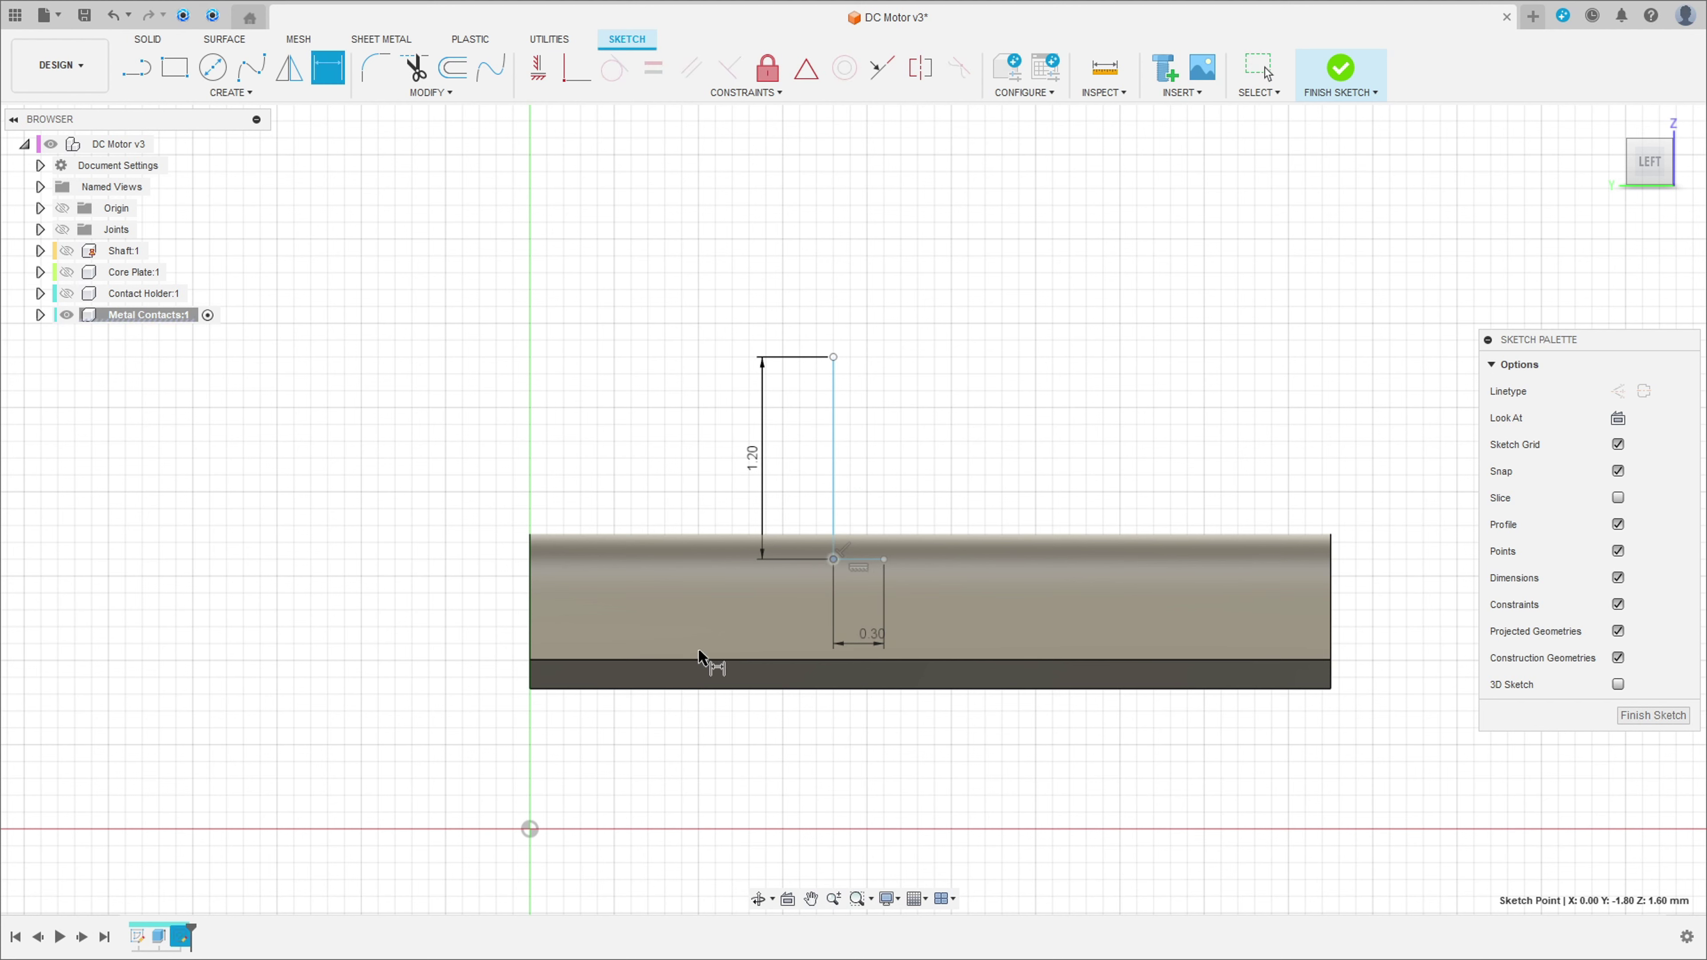
pyautogui.click(529, 829)
pyautogui.click(645, 867)
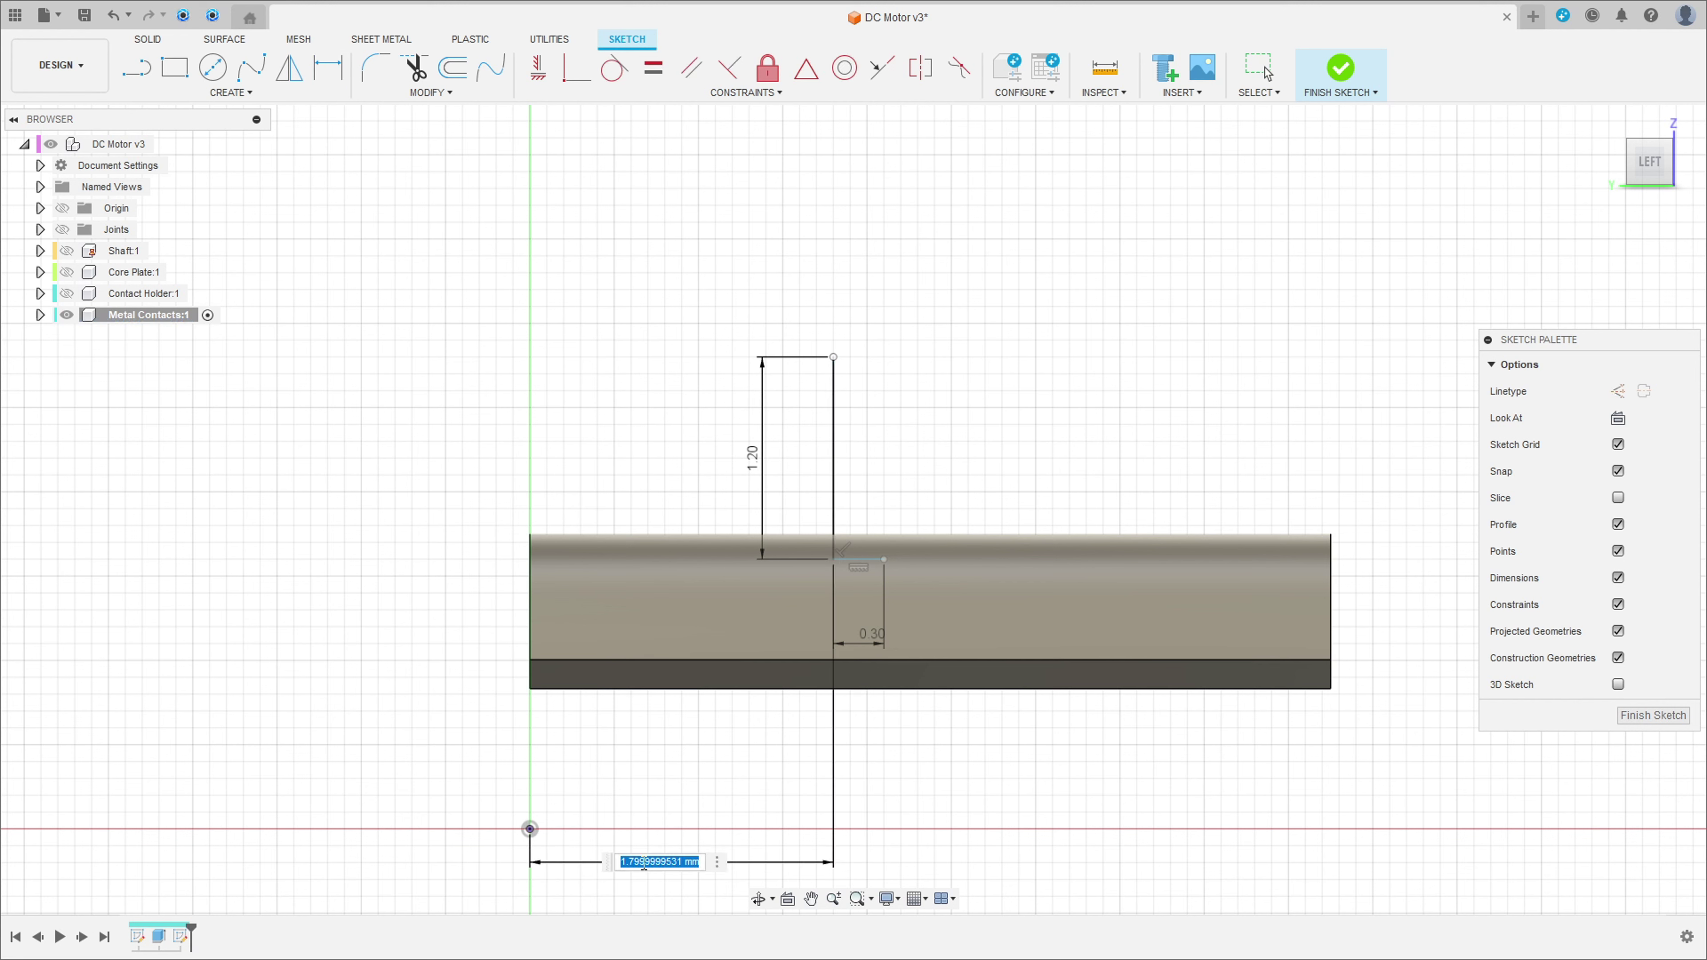
pyautogui.write('1.95')
pyautogui.press('Return')
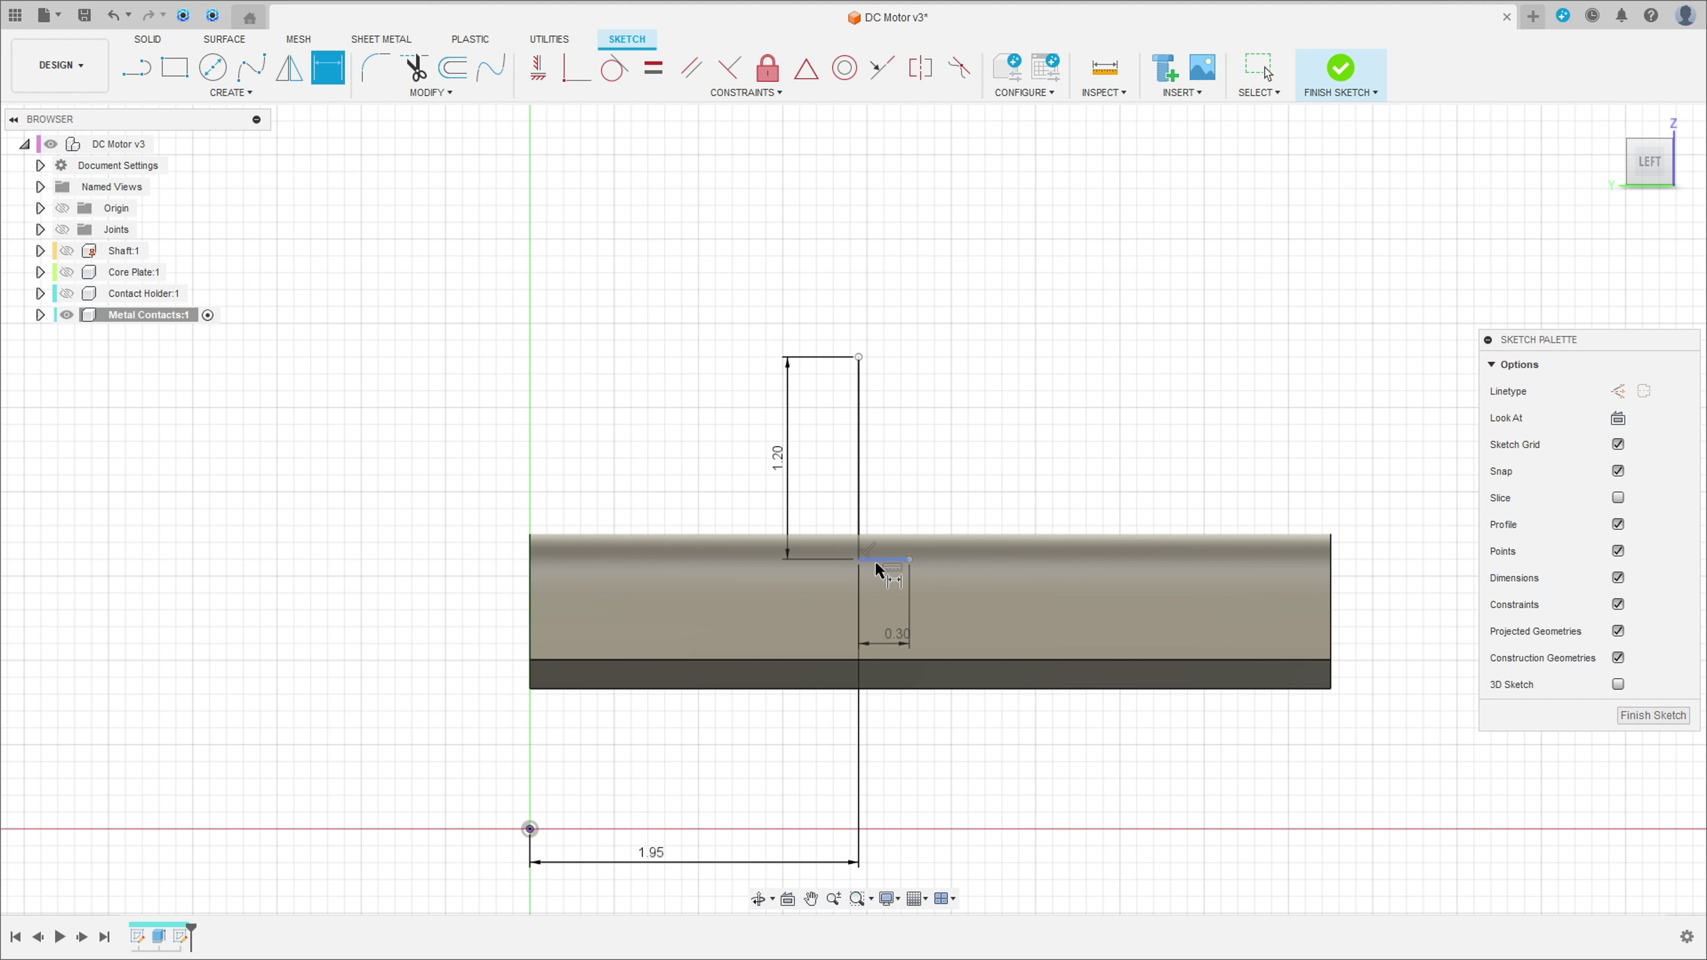
# Step: Project the whole contact body into the sketch with the projection link kept on
pyautogui.click(231, 92)
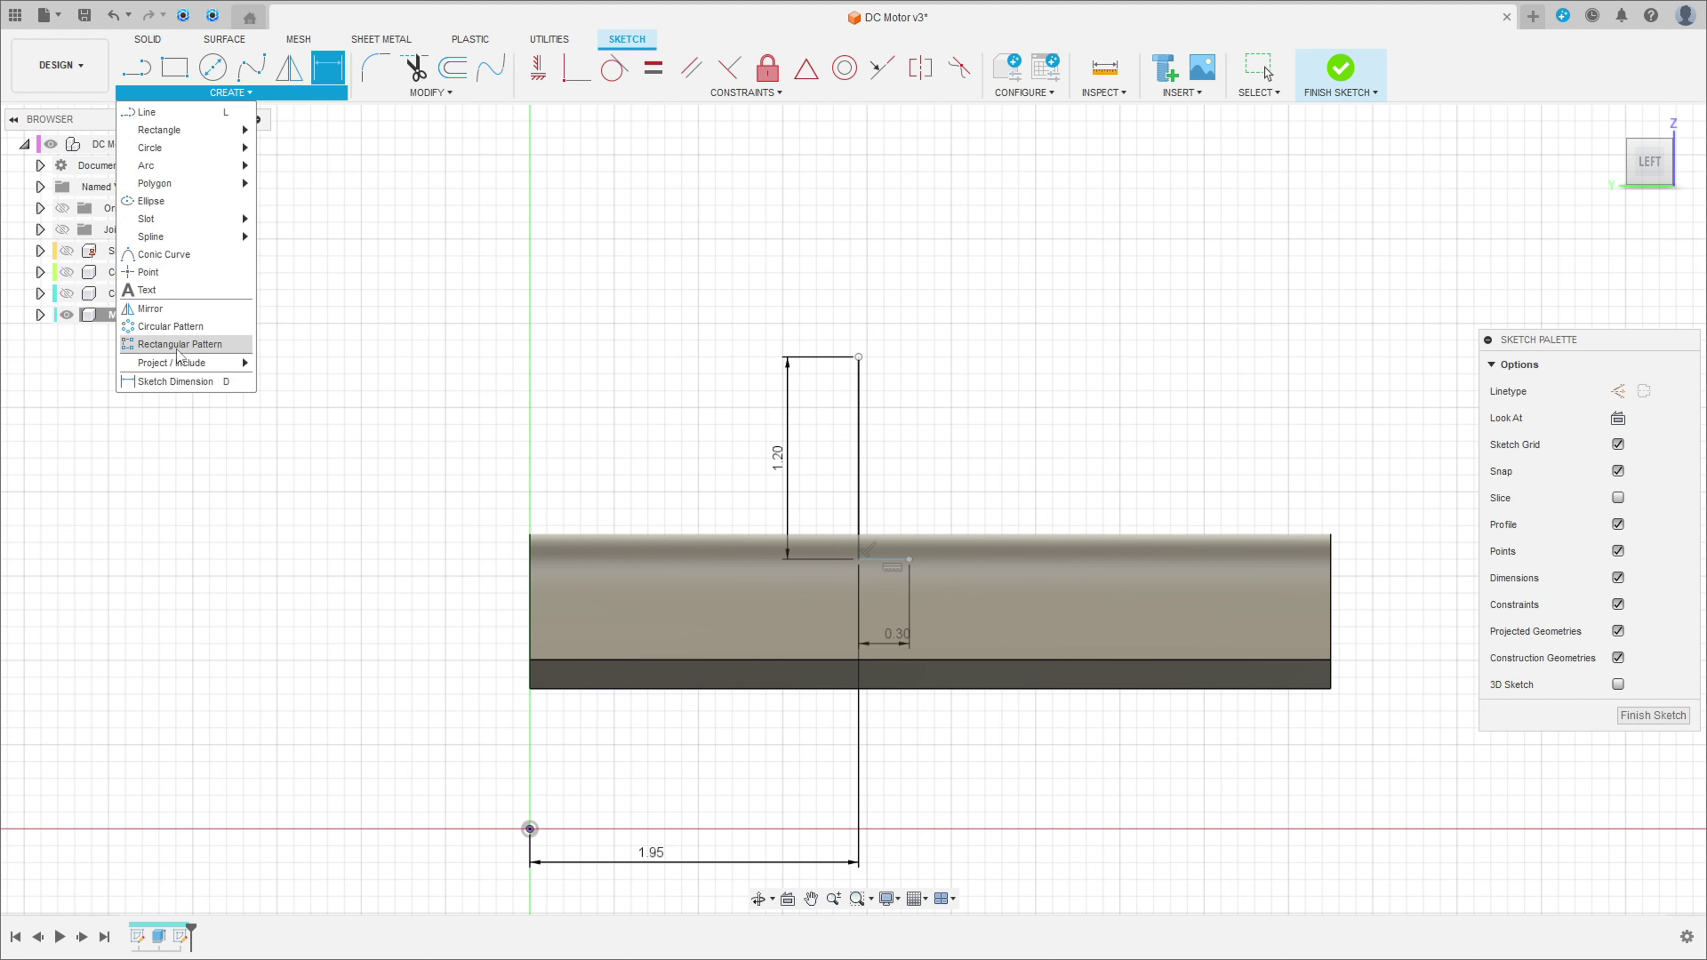
pyautogui.moveTo(222, 363)
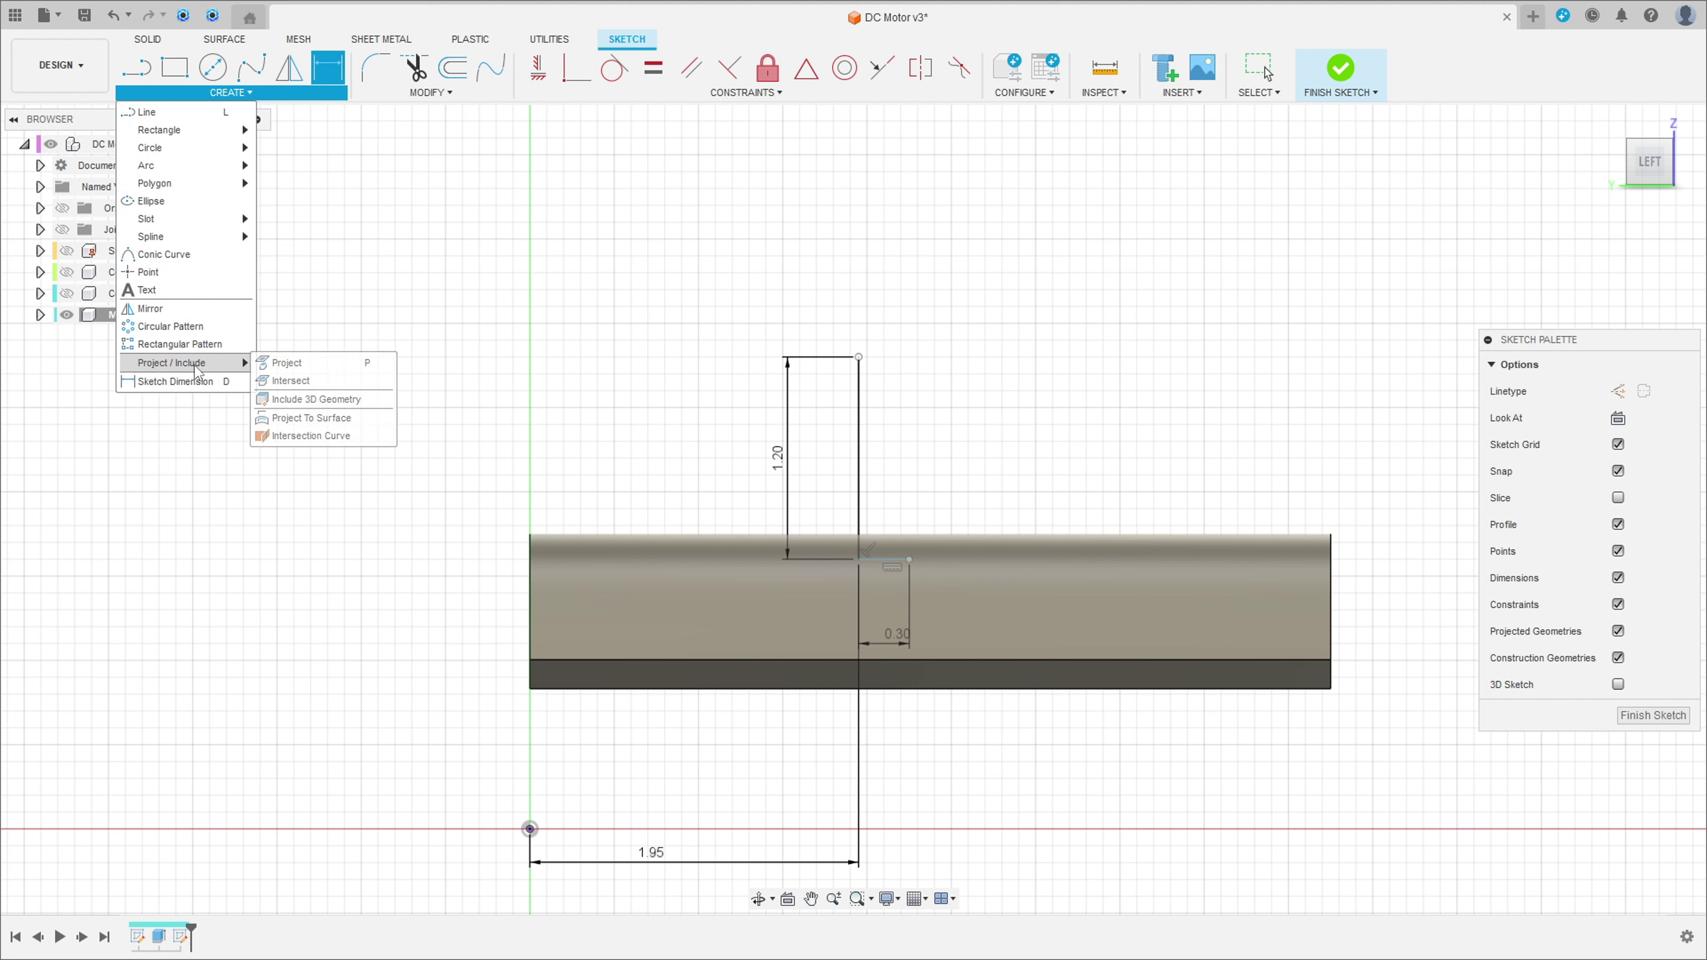
pyautogui.click(308, 364)
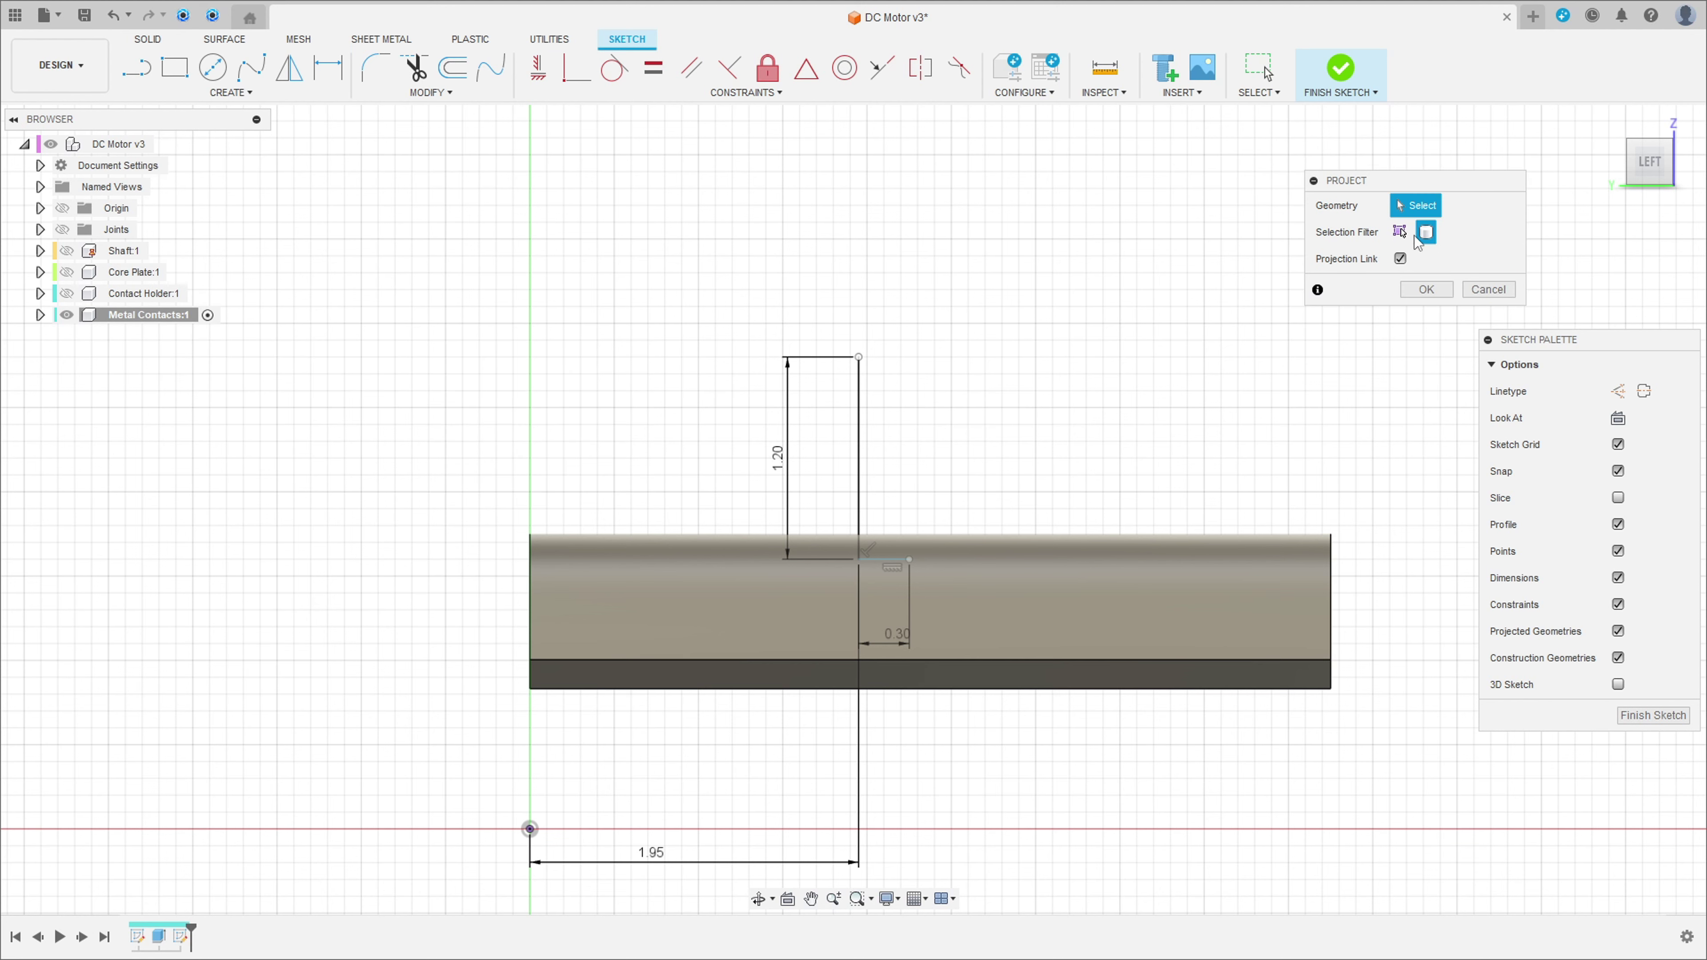
pyautogui.click(1098, 595)
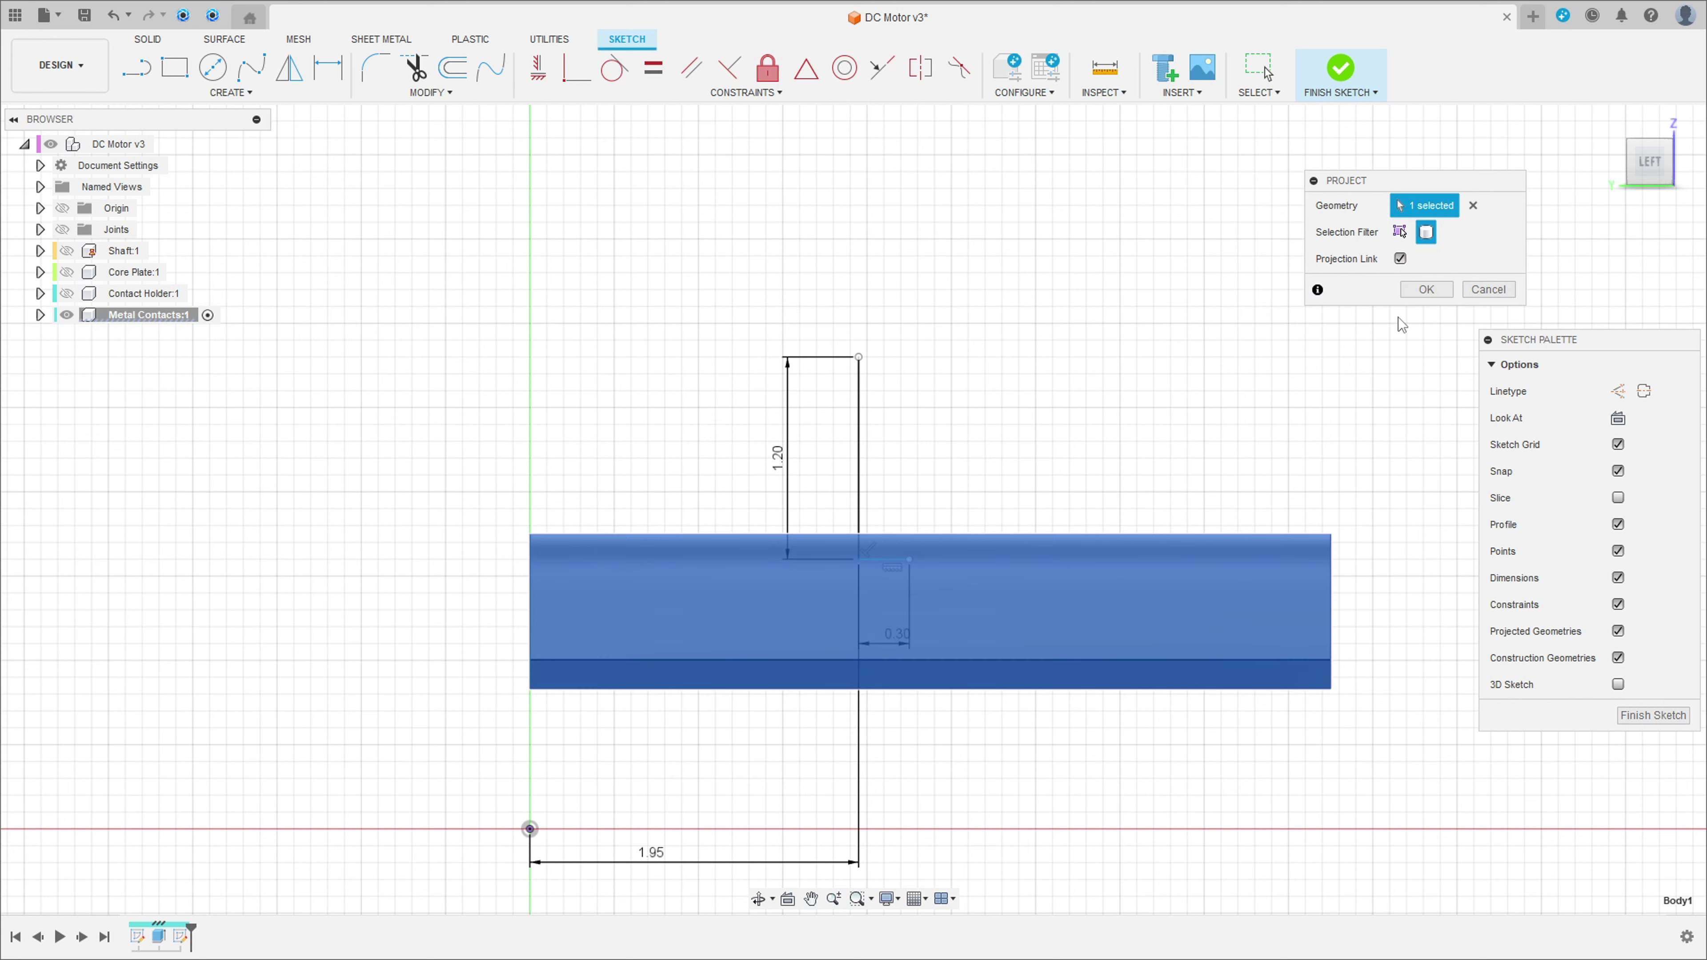
pyautogui.click(1426, 290)
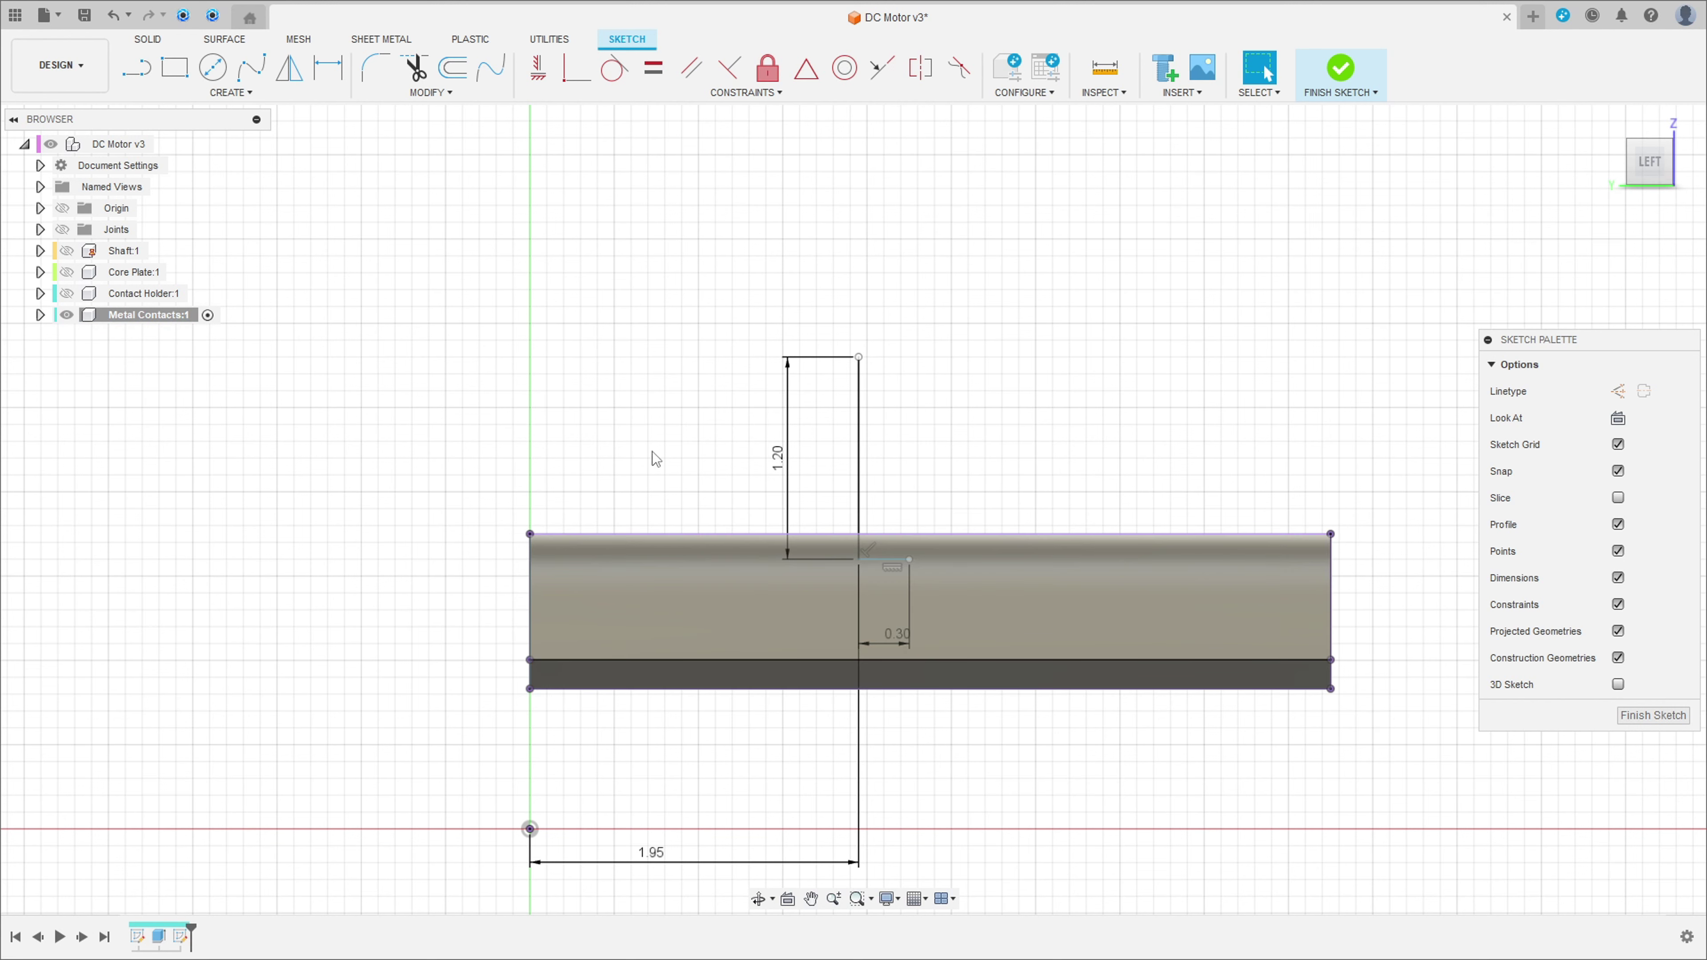
# Step: Hide Body1 of the Metal Contacts component so that only the sketch geometry is shown
pyautogui.click(66, 314)
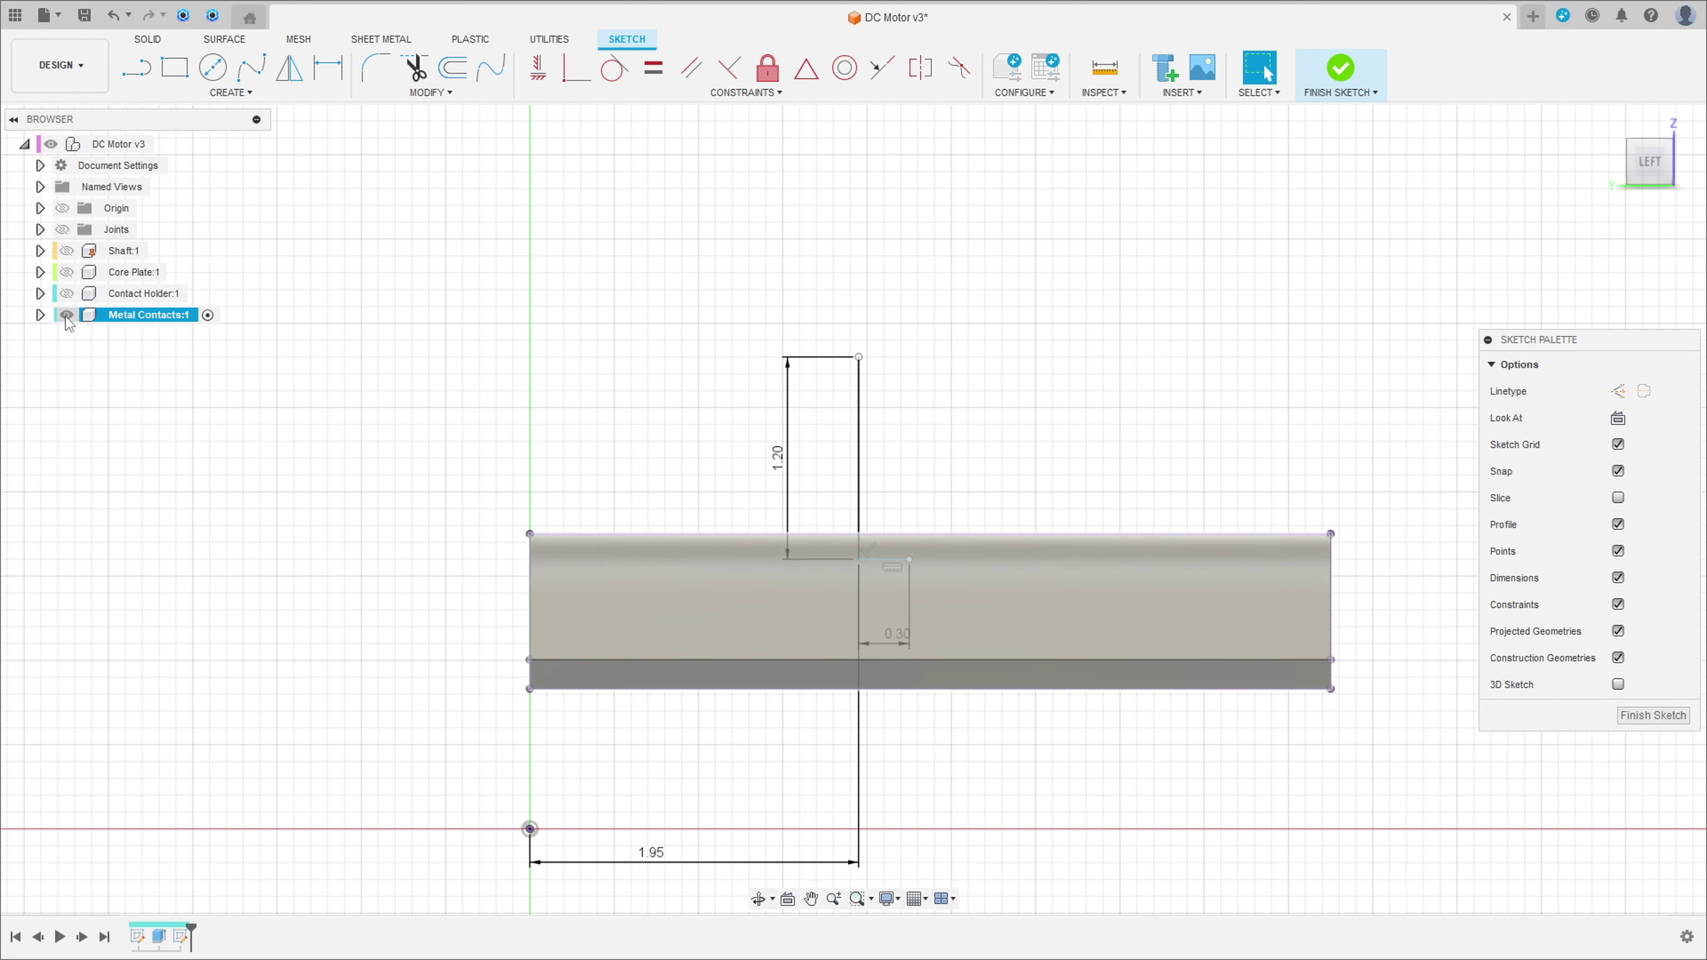
pyautogui.click(40, 315)
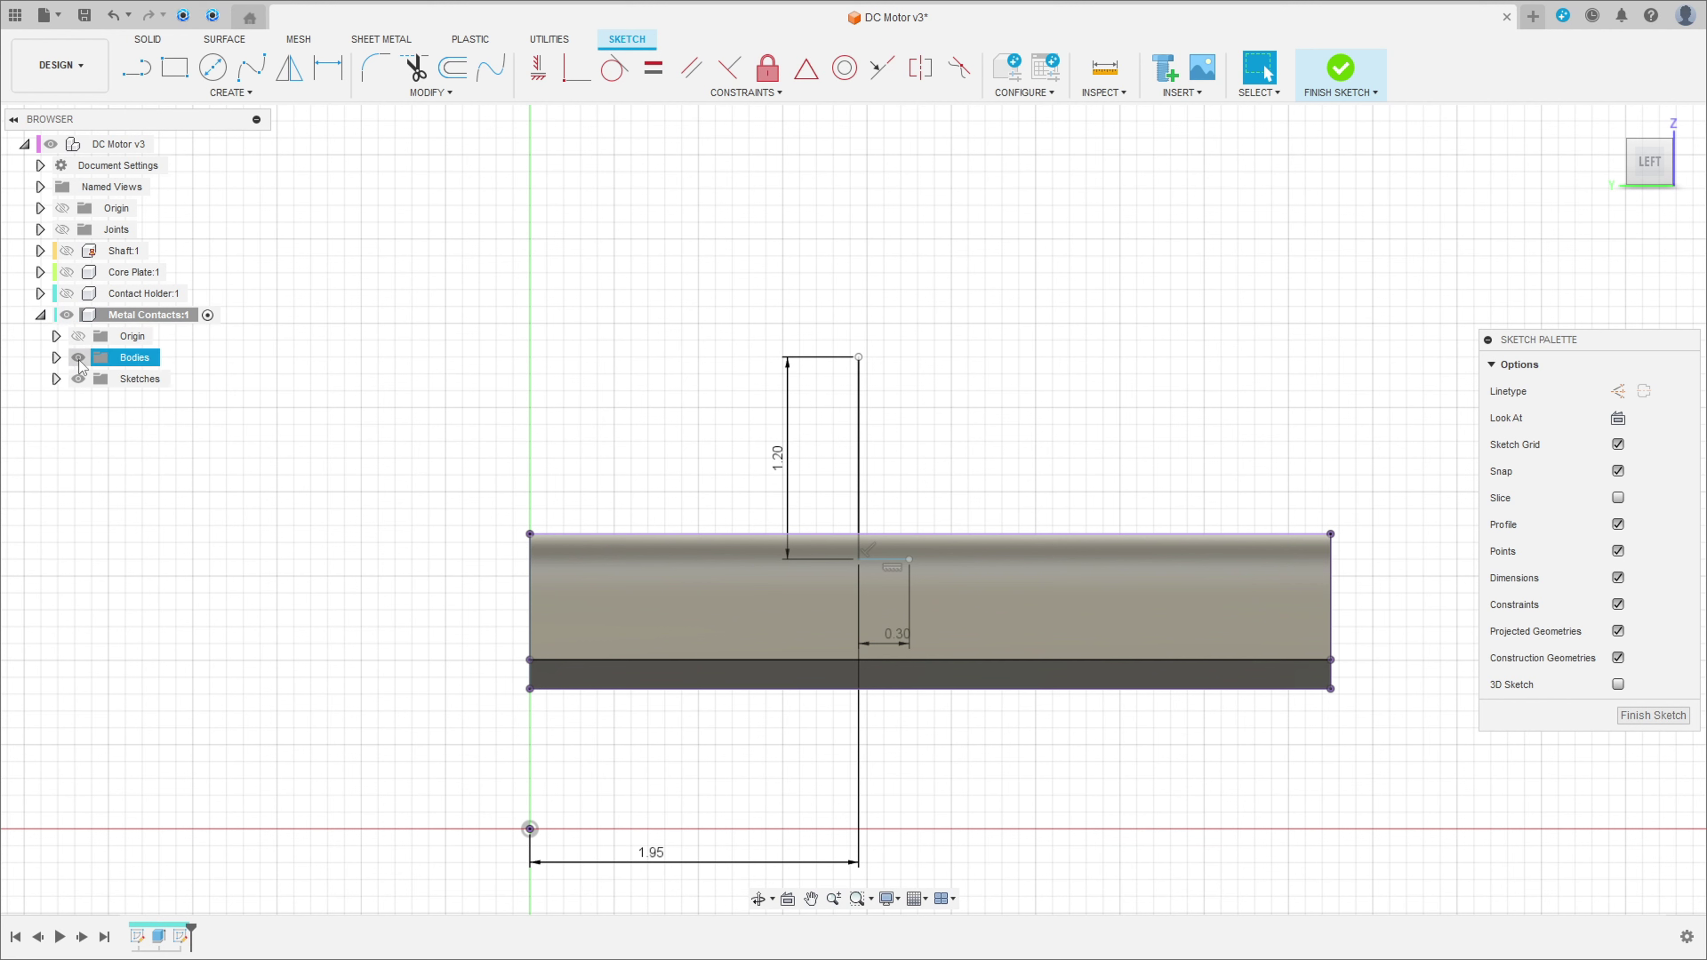
pyautogui.click(56, 357)
pyautogui.click(95, 379)
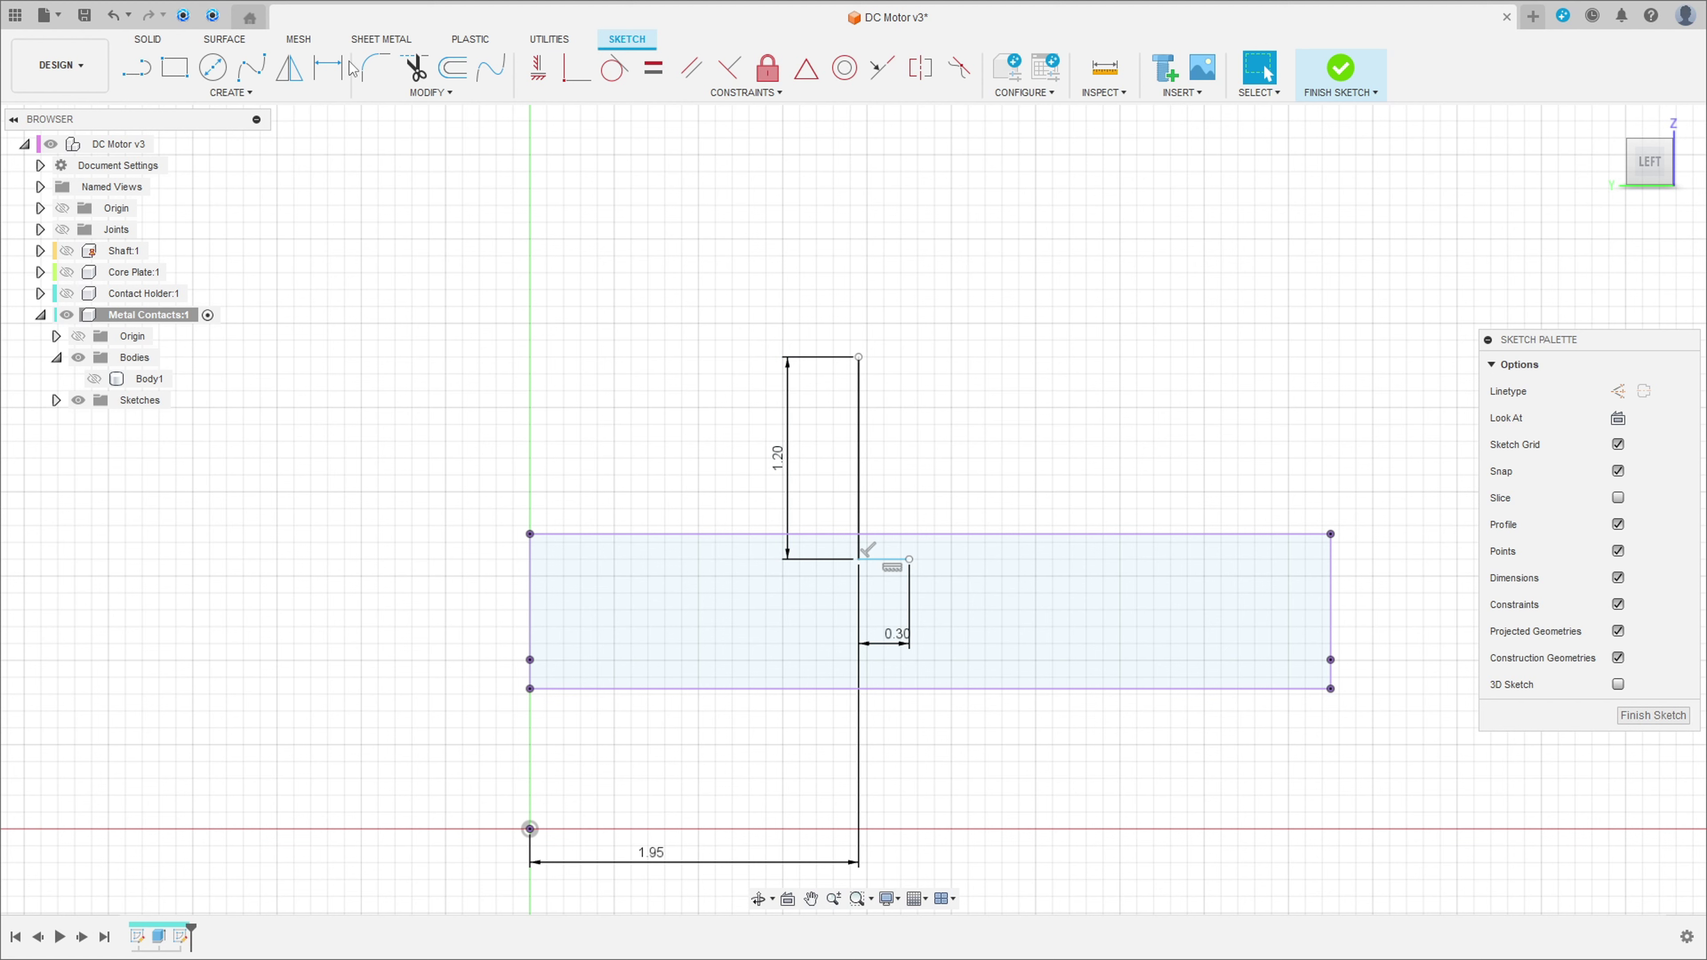
# Step: Dimension the short horizontal line 0.15 mm below the body's projected upper edge
pyautogui.click(327, 67)
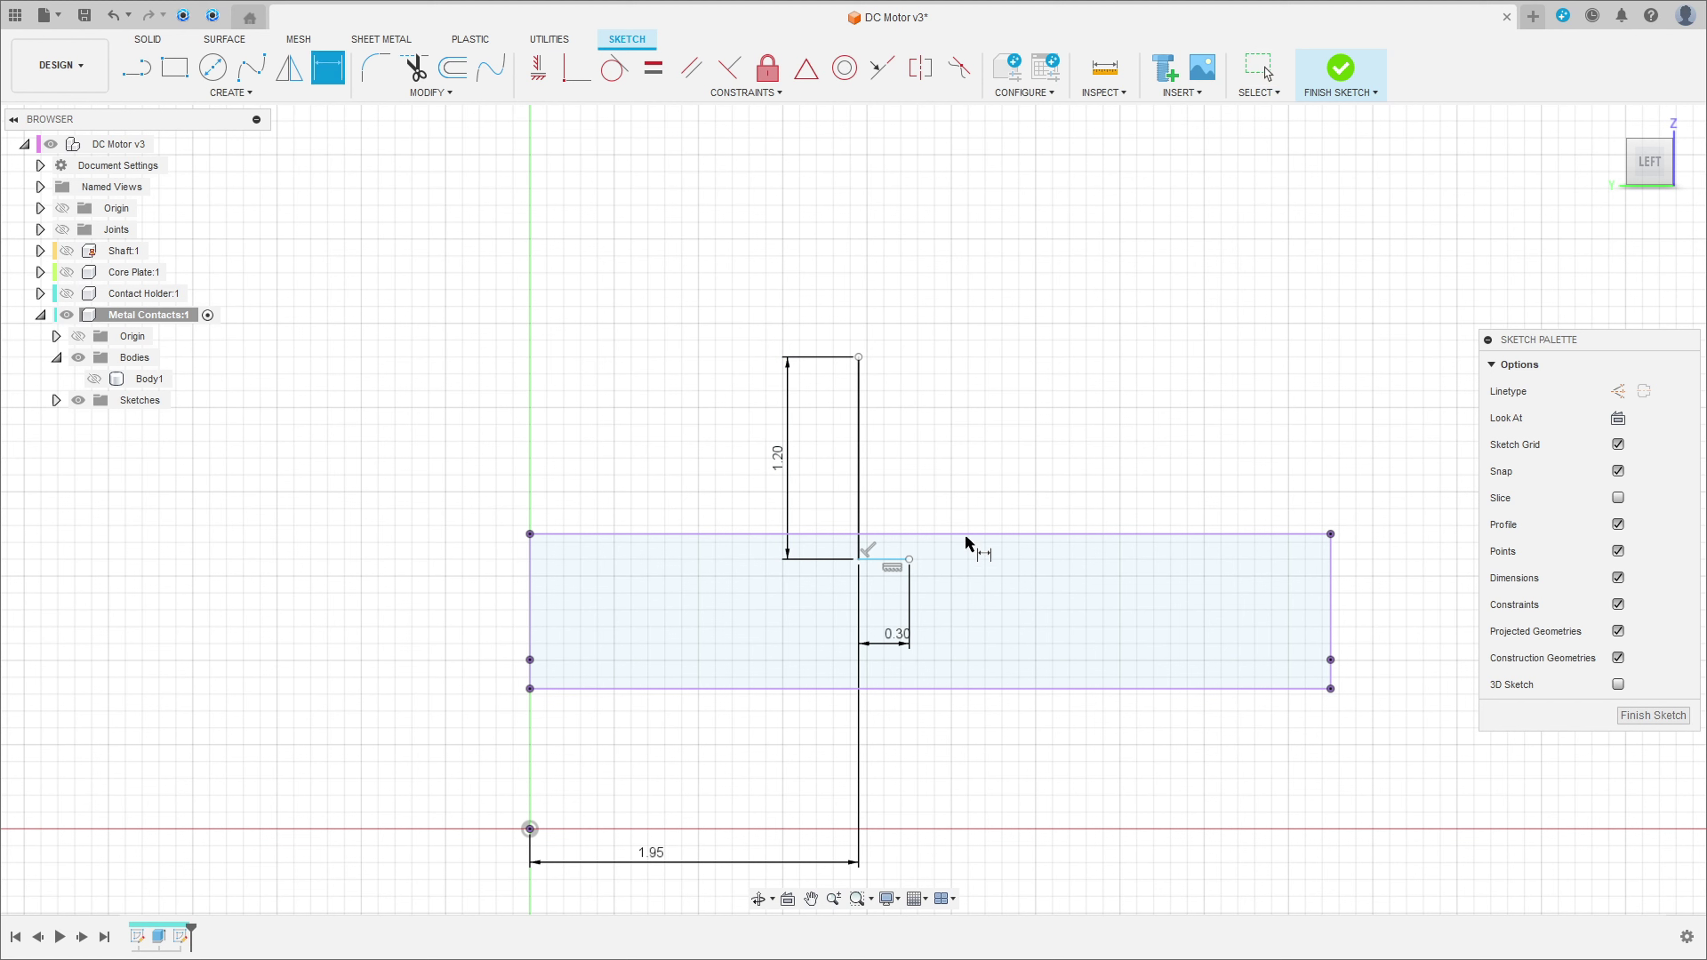
pyautogui.click(886, 563)
pyautogui.click(895, 534)
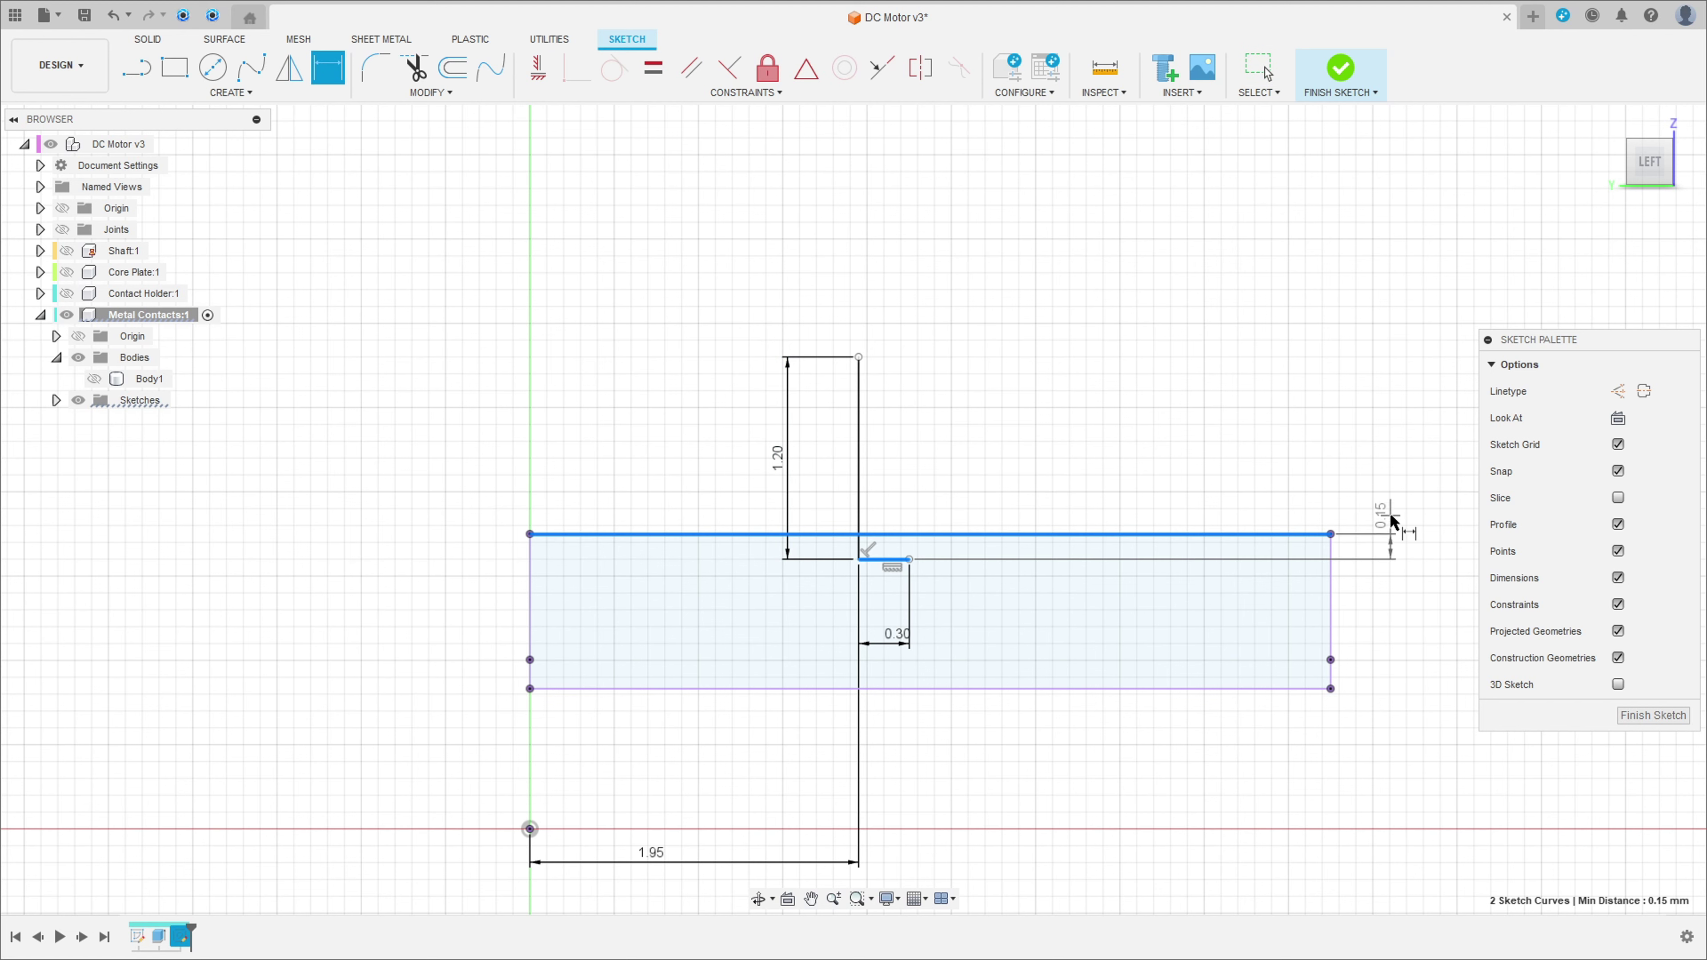
pyautogui.click(1393, 521)
pyautogui.write('0.15')
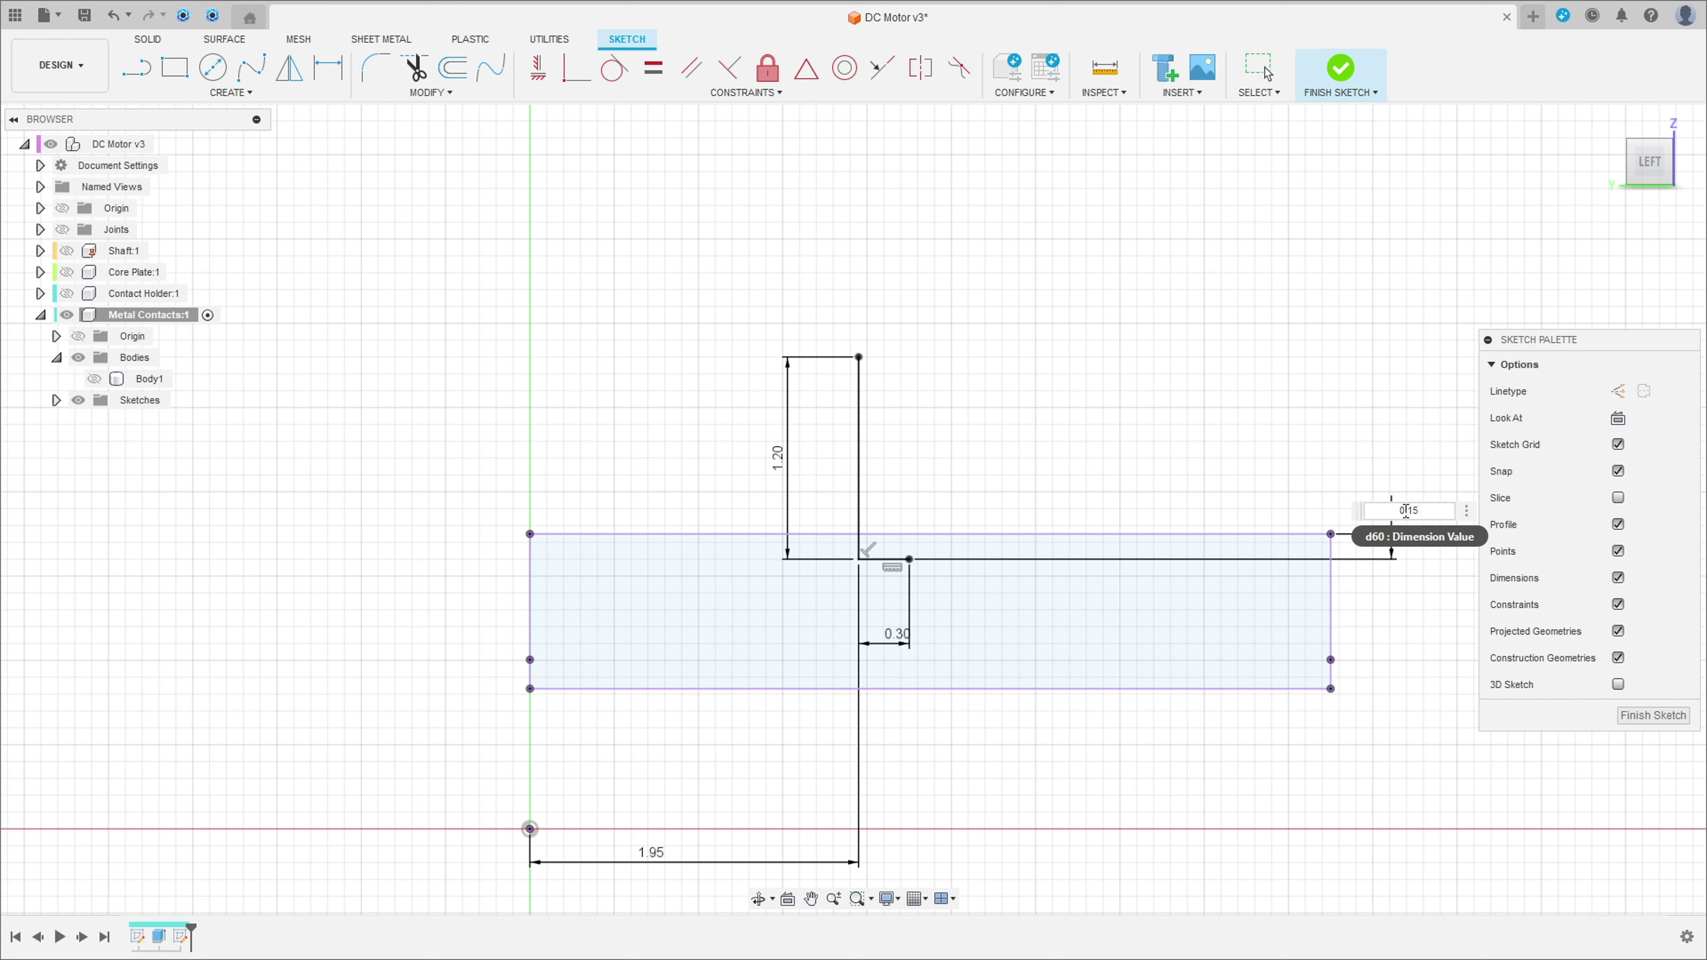
pyautogui.press('Return')
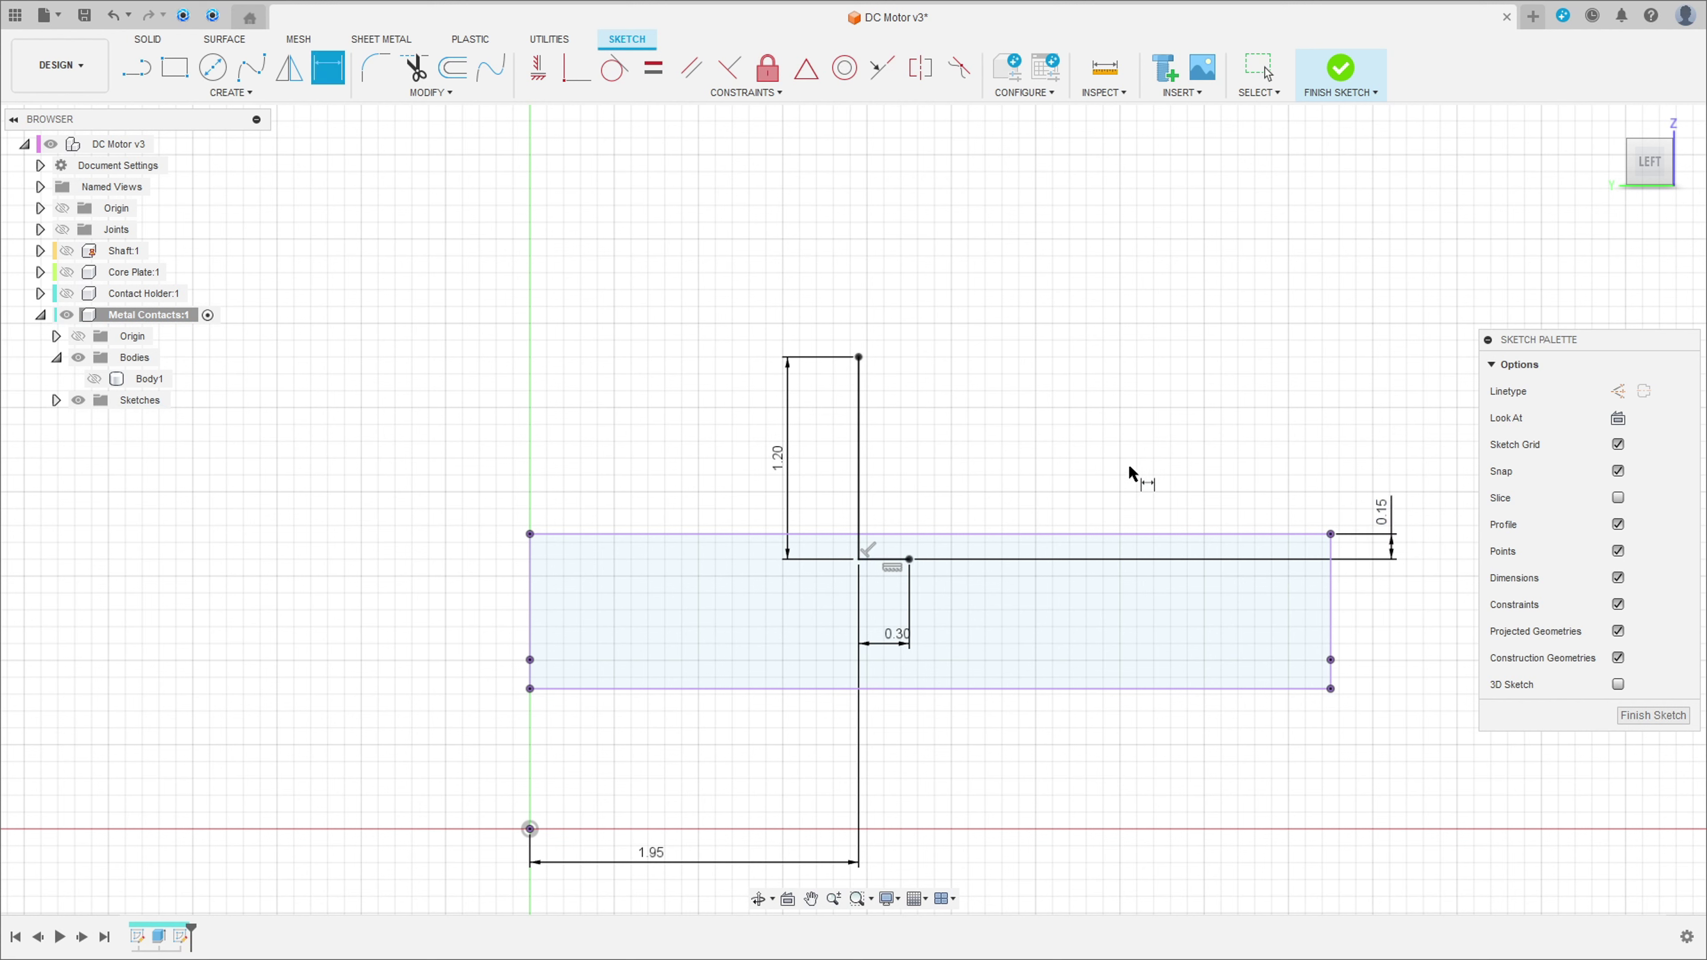
# Step: Draw a 0.97 mm vertical construction line upward from the top end of the 1.20 mm line
pyautogui.press('l')
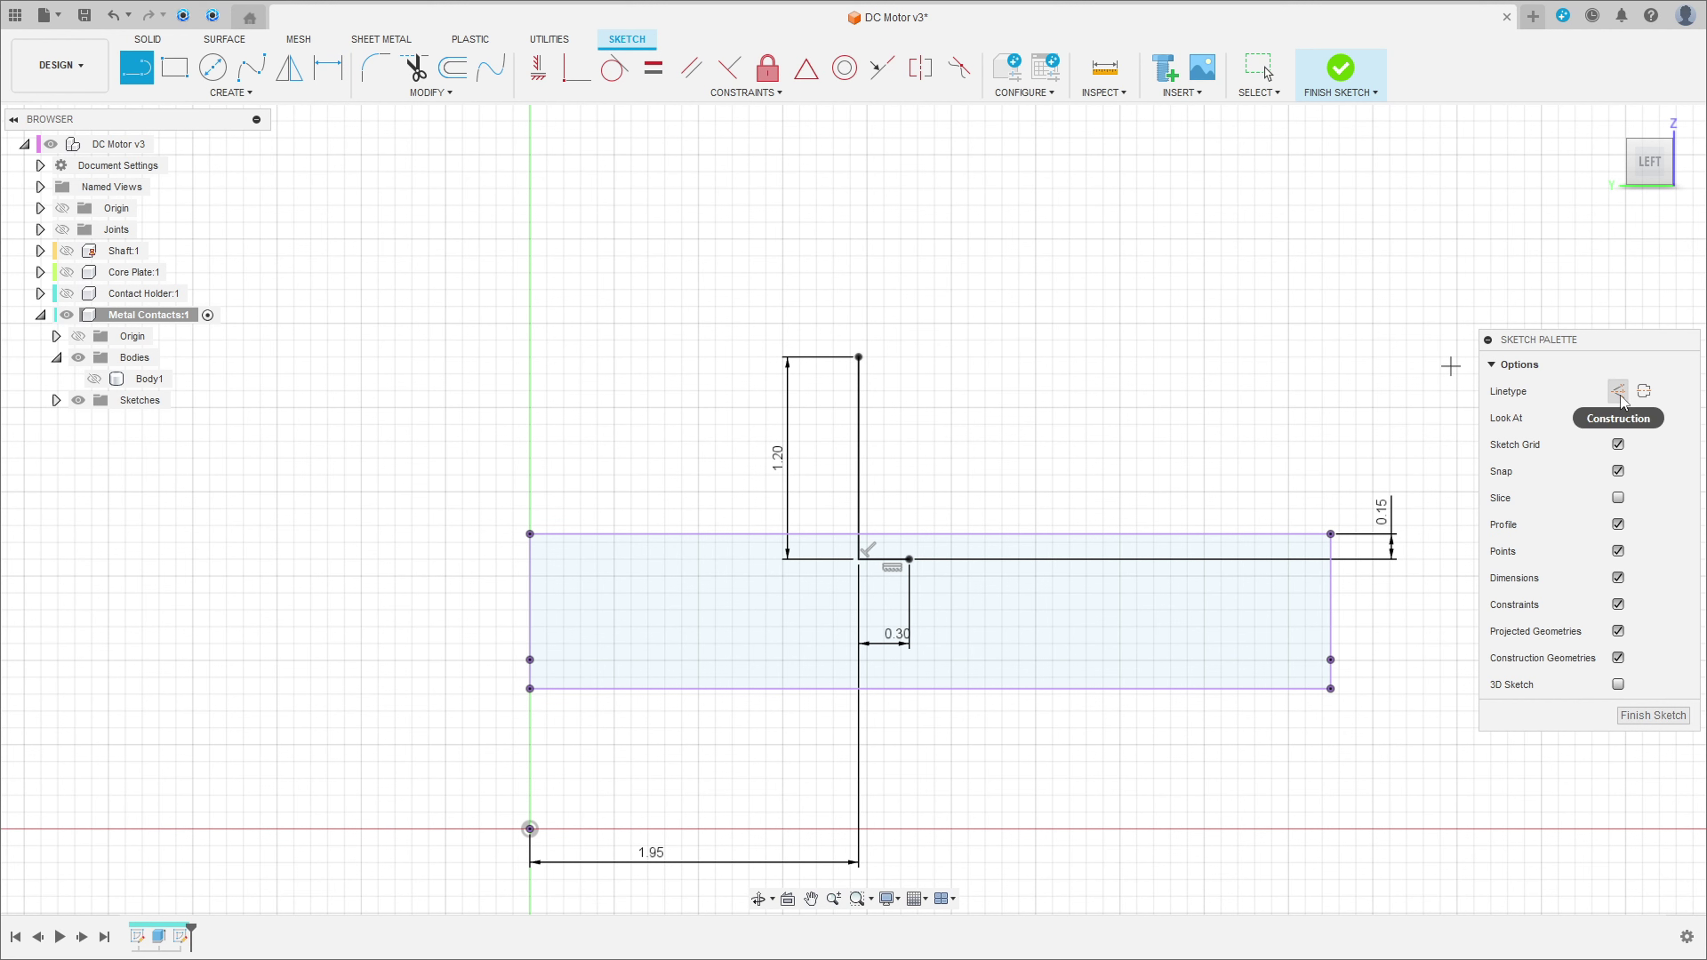
pyautogui.click(1618, 391)
pyautogui.click(859, 357)
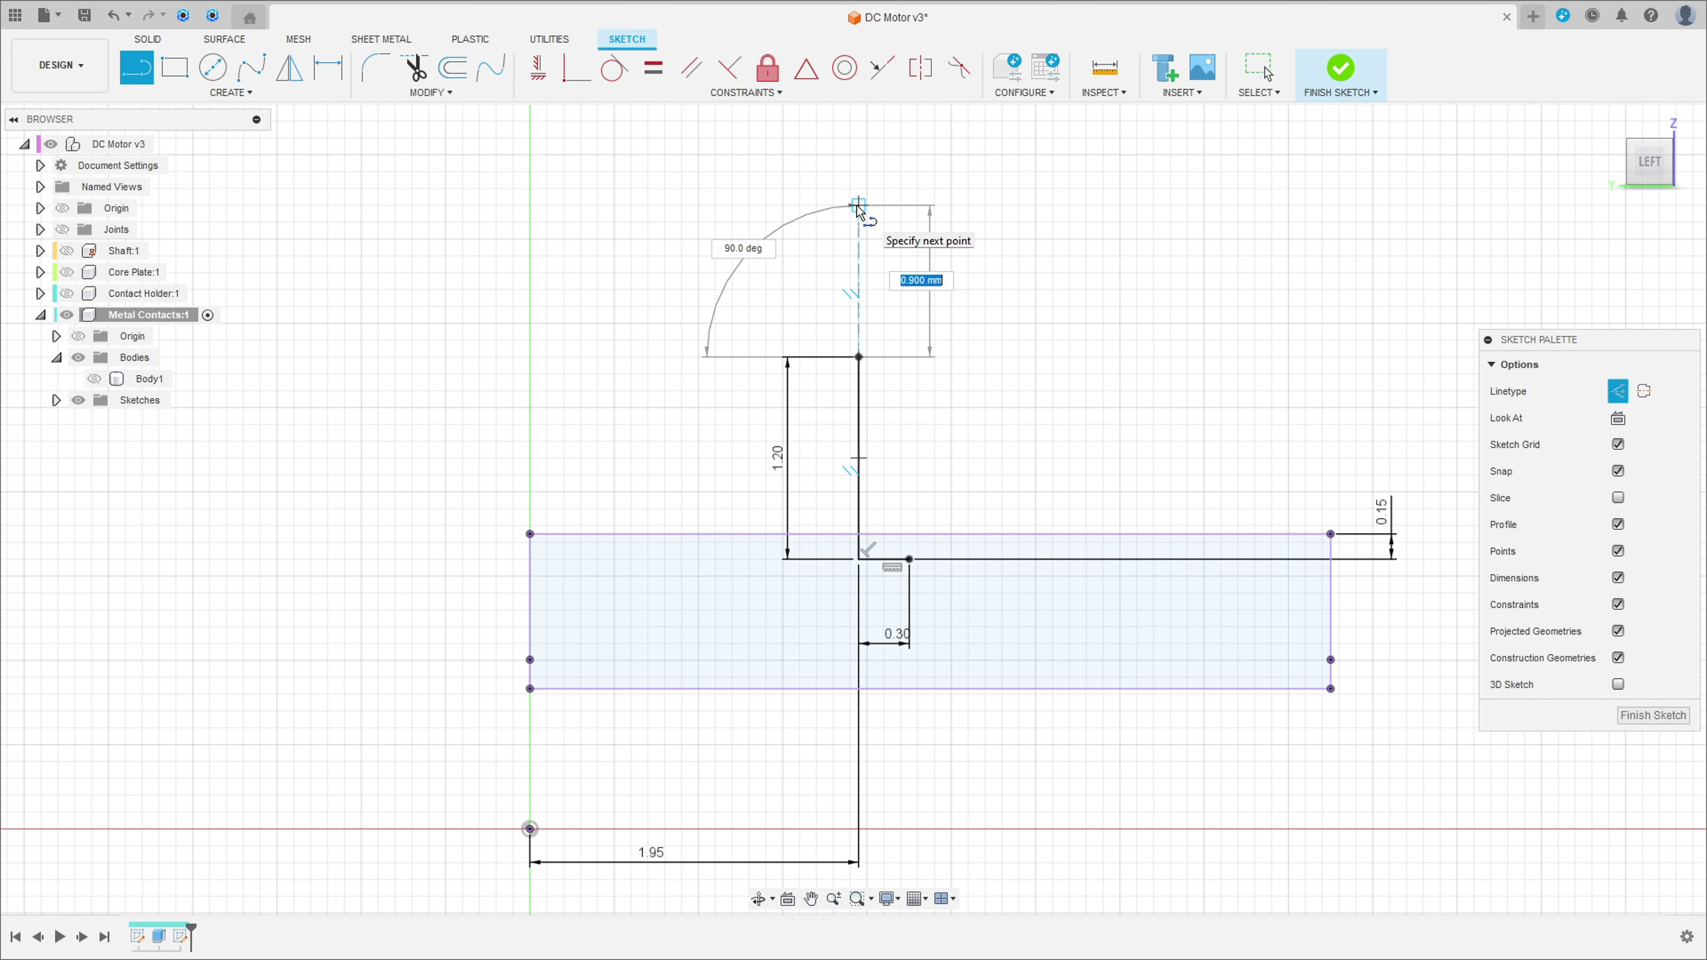
pyautogui.write('0,97')
pyautogui.press('Tab')
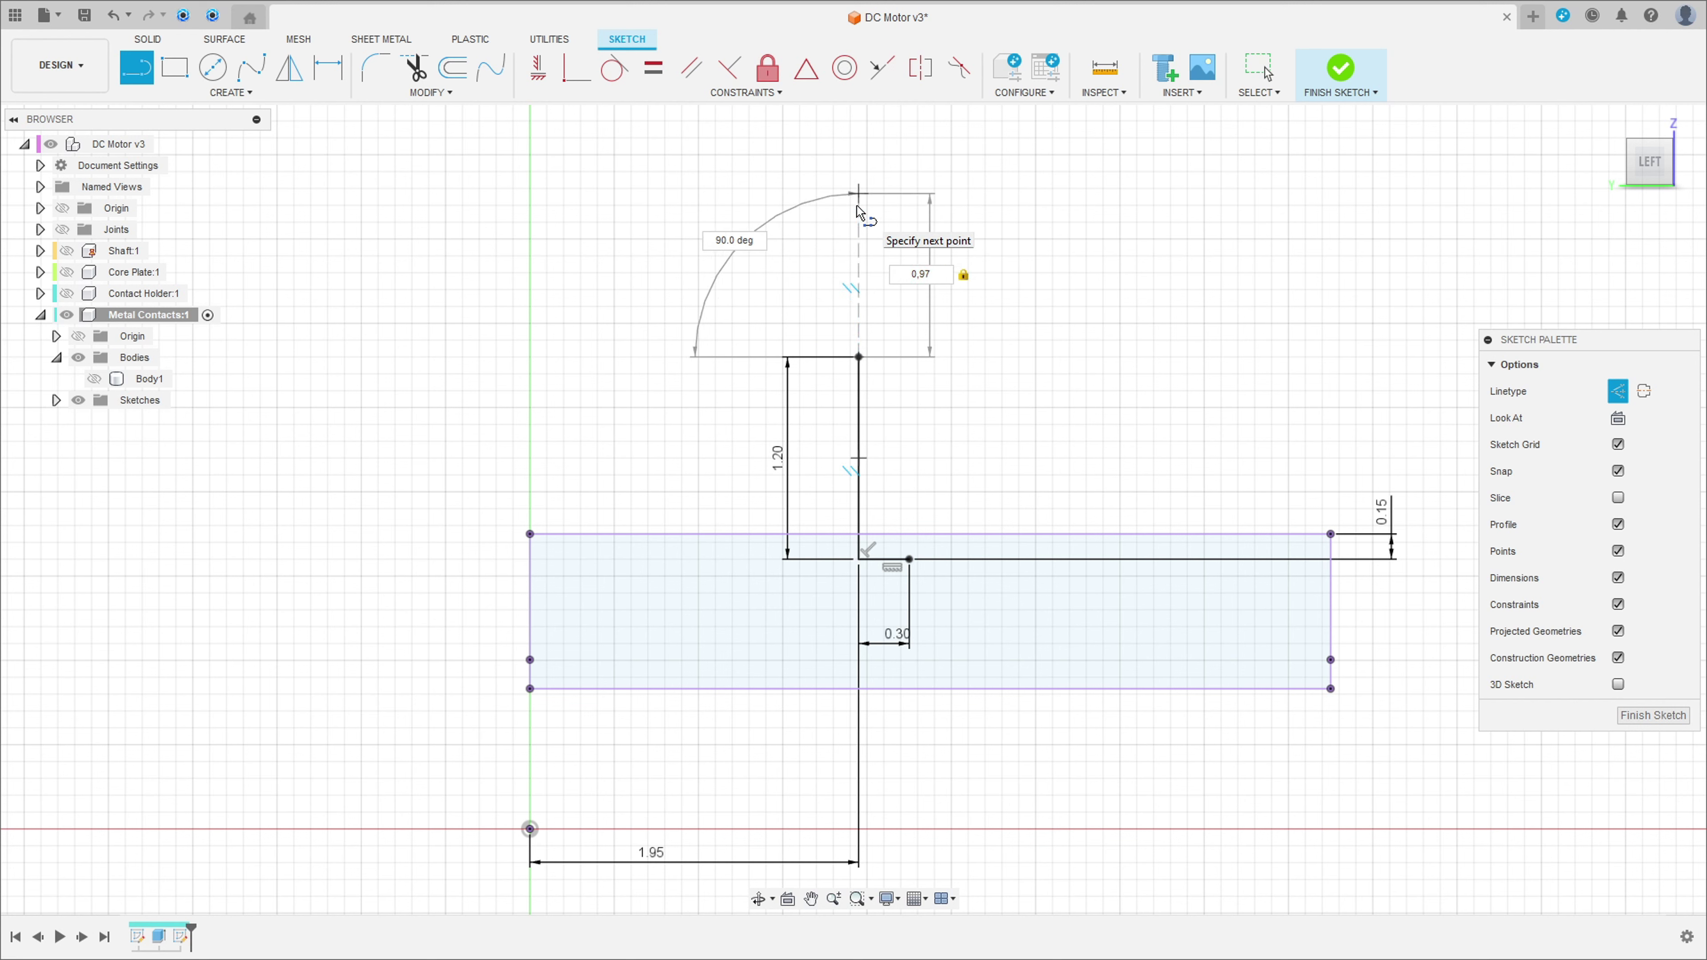
pyautogui.click(860, 200)
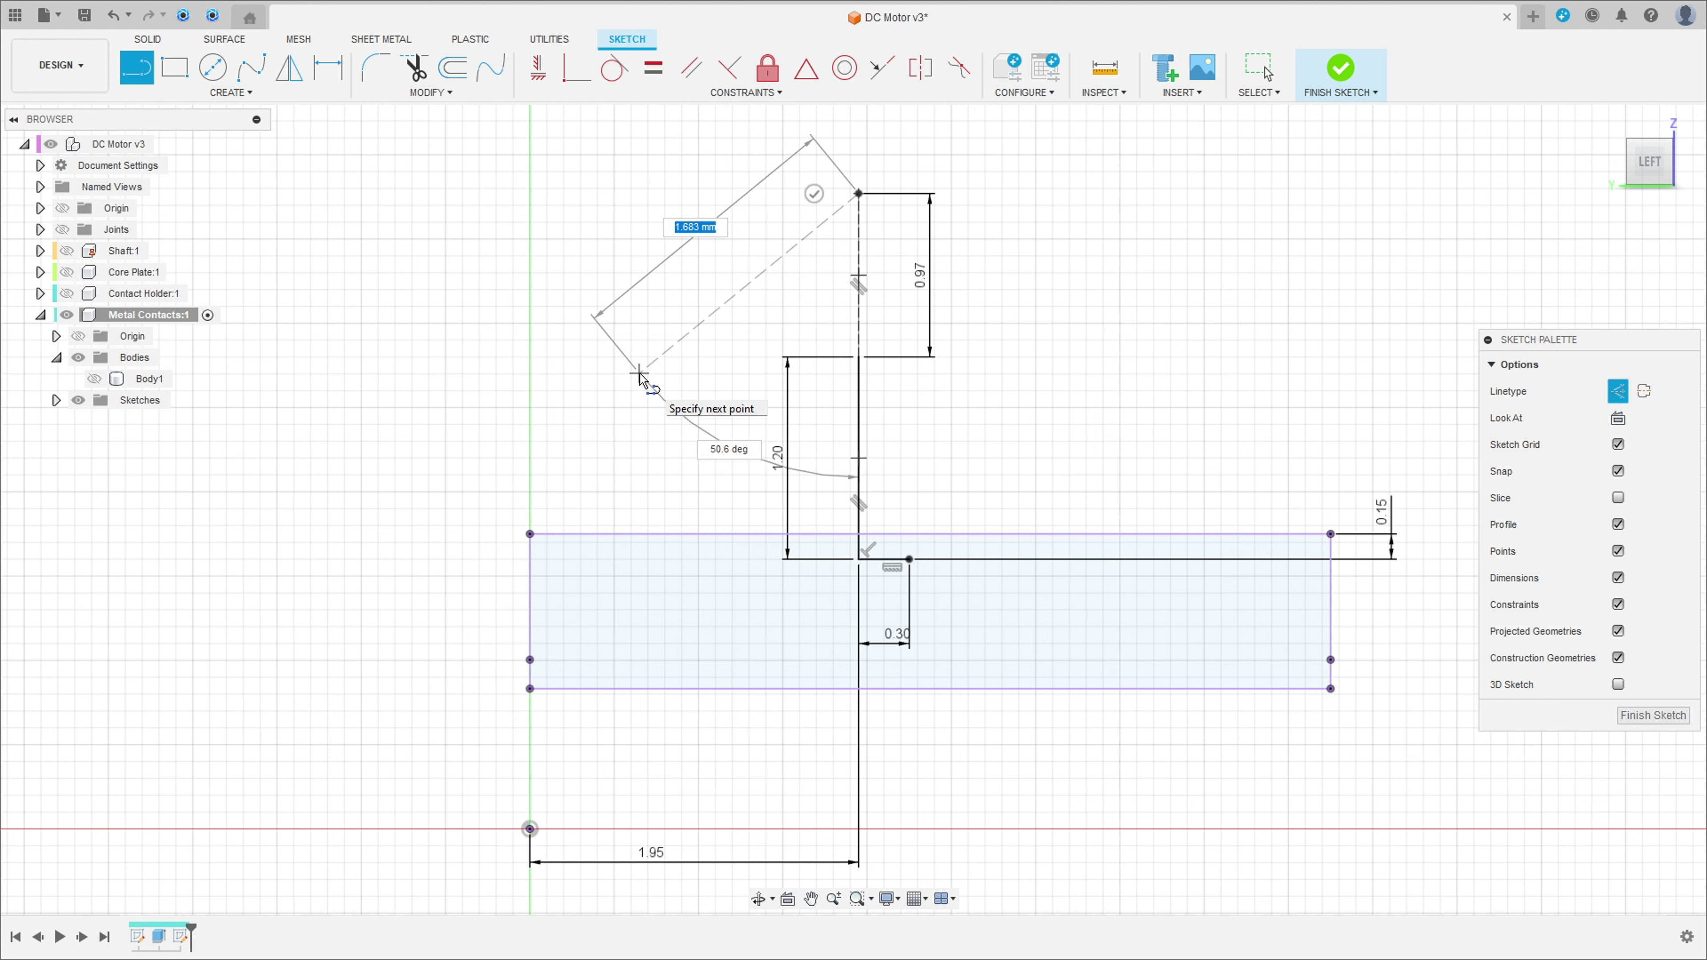
# Step: Draw a slanted construction line at 60° from the vertical one's upper end, and move the 1.20 mm dimension to the other side of its line
pyautogui.press('Tab')
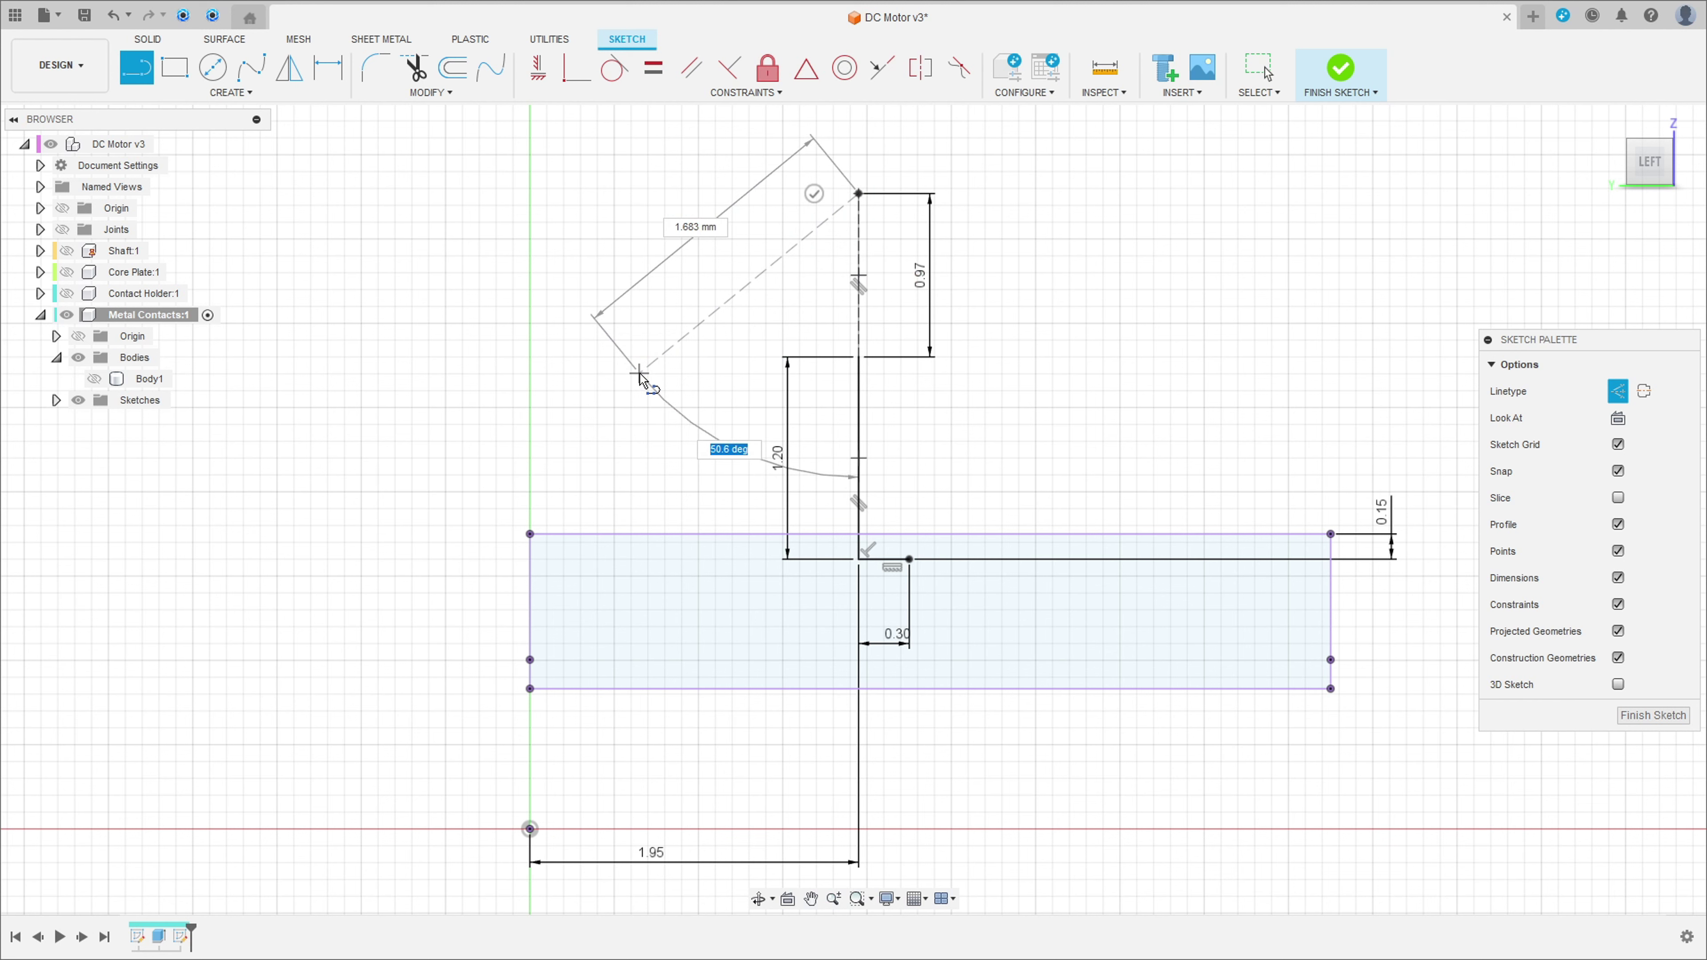
pyautogui.press('Tab')
pyautogui.press('Return')
pyautogui.press('Escape')
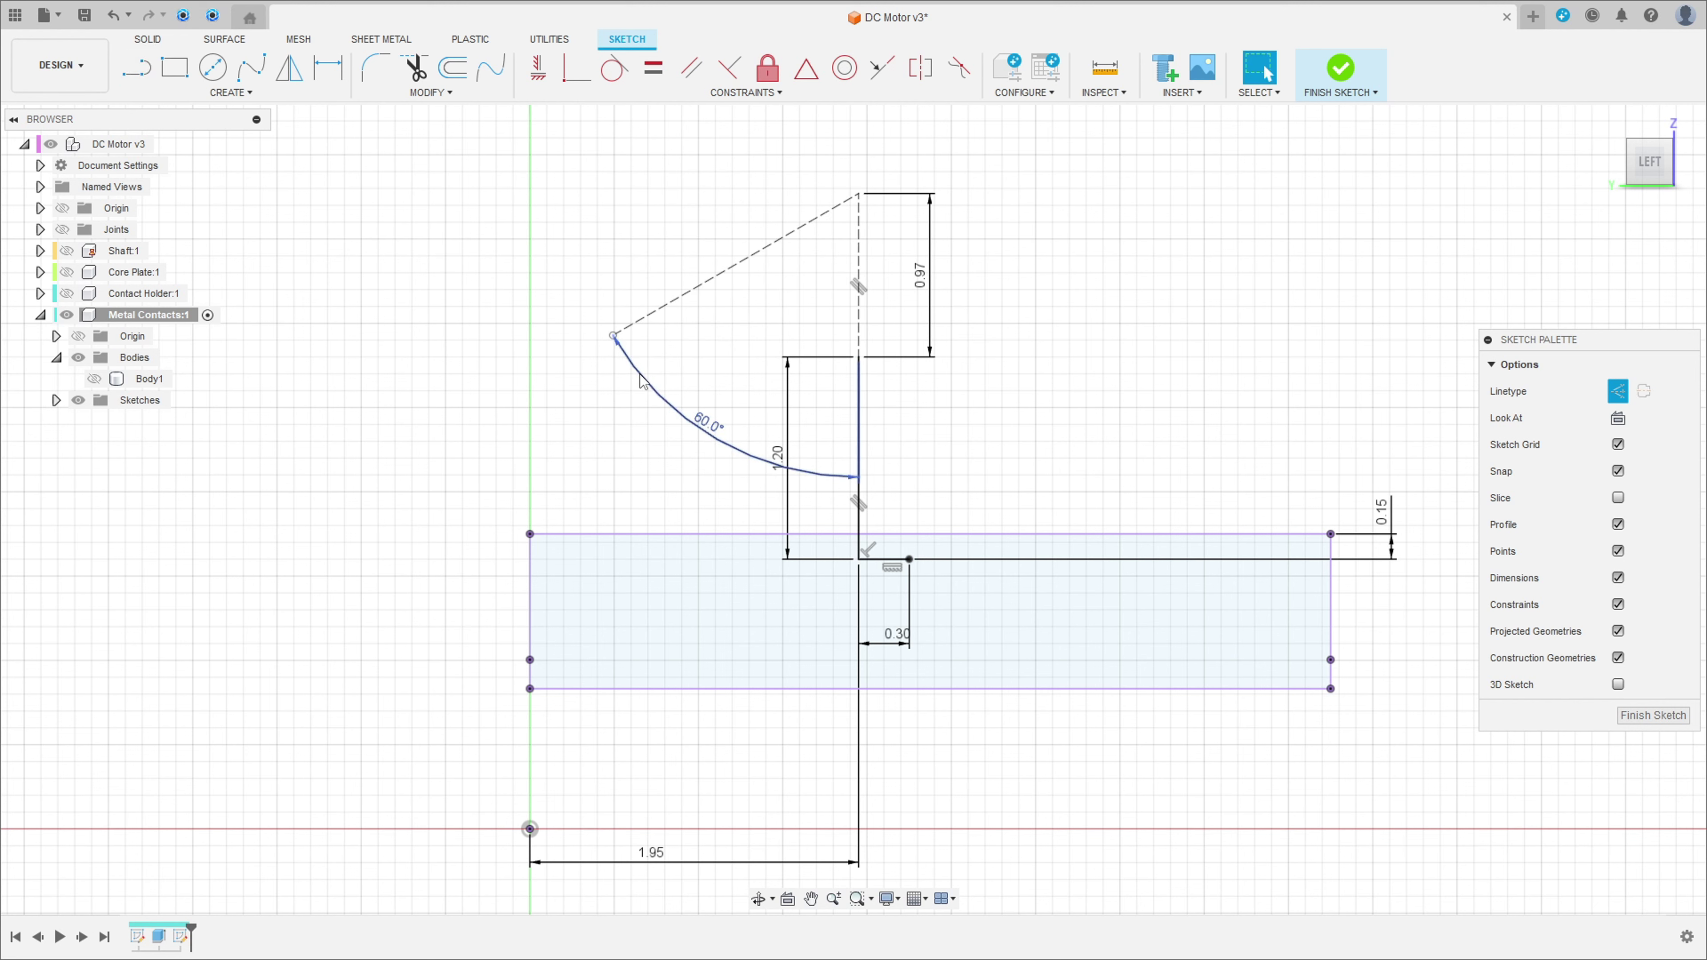
pyautogui.moveTo(794, 496); pyautogui.dragTo(910, 491)
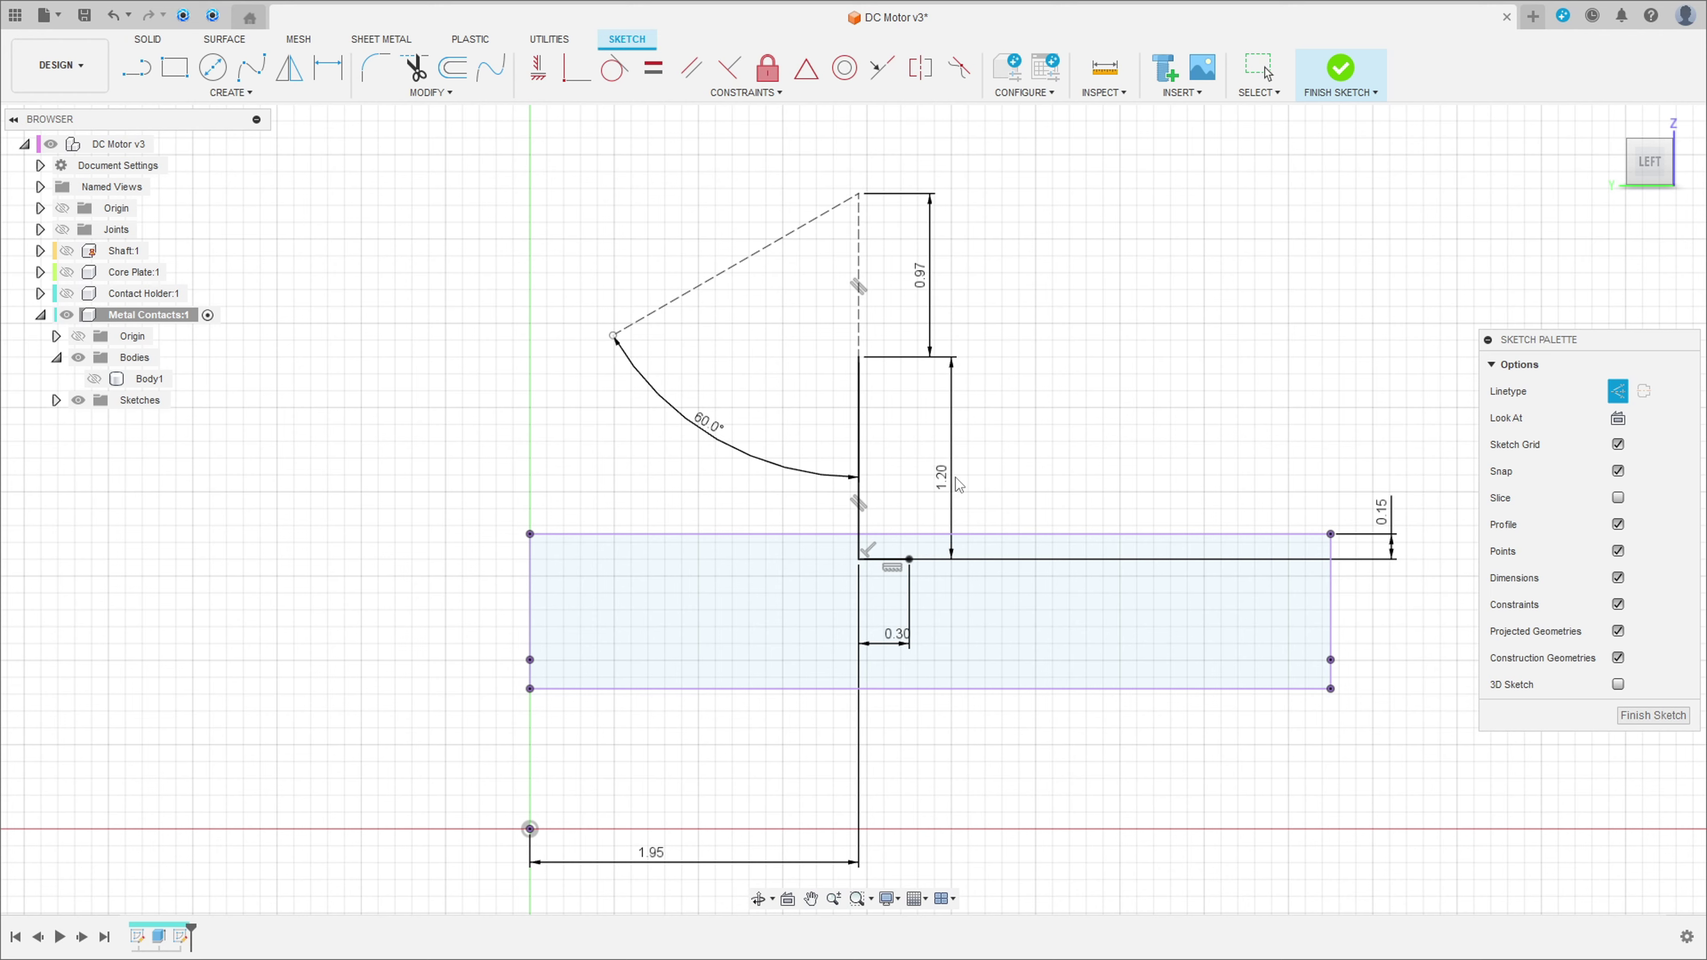
# Step: Sketch a center-to-center slot in normal linetype along the slanted construction line, about 0.54 mm between centers with about 0.29 mm end radius
pyautogui.scroll(2, 593, 304)
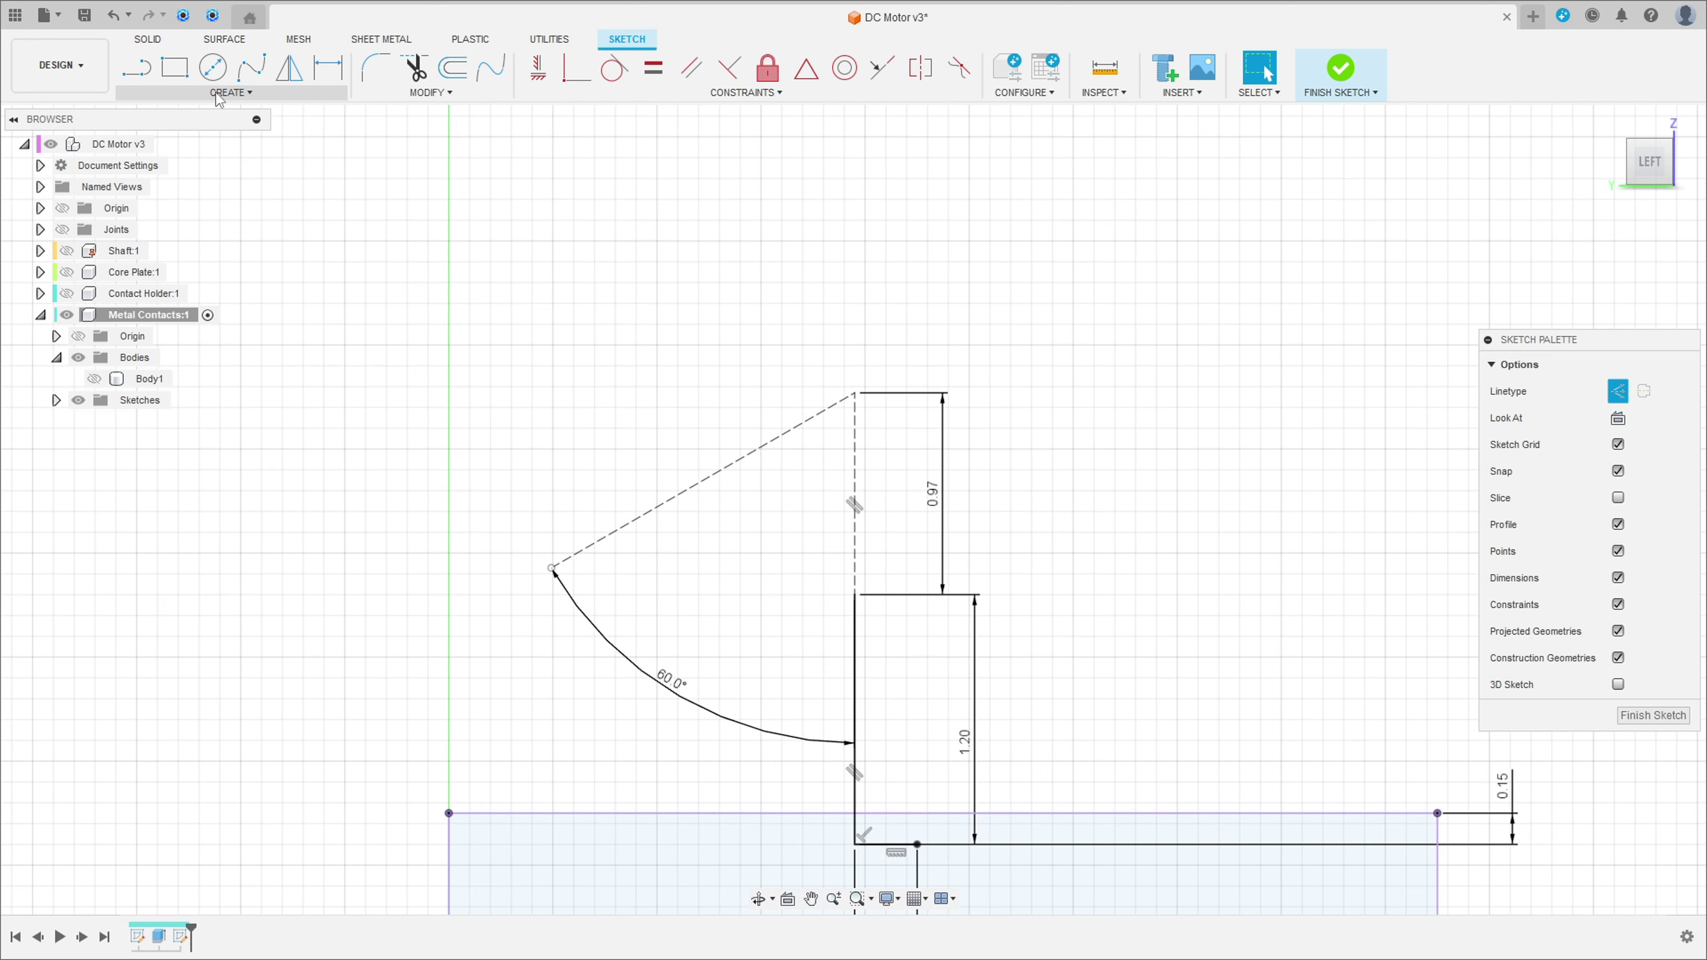
pyautogui.click(231, 92)
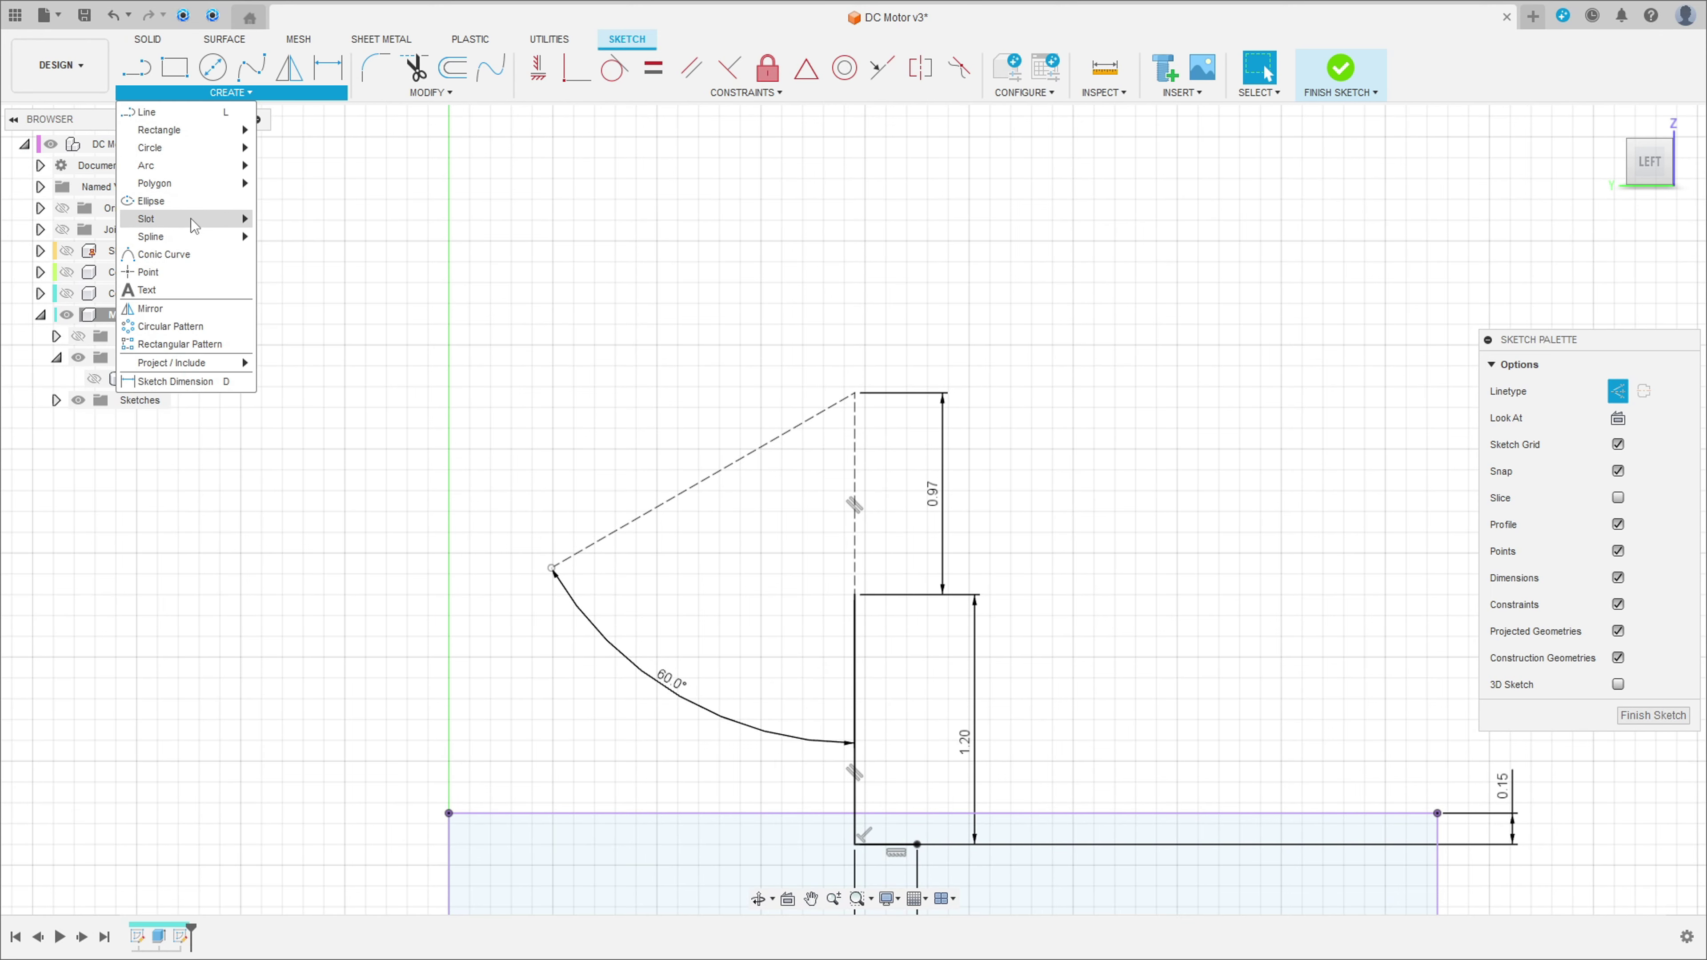
pyautogui.moveTo(202, 218)
pyautogui.click(286, 219)
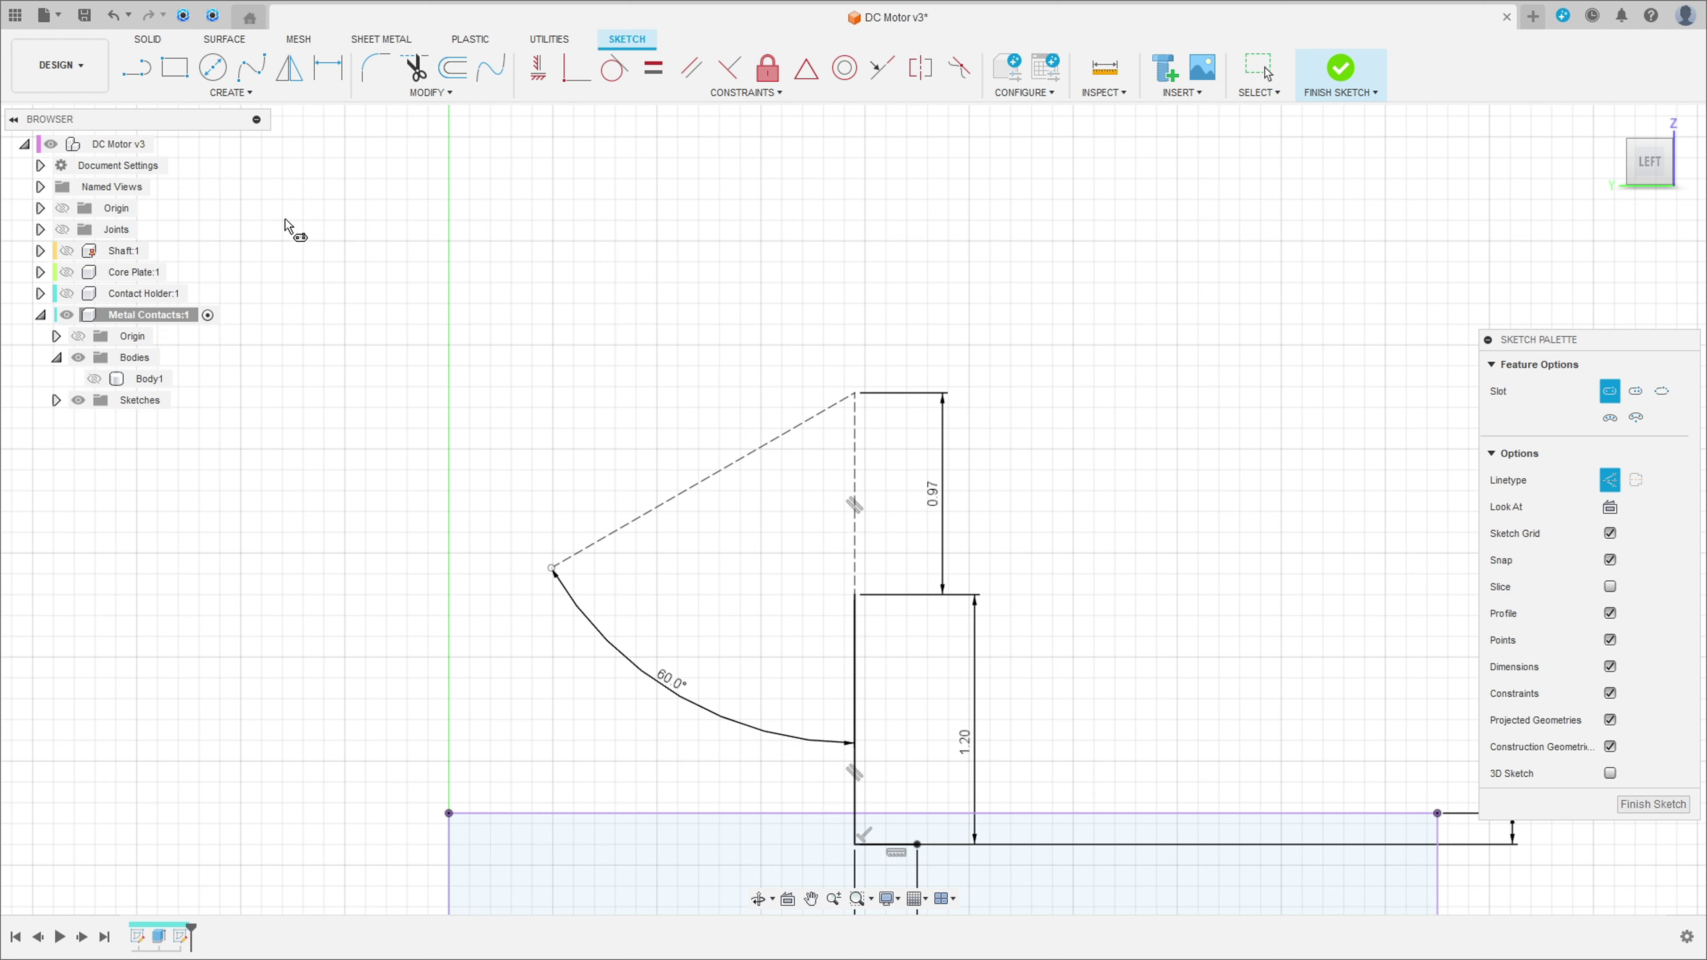
pyautogui.click(772, 441)
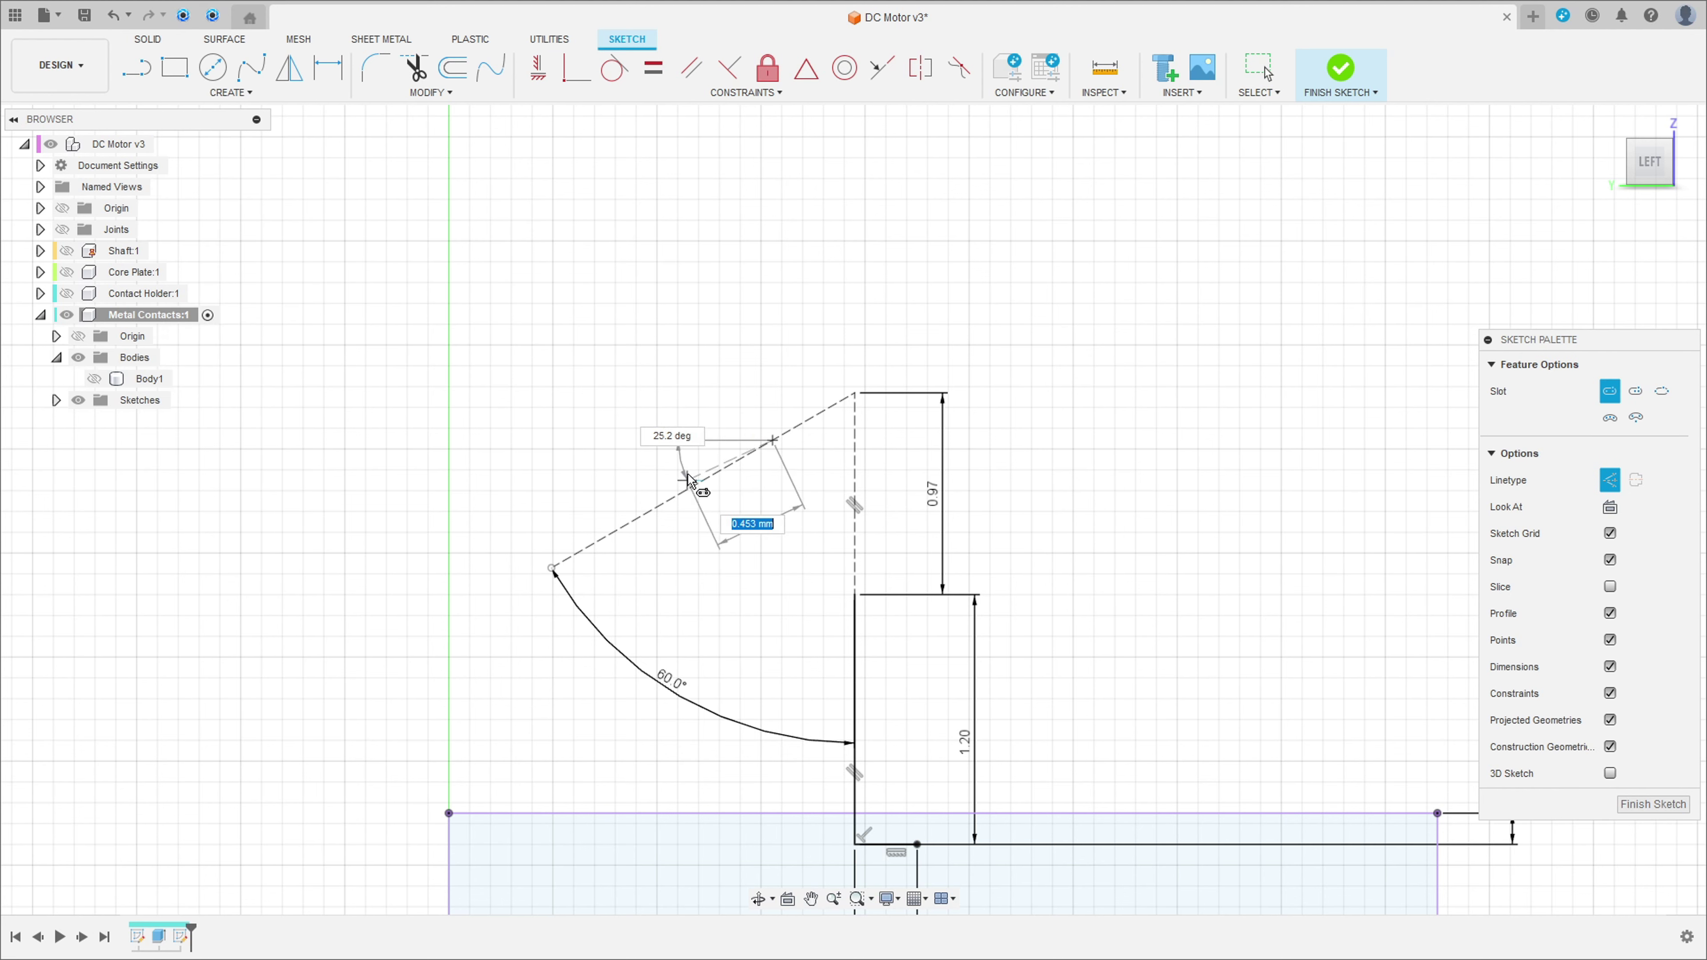
pyautogui.click(674, 497)
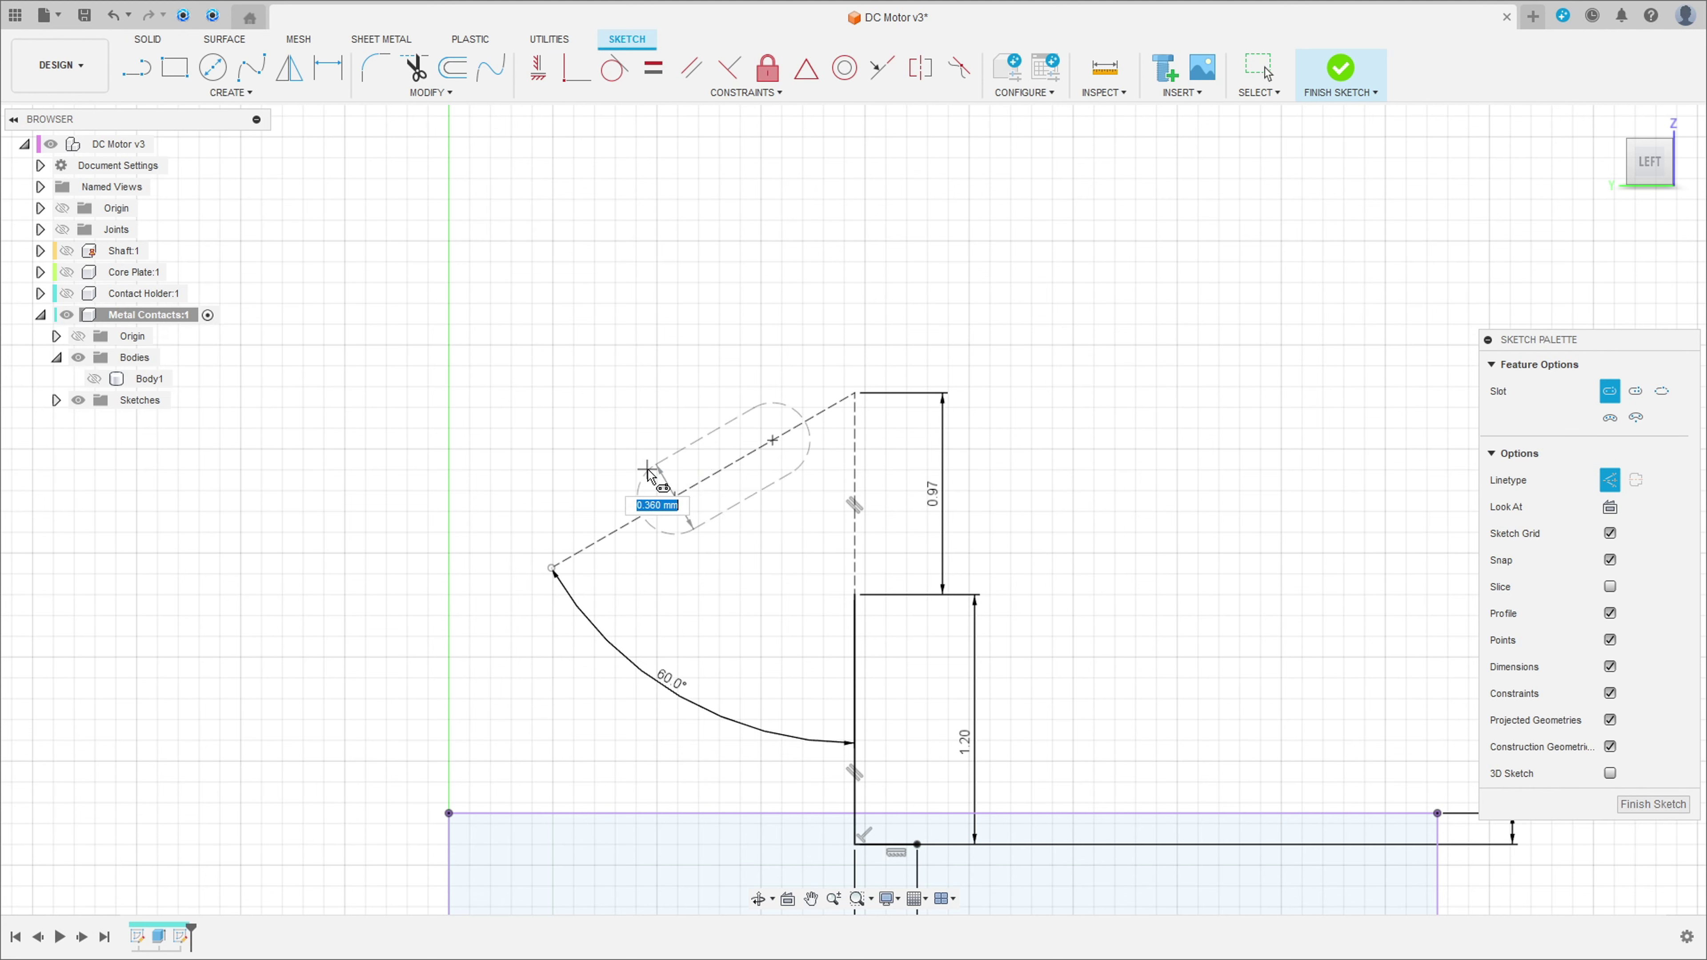
pyautogui.click(1609, 479)
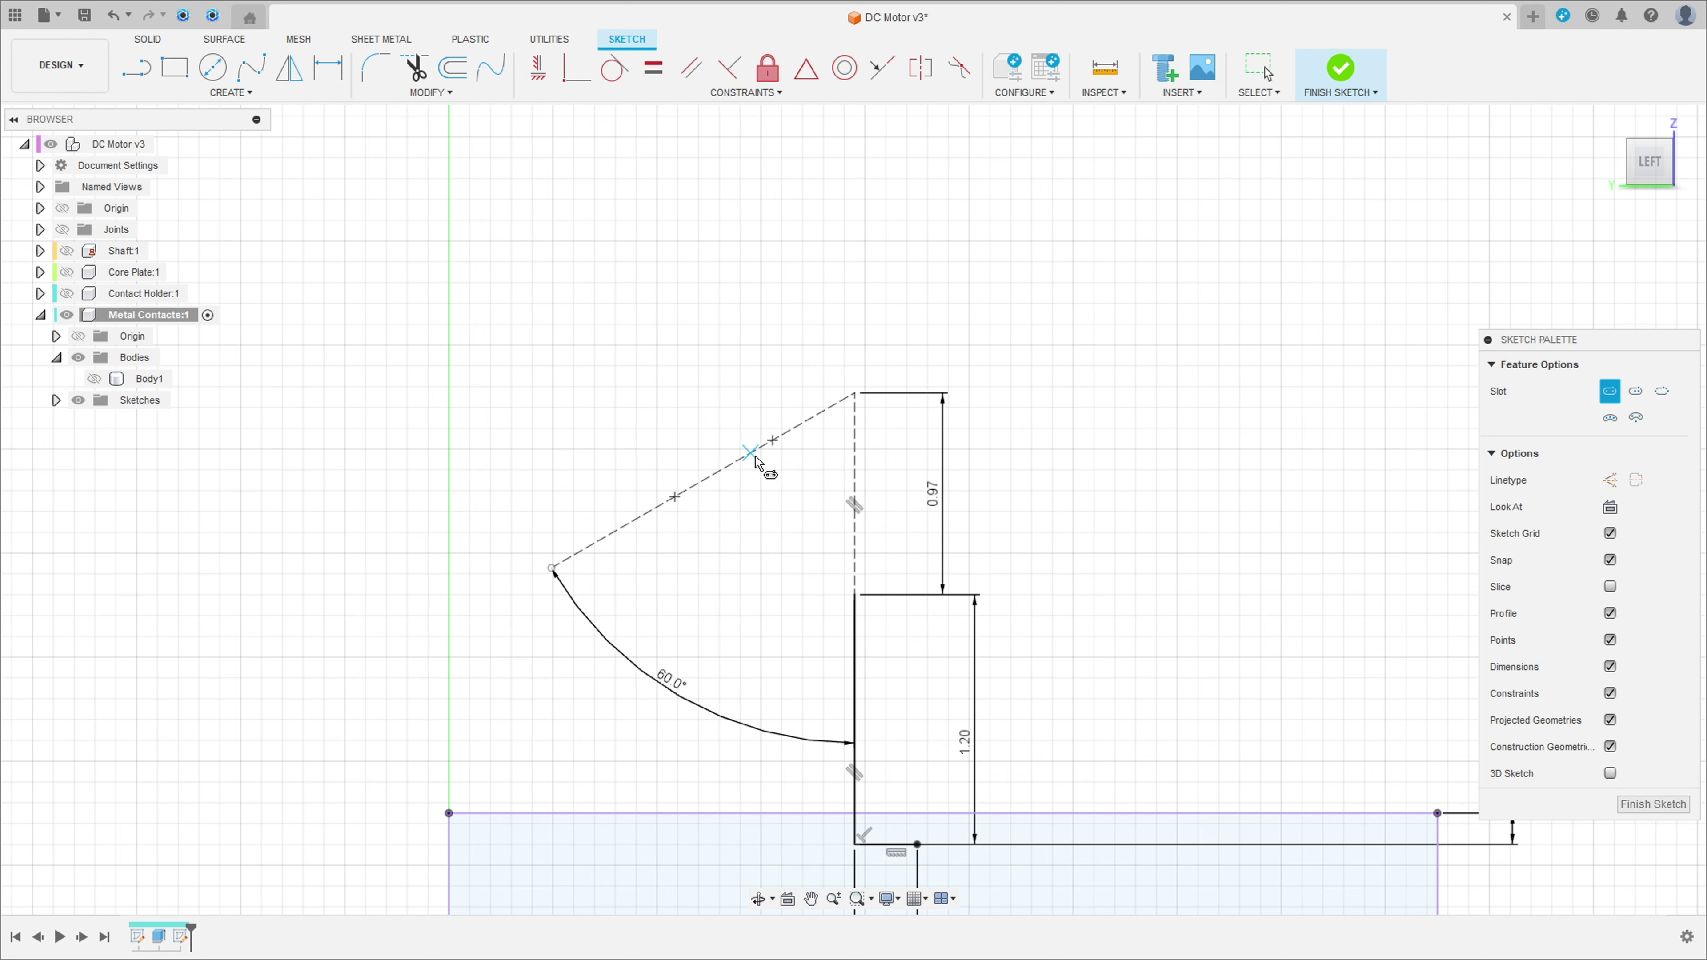
pyautogui.click(655, 441)
# Step: Dimension the slot's center-to-center distance as 0.35 mm
pyautogui.press('d')
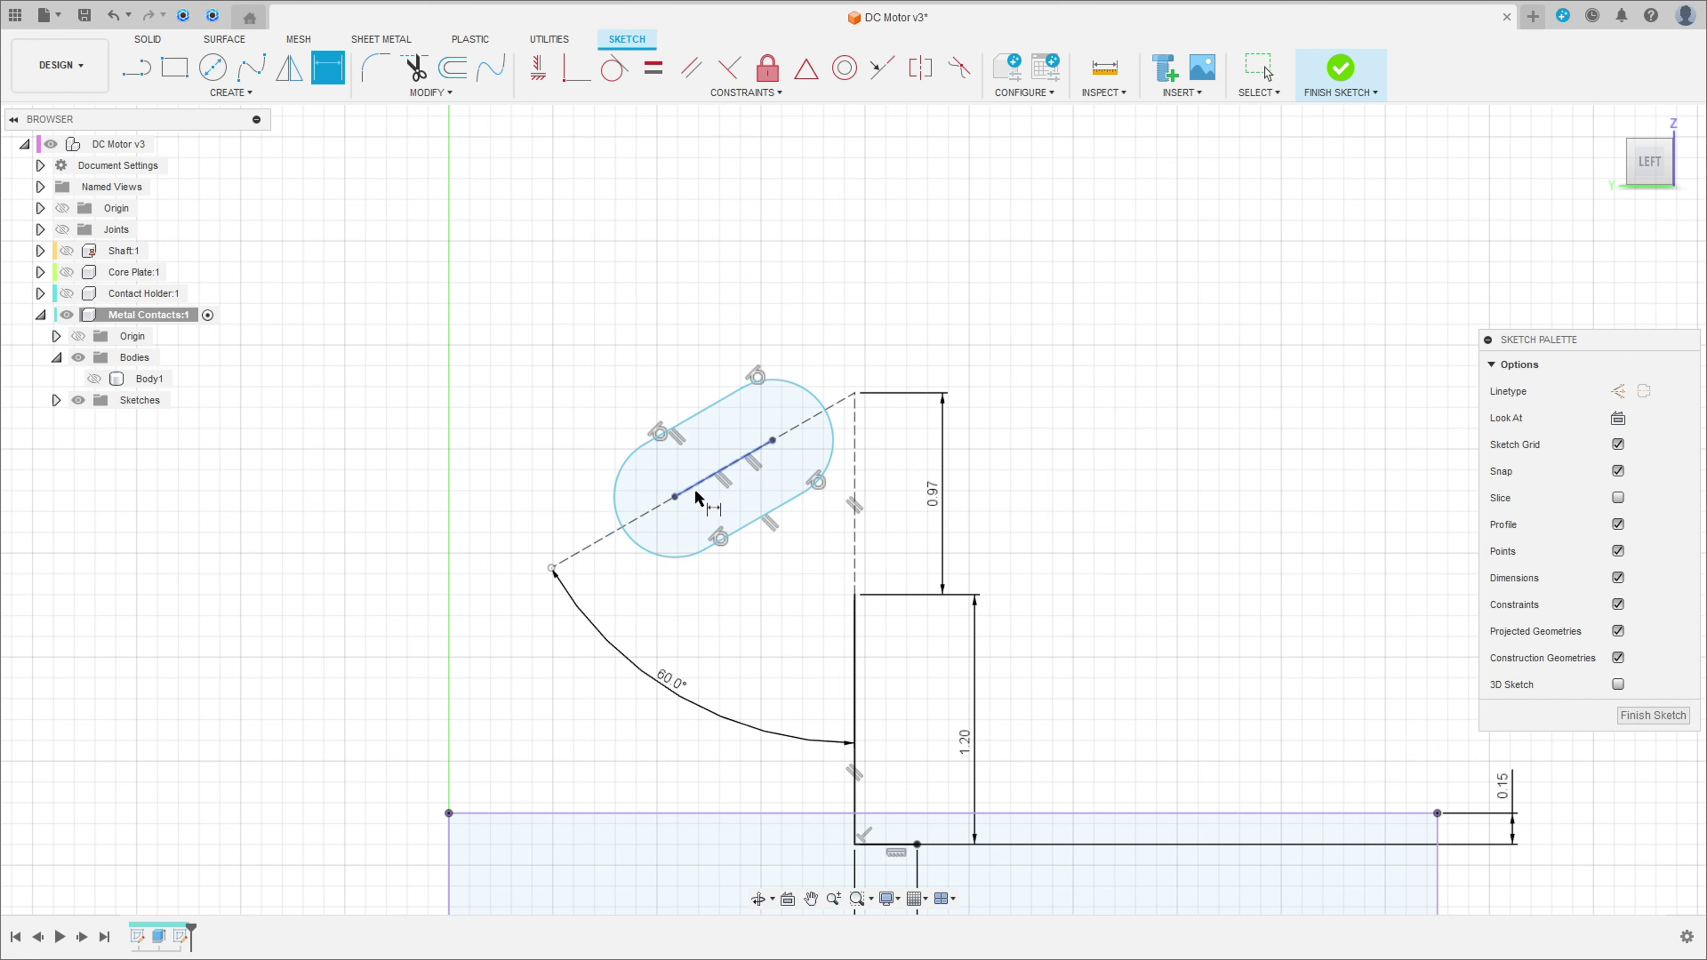
pyautogui.click(696, 498)
pyautogui.click(675, 401)
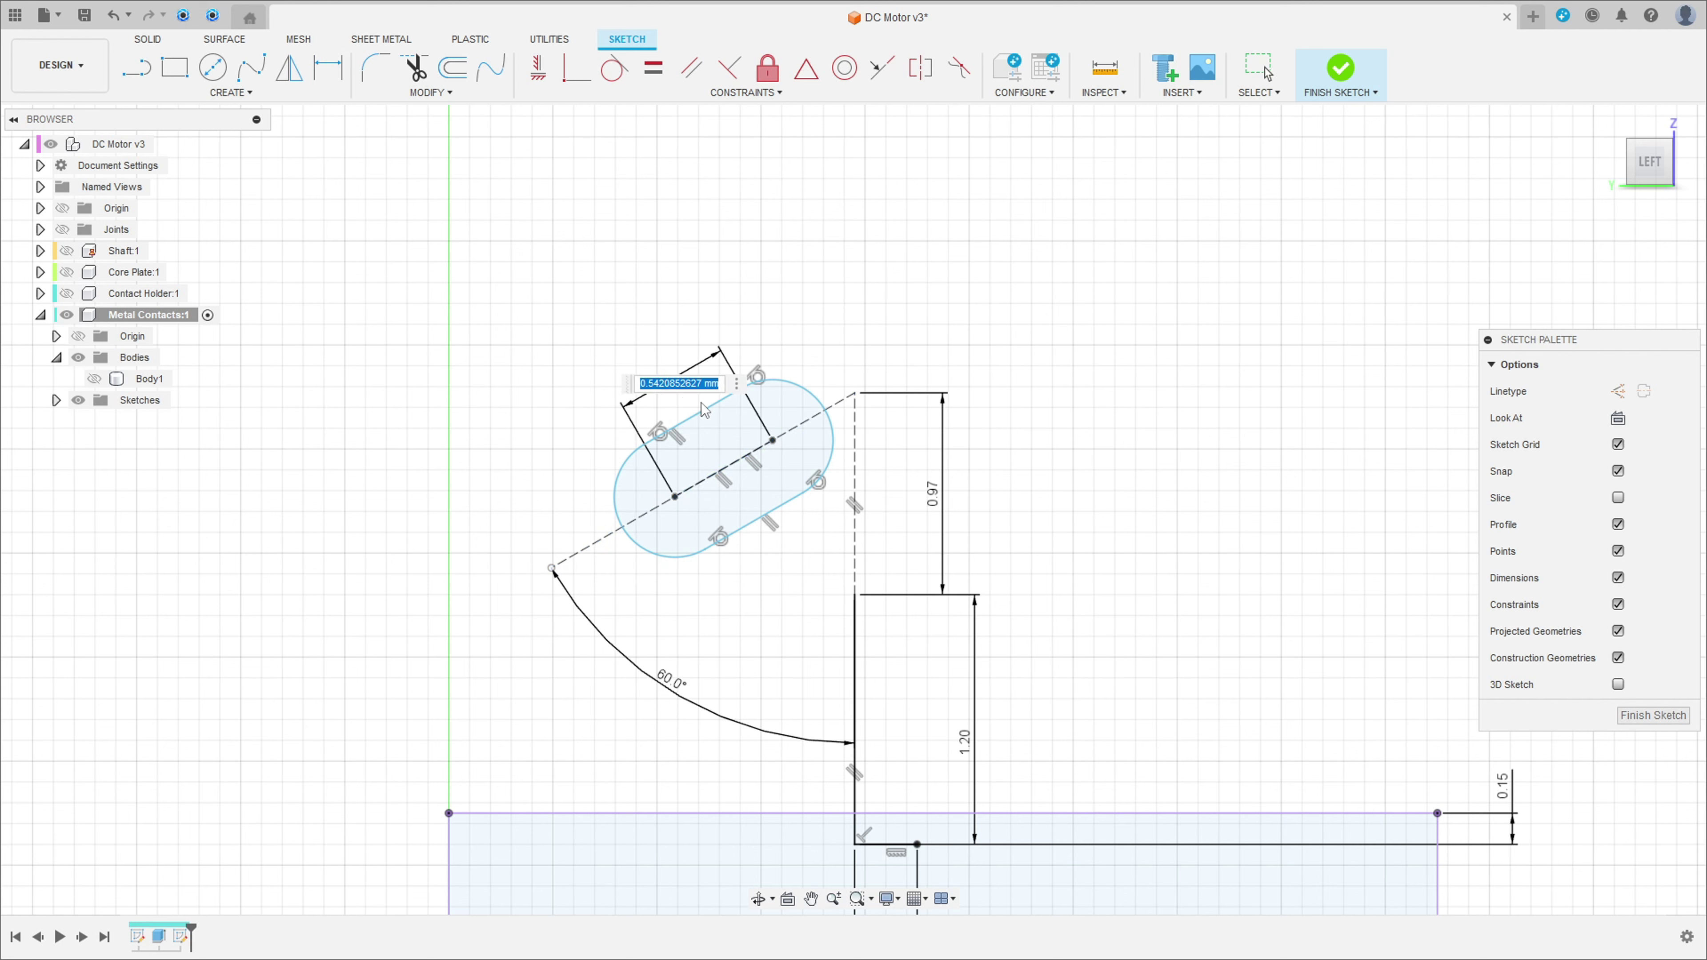
pyautogui.write('0.')
pyautogui.press('Return')
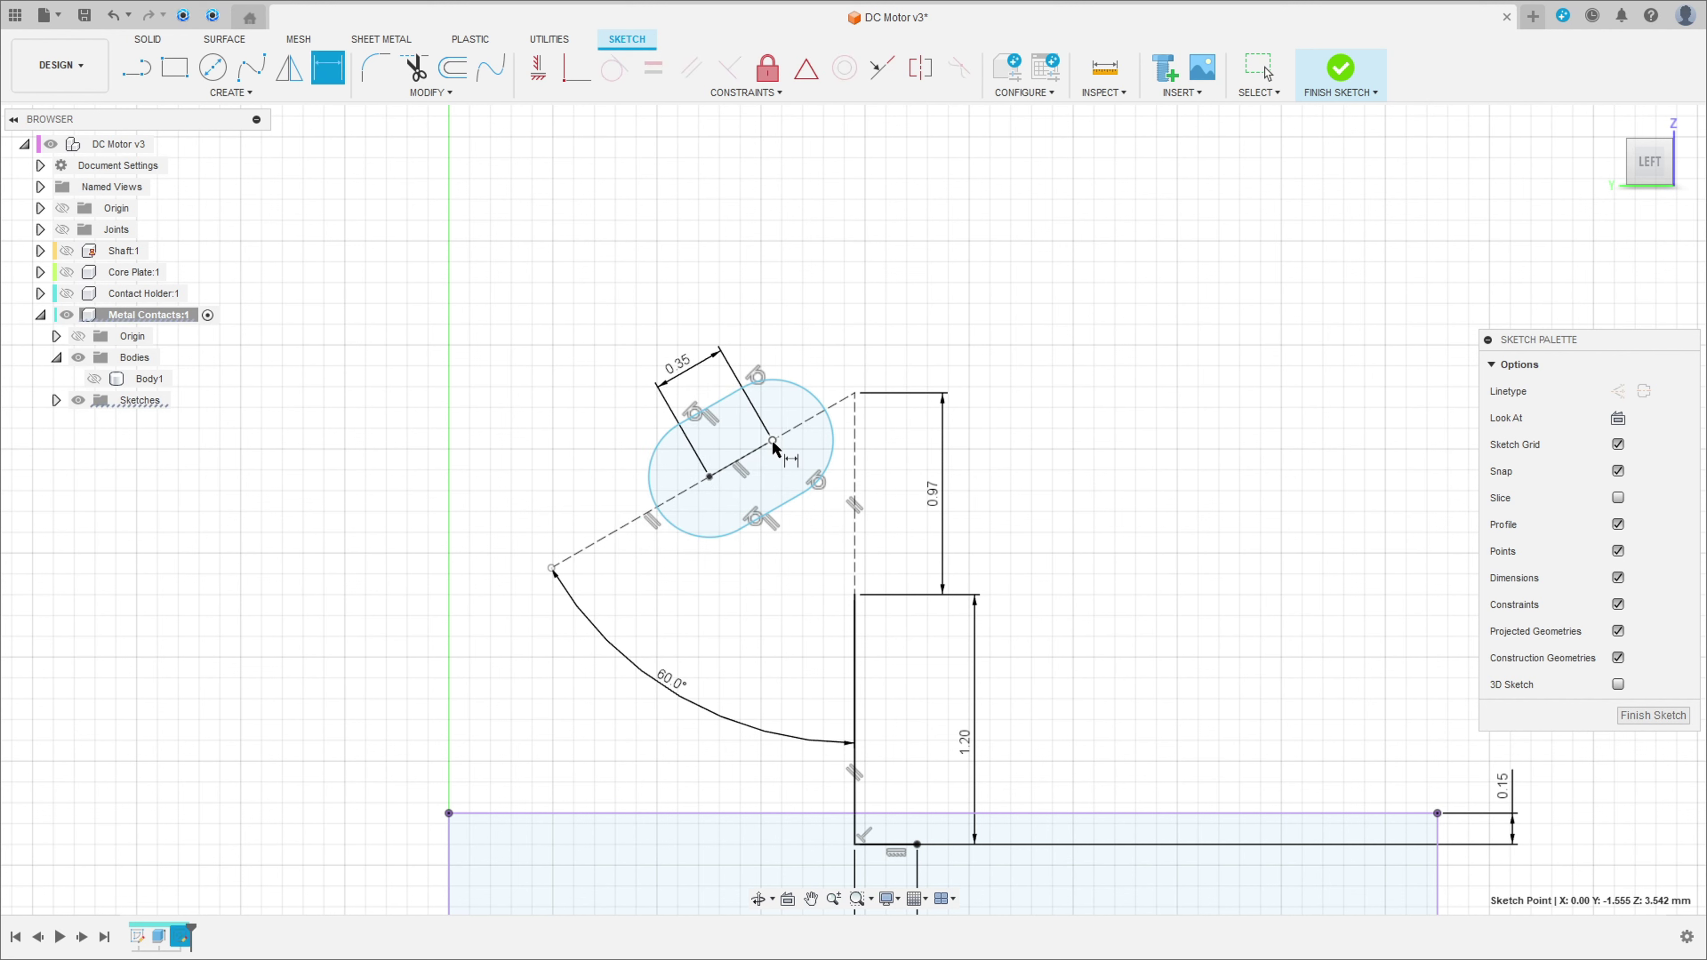
# Step: Dimension the horizontal distance from the slot's upper center point to the vertical construction line as 0.6 mm
pyautogui.click(773, 441)
pyautogui.click(855, 443)
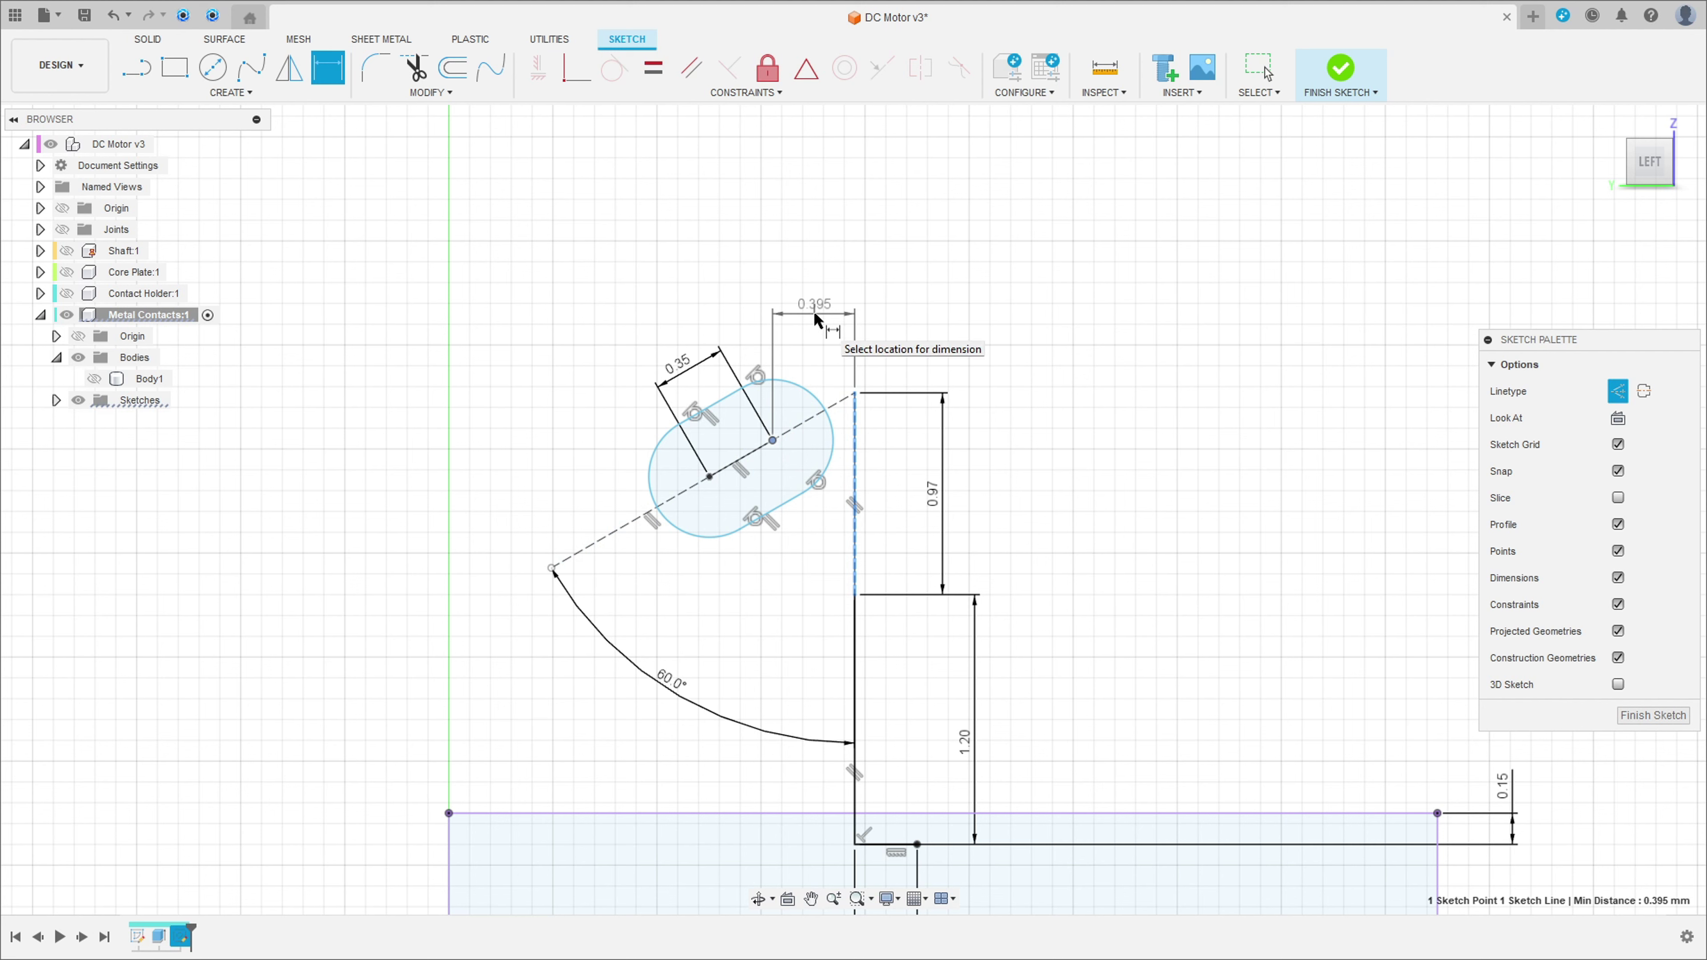
pyautogui.click(814, 313)
pyautogui.write('0,6')
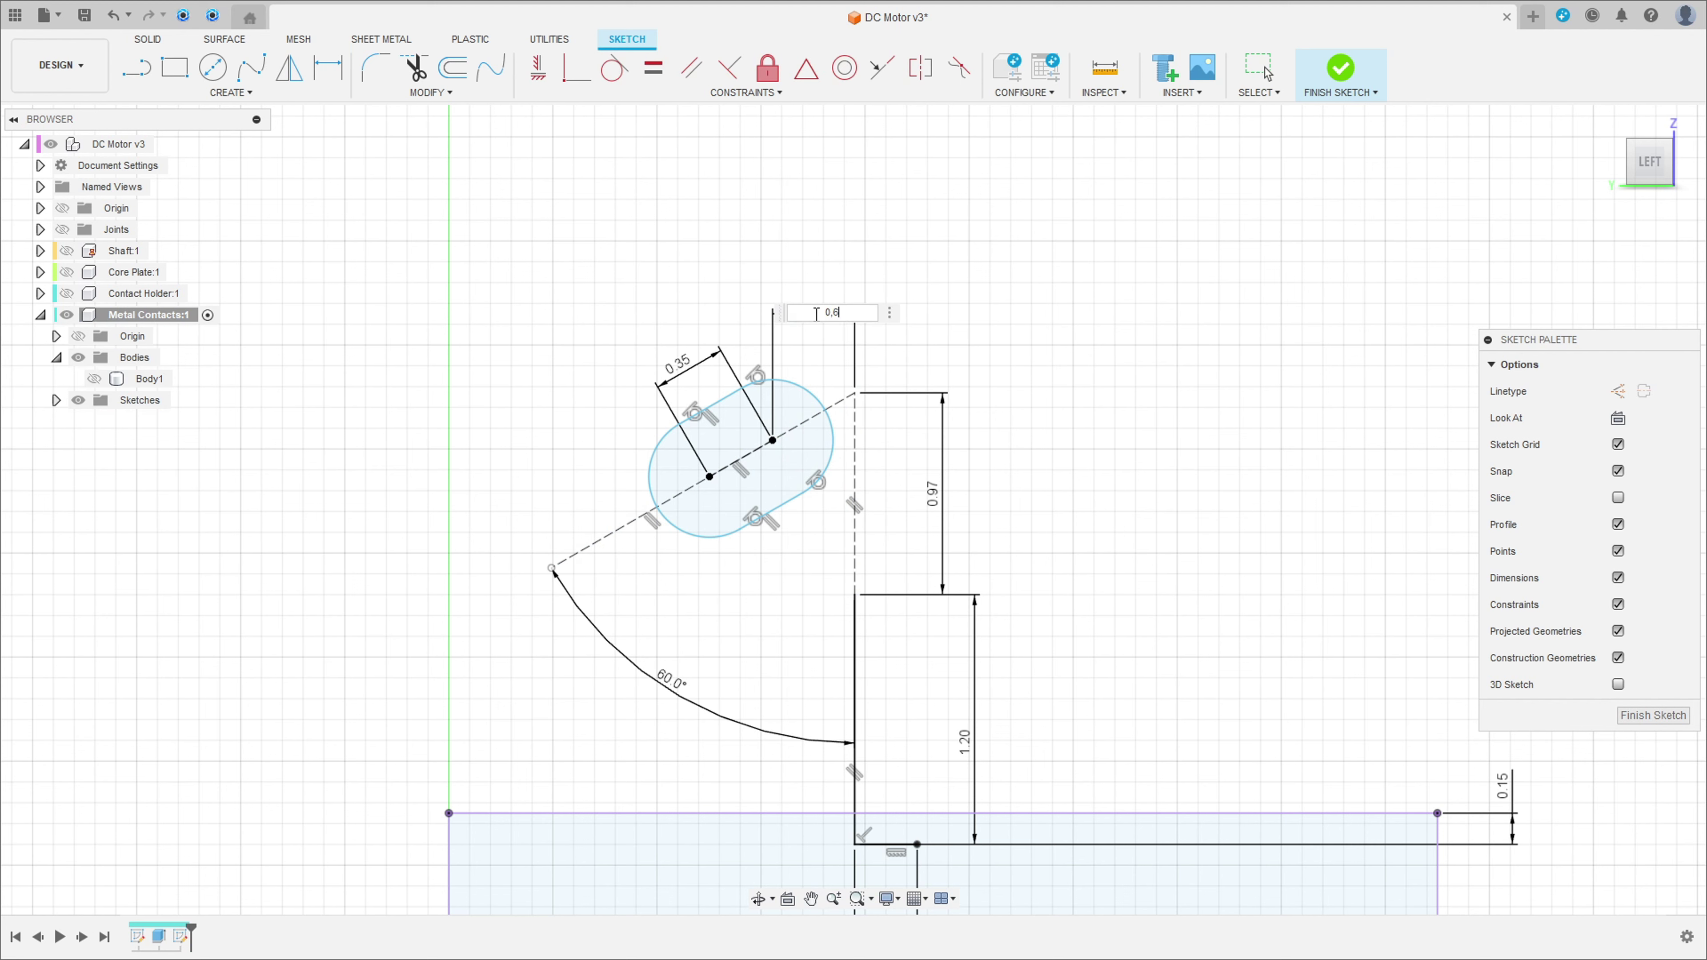
pyautogui.press('Return')
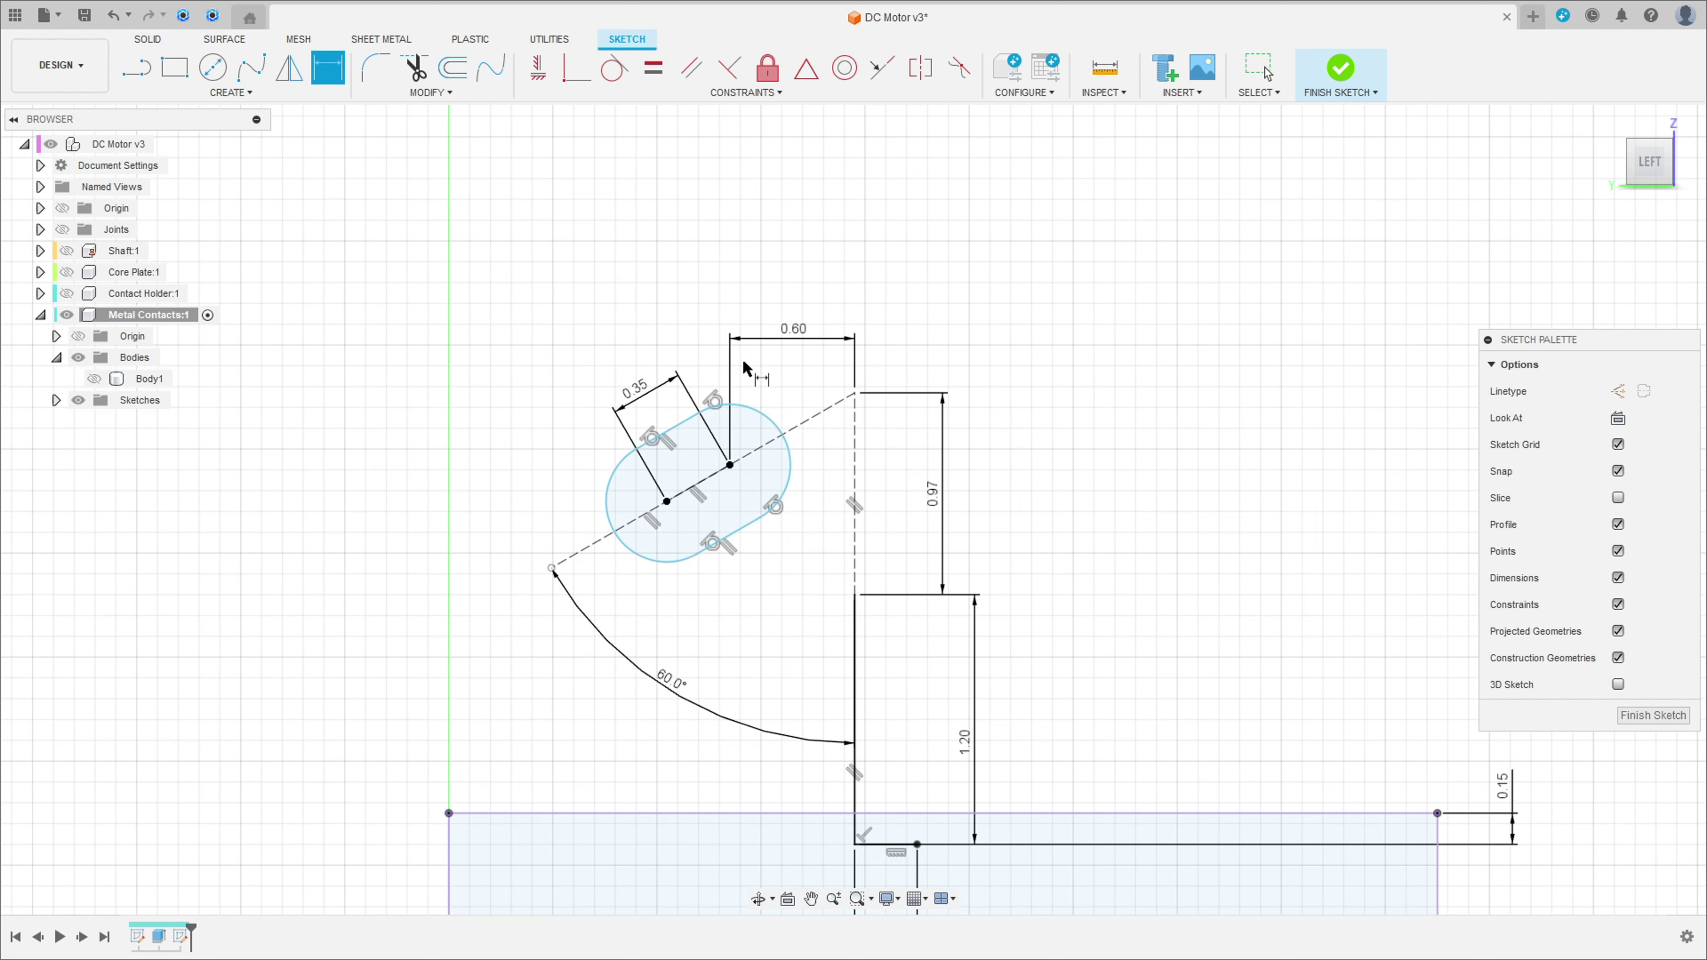
# Step: Dimension the slot's end arc with a radius of 0.17 mm
pyautogui.click(604, 505)
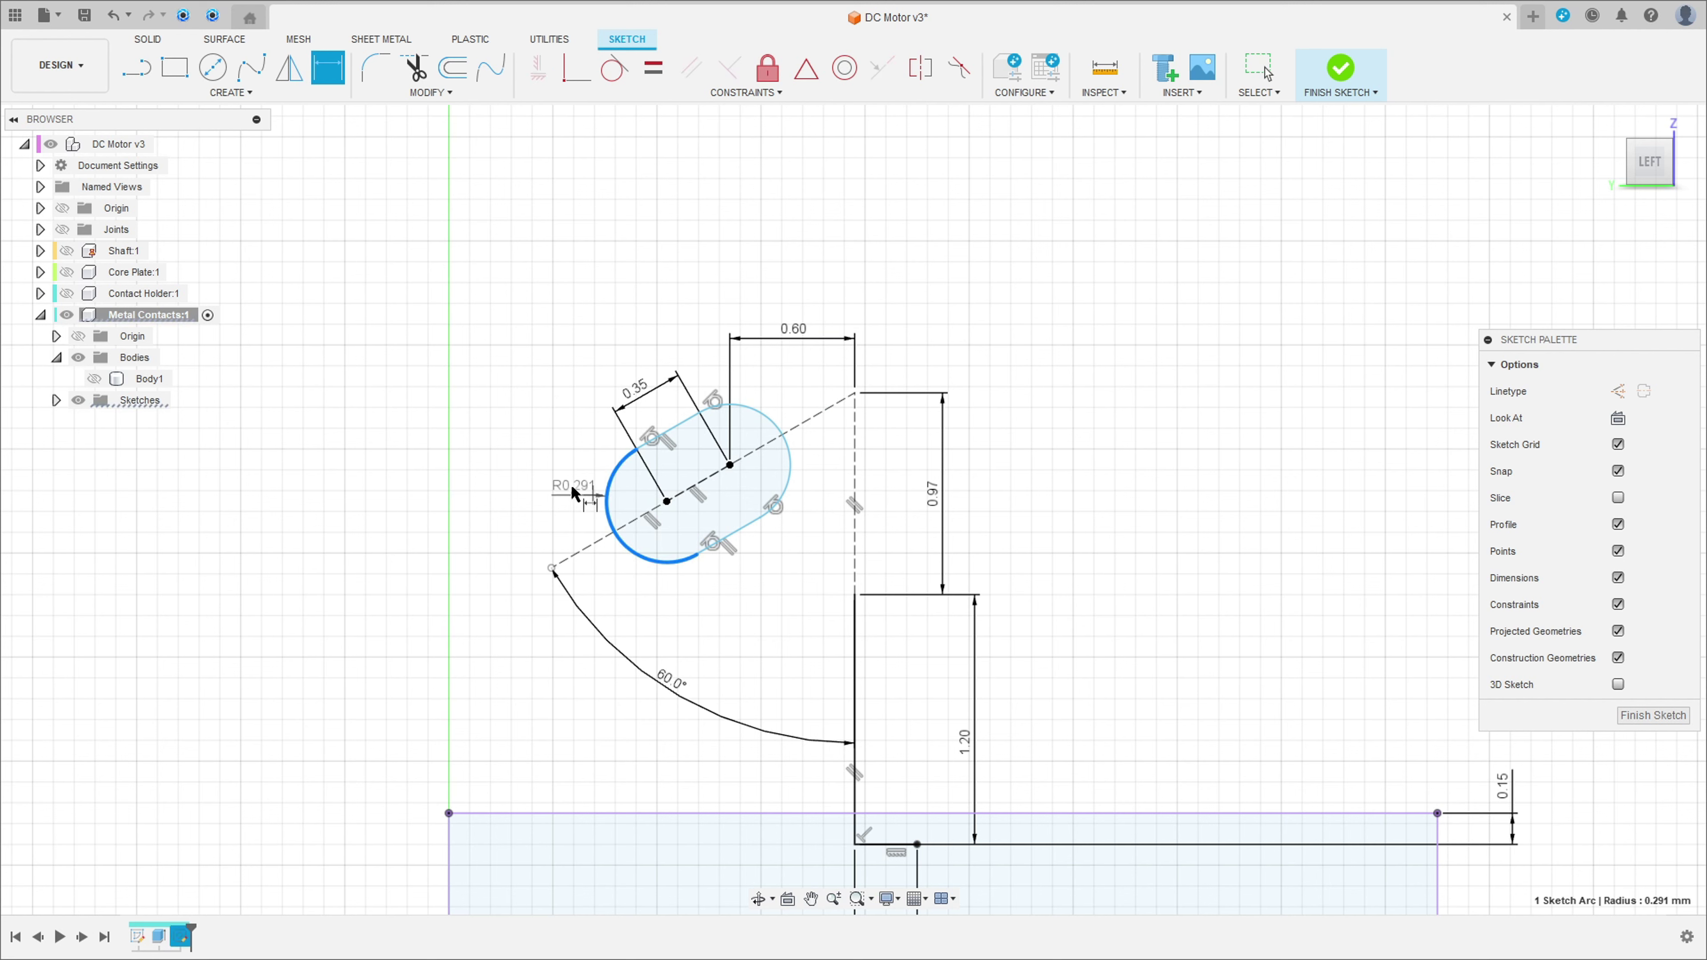
pyautogui.click(508, 467)
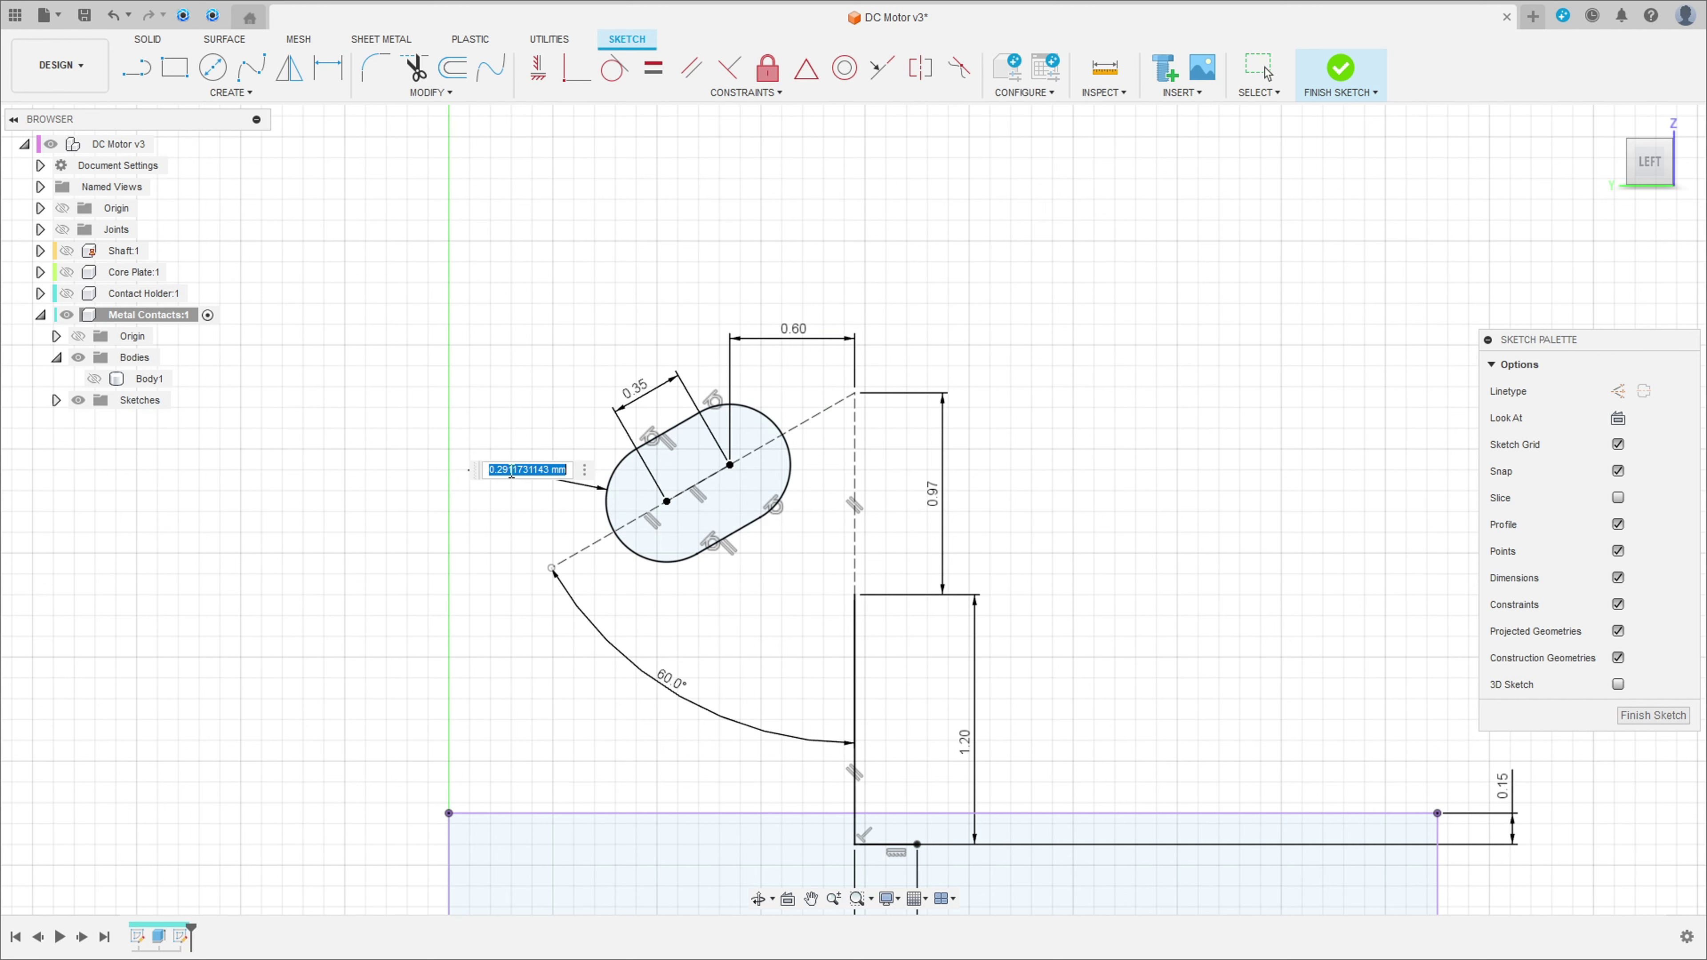
pyautogui.write('0,17')
pyautogui.press('Return')
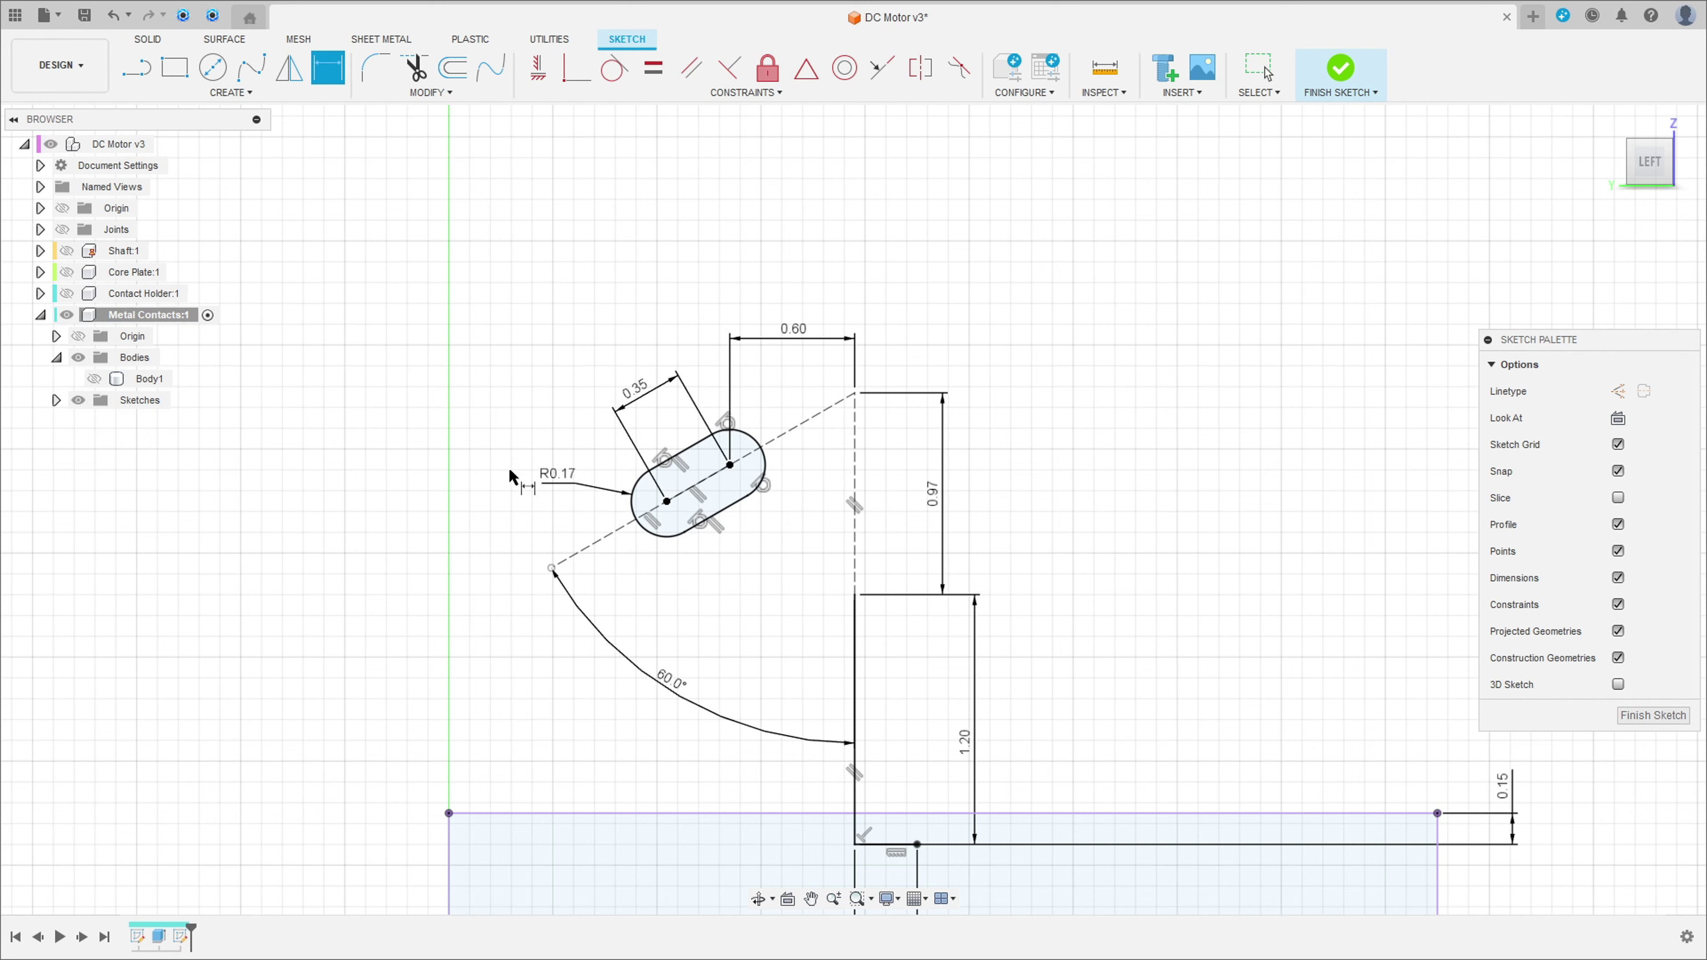
# Step: Draw a 3-point arc of about 0.34 mm radius from the top of the 1.20 mm line, tangent to it, toward the slot's lower edge
pyautogui.scroll(2, 897, 516)
pyautogui.scroll(1, 832, 521)
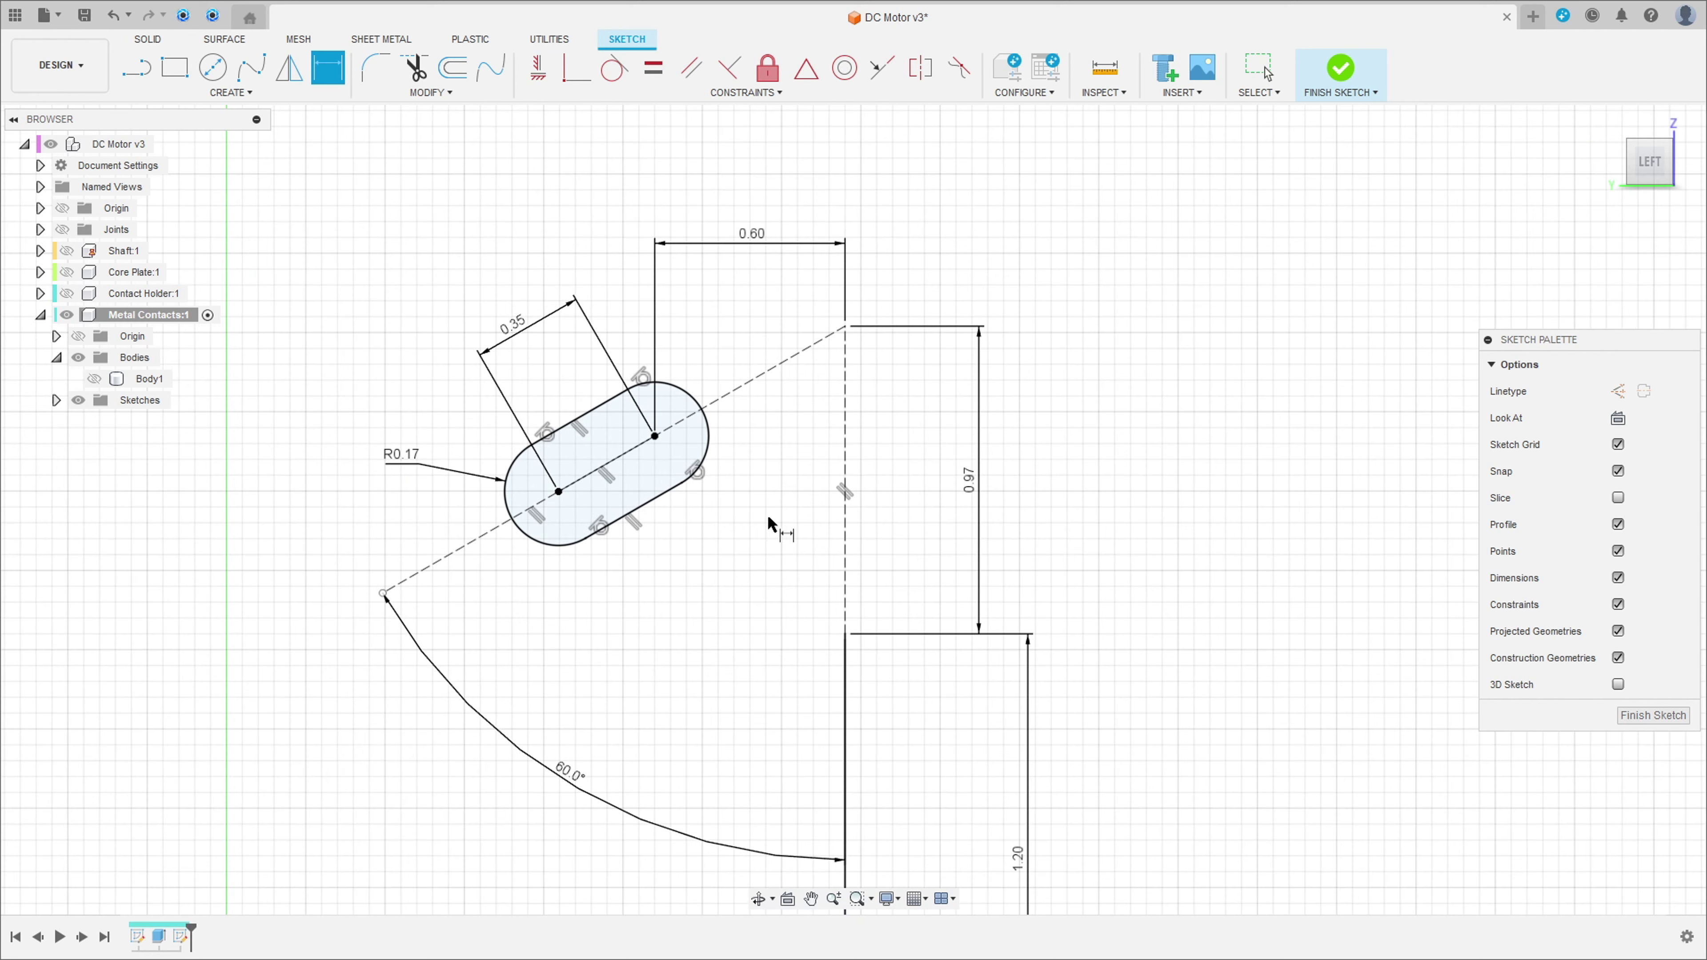
pyautogui.click(231, 92)
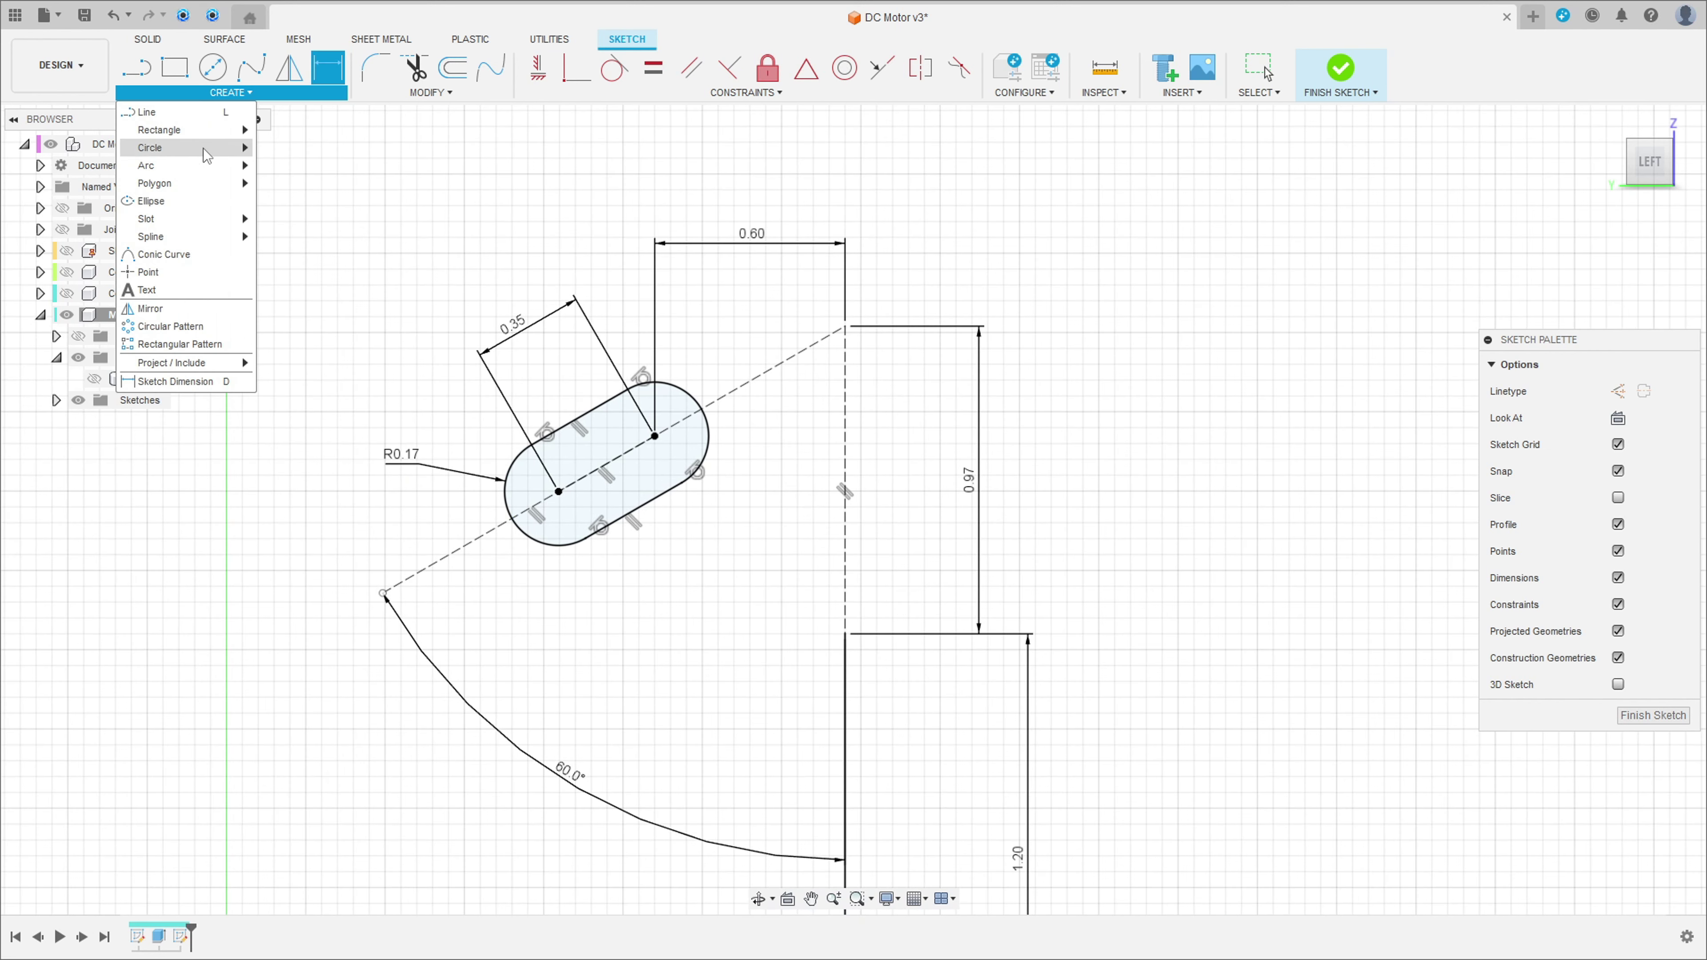
pyautogui.moveTo(193, 173)
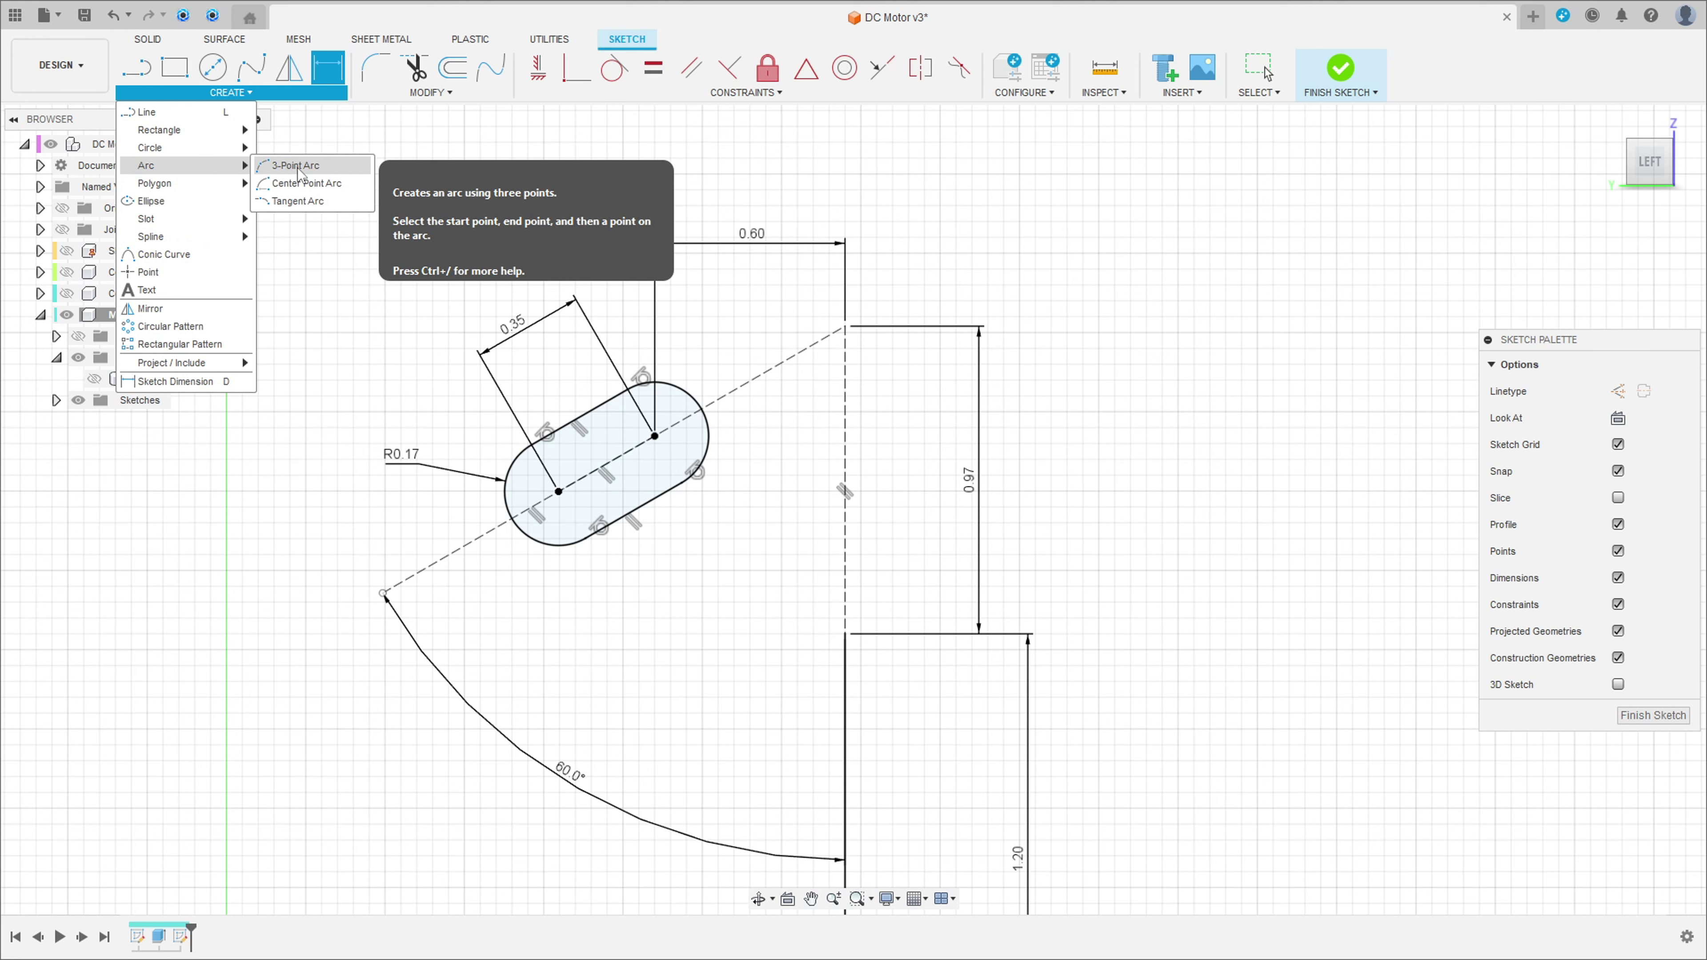
pyautogui.click(276, 166)
pyautogui.click(845, 634)
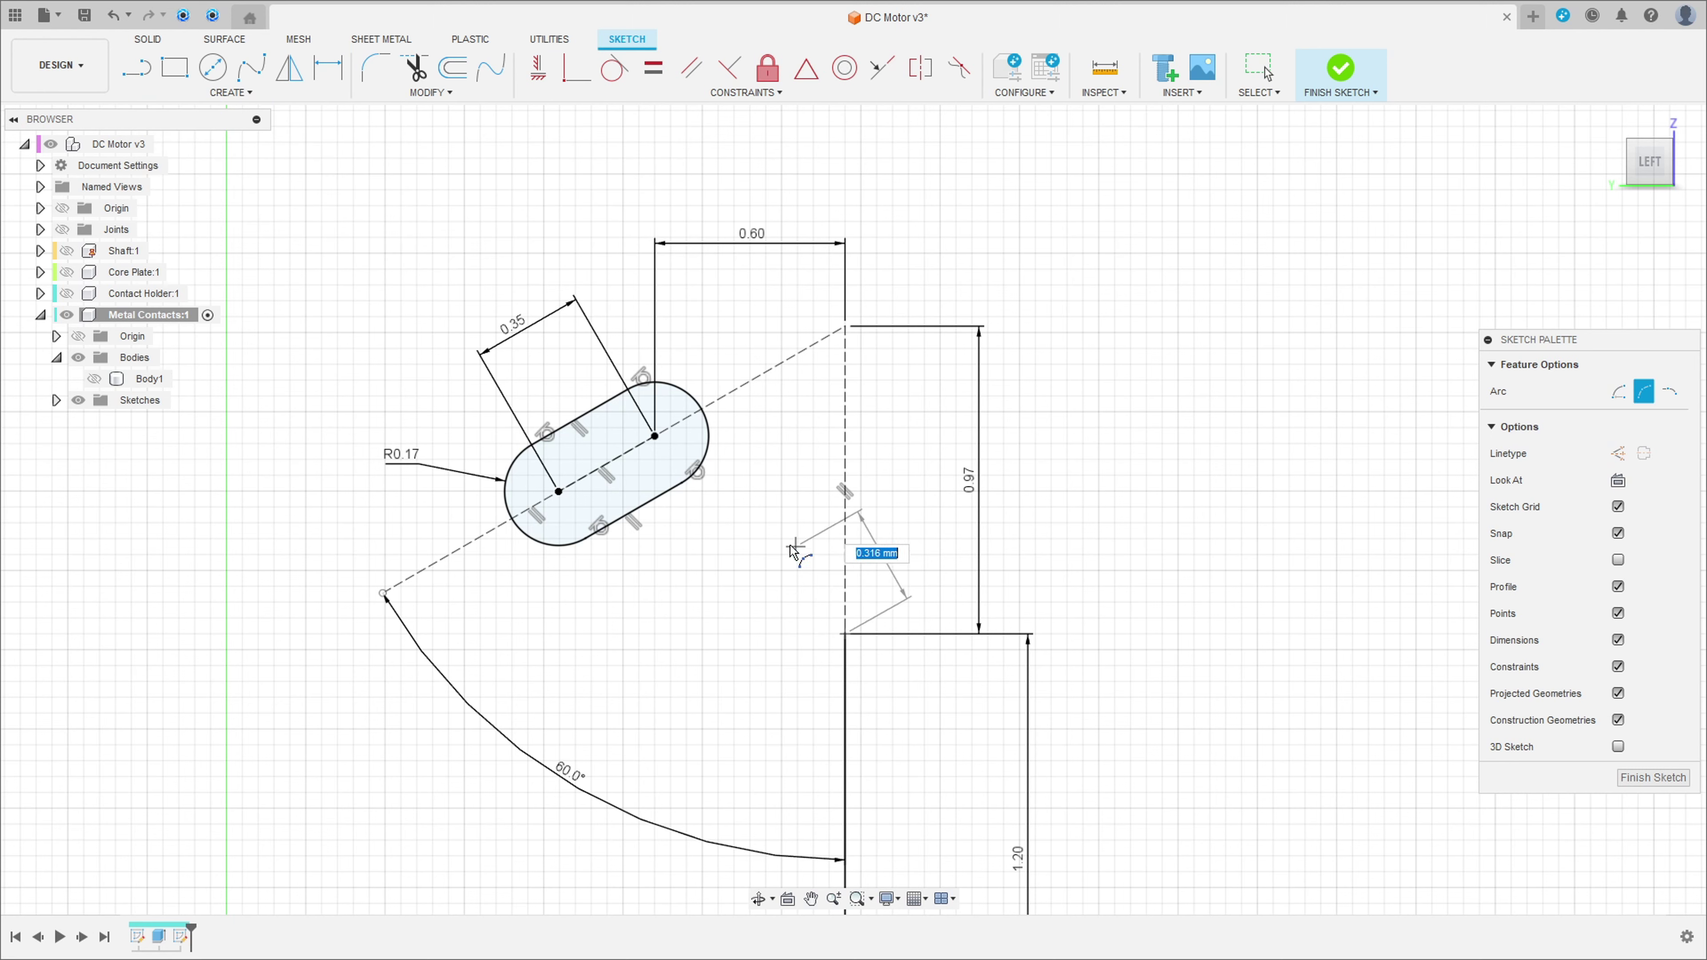
pyautogui.click(685, 537)
pyautogui.click(743, 529)
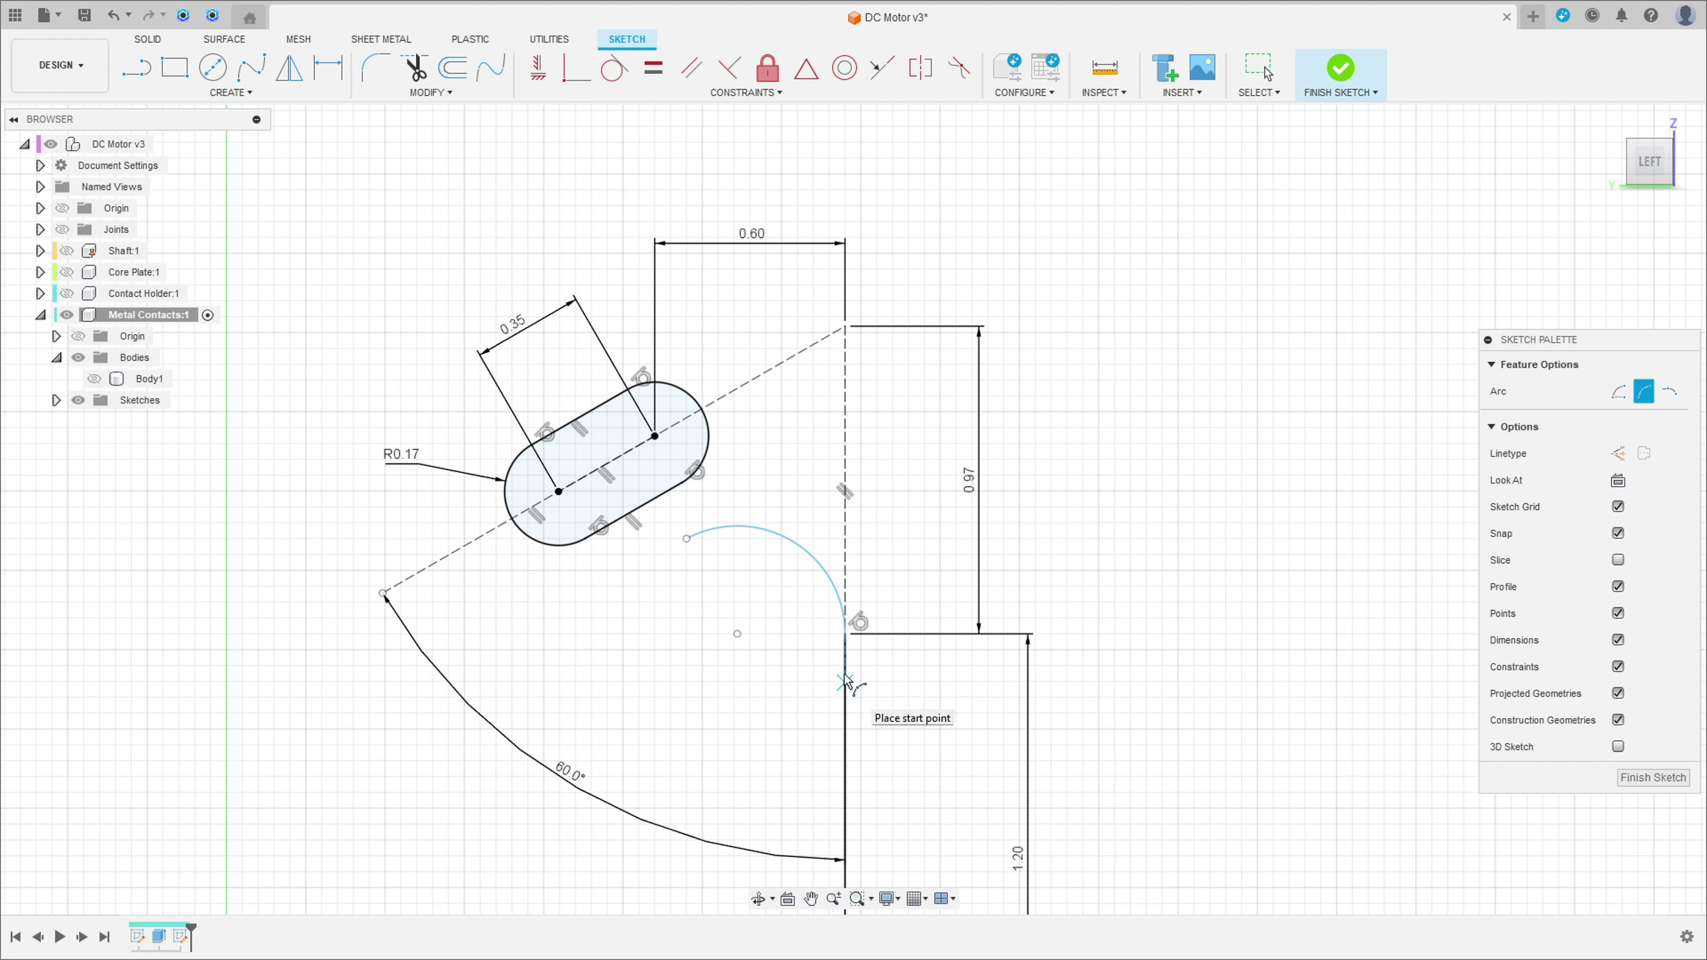
# Step: Make the new arc tangent to the slot's lower straight edge
pyautogui.click(613, 67)
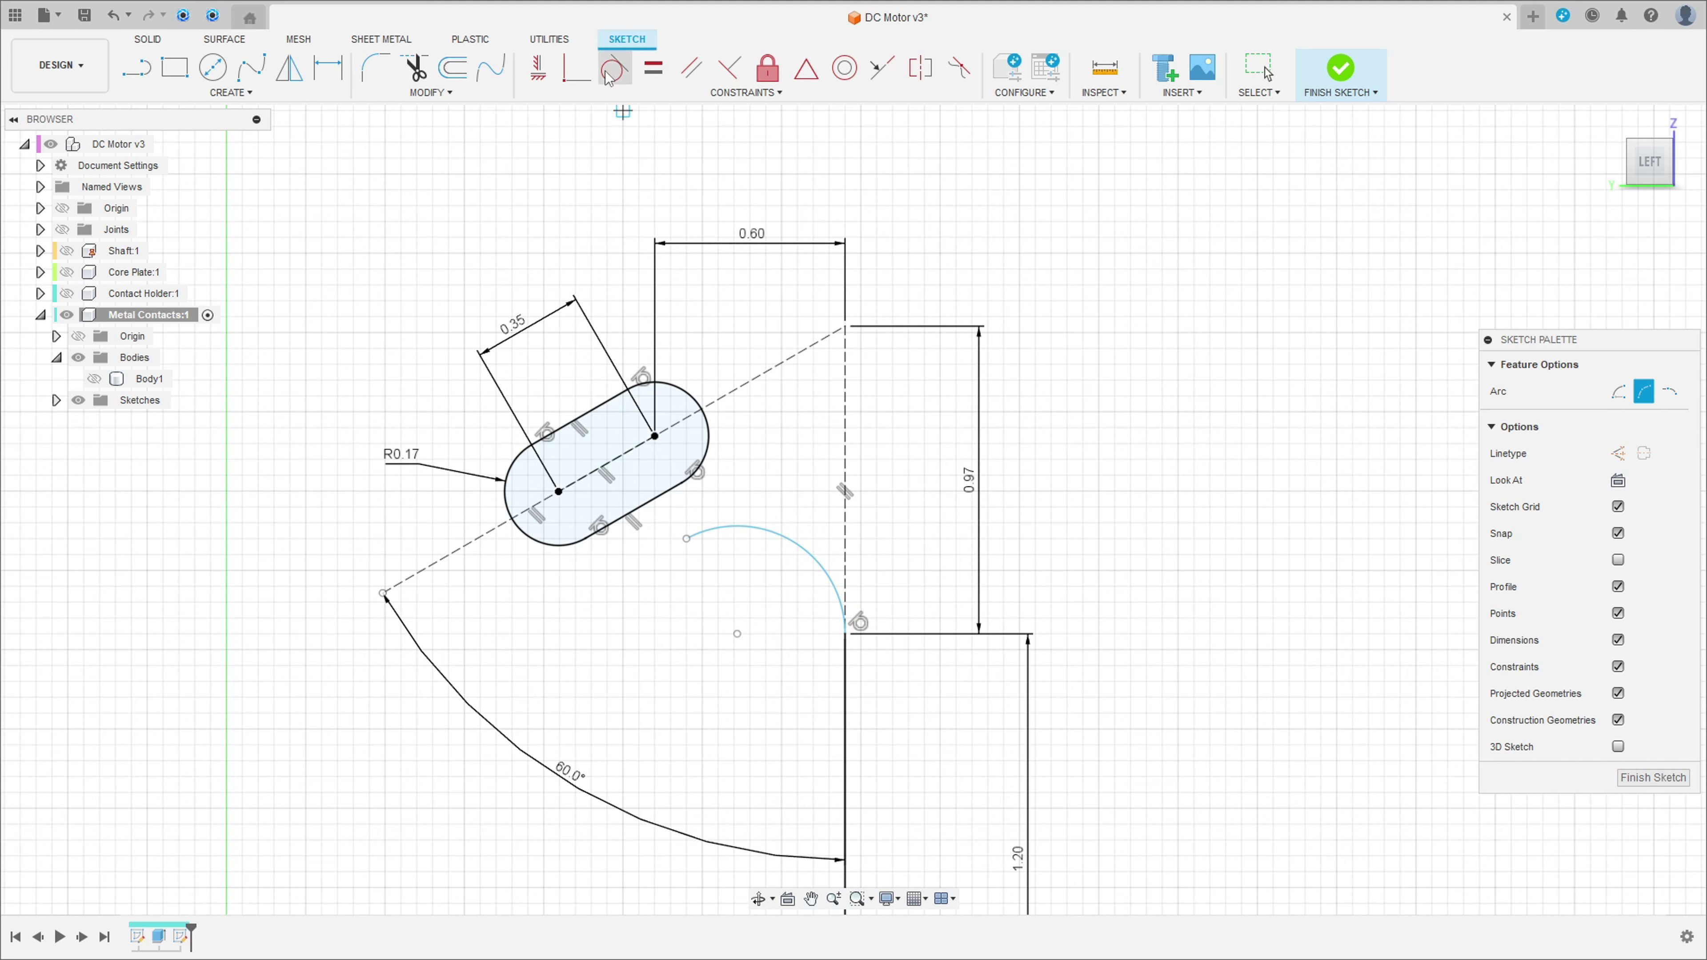
pyautogui.click(704, 530)
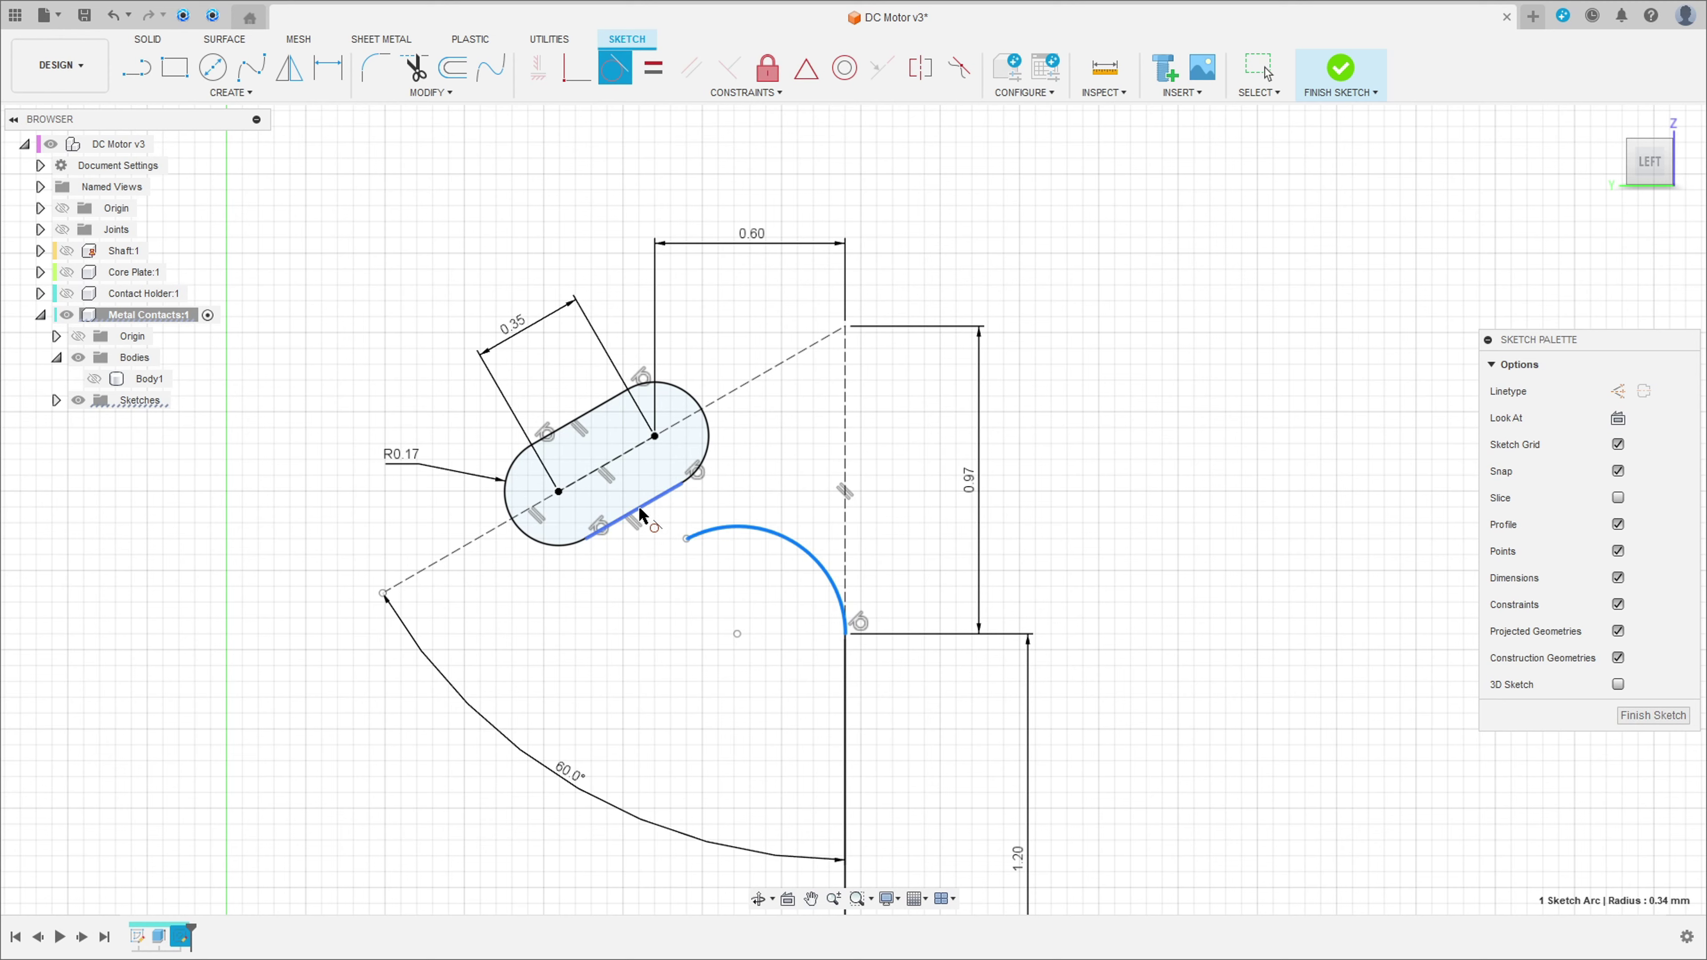
pyautogui.click(639, 509)
# Step: Constrain the arc's free endpoint to be coincident with the slot's lower straight edge
pyautogui.scroll(3, 659, 470)
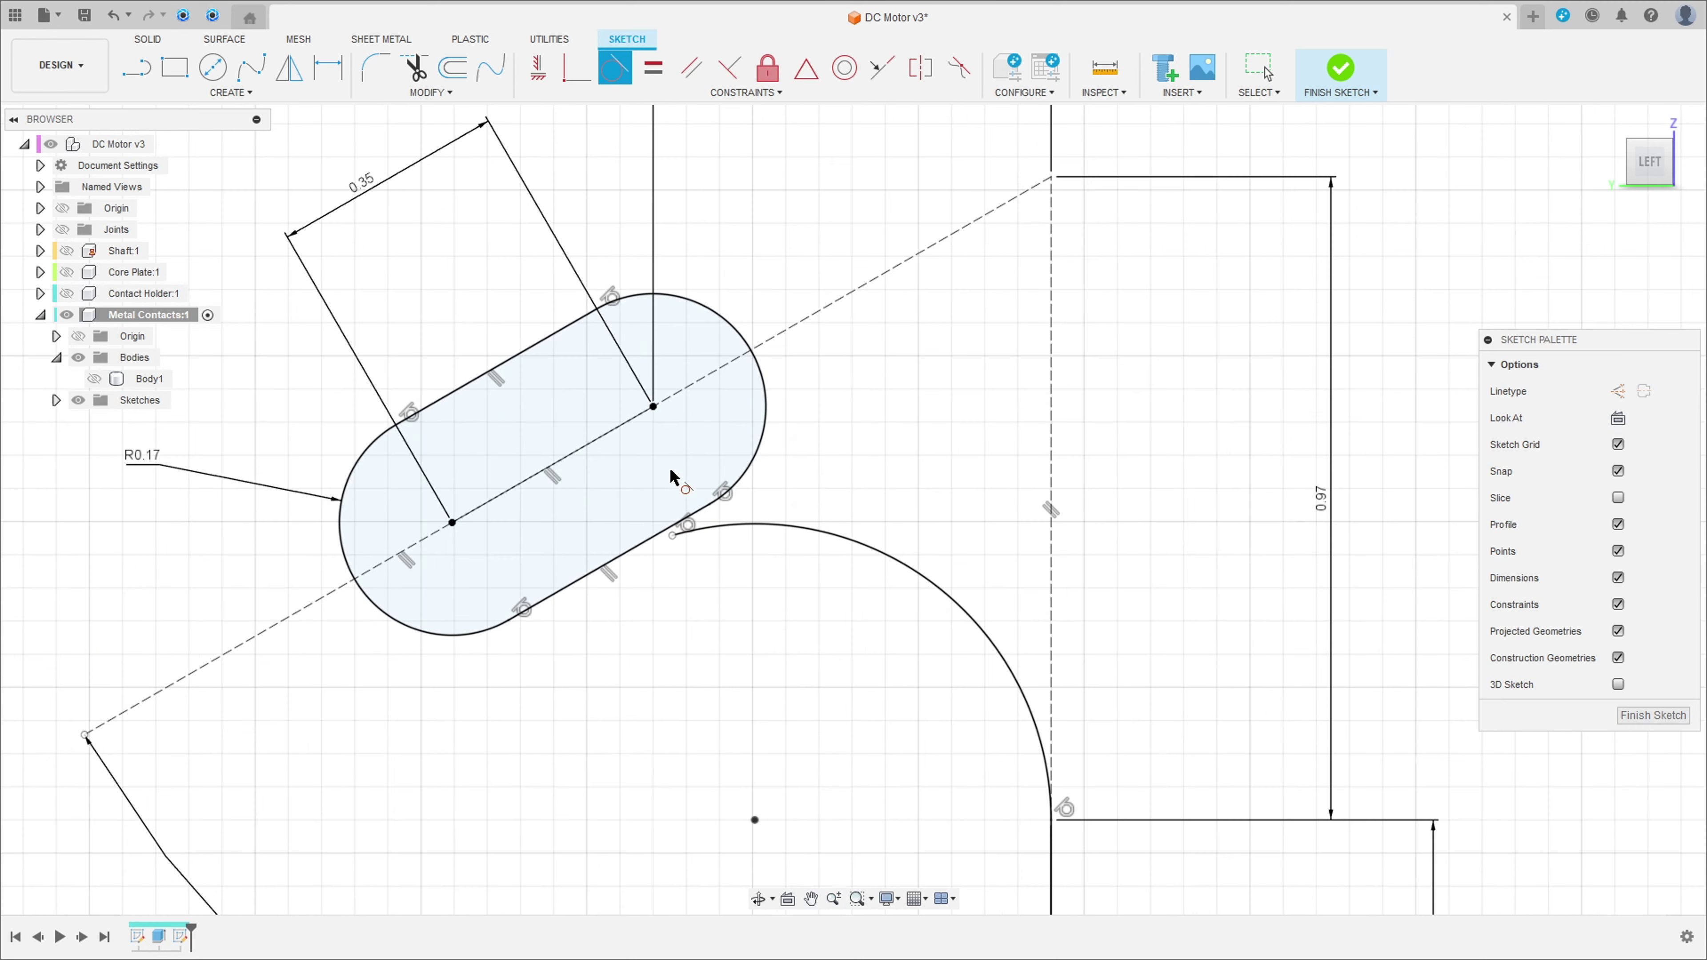
pyautogui.scroll(3, 682, 413)
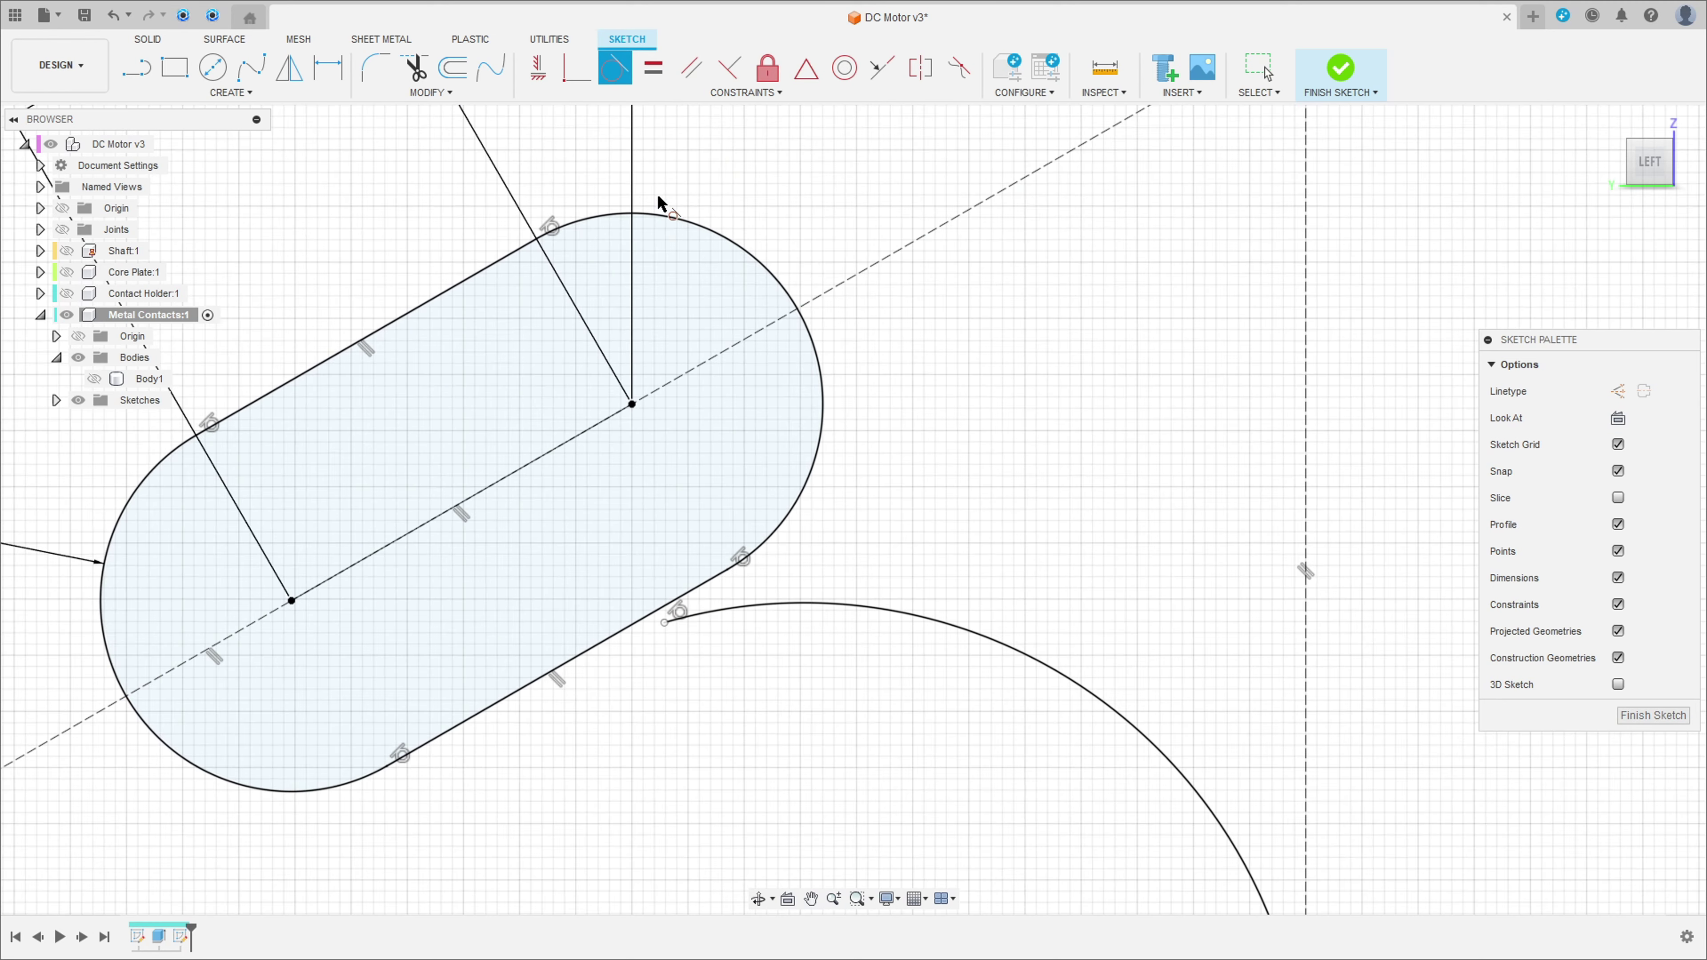
pyautogui.click(576, 67)
pyautogui.click(665, 623)
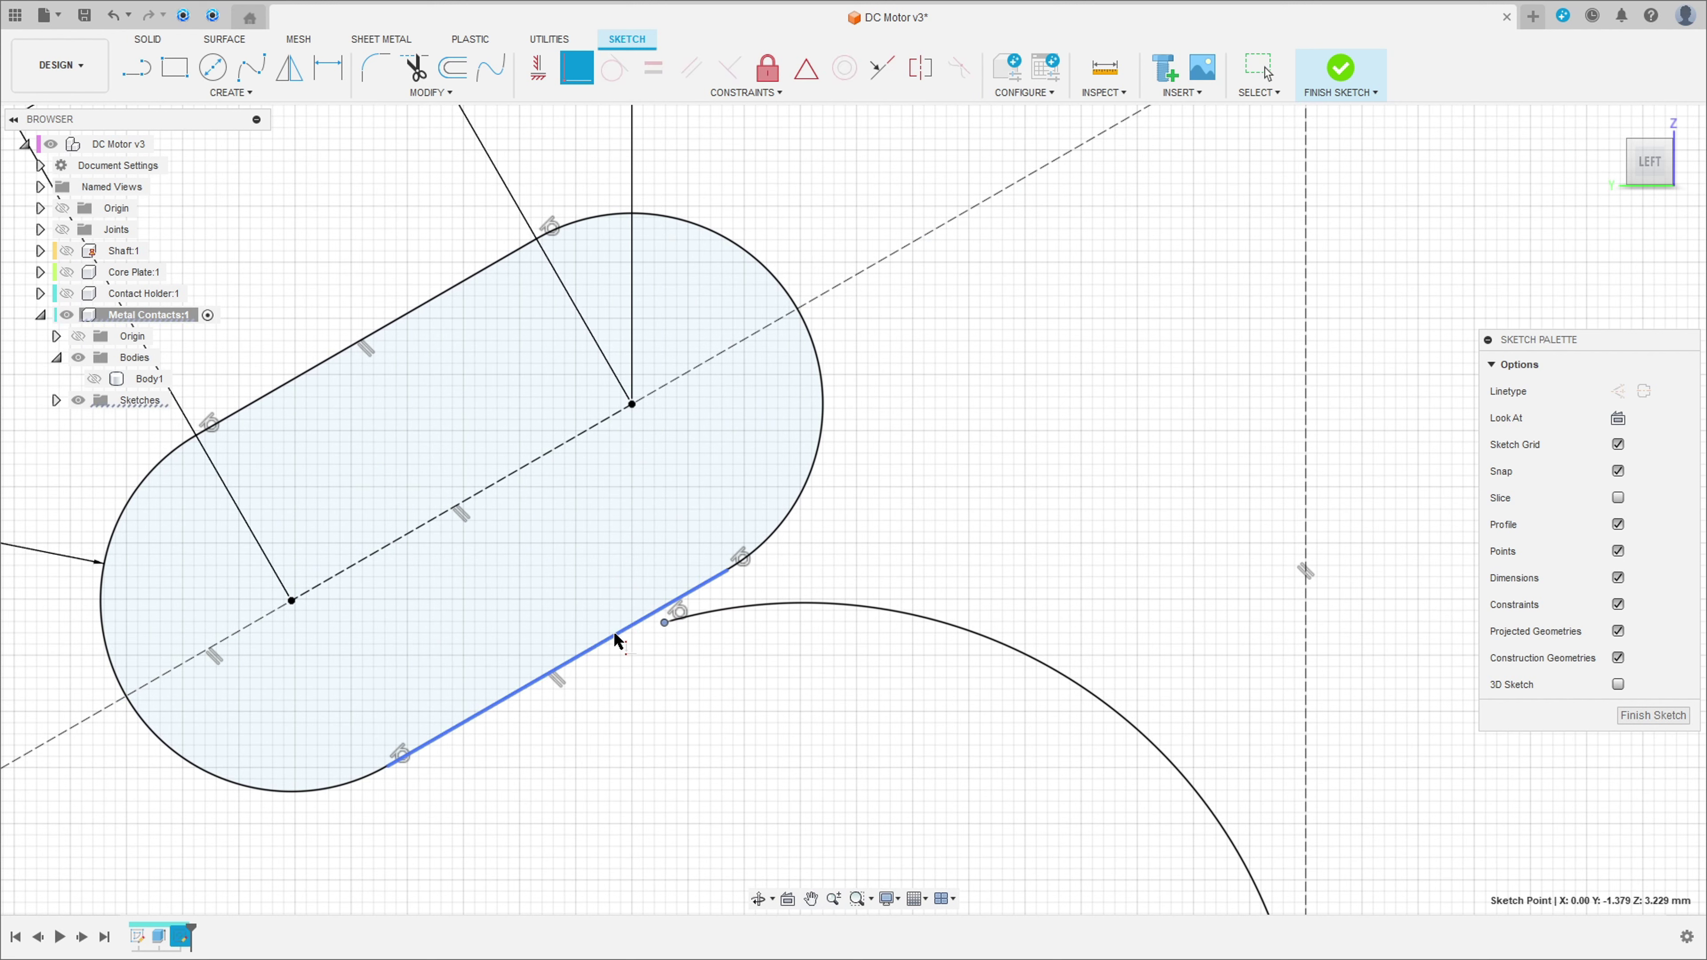
pyautogui.click(604, 646)
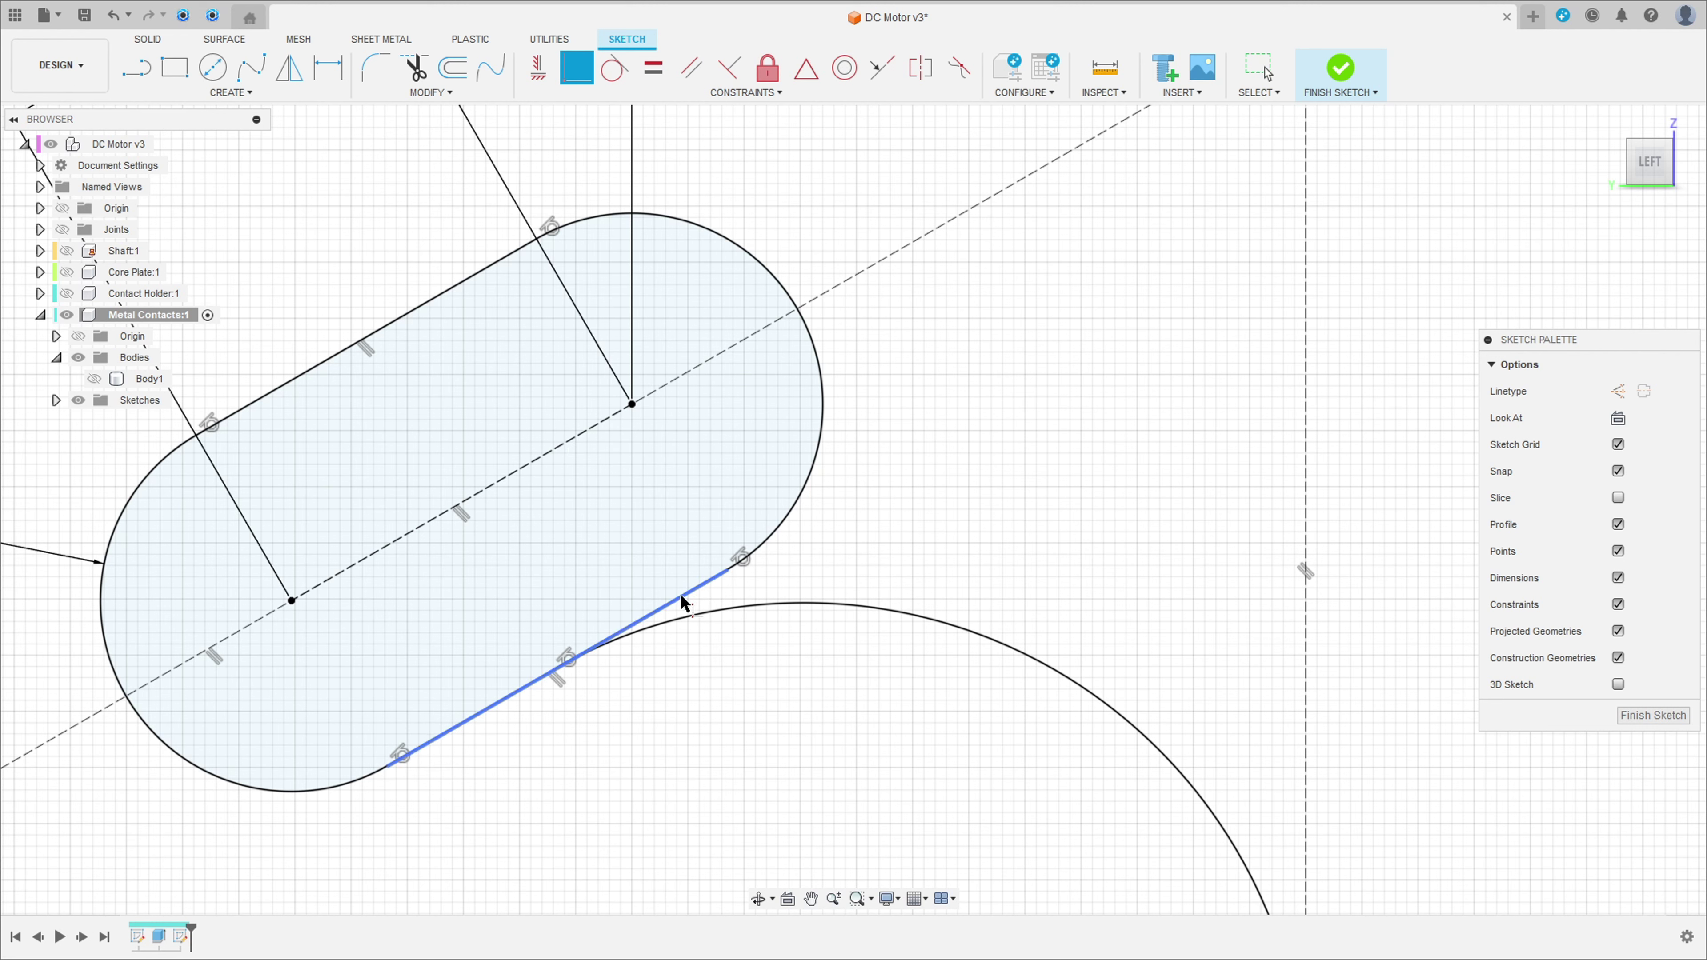
# Step: Trim the portion of the slot's upper end arc that lies below the dashed centerline
pyautogui.click(411, 64)
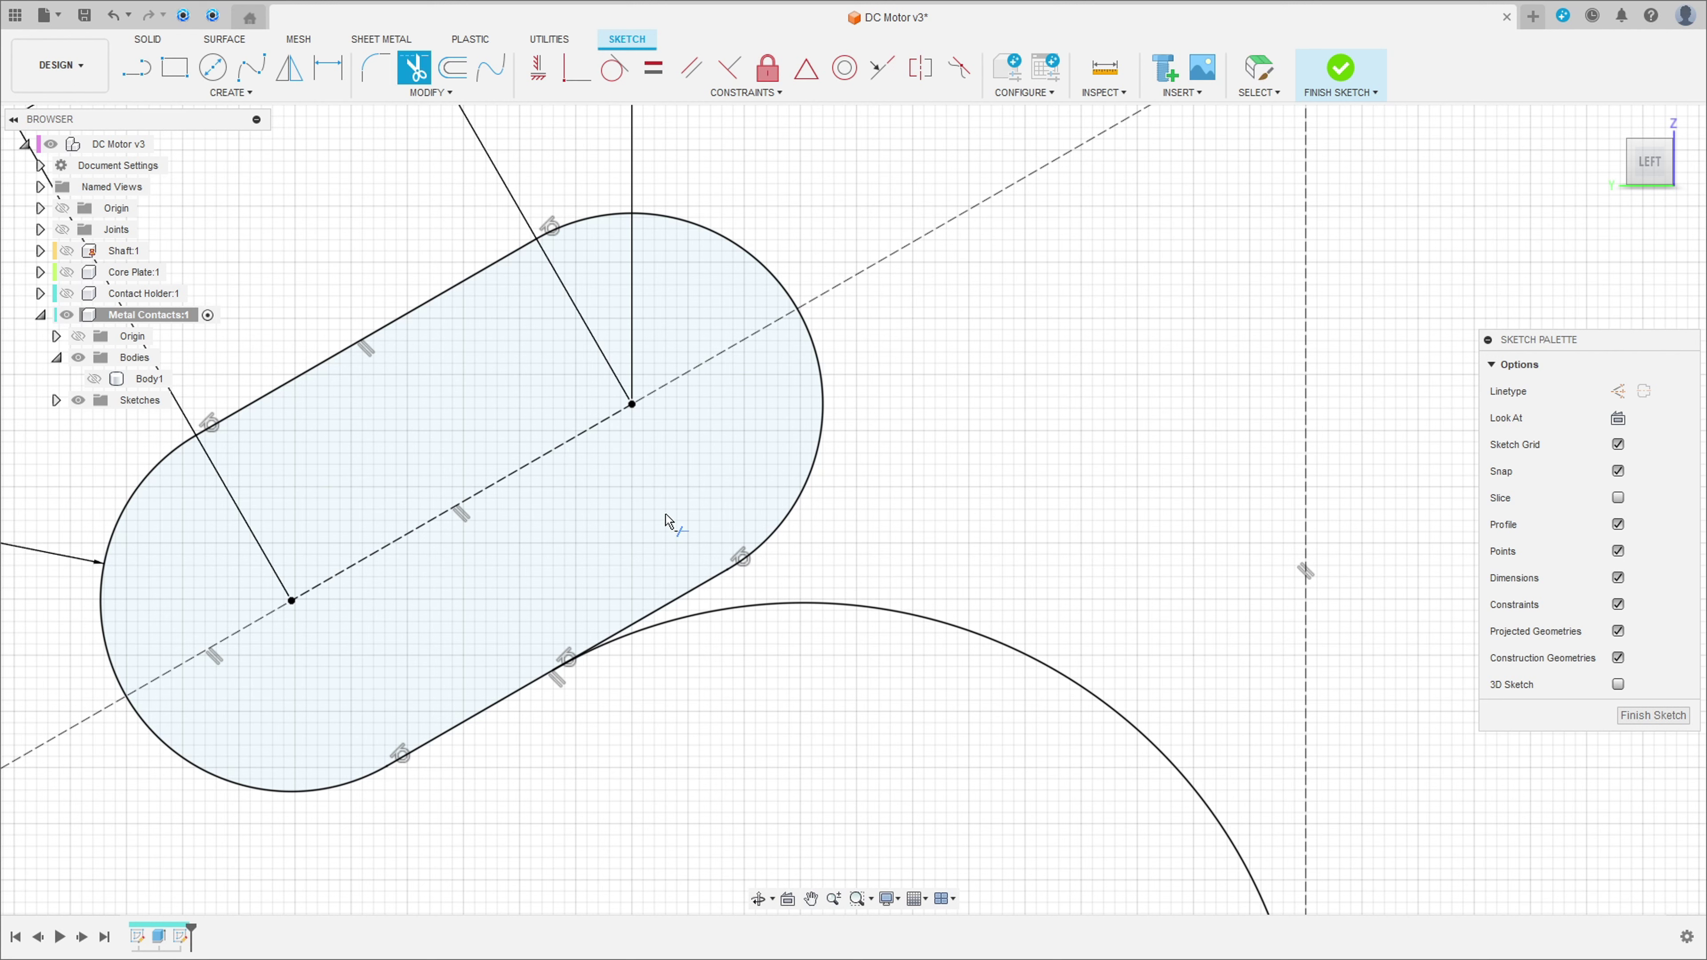
pyautogui.click(810, 485)
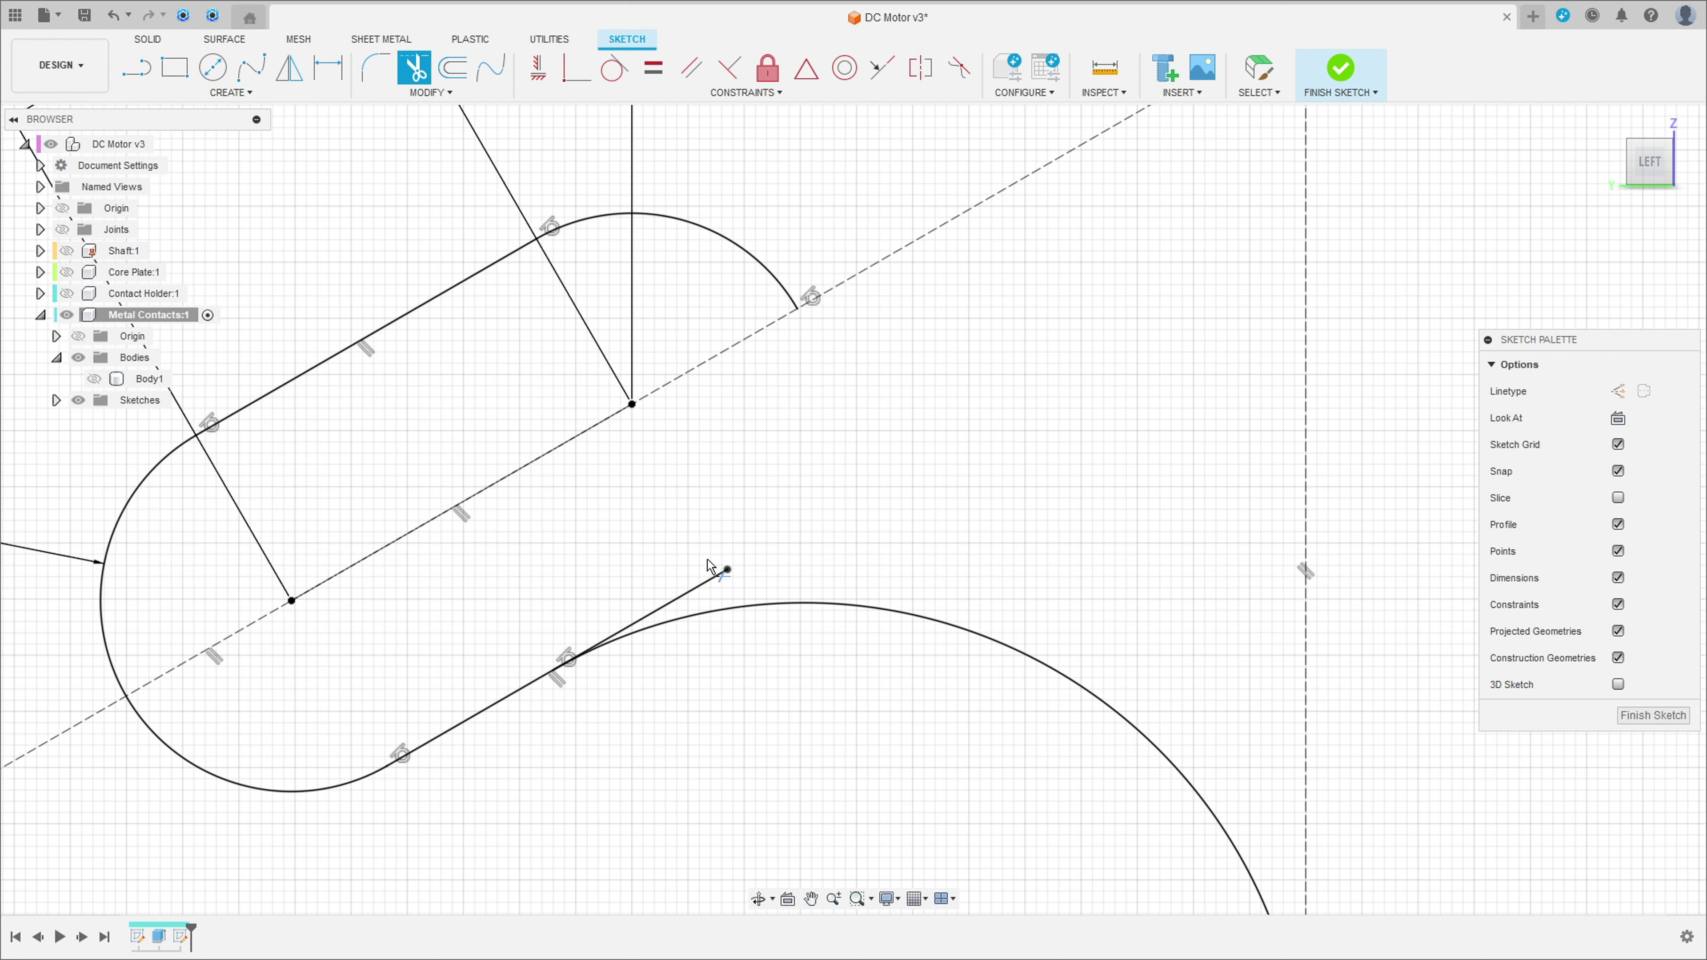
pyautogui.rightClick(701, 592)
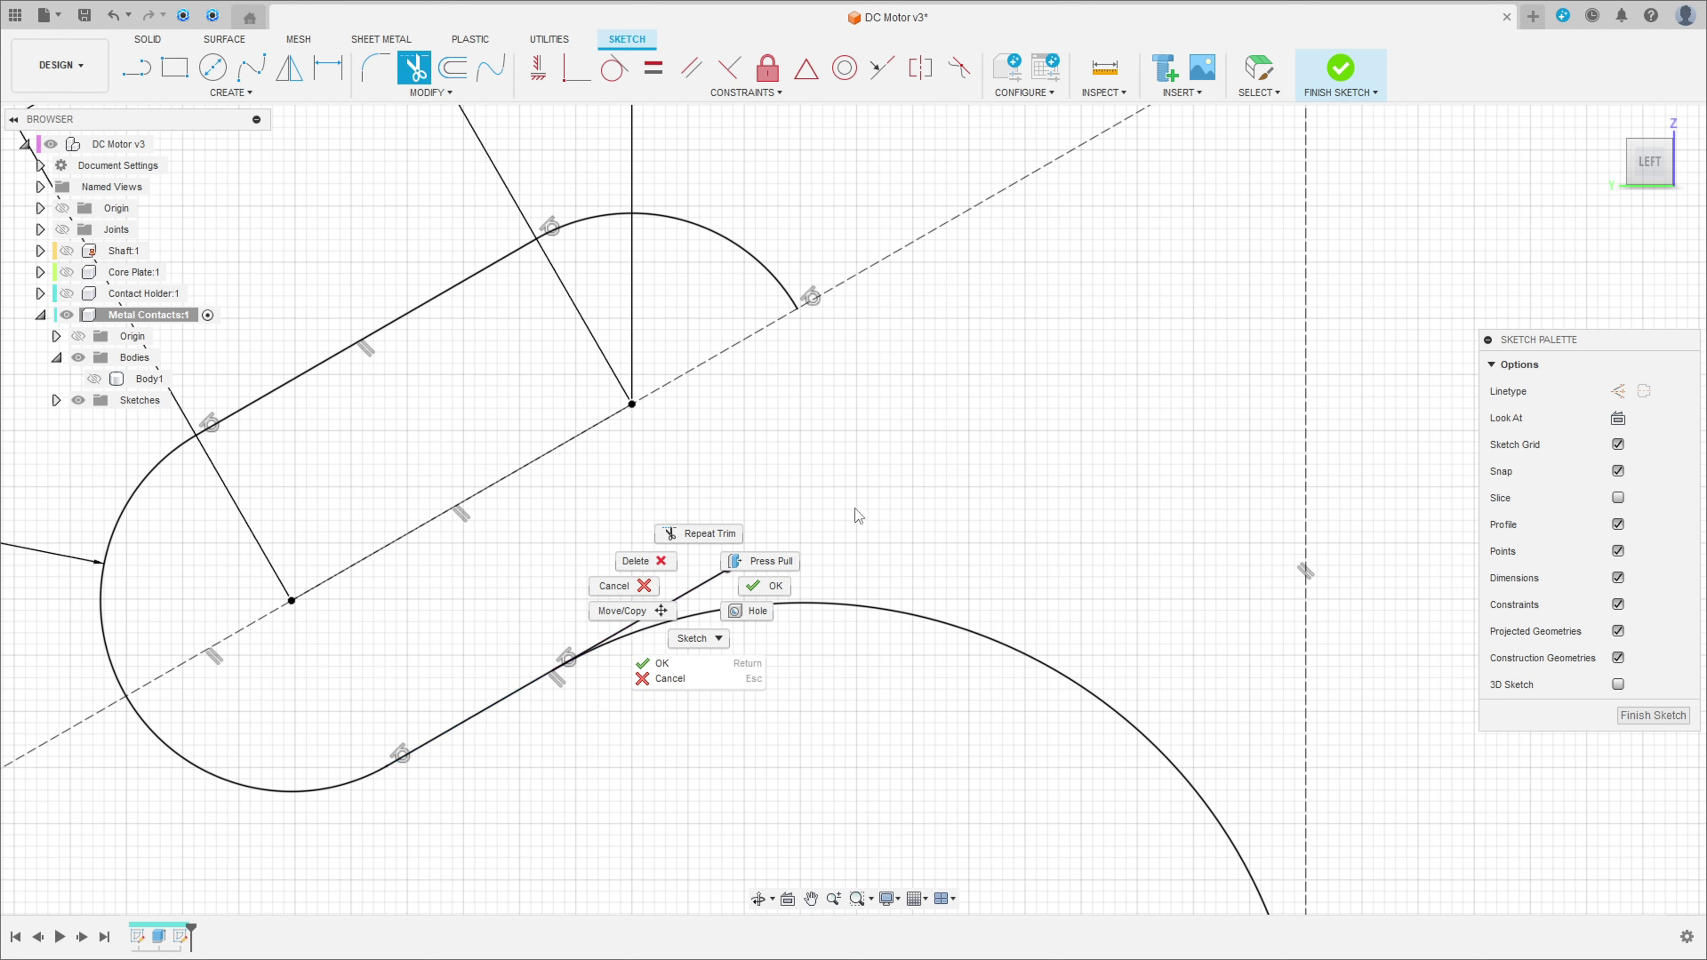
pyautogui.press('Escape')
pyautogui.click(695, 590)
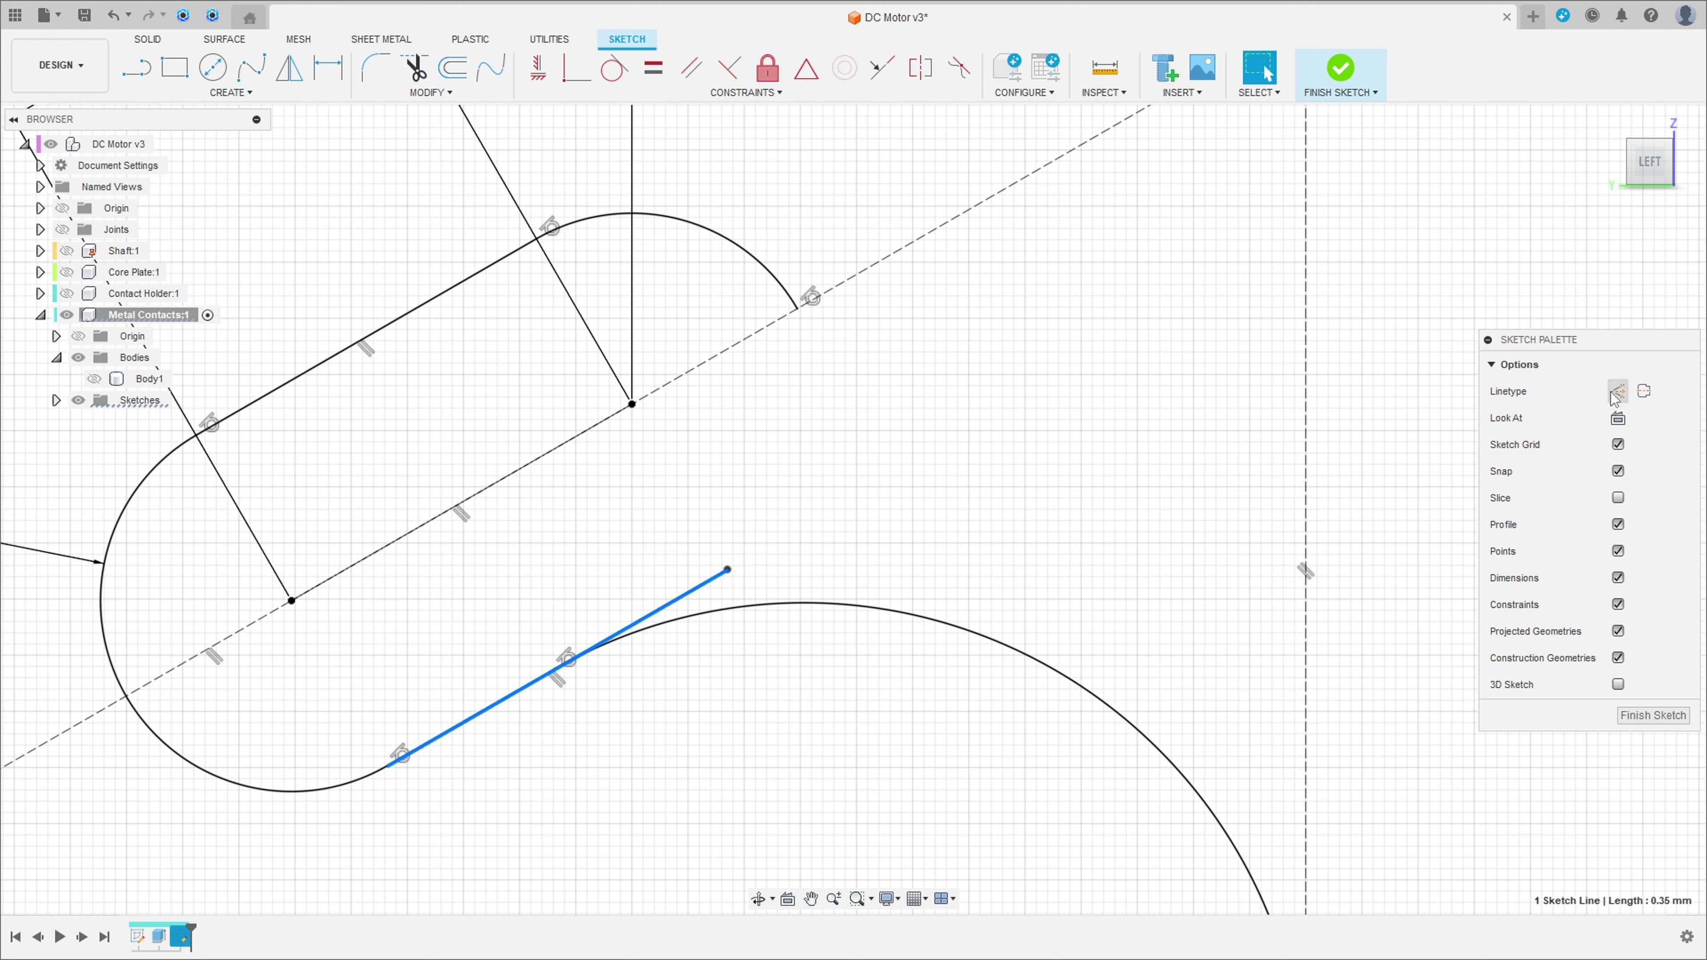
pyautogui.click(752, 544)
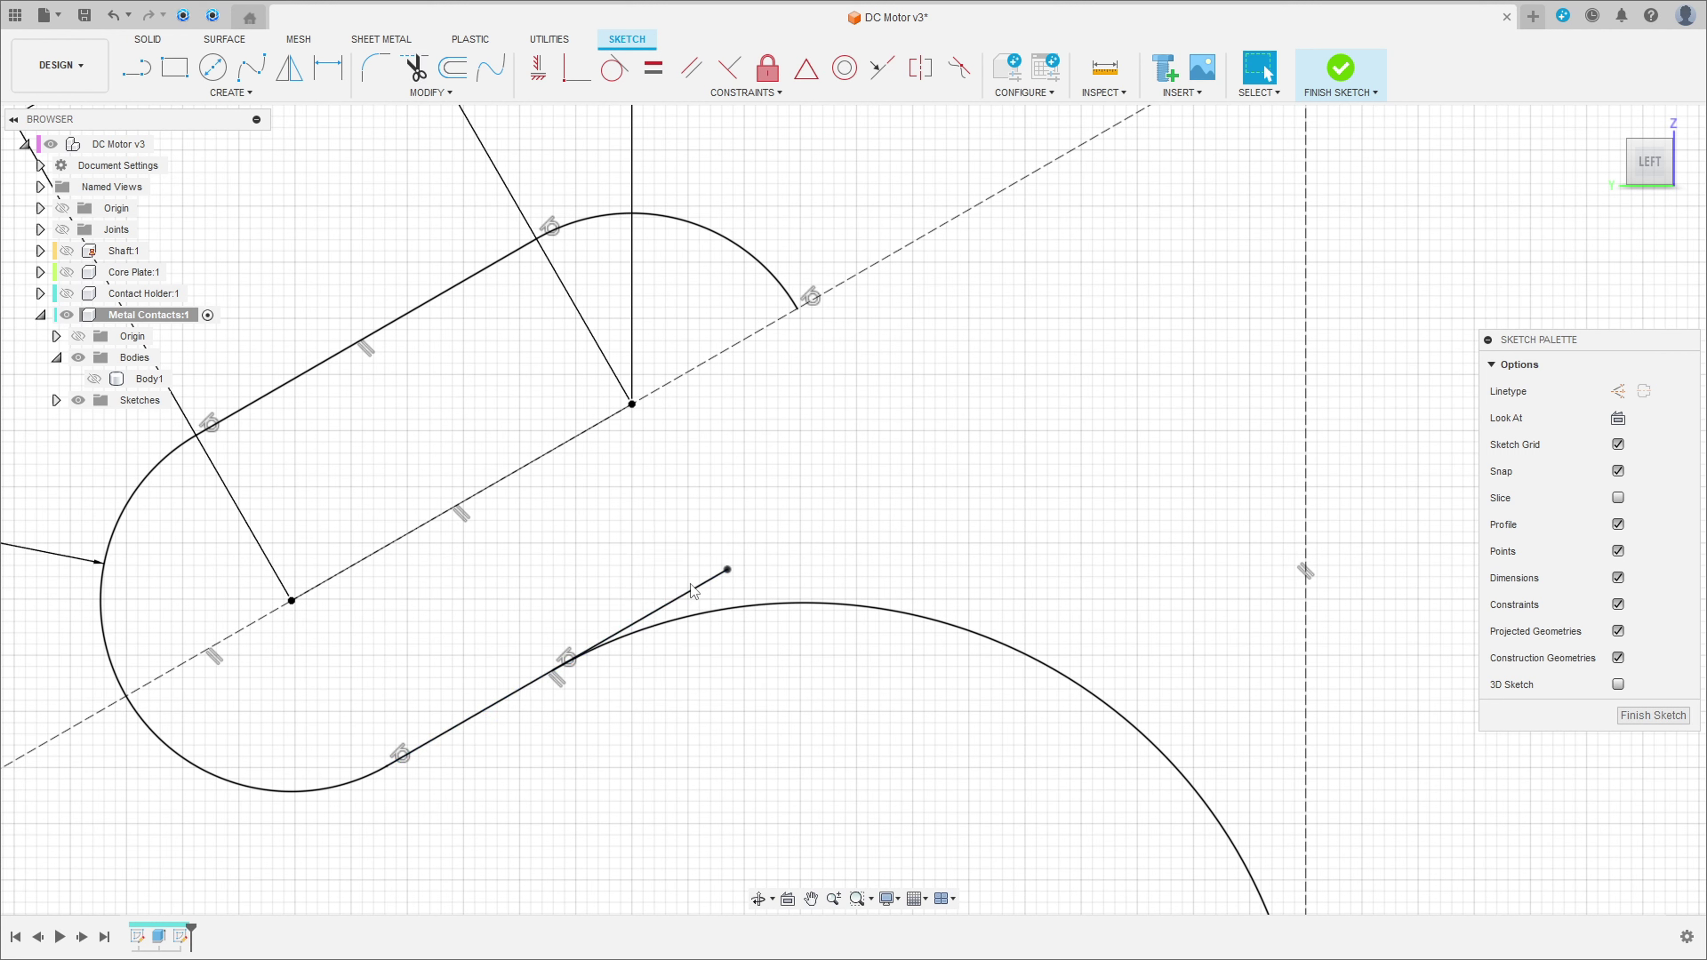
# Step: Trim the slot's lower straight edge beyond the tangent hook arc and finish the sketch
pyautogui.click(412, 66)
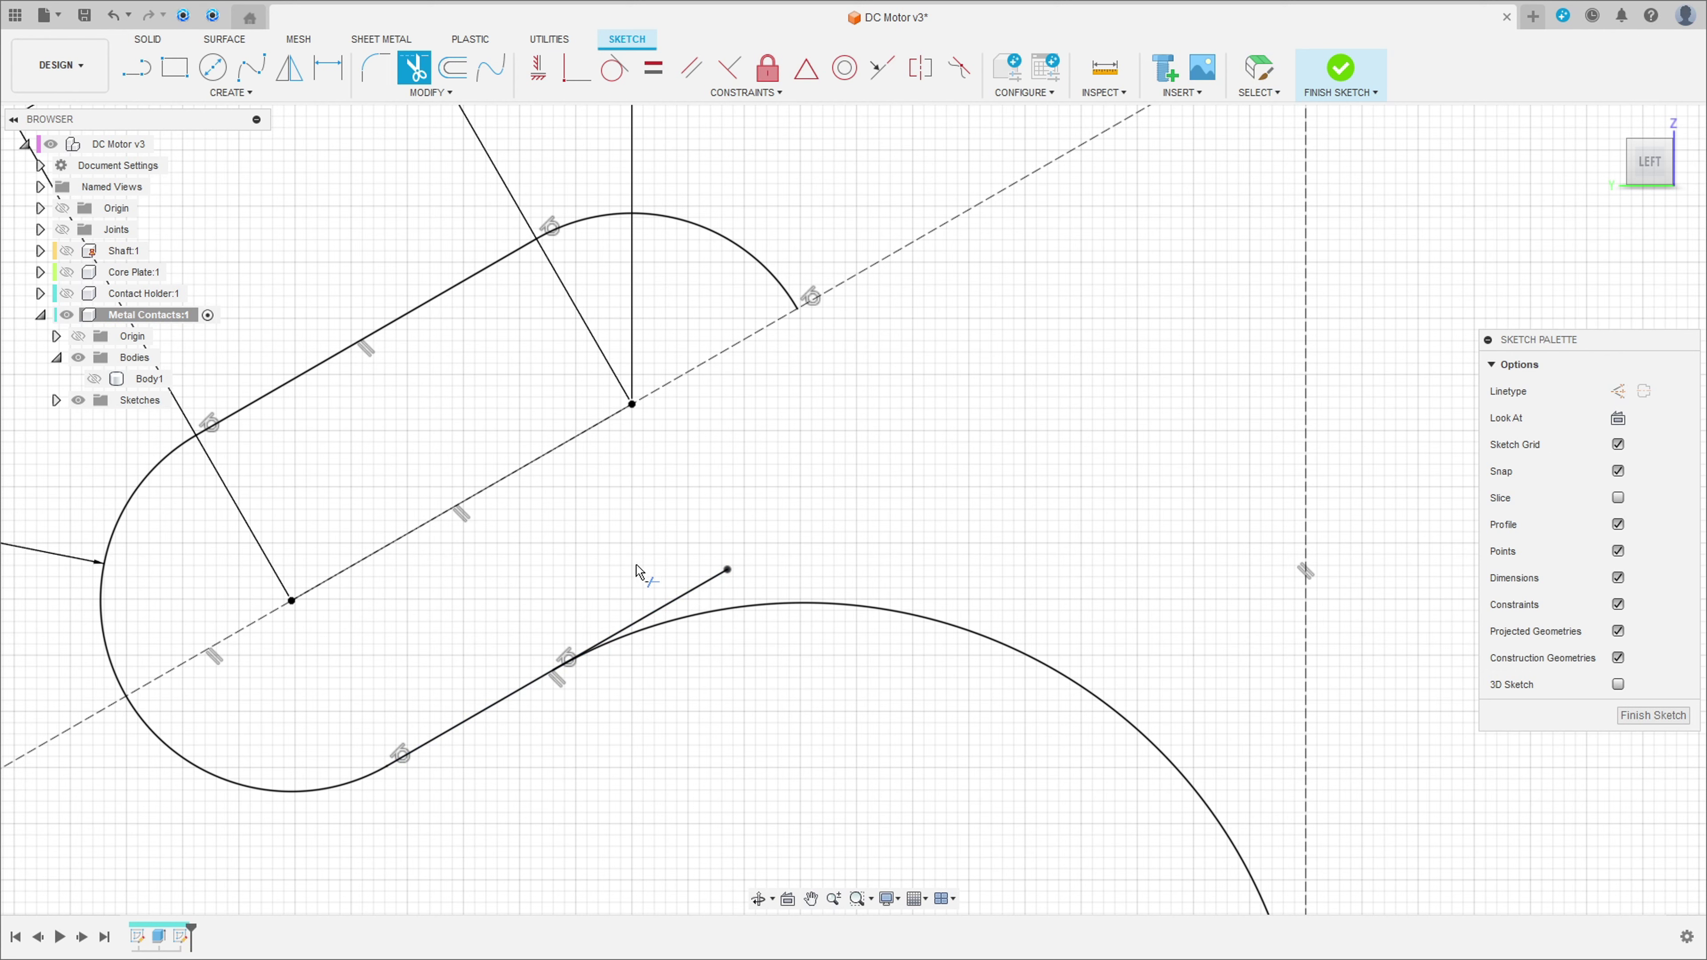
pyautogui.click(668, 577)
pyautogui.scroll(-5, 831, 598)
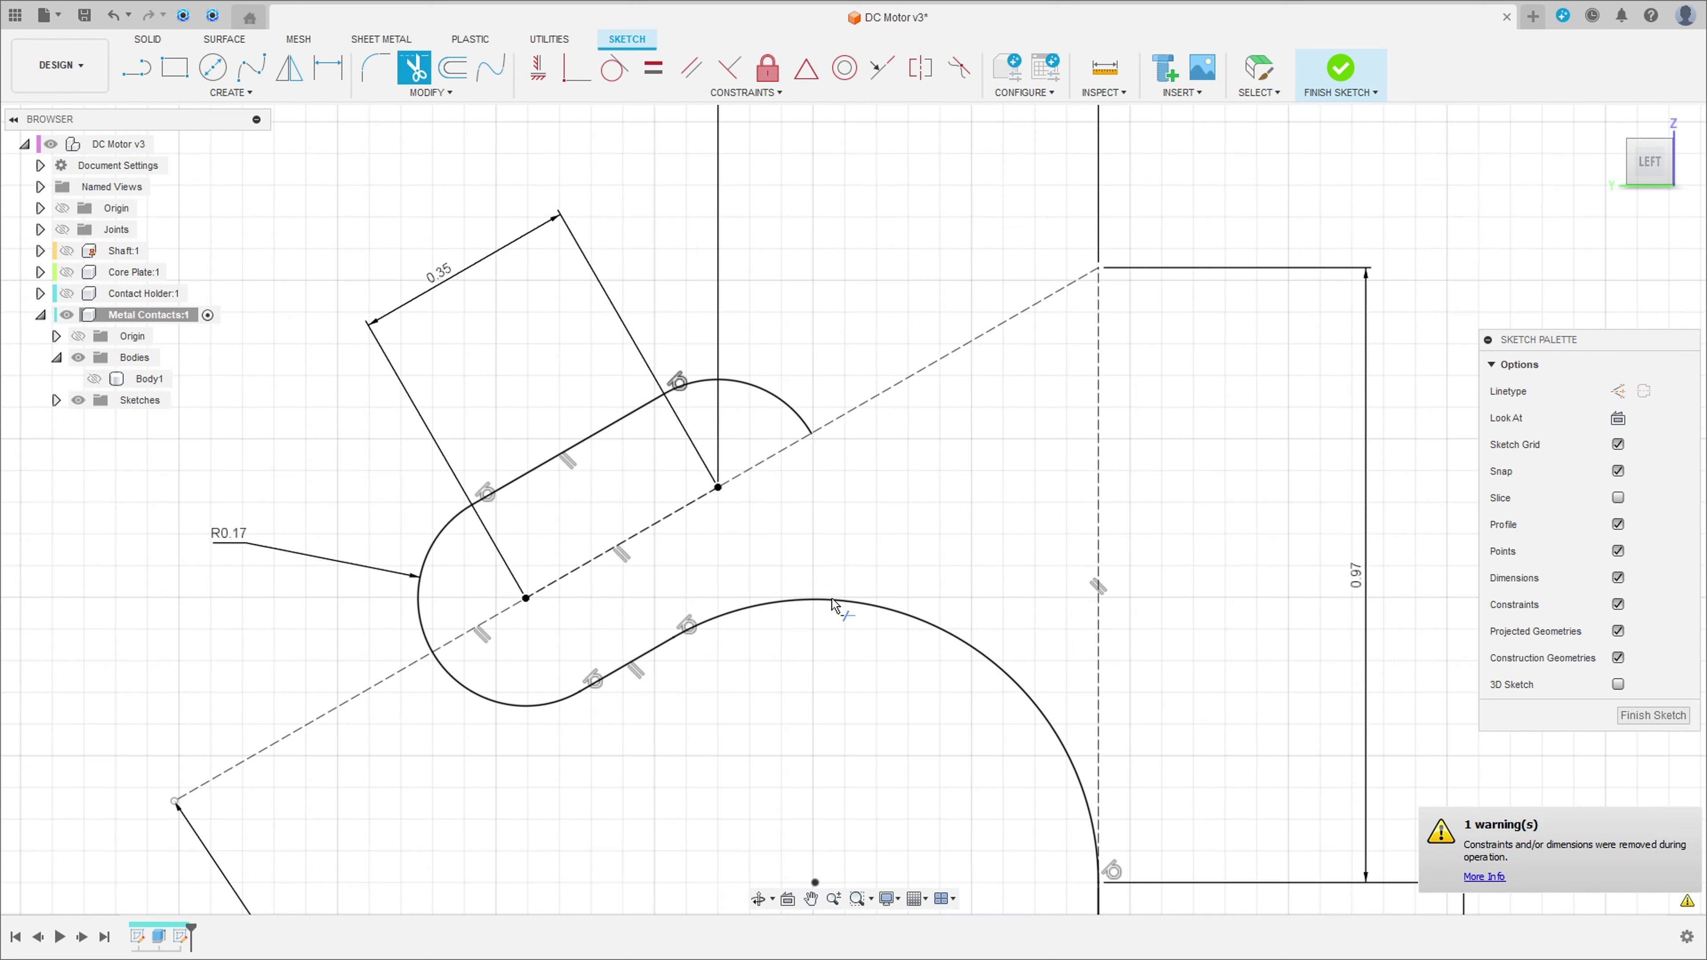
pyautogui.scroll(-2, 860, 646)
pyautogui.moveTo(850, 644); pyautogui.dragTo(622, 472, button='middle')
pyautogui.scroll(-4, 625, 477)
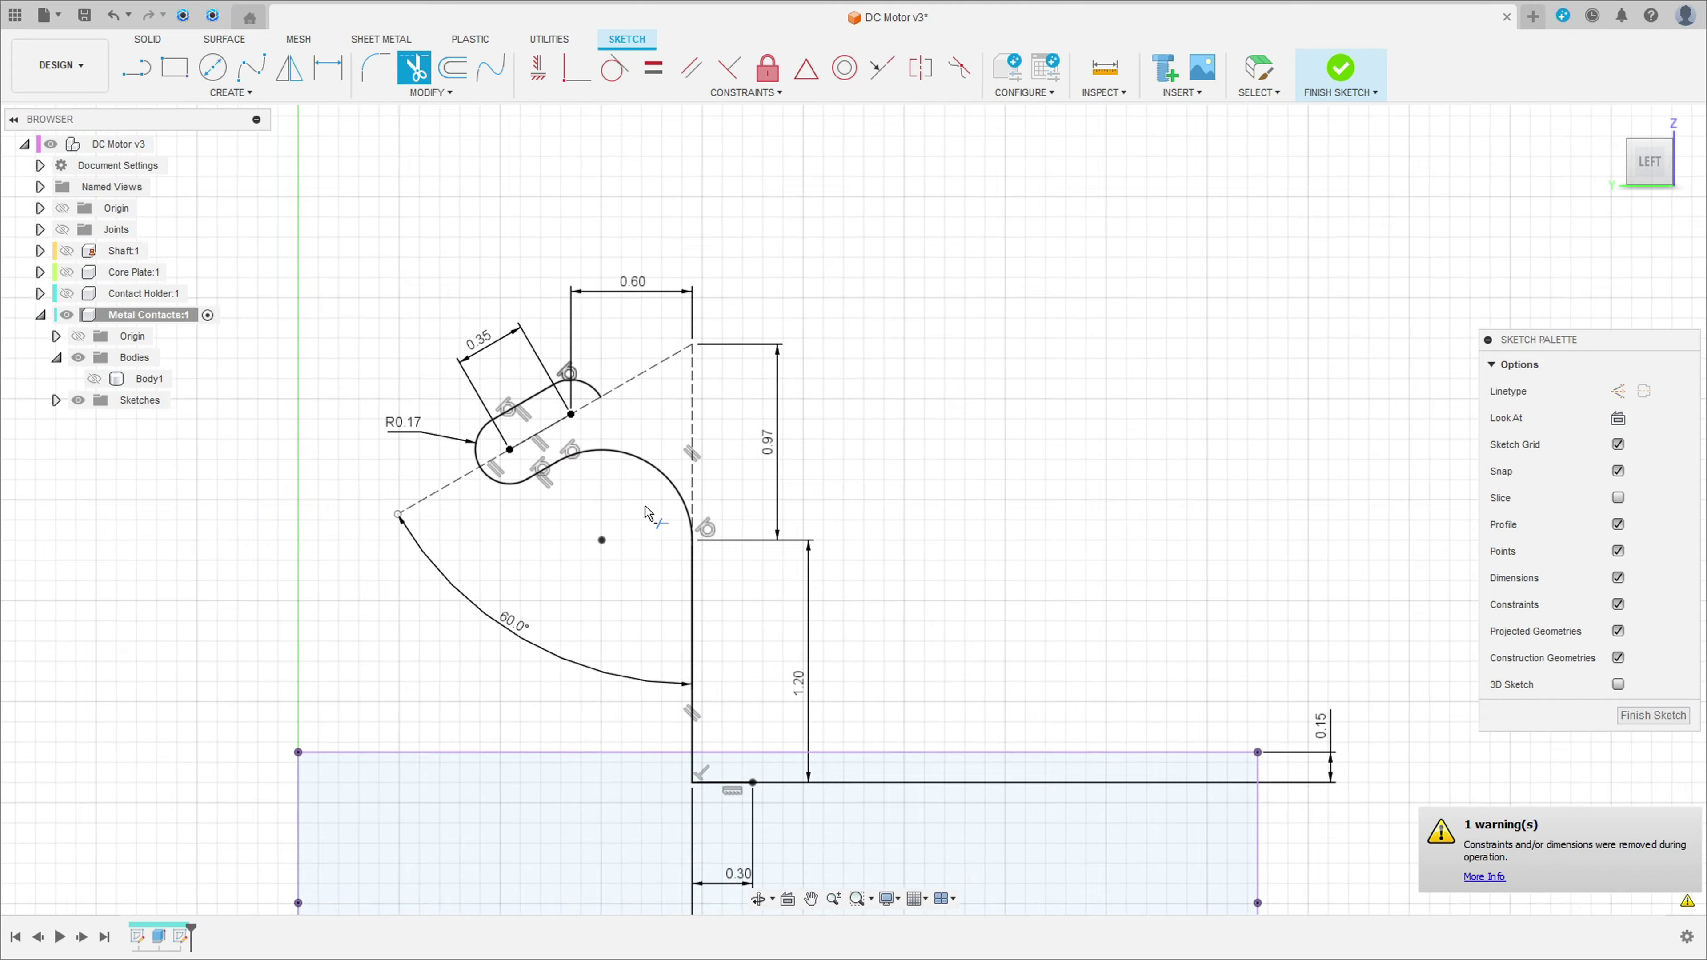
pyautogui.moveTo(672, 559); pyautogui.dragTo(707, 472, button='middle')
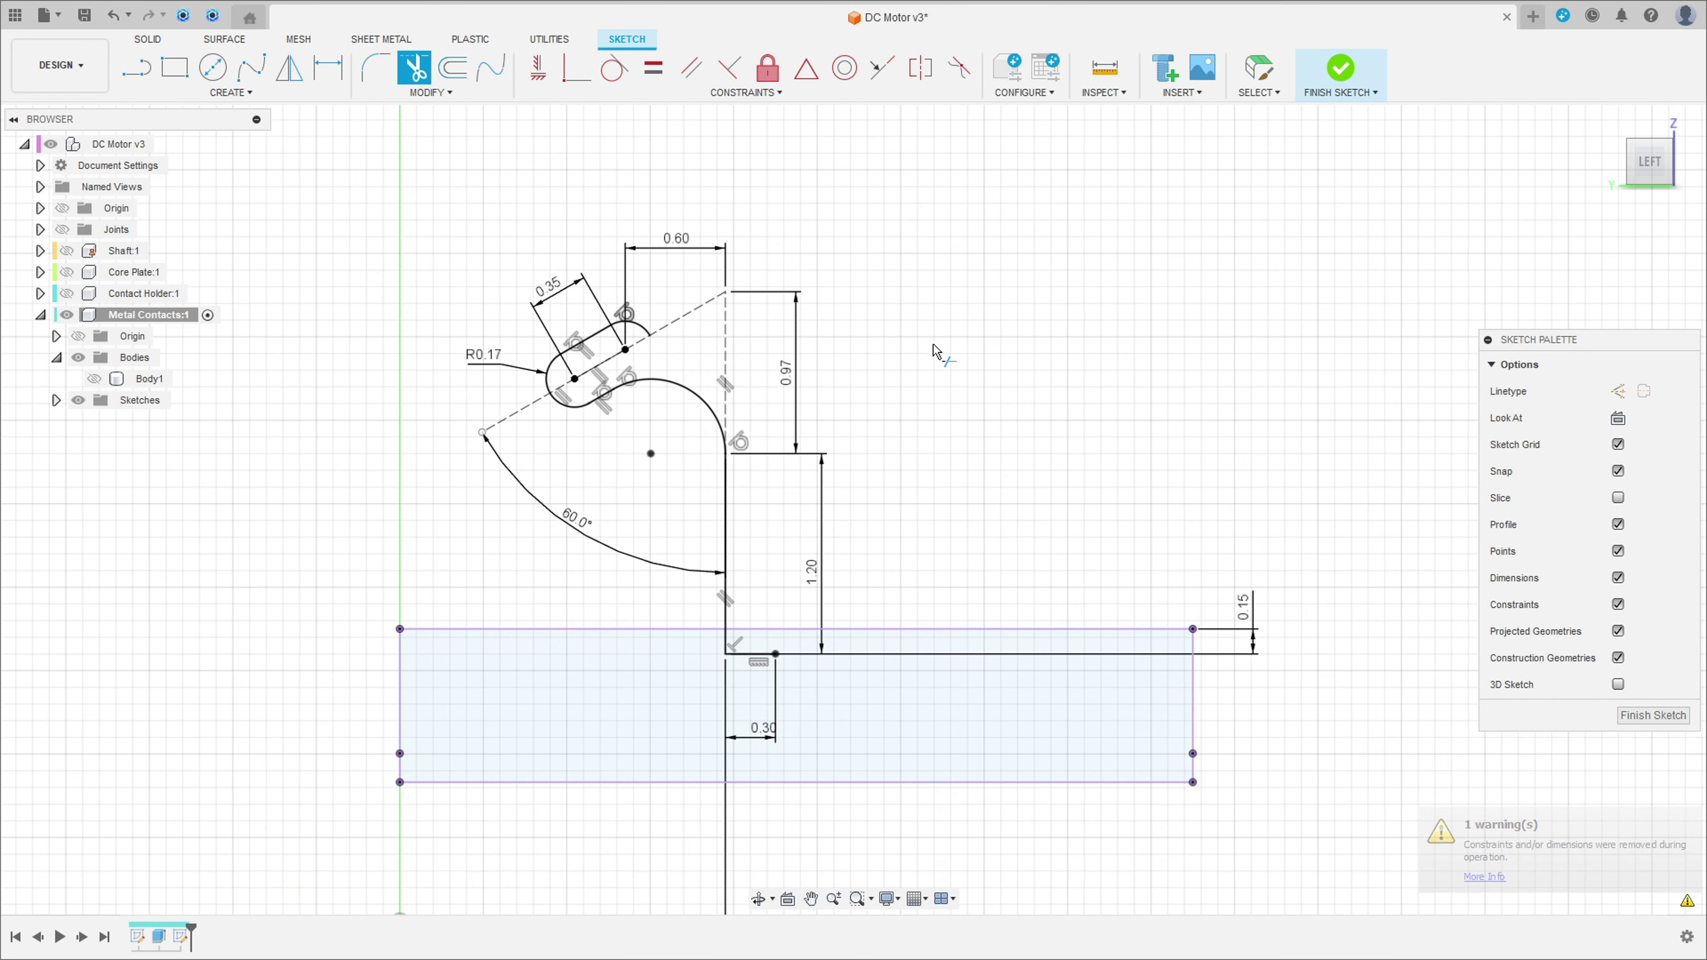
pyautogui.click(1341, 67)
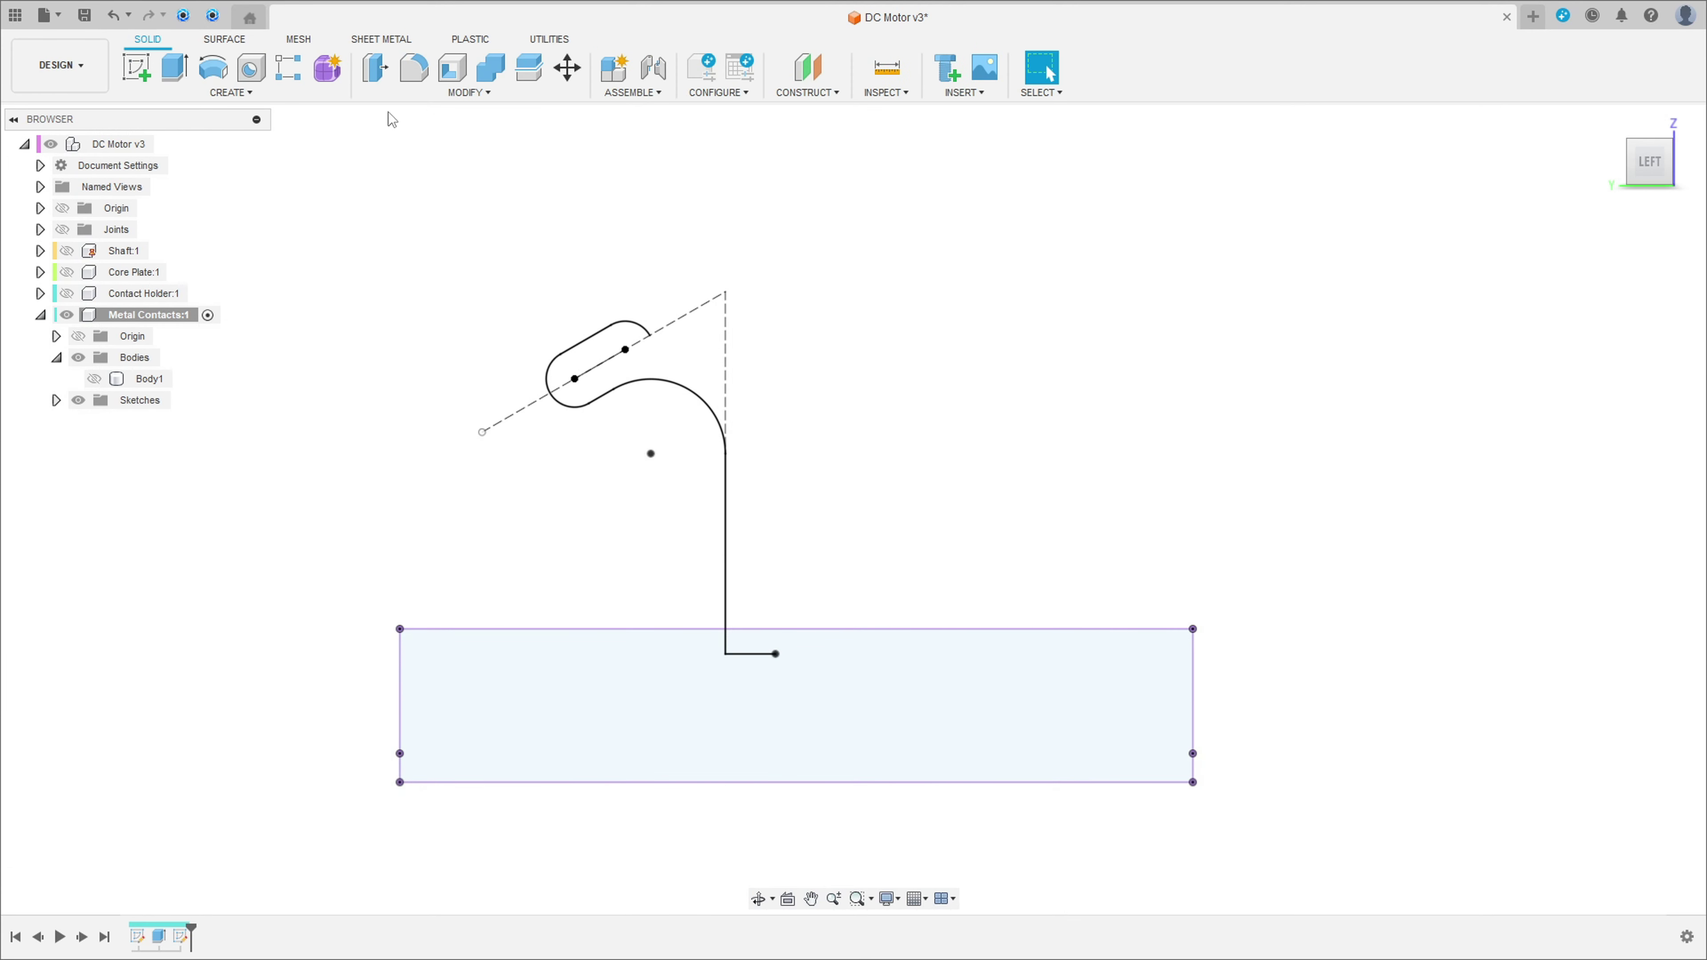
# Step: Extrude the open hook profile chain as a new surface body, symmetrically with a 1.25 mm whole length
pyautogui.click(224, 41)
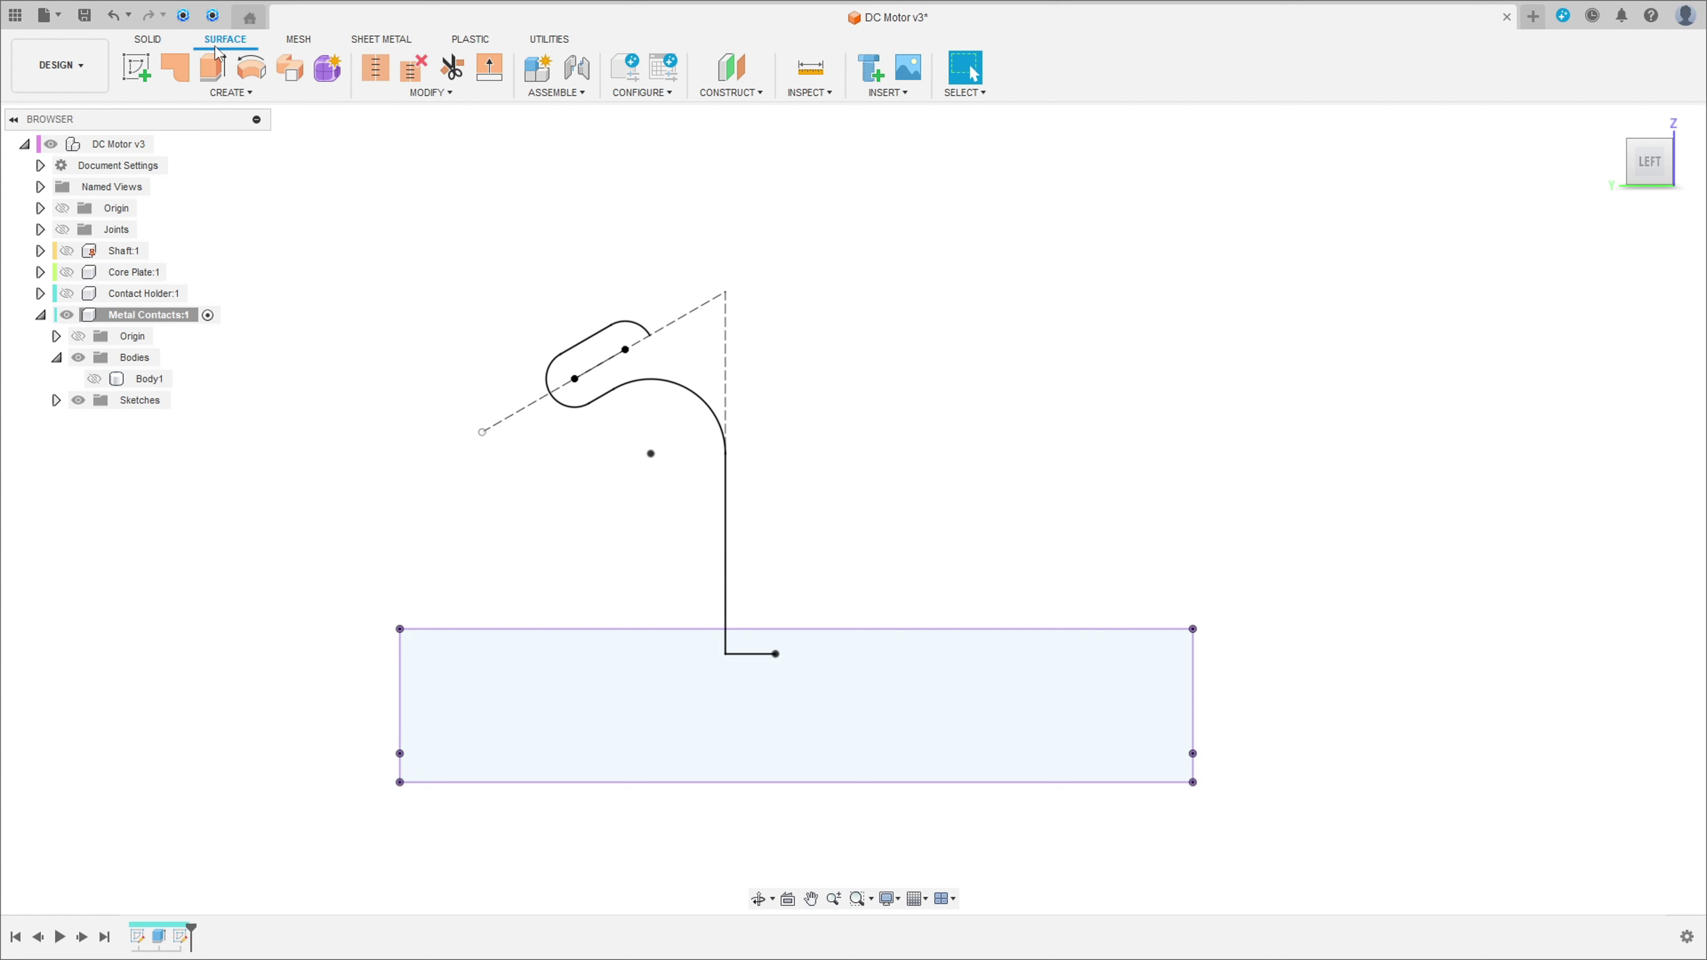
pyautogui.click(214, 69)
pyautogui.click(680, 392)
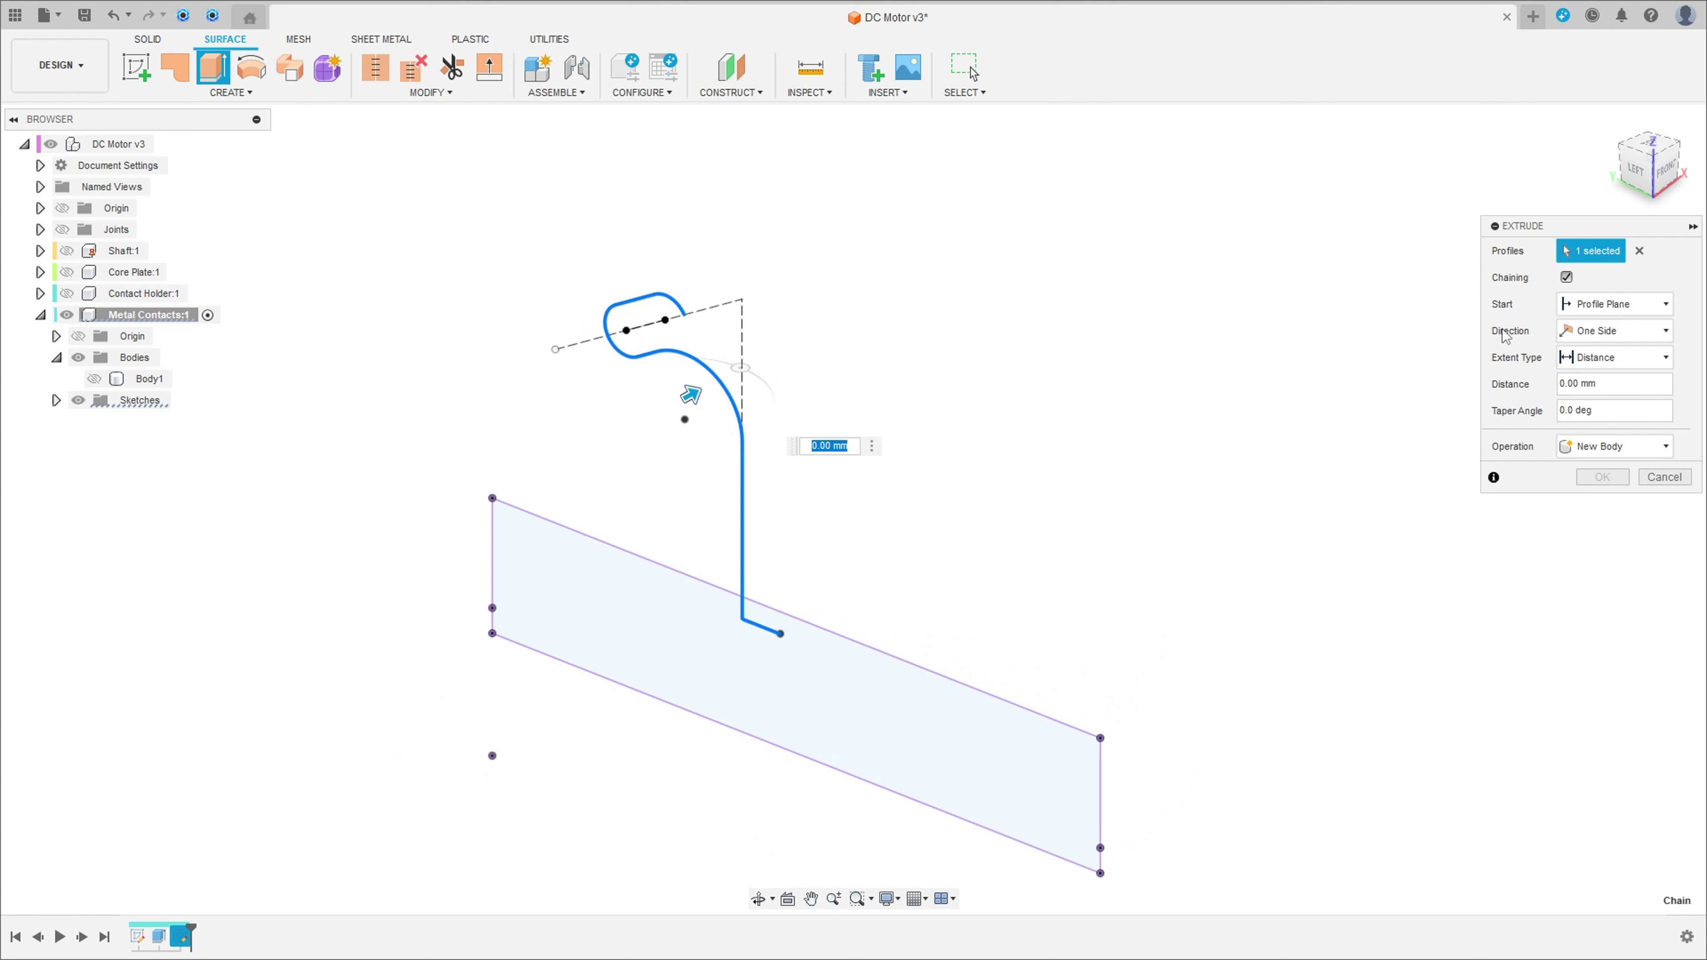
pyautogui.click(1627, 331)
pyautogui.click(1605, 381)
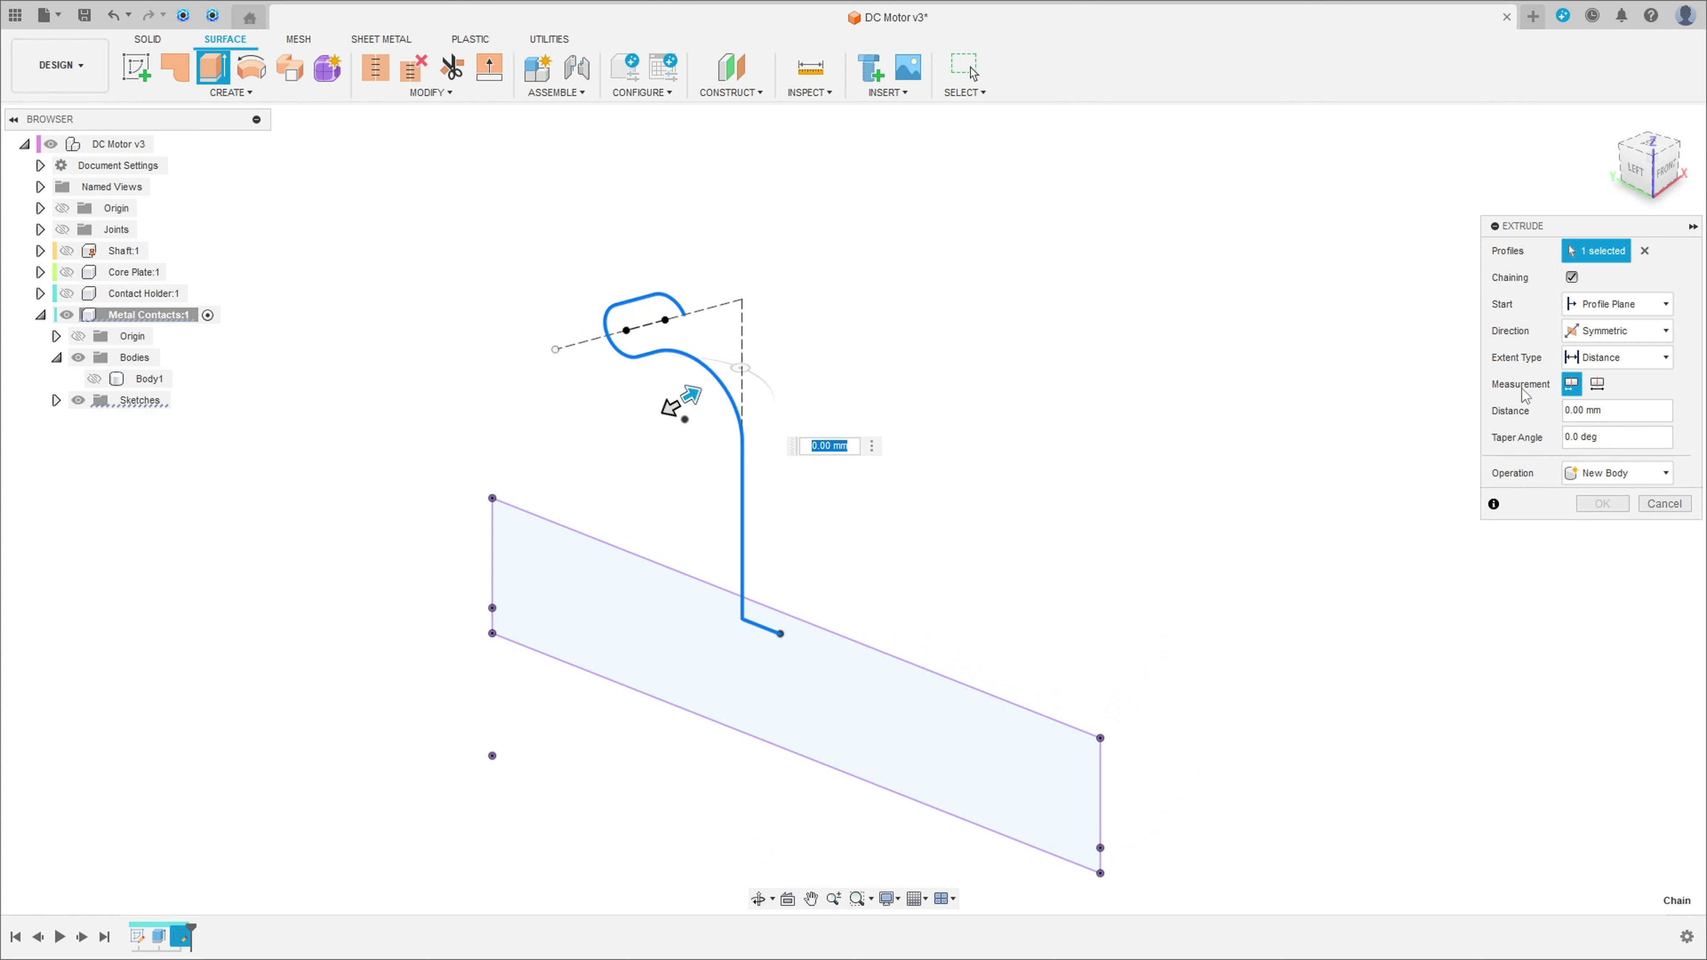
pyautogui.click(1598, 383)
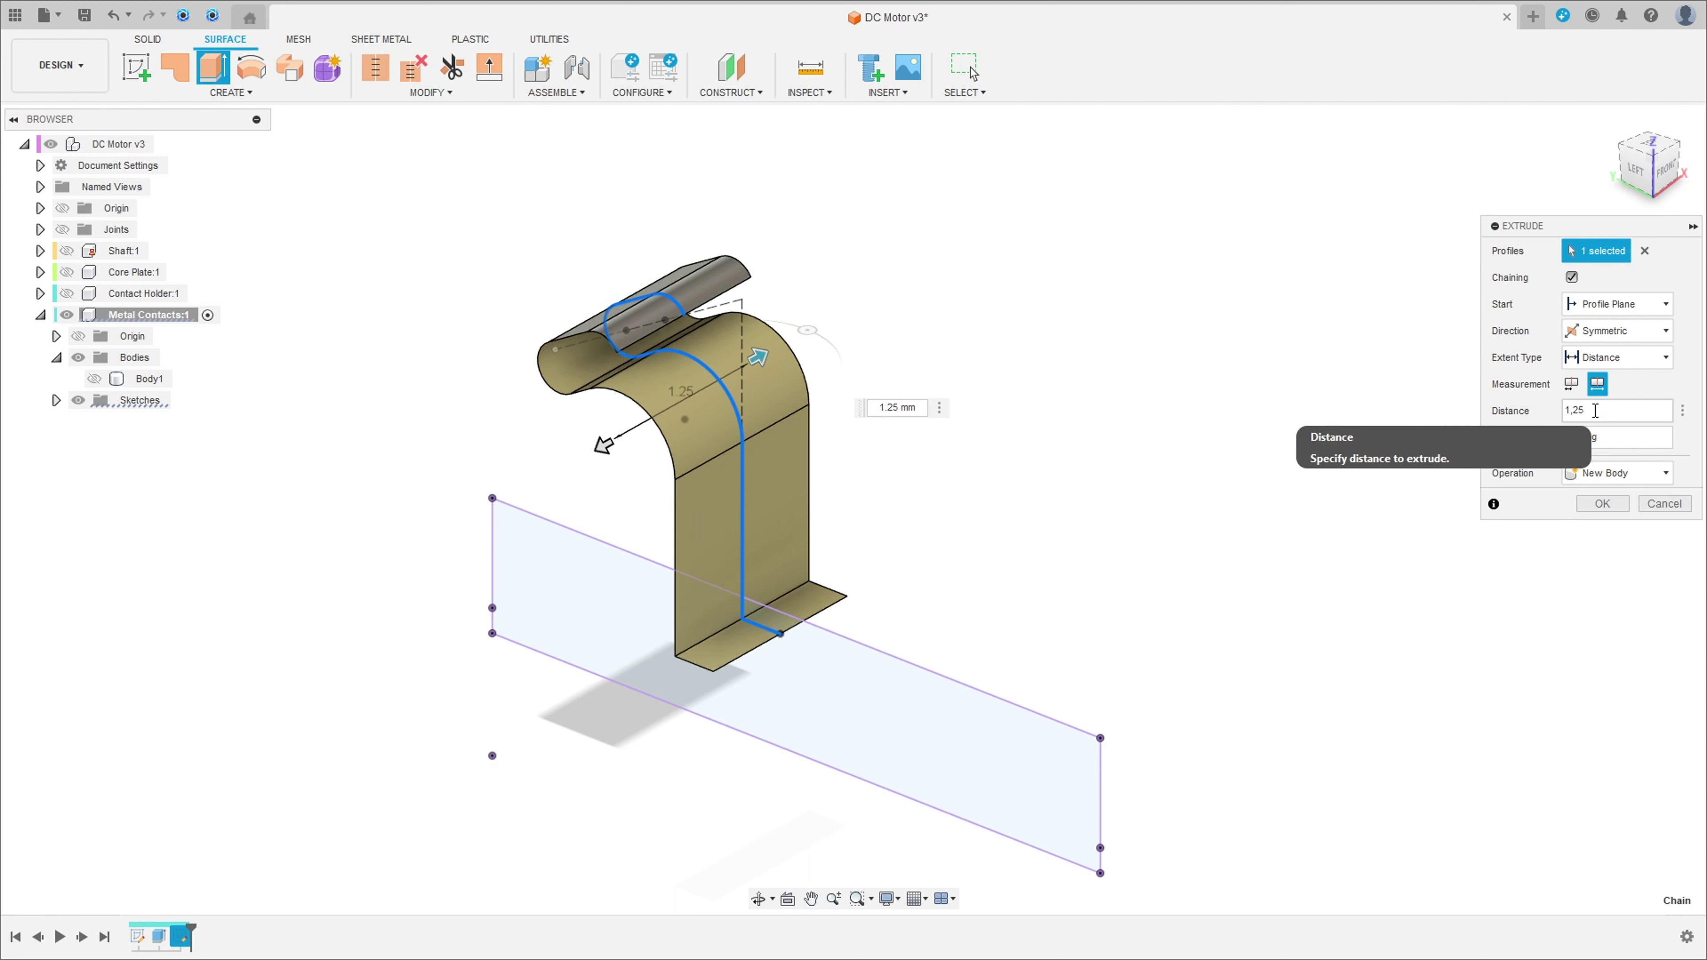
pyautogui.click(1606, 502)
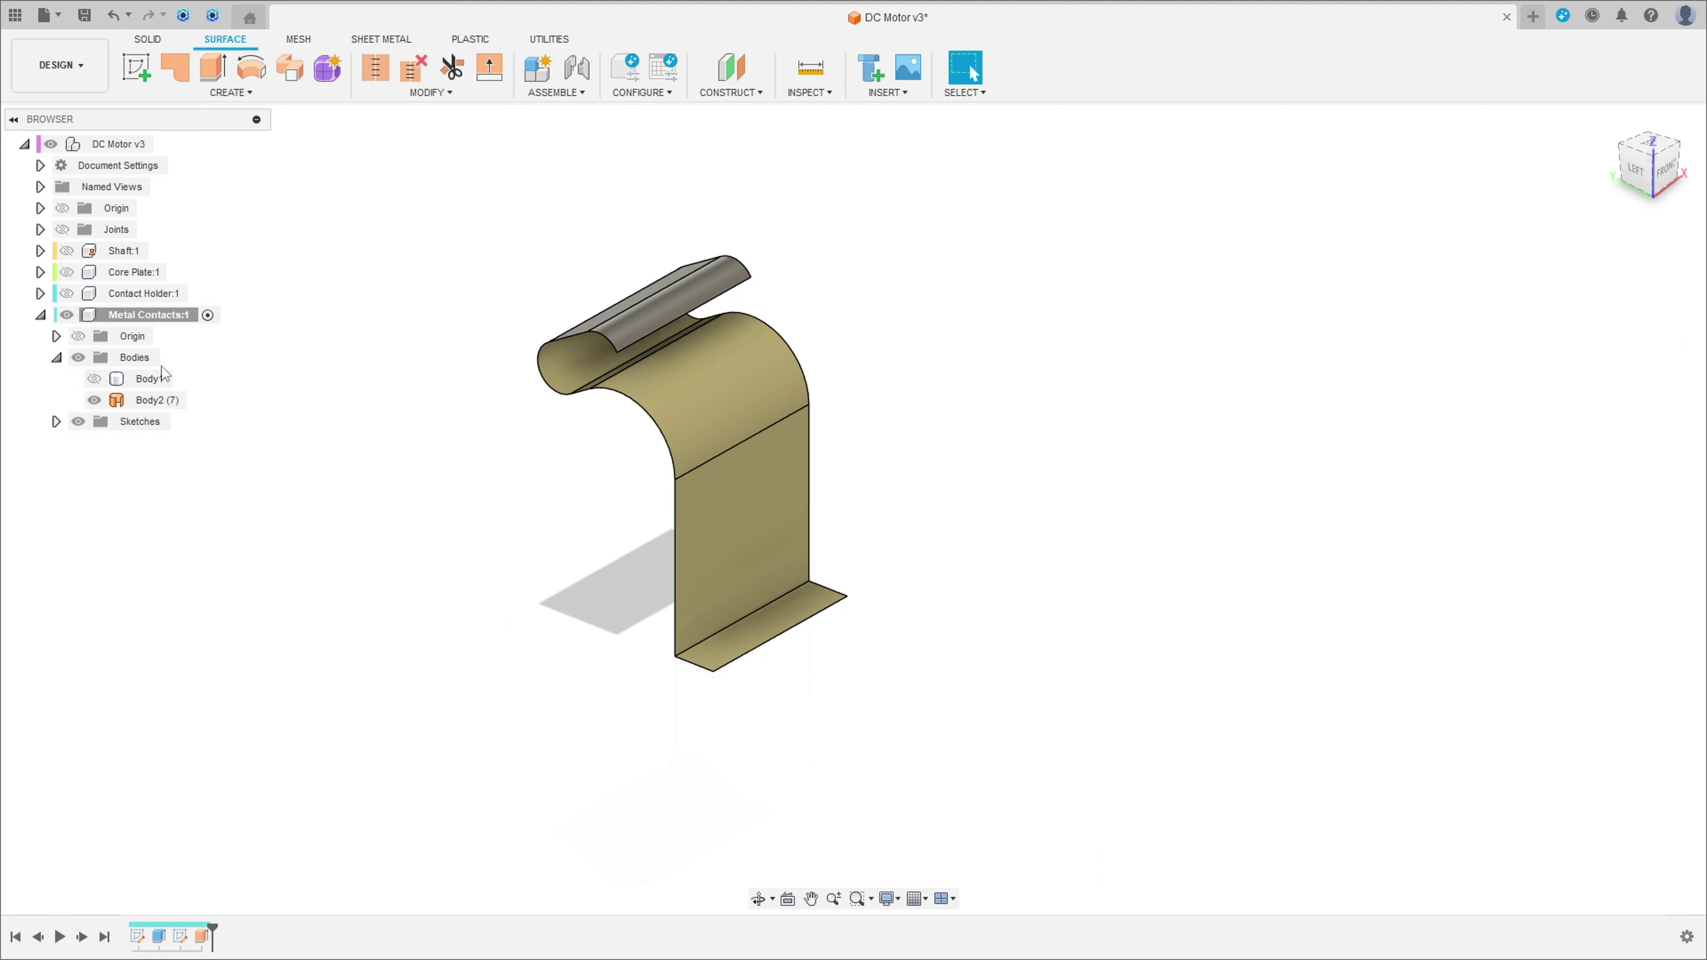
# Step: Show the curved contact body and thicken the hook surface by 0.20 mm on one side, joining it to that body
pyautogui.click(94, 379)
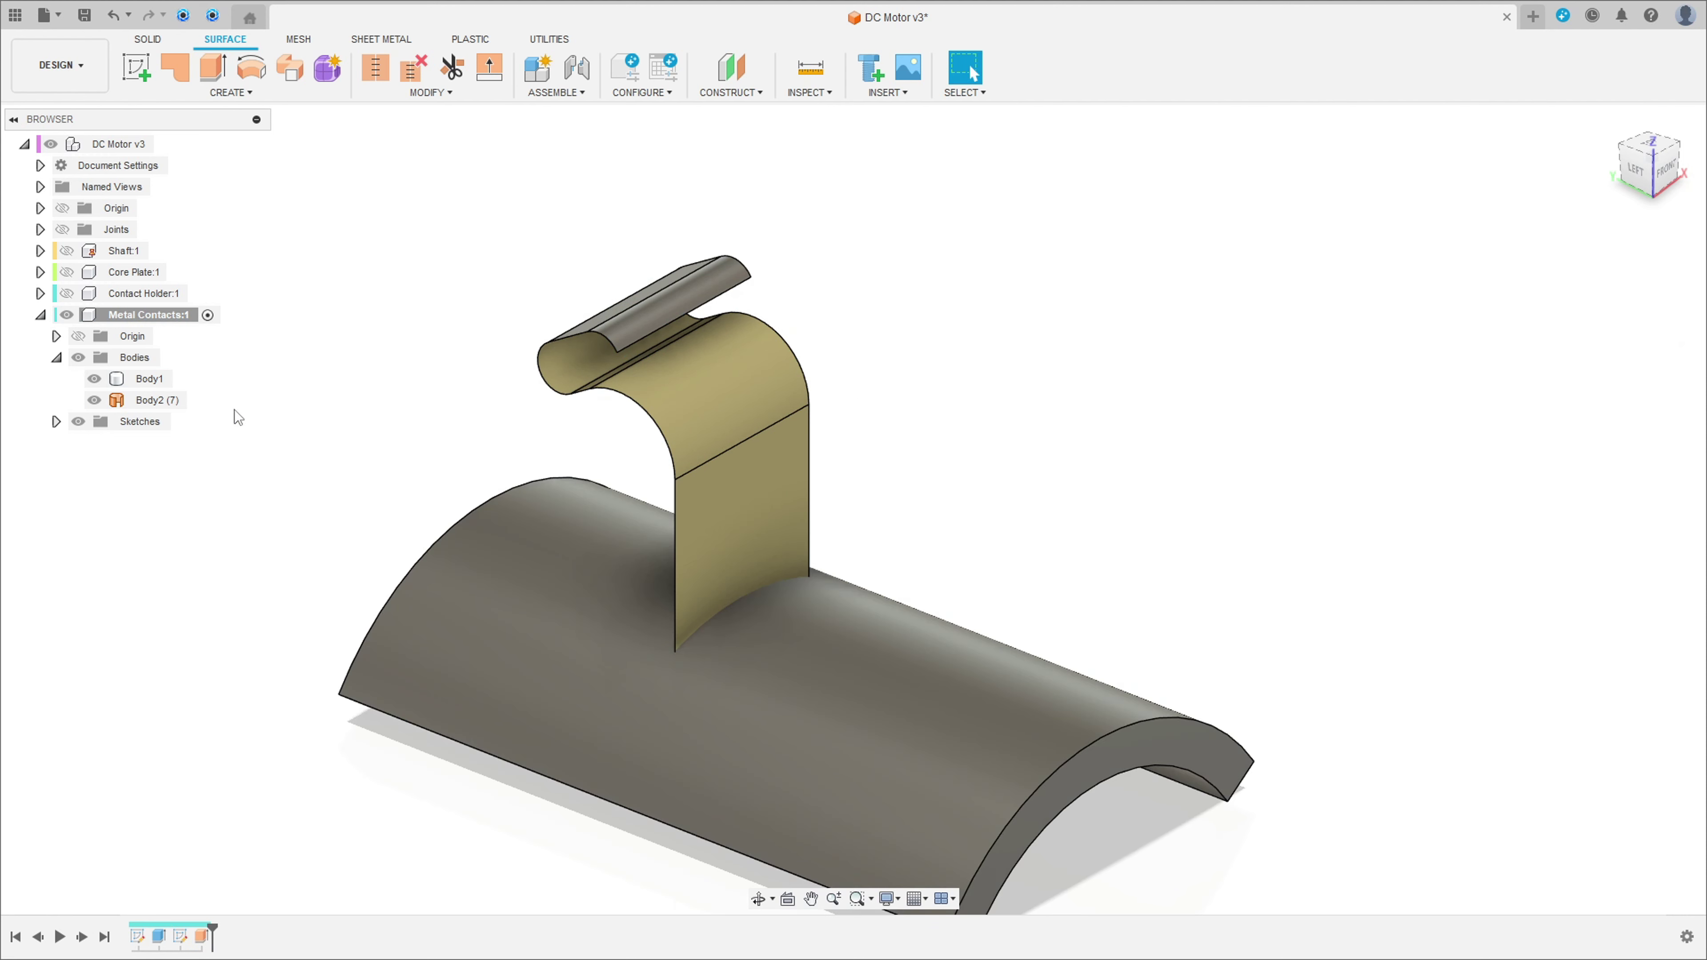
pyautogui.click(231, 92)
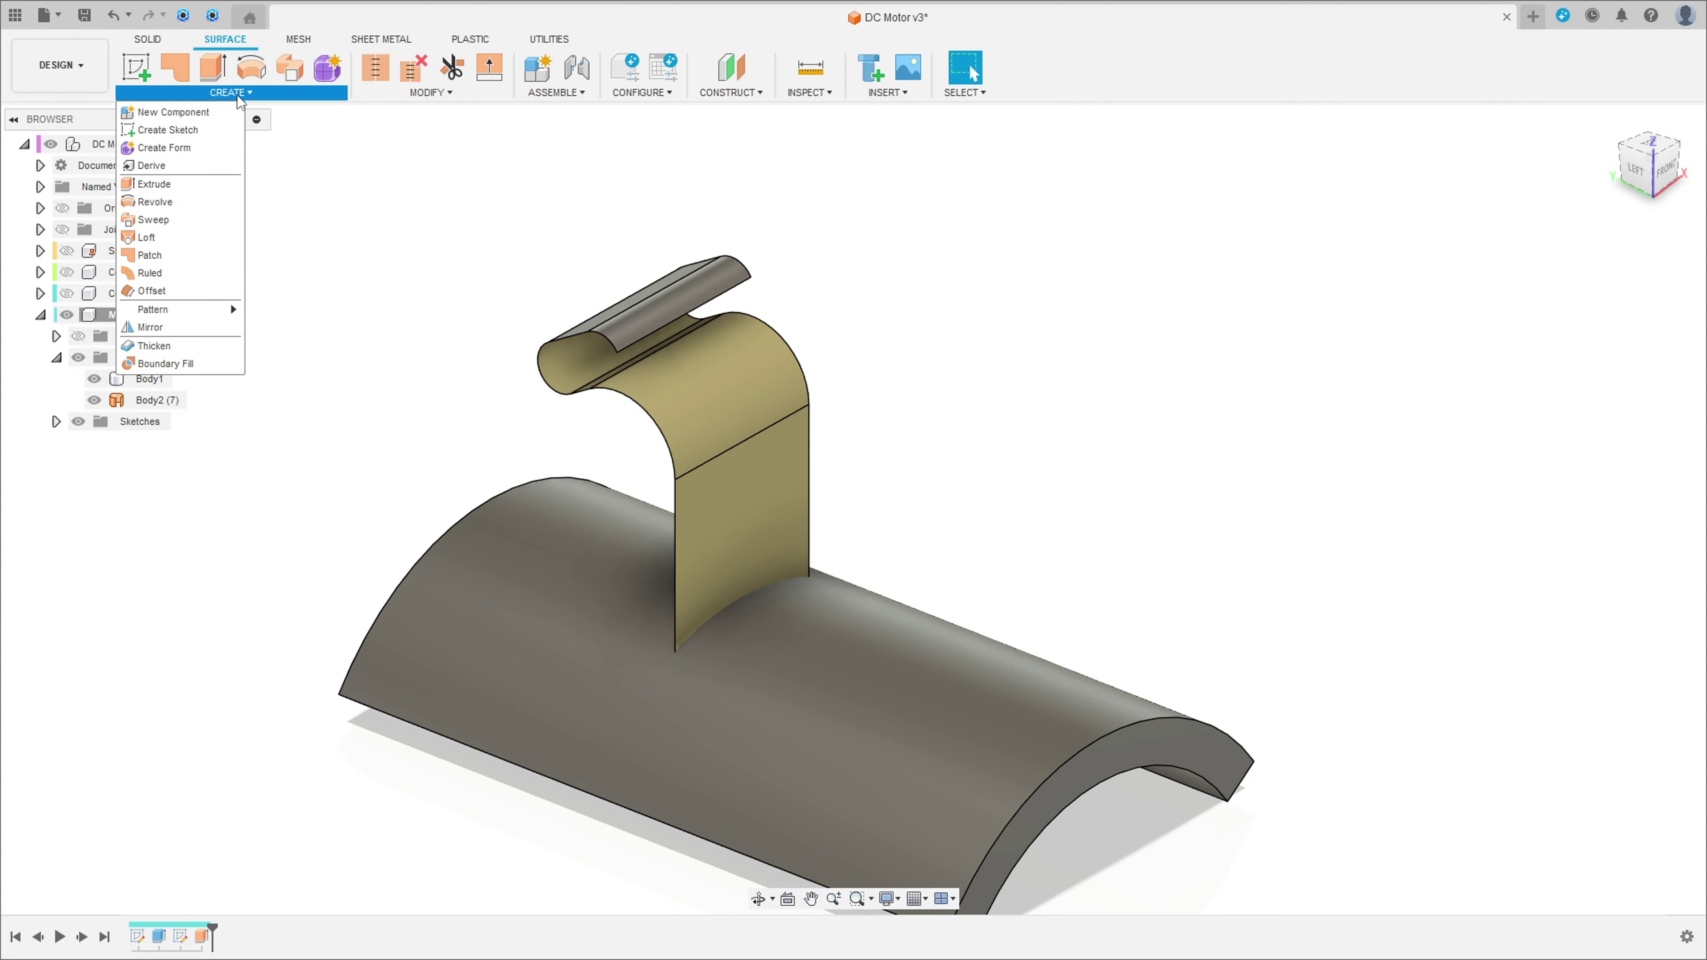
pyautogui.click(167, 352)
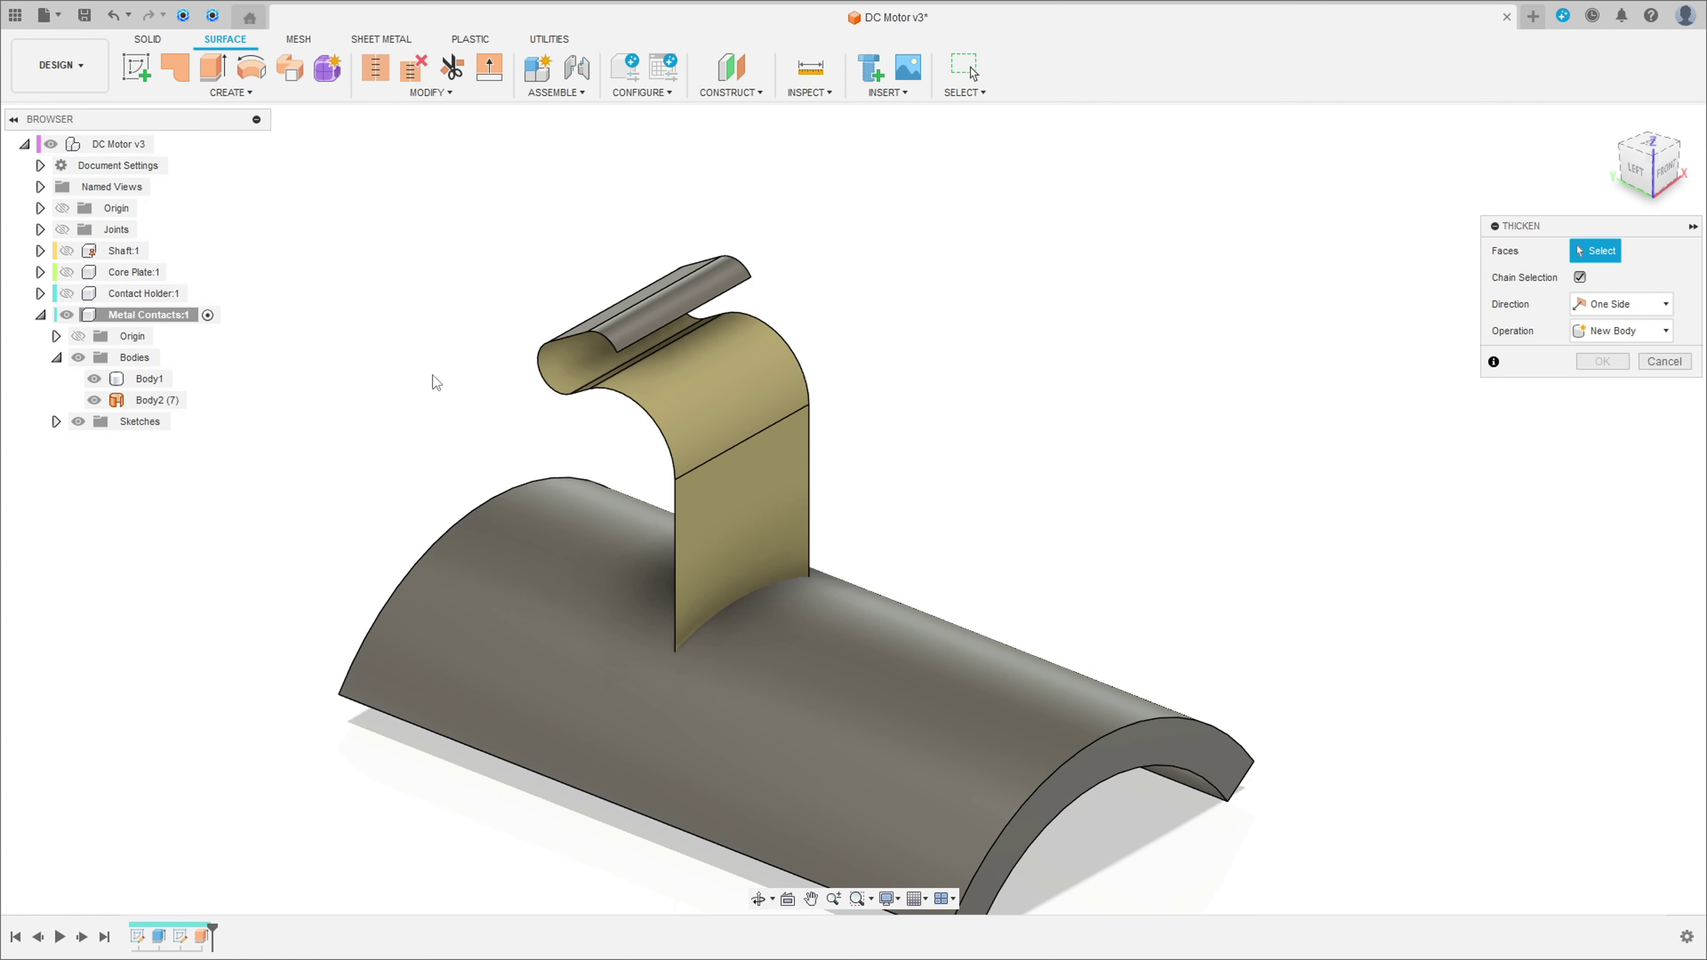
pyautogui.click(753, 423)
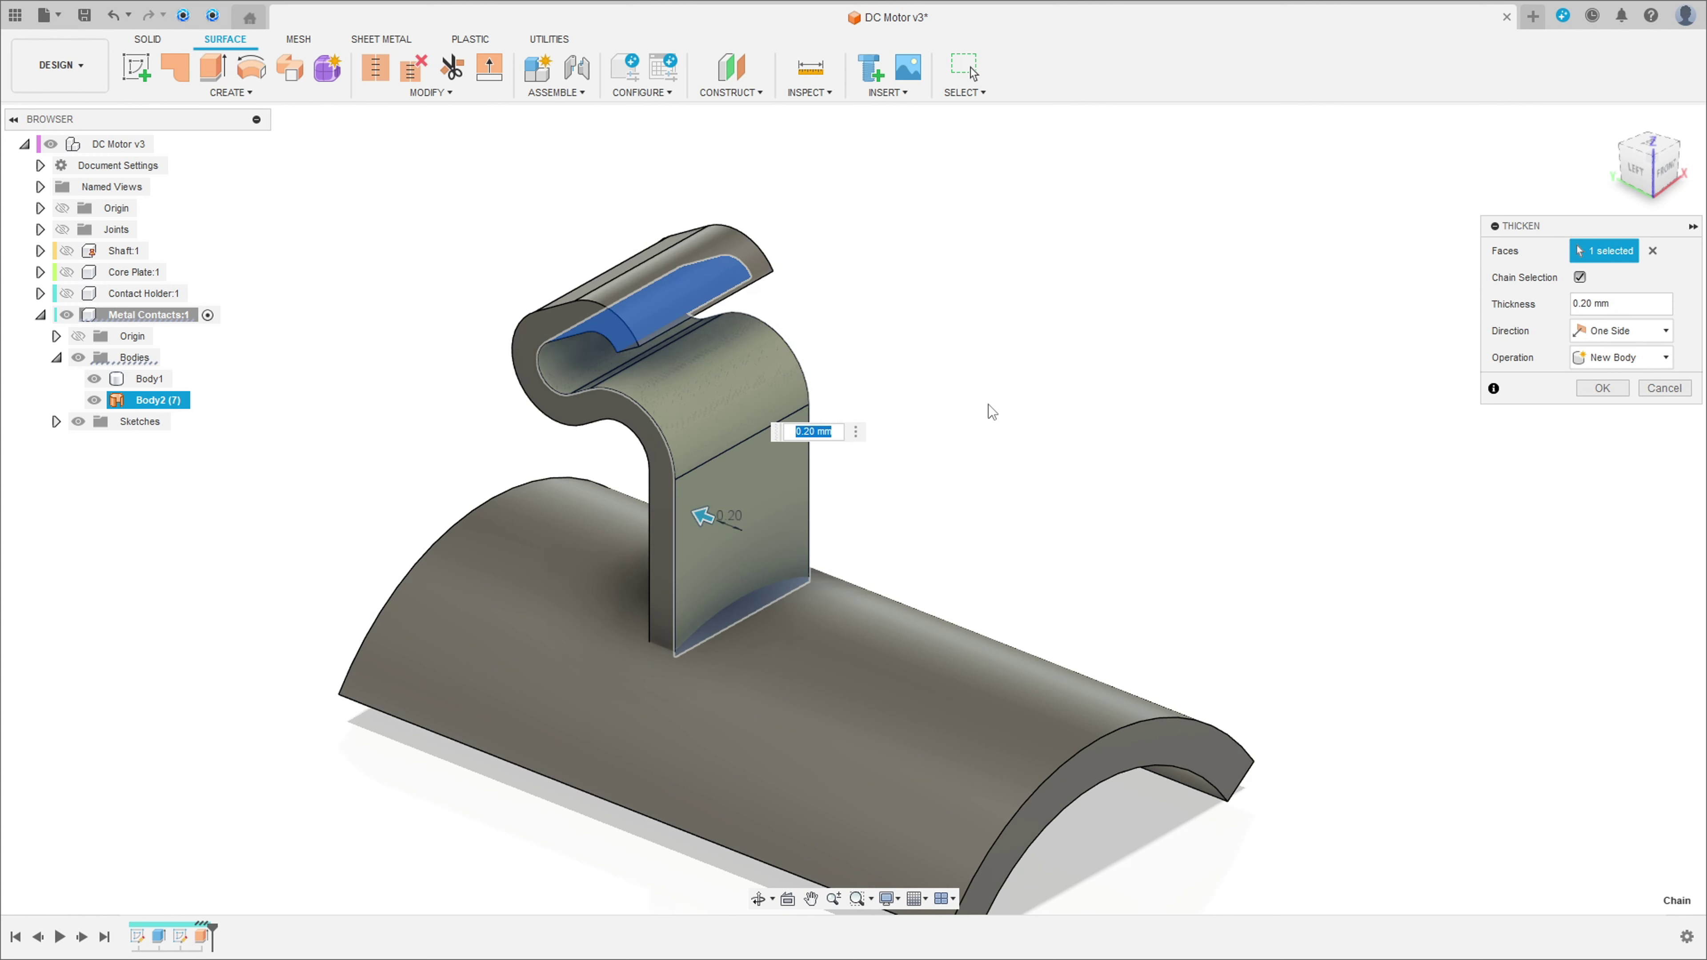
pyautogui.keyDown('shift'); pyautogui.moveTo(988, 404); pyautogui.dragTo(1051, 383, button='middle'); pyautogui.keyUp('shift')
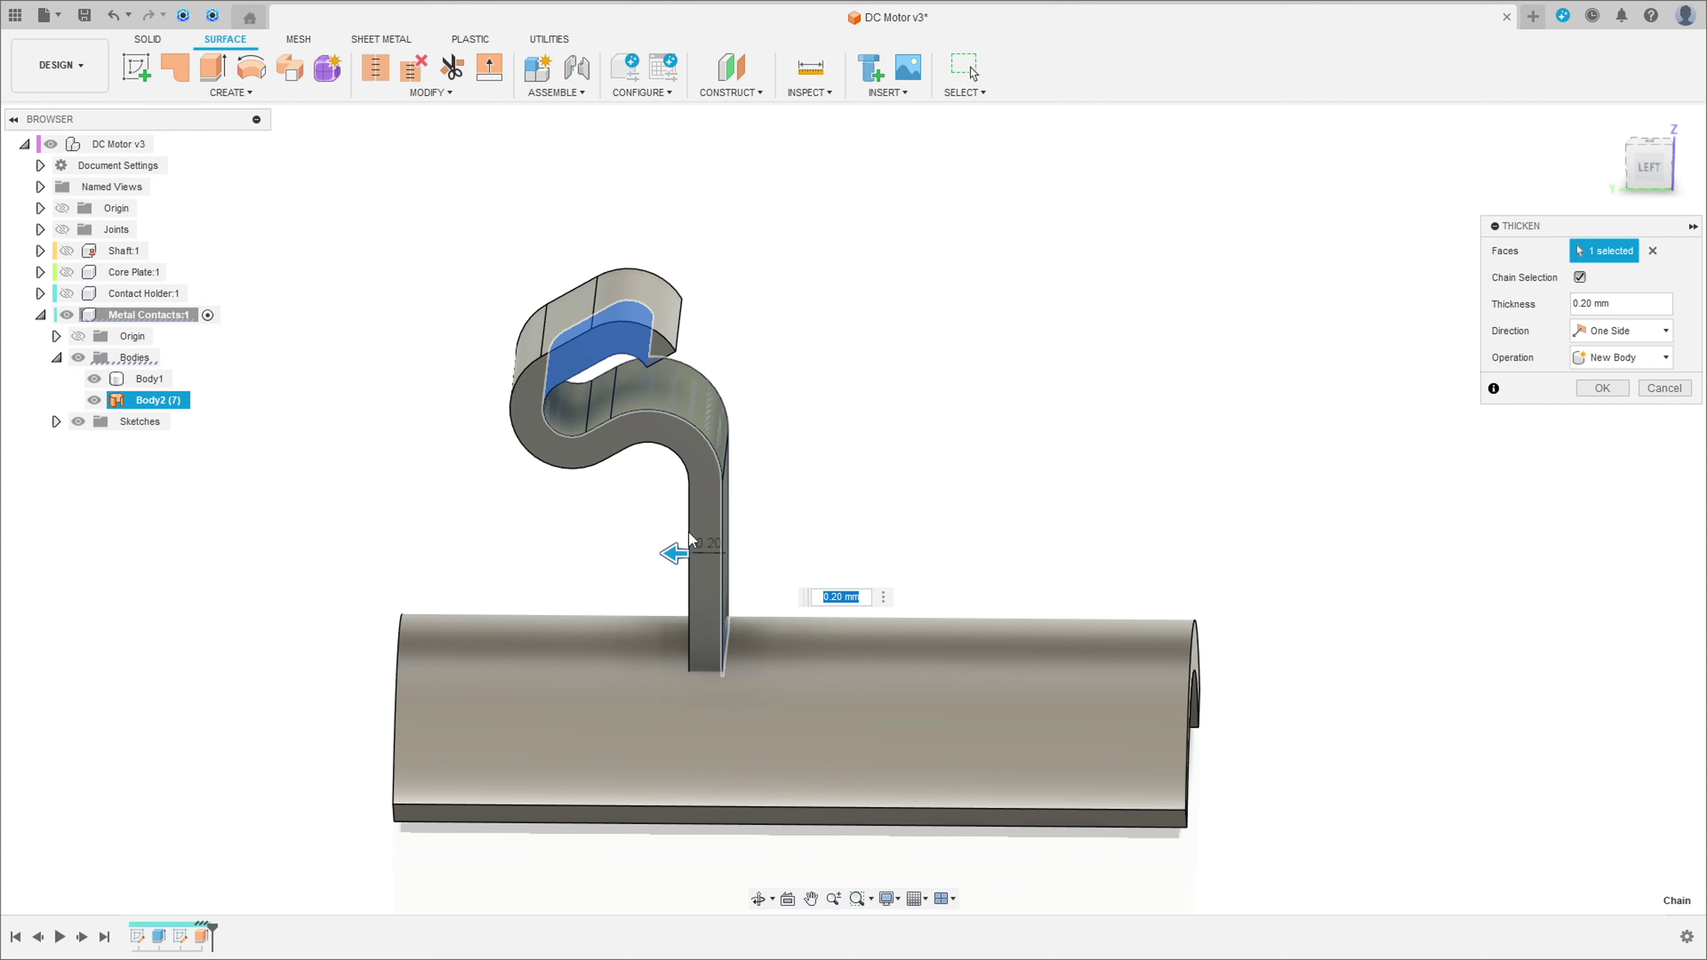
pyautogui.keyDown('shift'); pyautogui.moveTo(666, 450); pyautogui.dragTo(677, 464, button='middle'); pyautogui.keyUp('shift')
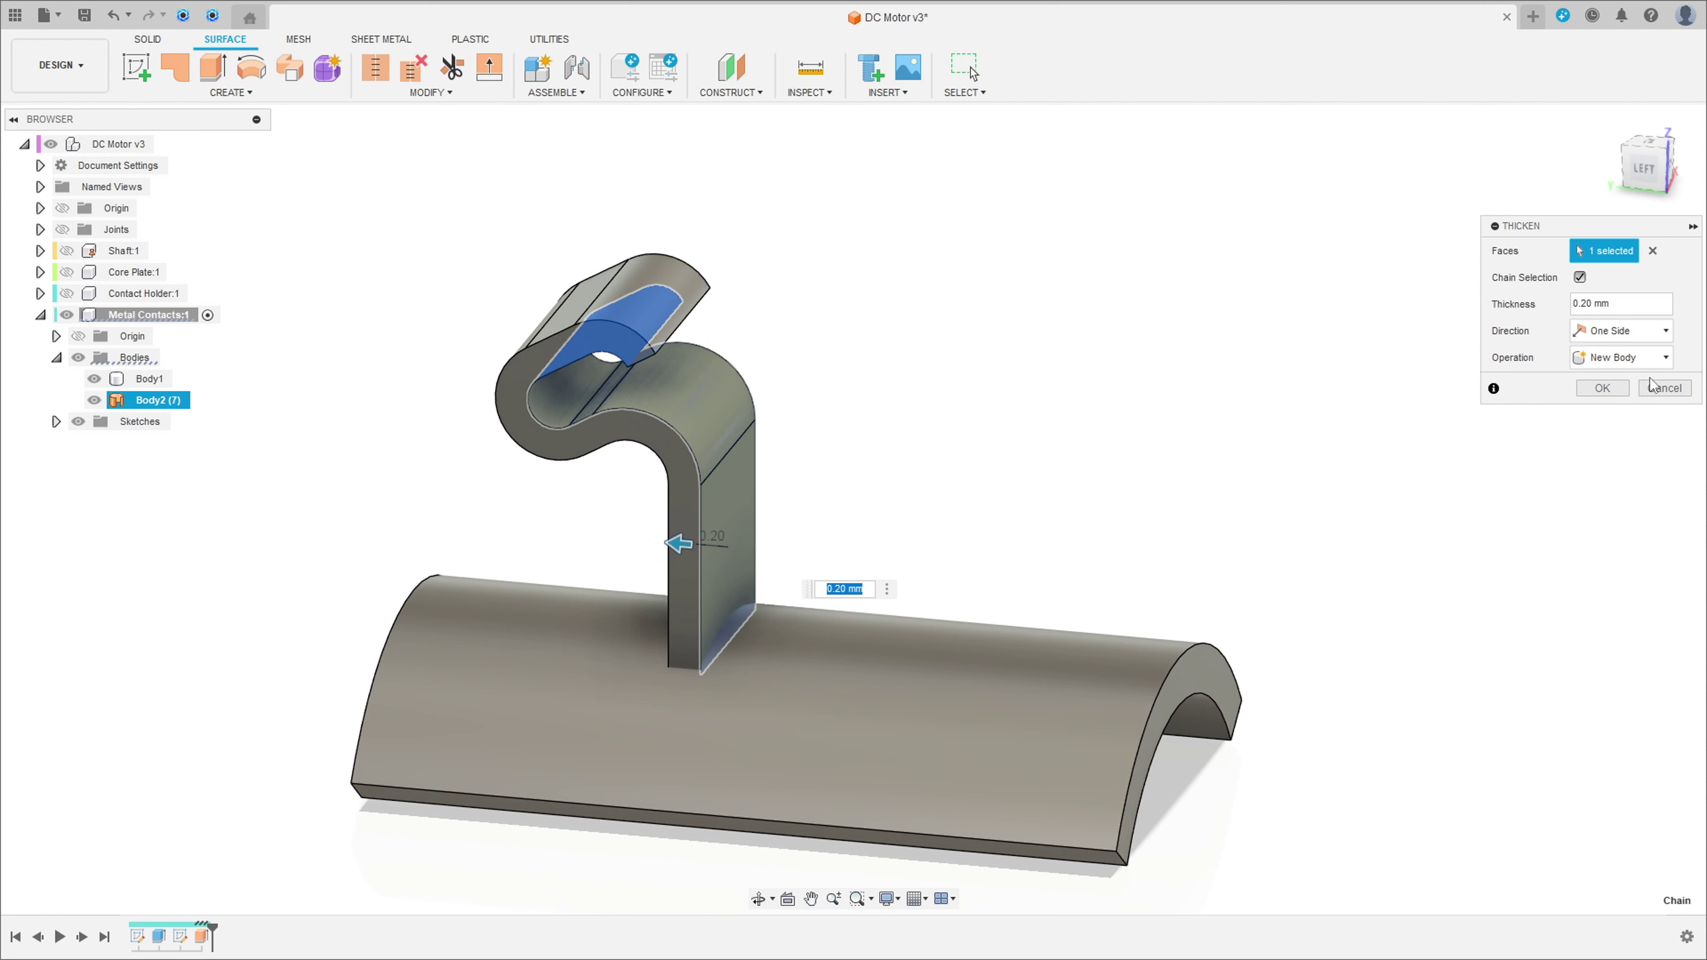
pyautogui.click(1623, 358)
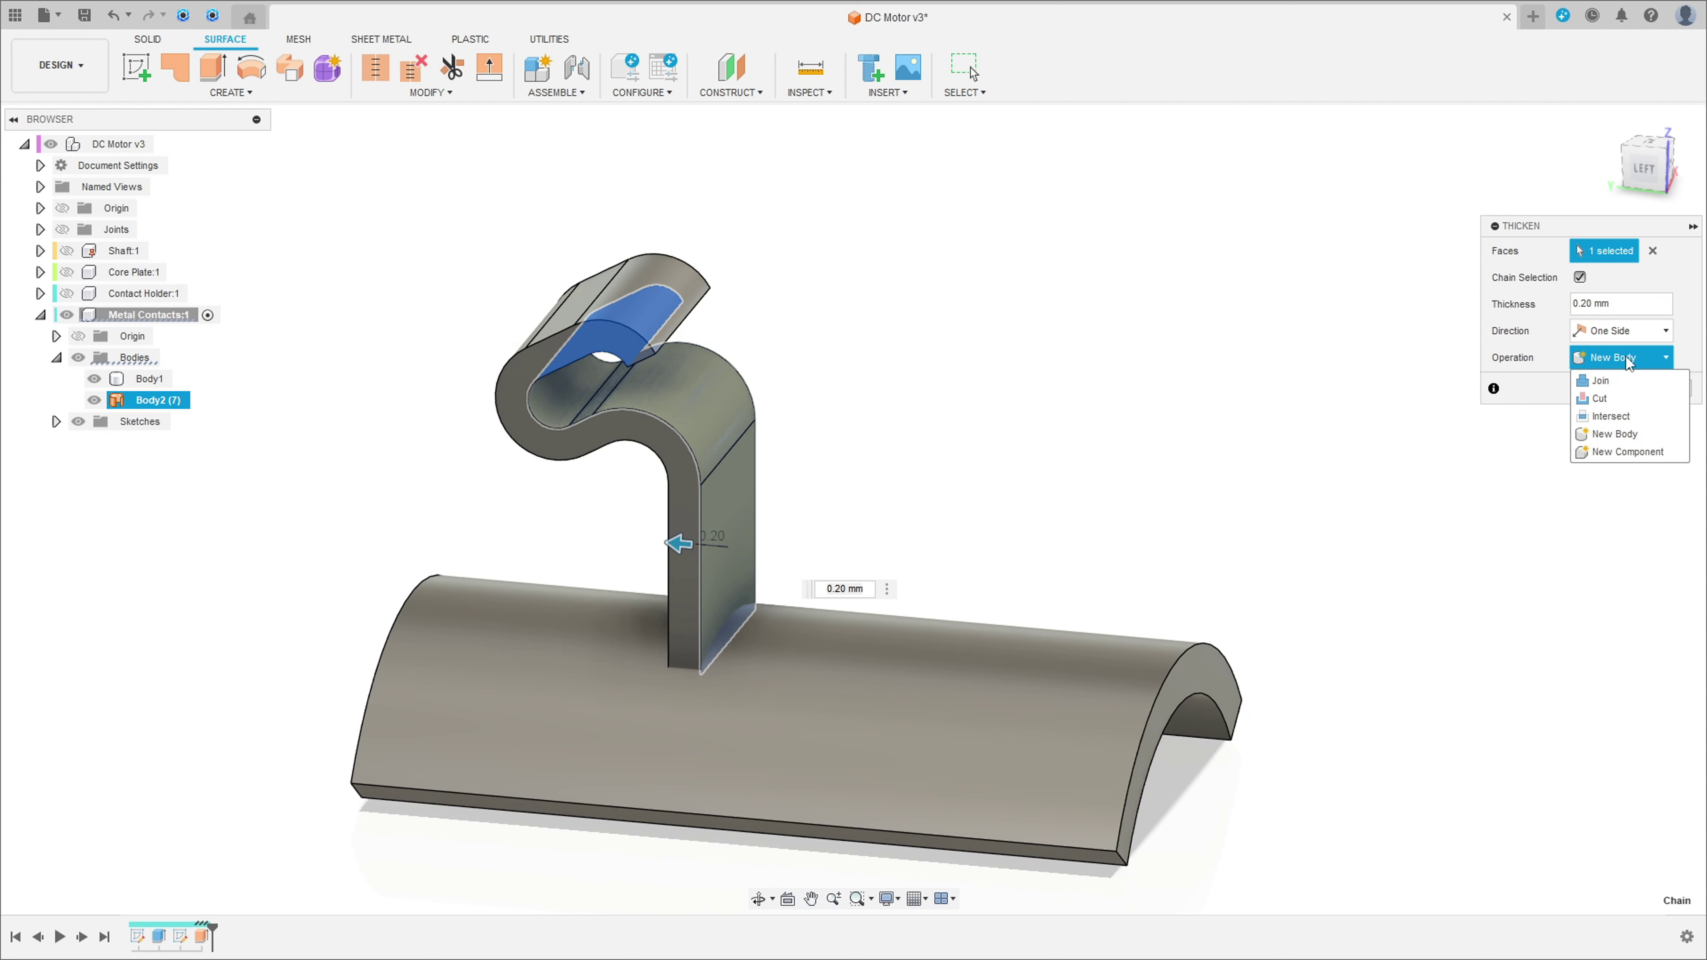
pyautogui.click(1599, 380)
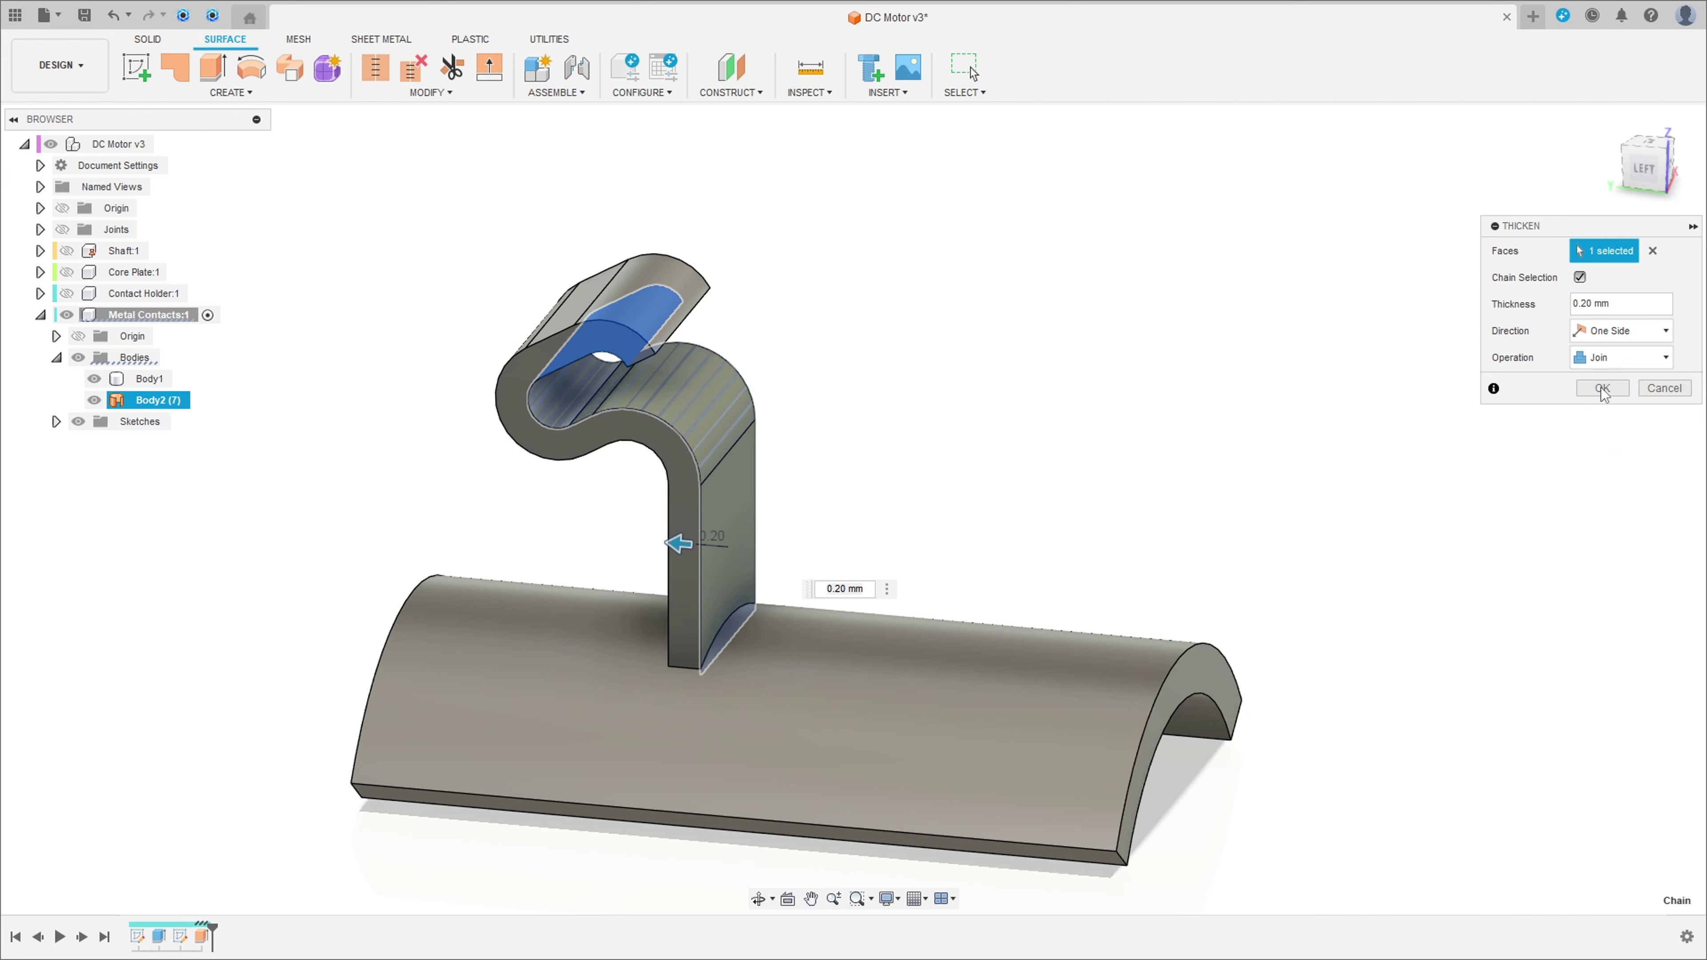
pyautogui.click(1600, 387)
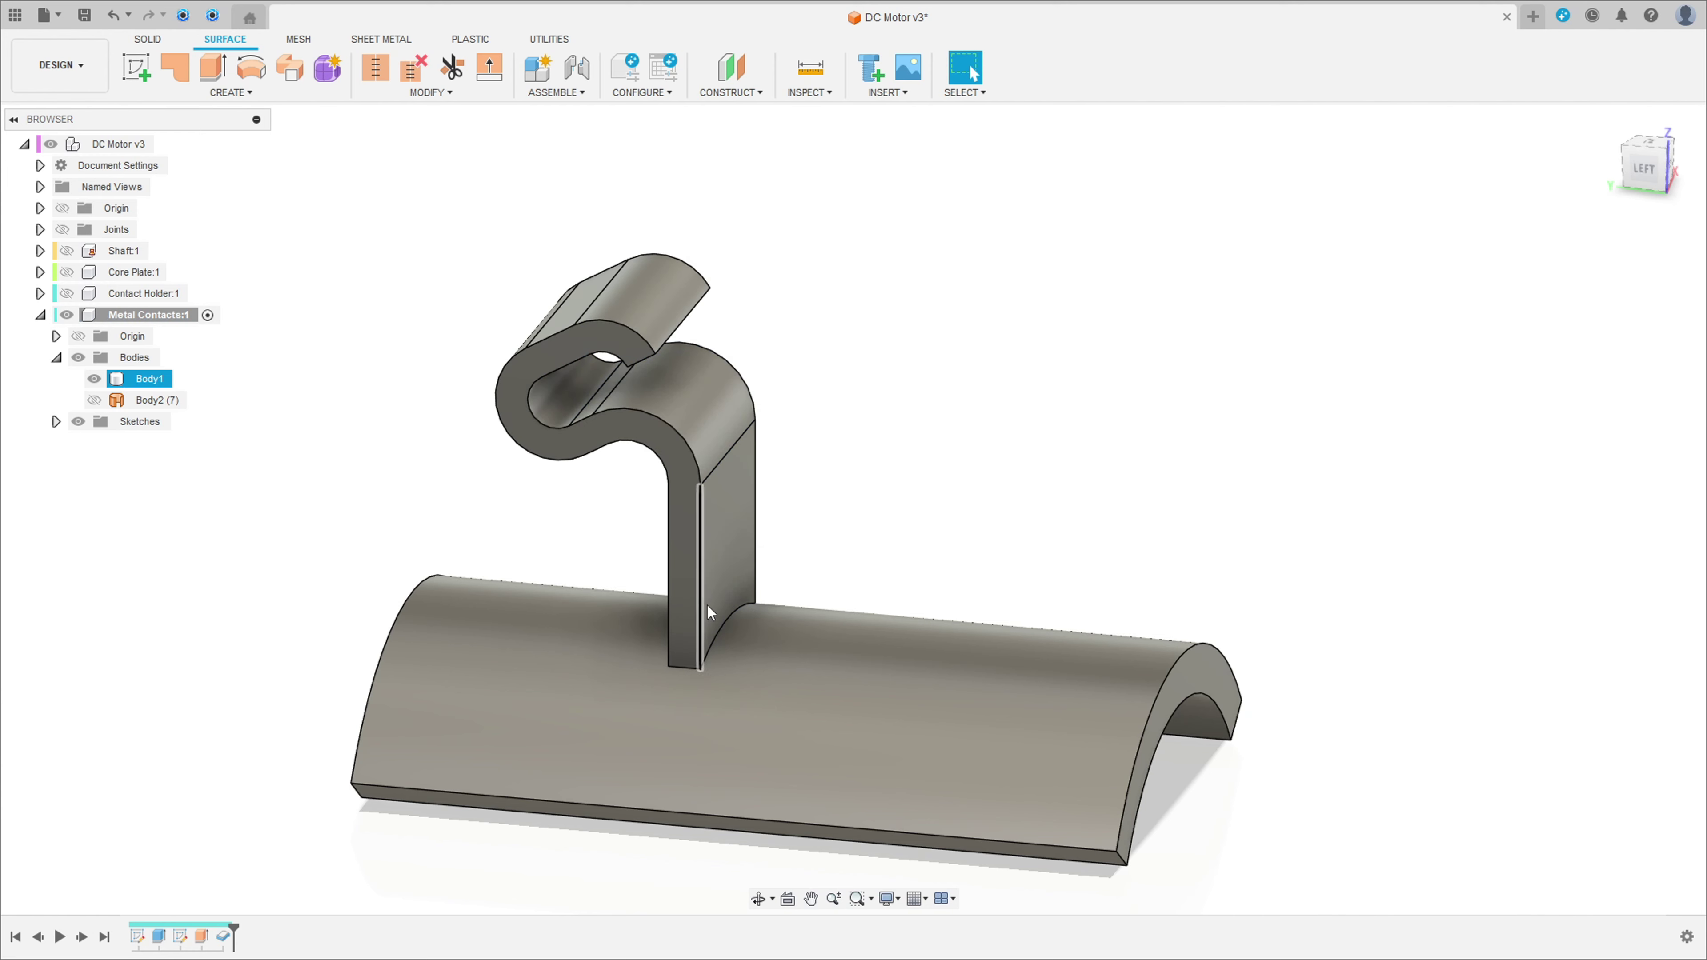
# Step: Examine the thickened hook from several angles, temporarily showing the source surface body for comparison
pyautogui.moveTo(755, 570)
pyautogui.keyDown('shift'); pyautogui.mouseDown(button='middle')
pyautogui.moveTo(744, 527)
pyautogui.moveTo(731, 590)
pyautogui.mouseUp(button='middle'); pyautogui.keyUp('shift')
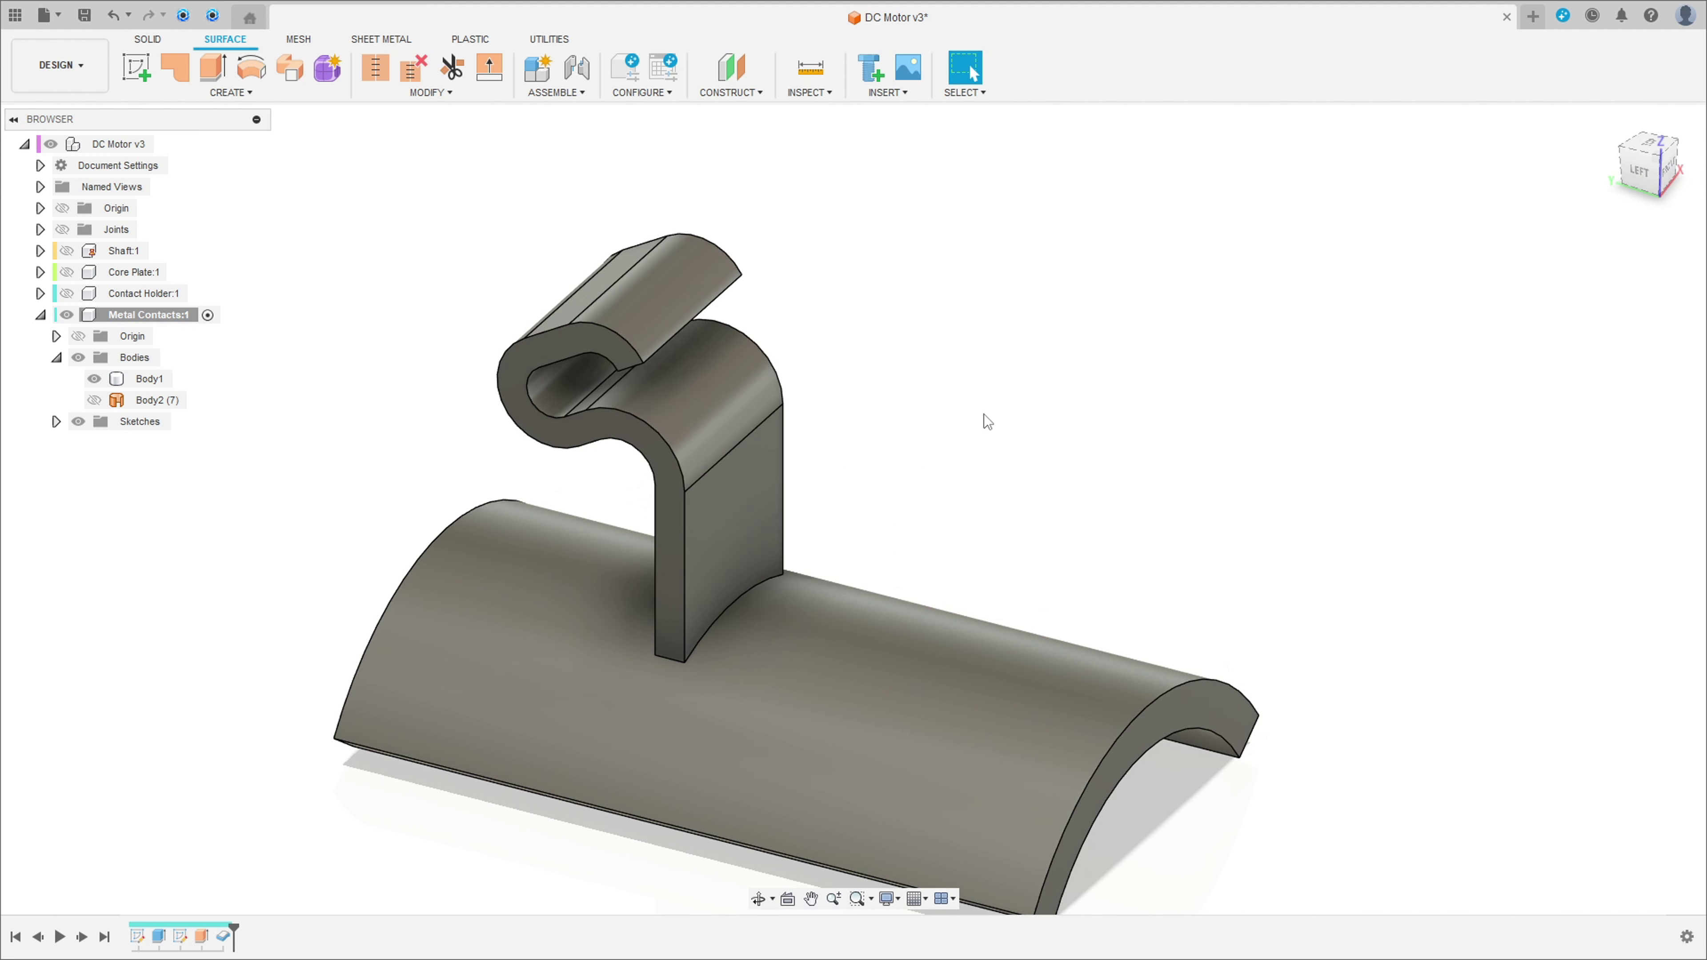
pyautogui.click(94, 403)
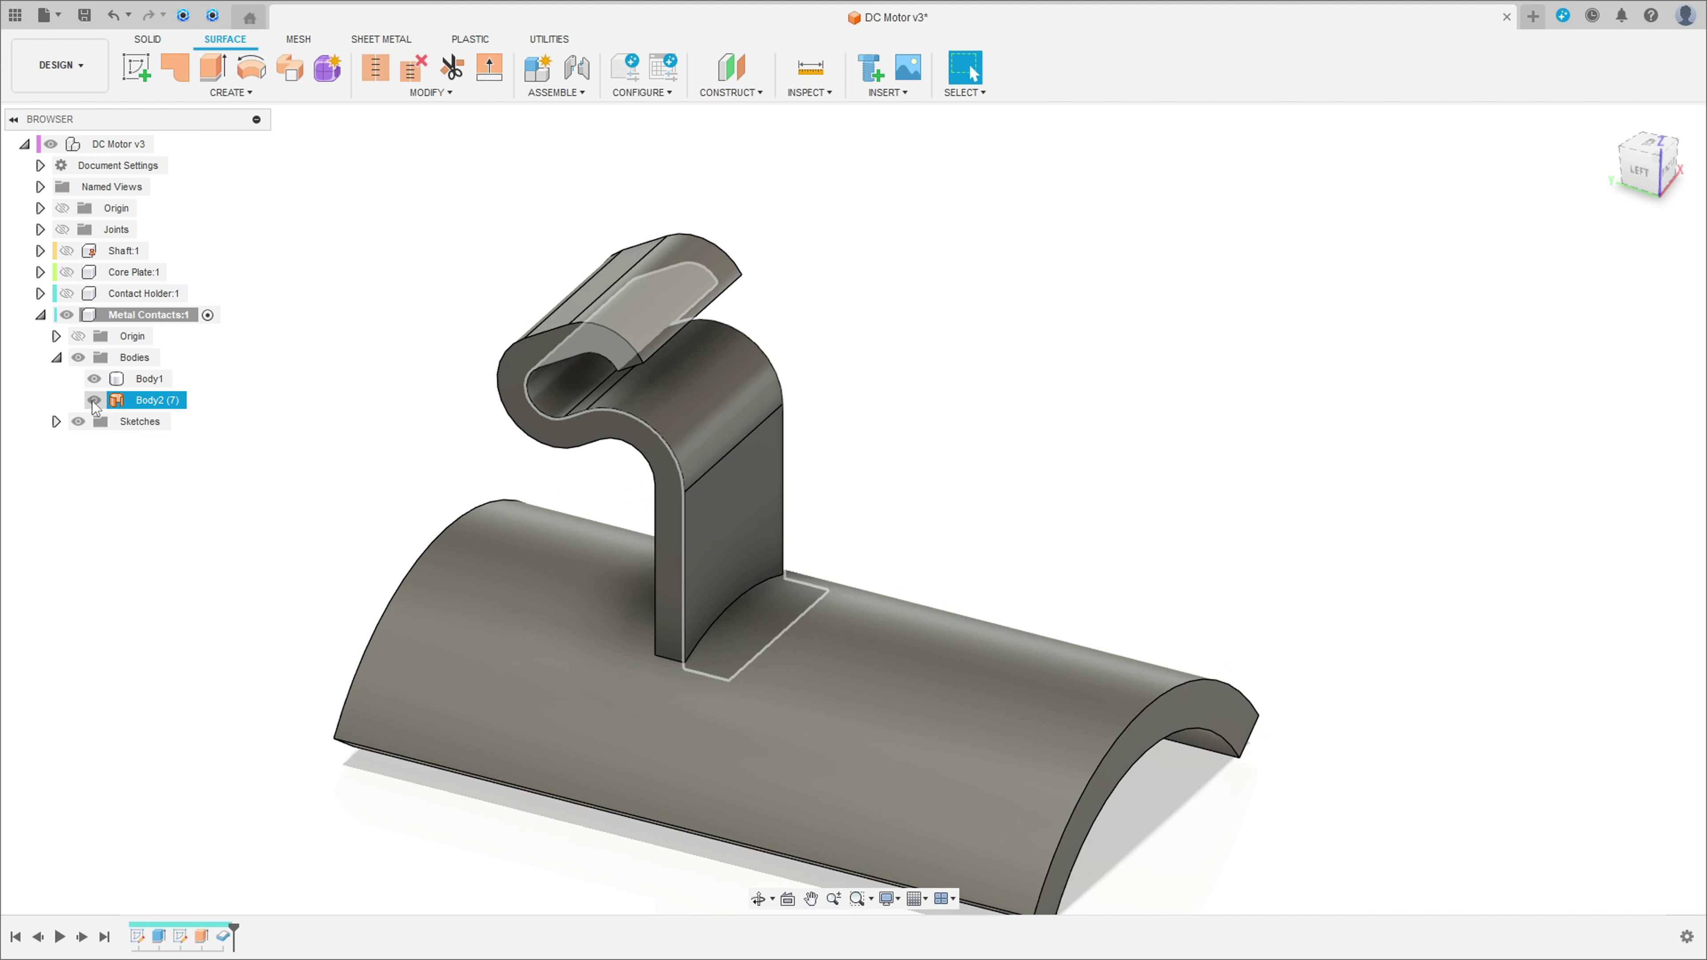
pyautogui.click(95, 401)
pyautogui.click(56, 359)
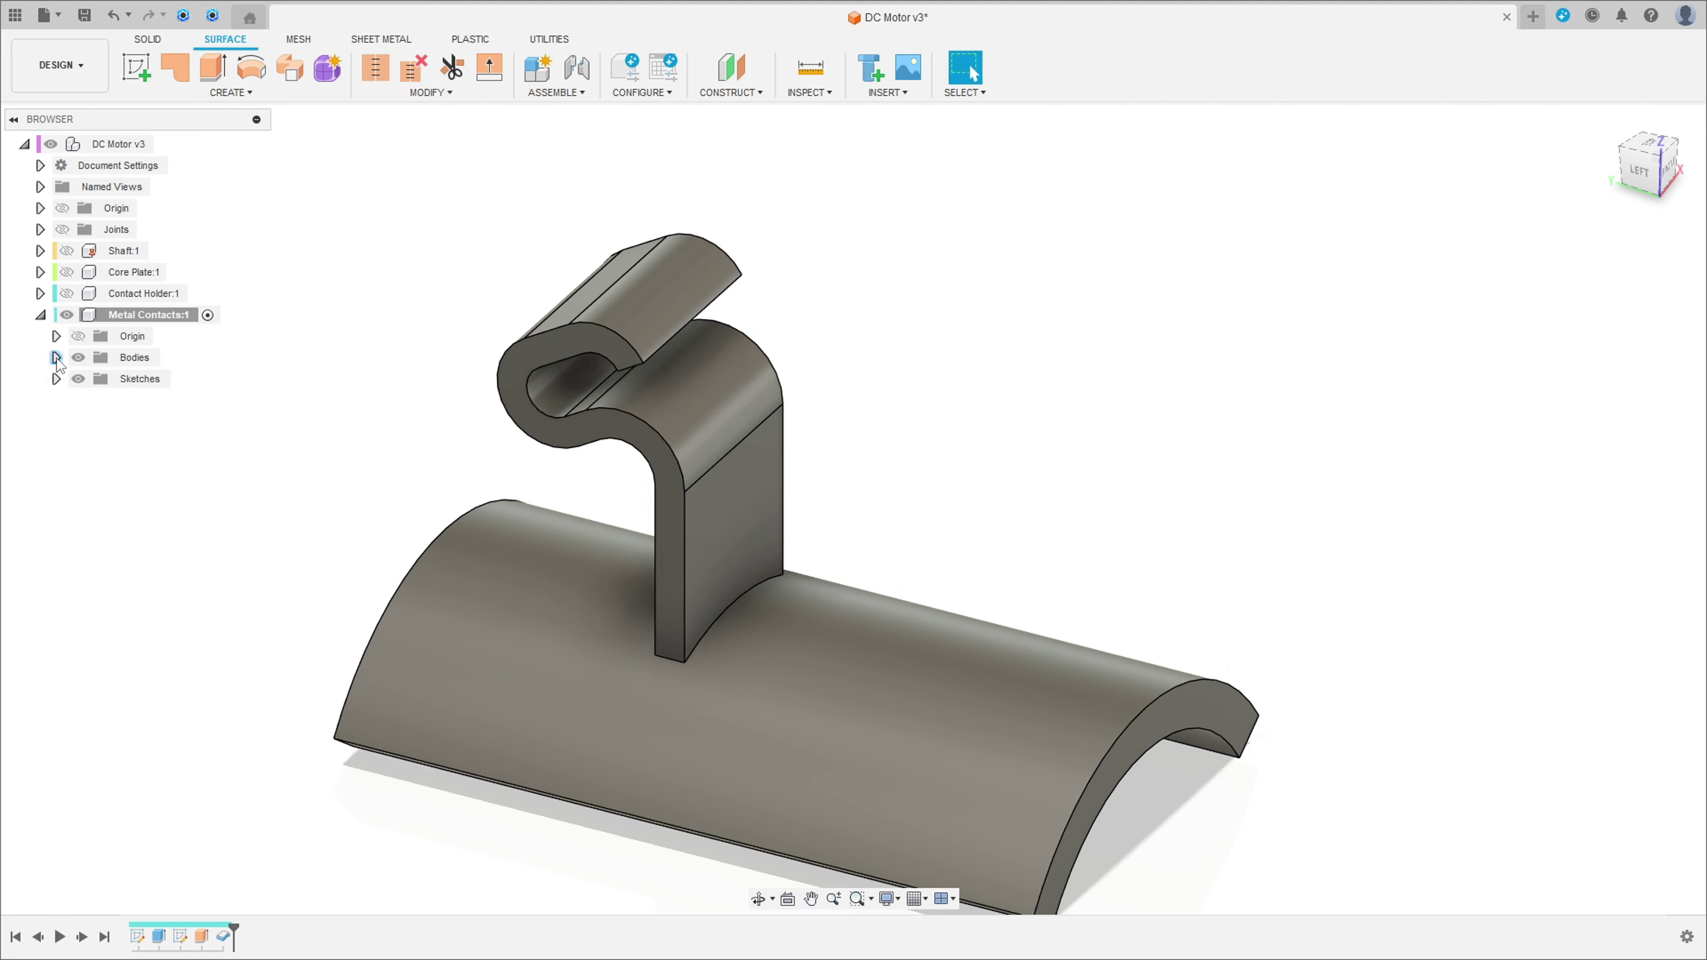
pyautogui.keyDown('shift'); pyautogui.moveTo(511, 524); pyautogui.dragTo(562, 573, button='middle'); pyautogui.keyUp('shift')
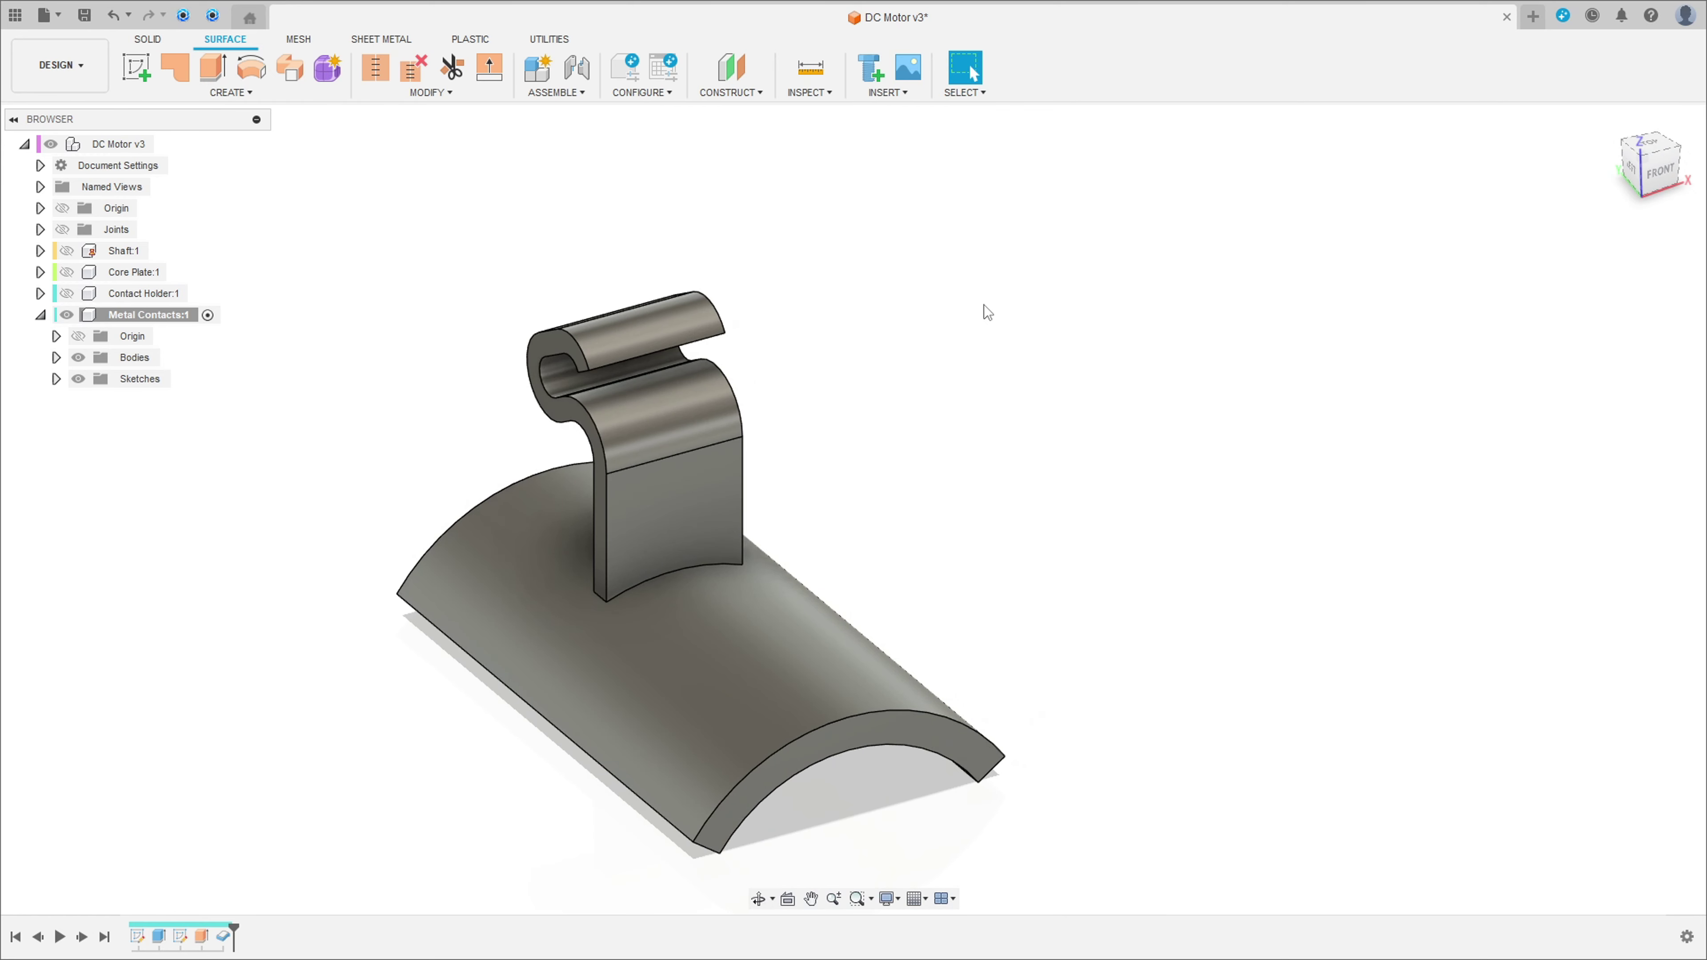
# Step: Circularly pattern the finished contact body around the Y axis with full distribution and a quantity of 3
pyautogui.click(148, 39)
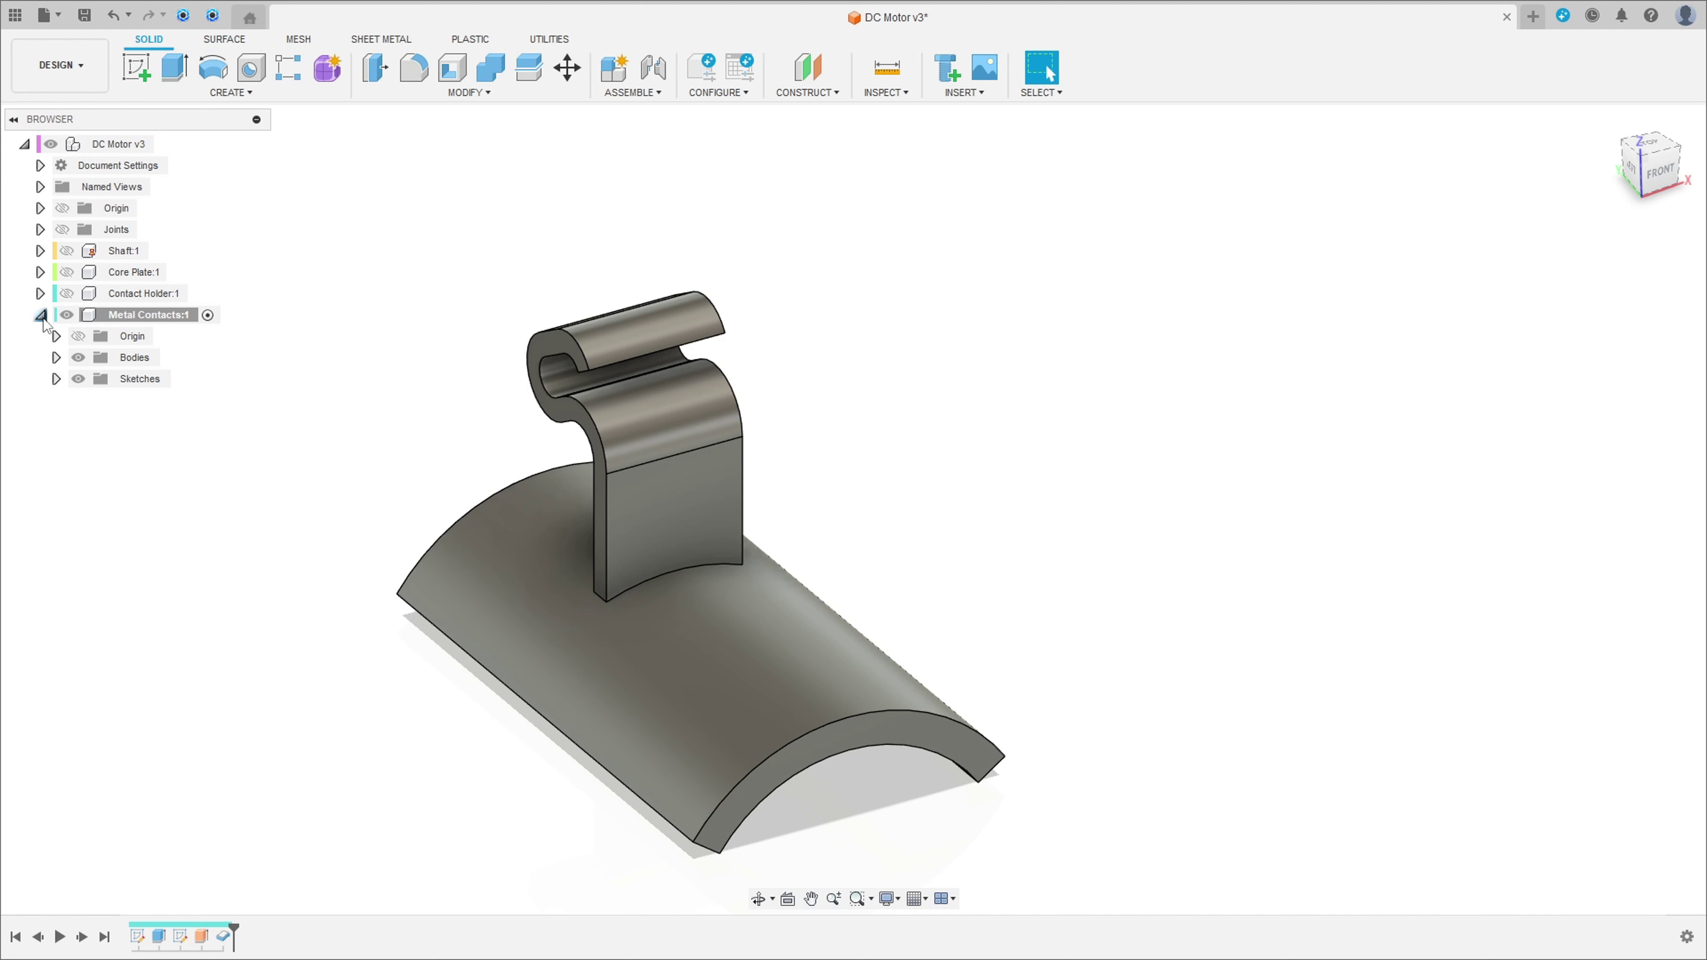
pyautogui.click(57, 357)
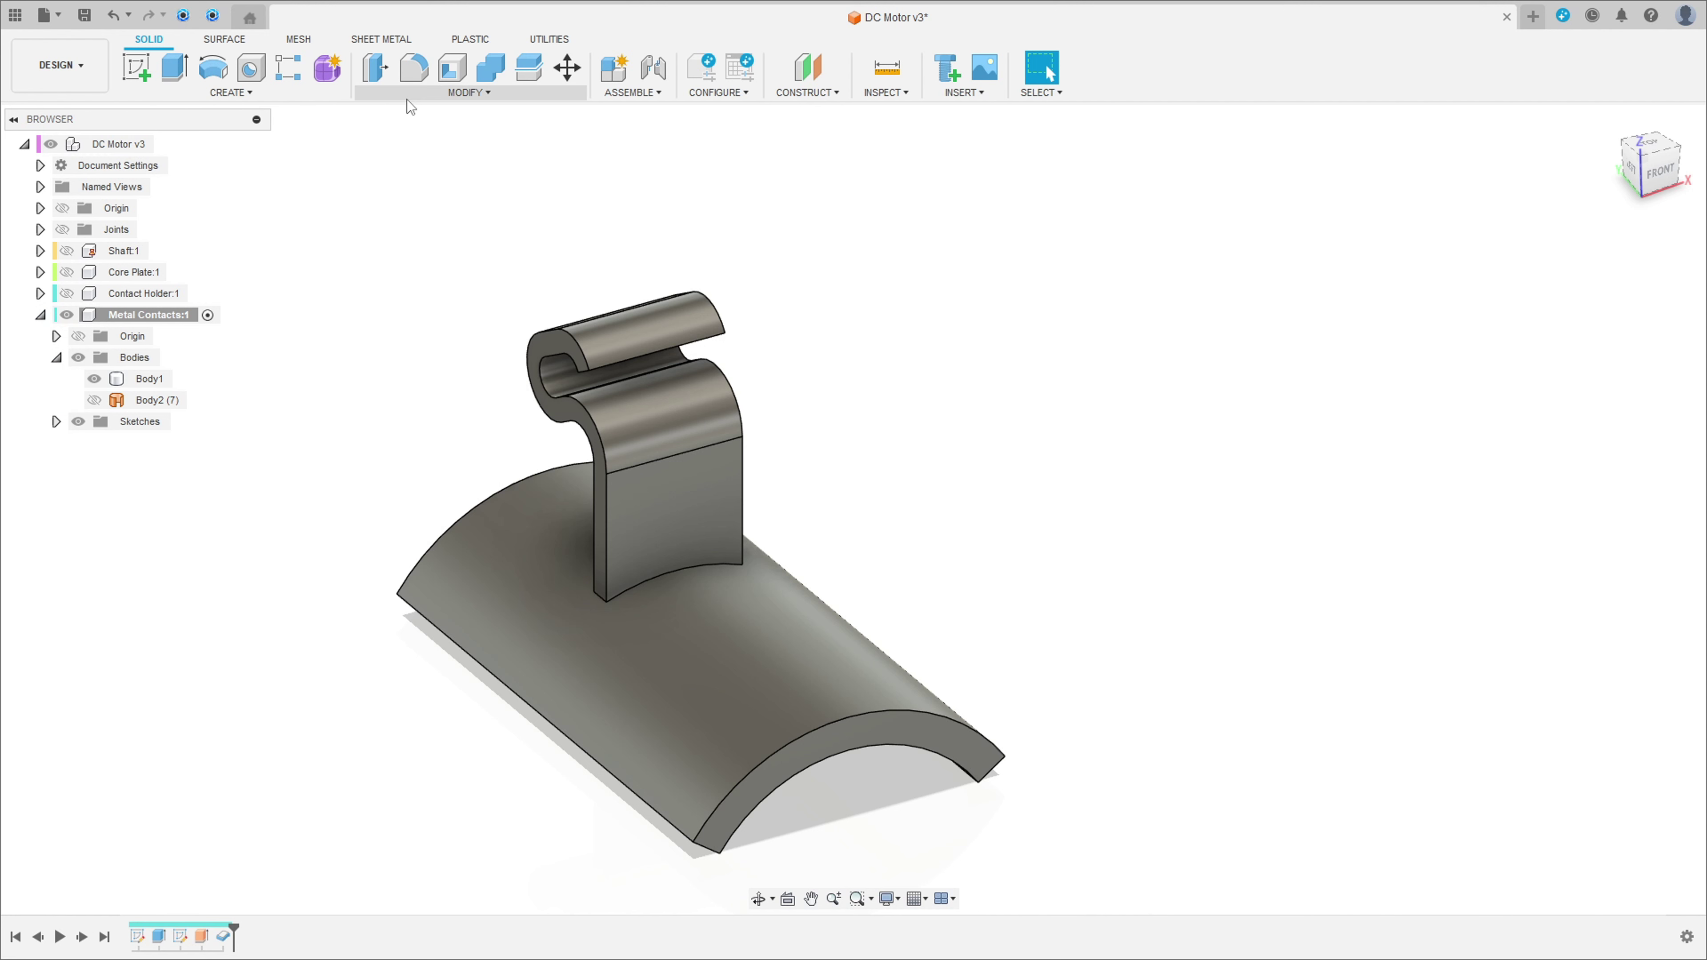
pyautogui.click(464, 93)
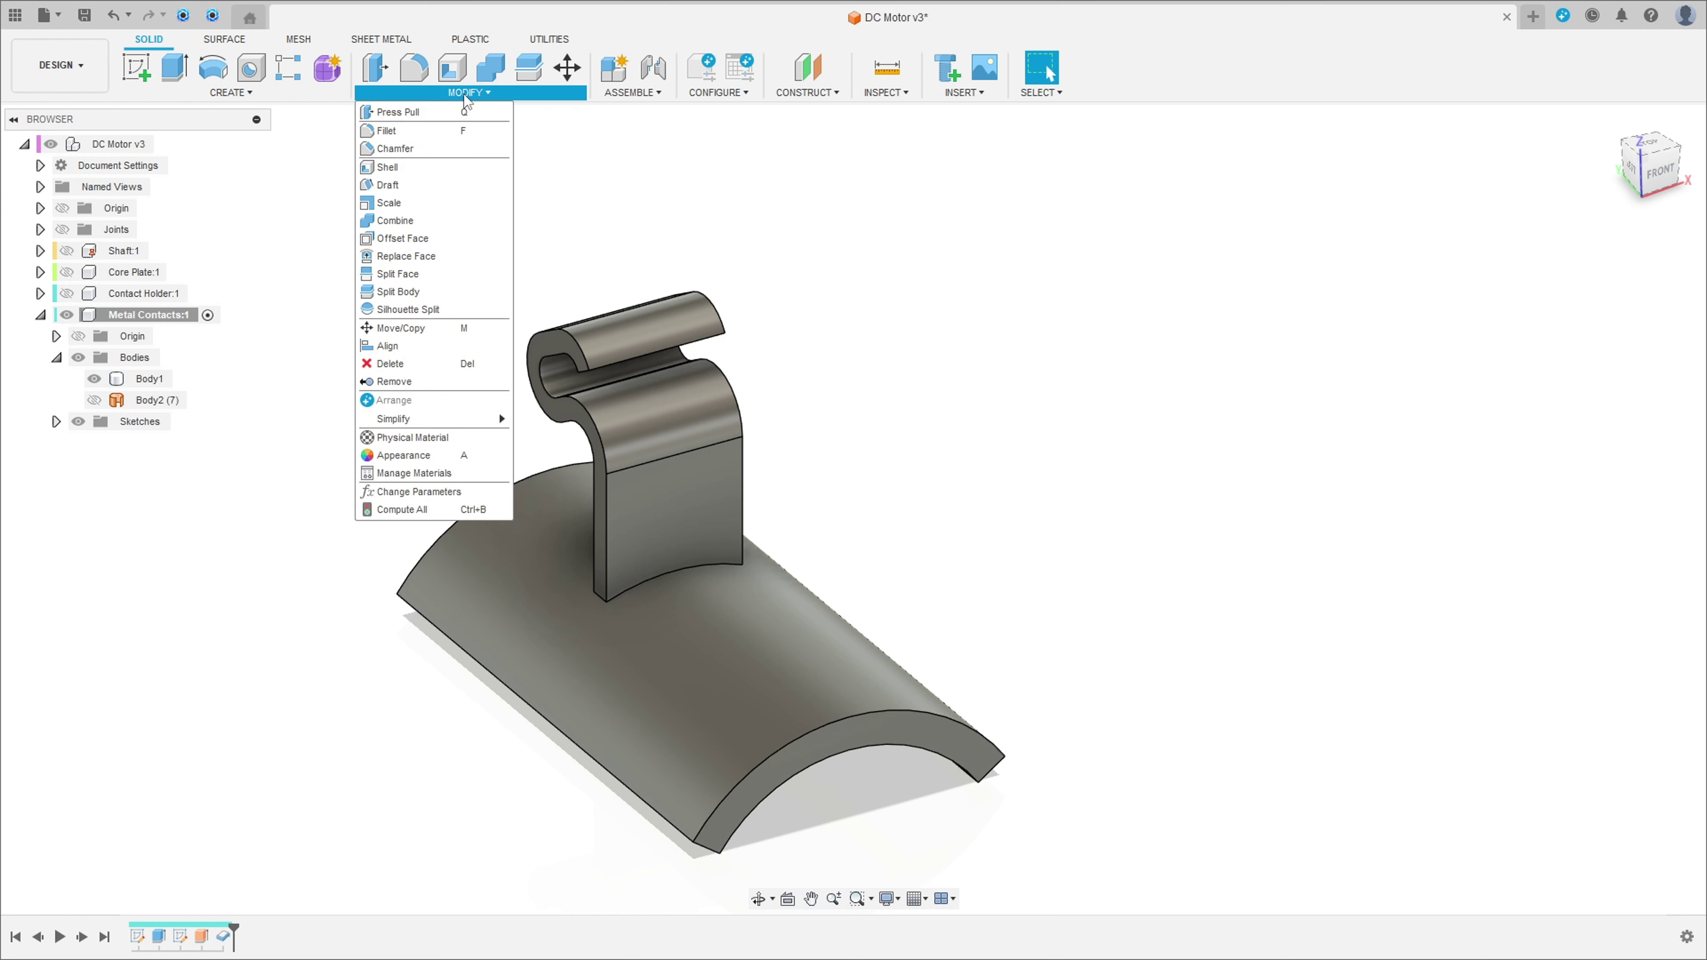
pyautogui.moveTo(257, 106)
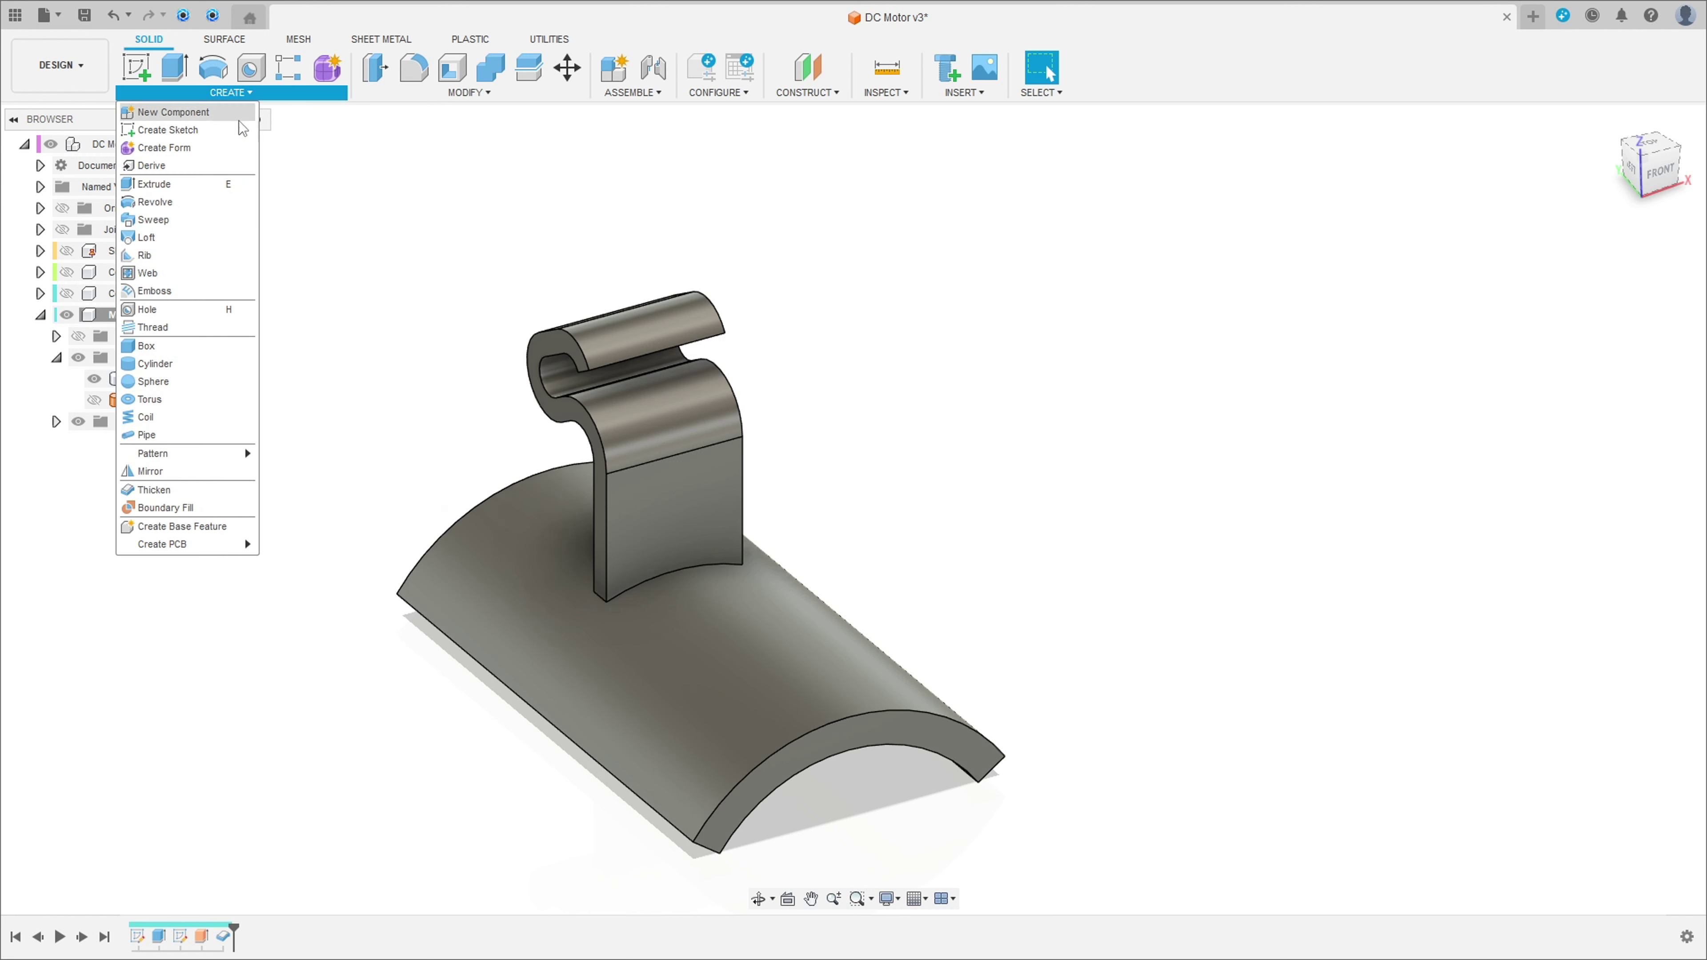
pyautogui.moveTo(180, 460)
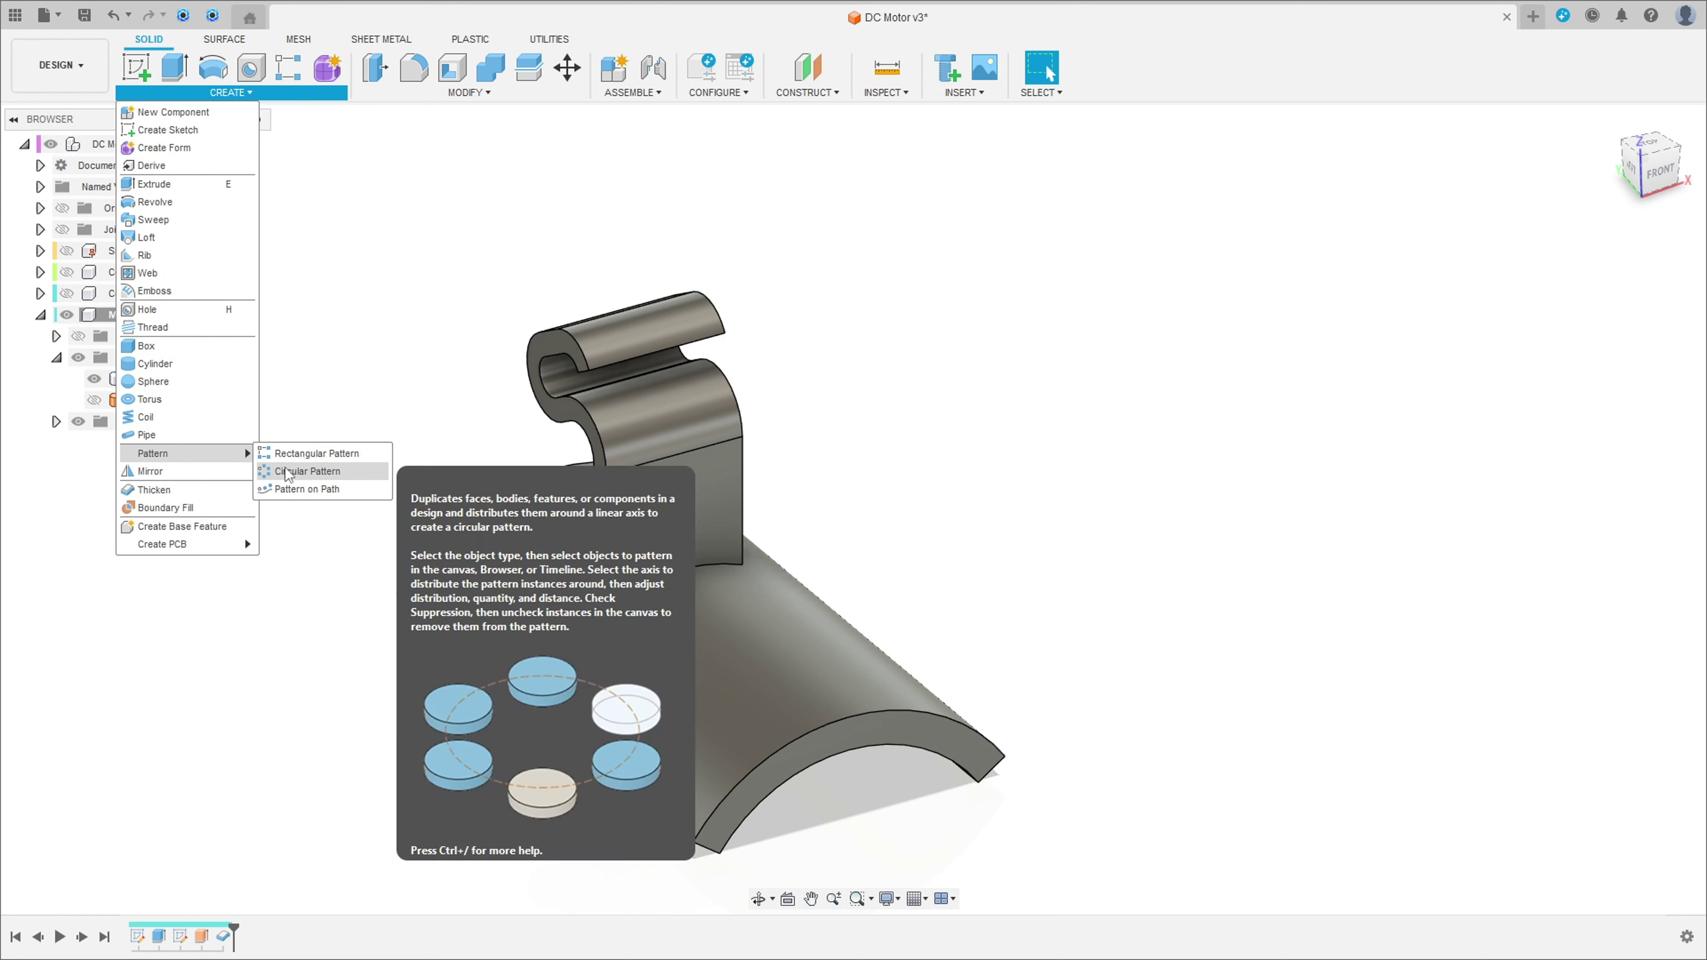
pyautogui.click(299, 472)
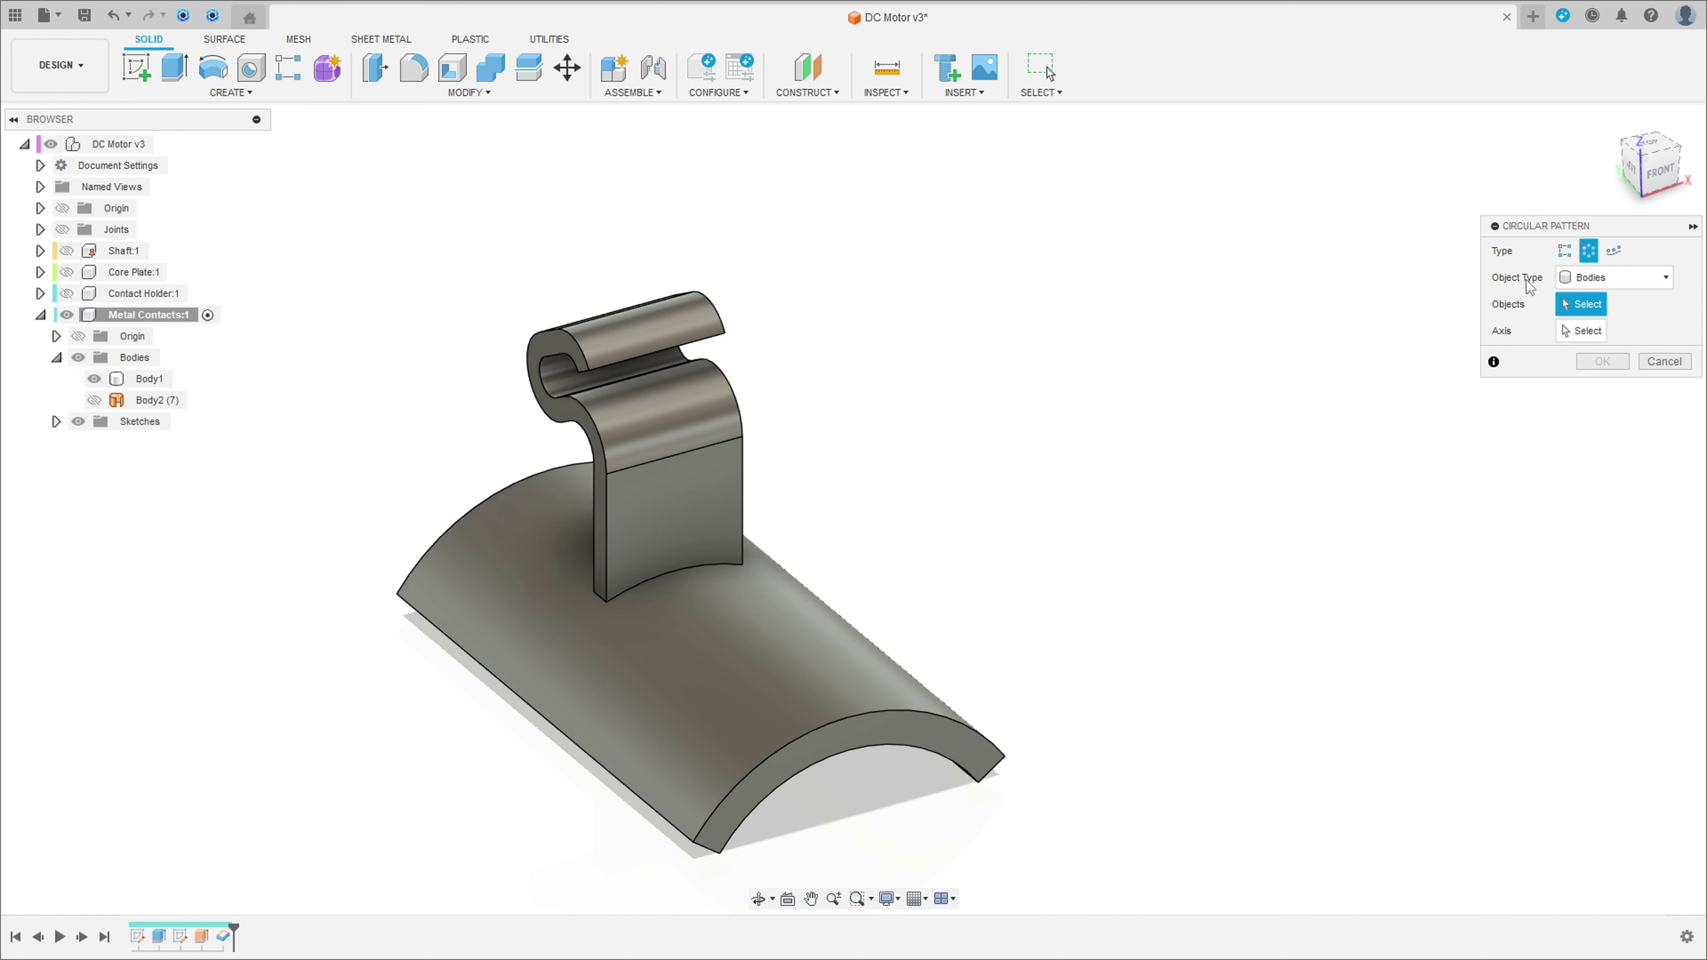
pyautogui.click(692, 619)
pyautogui.click(698, 635)
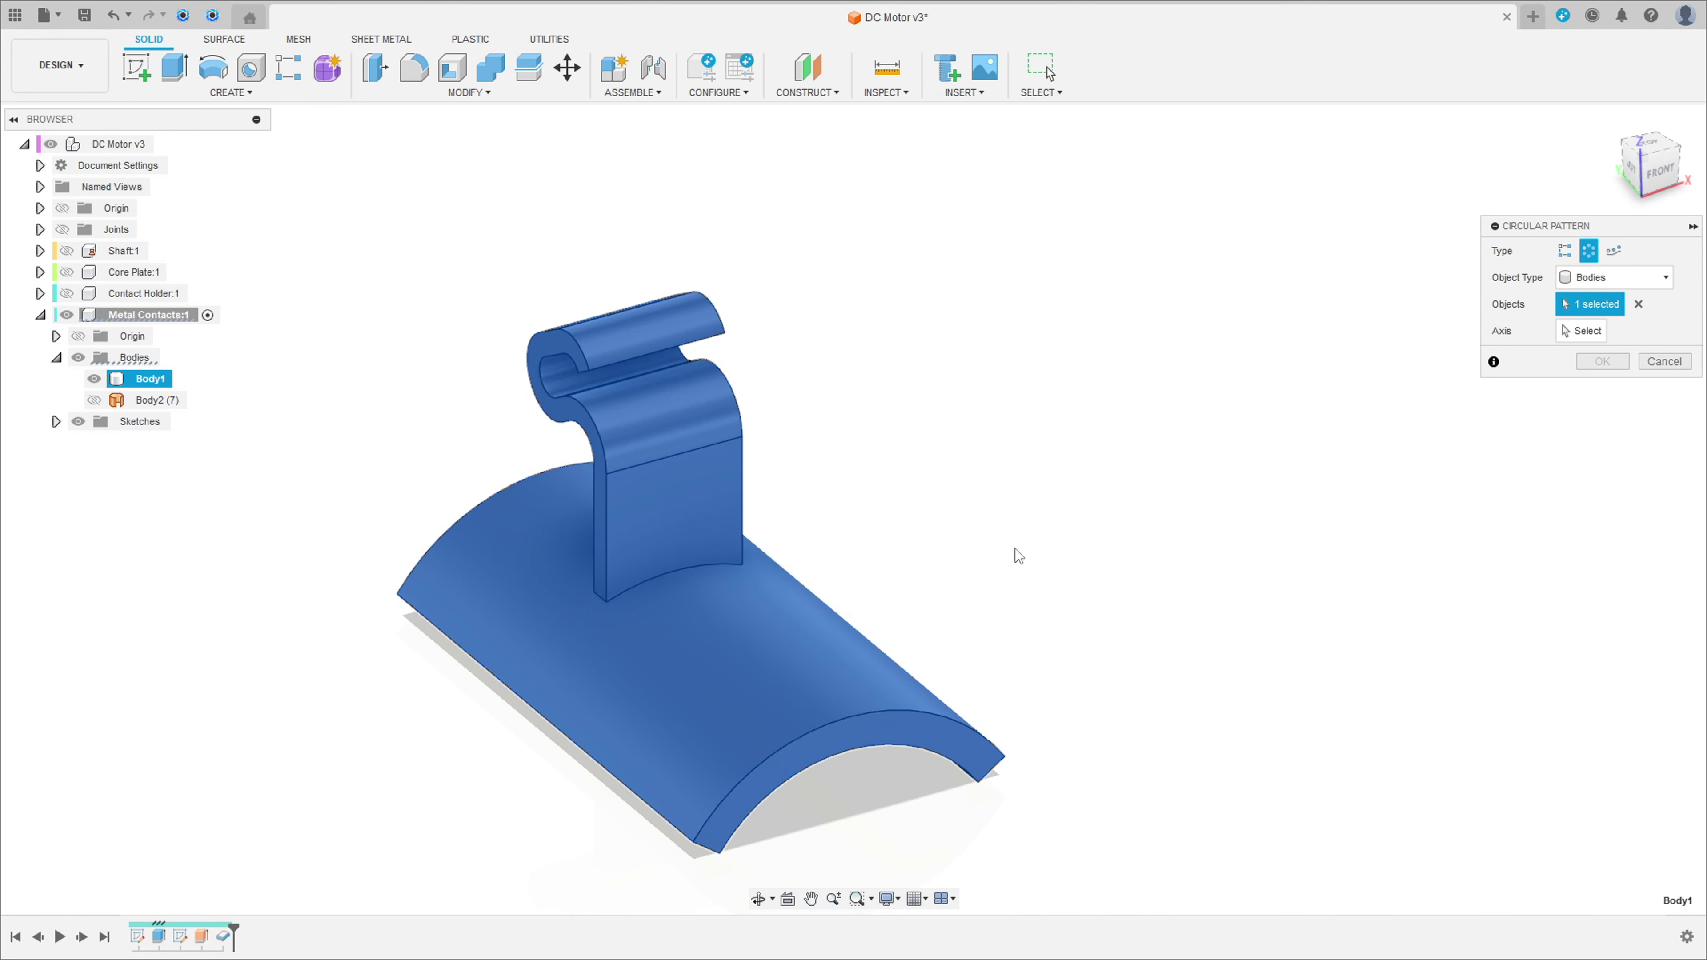
pyautogui.click(1581, 331)
pyautogui.keyDown('shift'); pyautogui.moveTo(1417, 438); pyautogui.dragTo(967, 743, button='middle'); pyautogui.keyUp('shift')
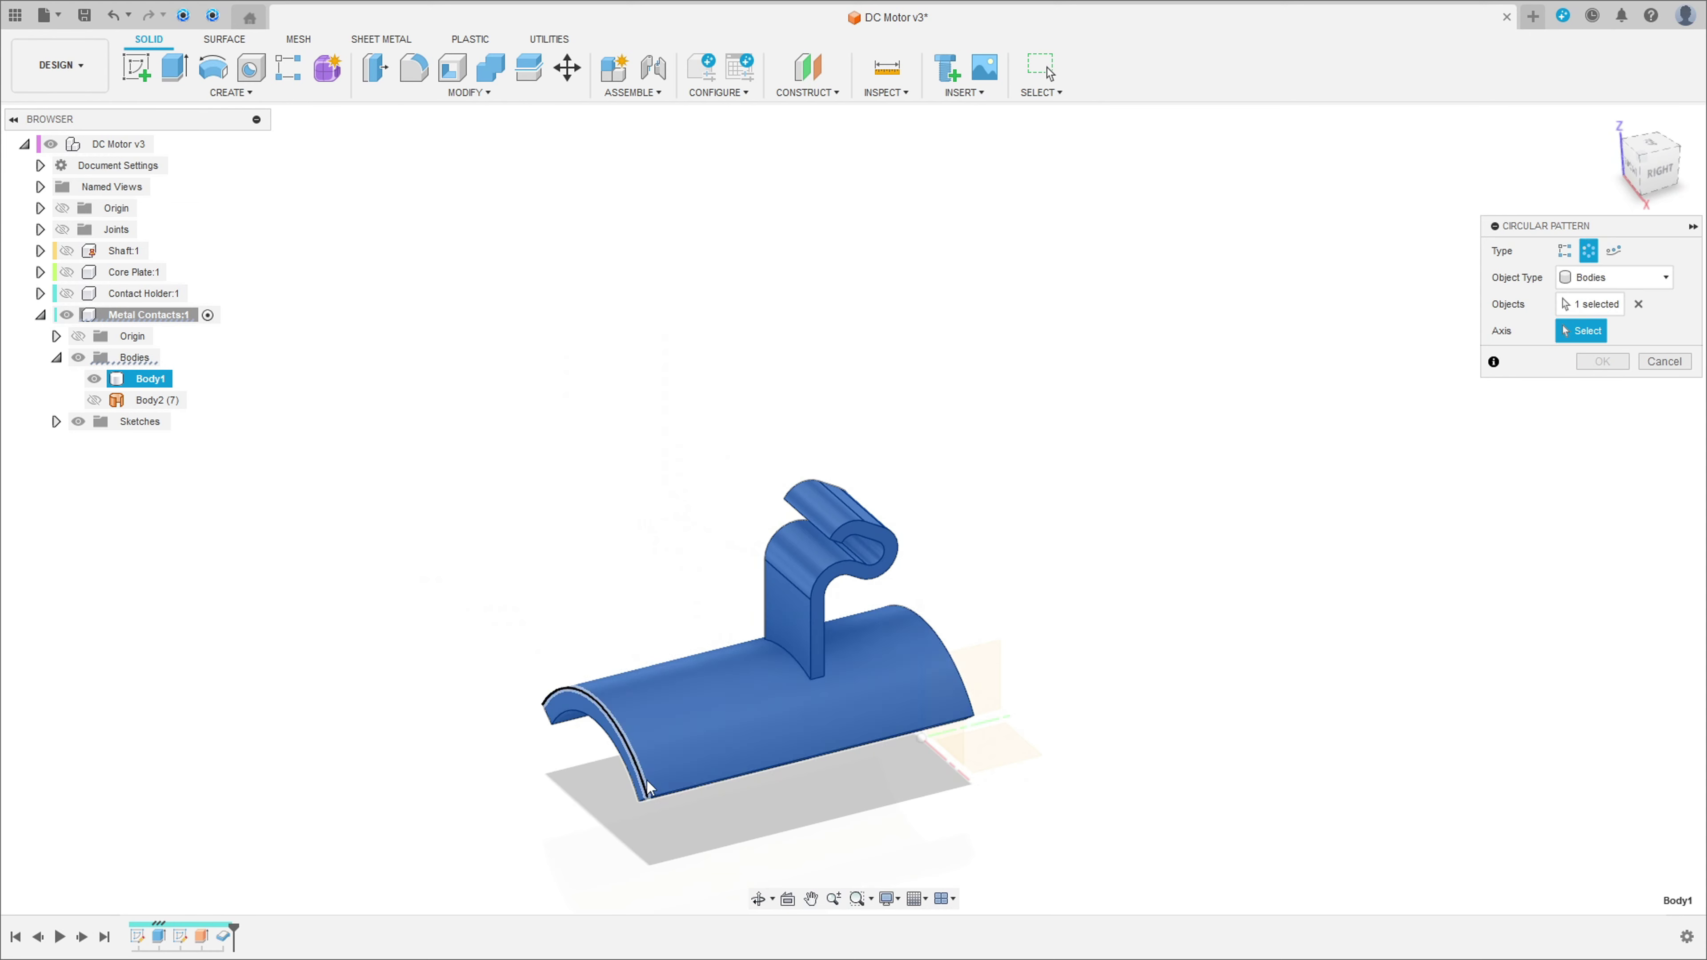
pyautogui.click(999, 733)
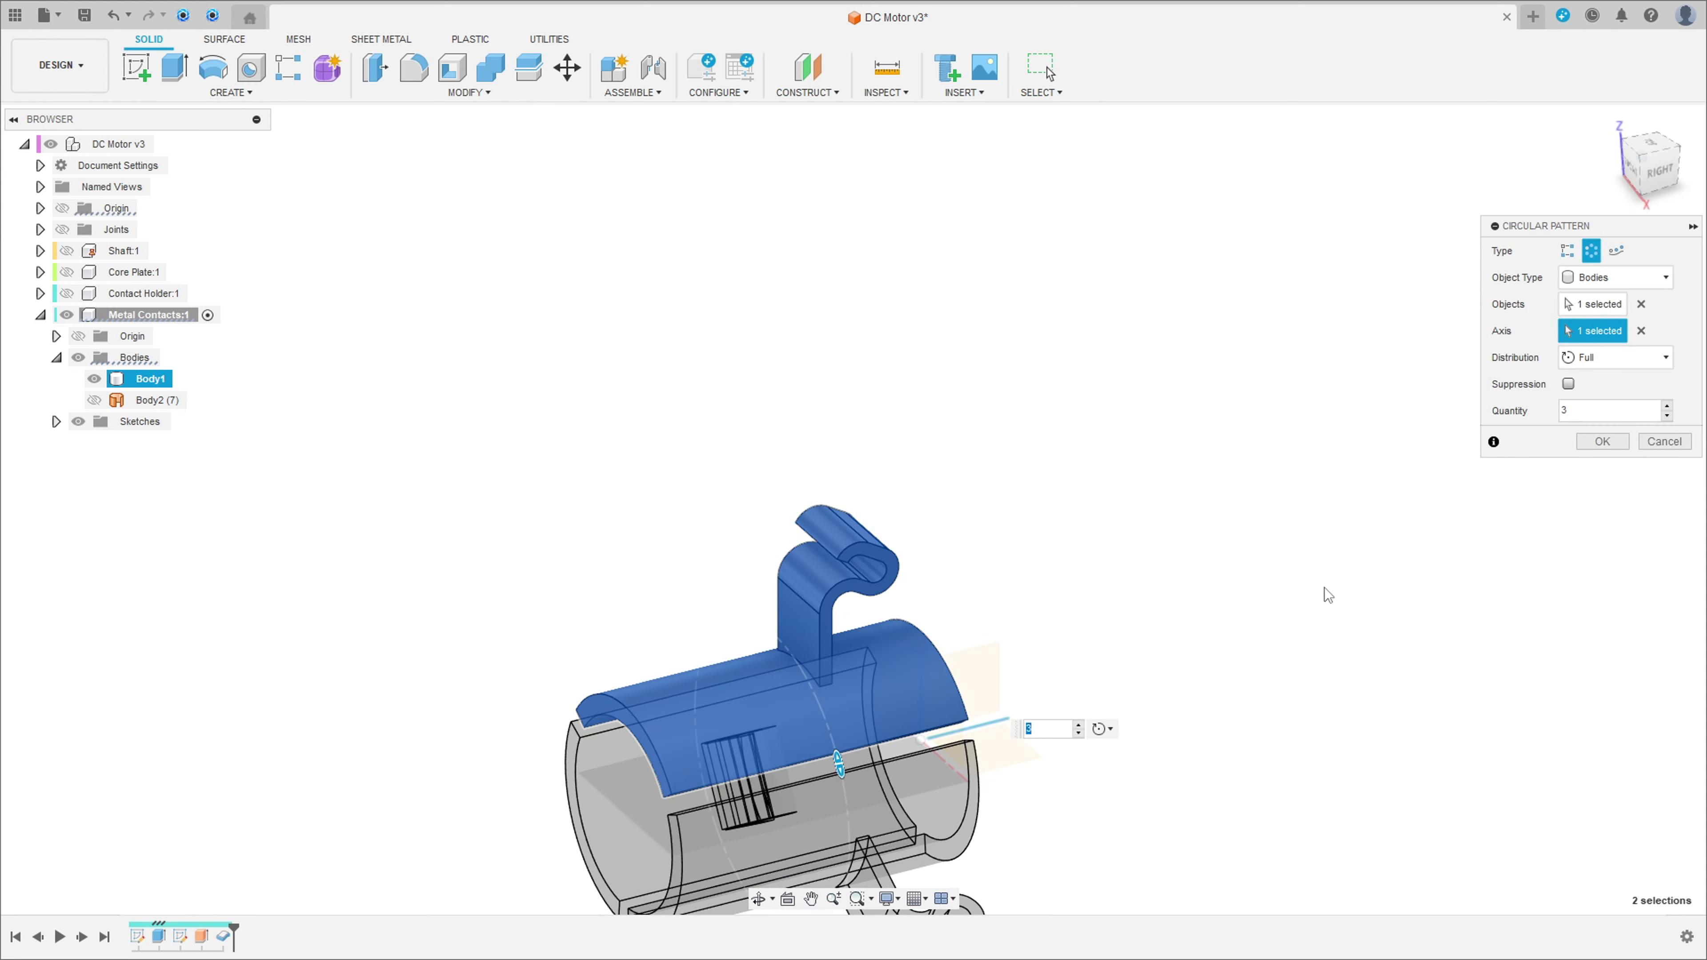
pyautogui.click(1604, 442)
pyautogui.keyDown('shift'); pyautogui.moveTo(964, 656); pyautogui.dragTo(1015, 651, button='middle'); pyautogui.keyUp('shift')
pyautogui.press('Escape')
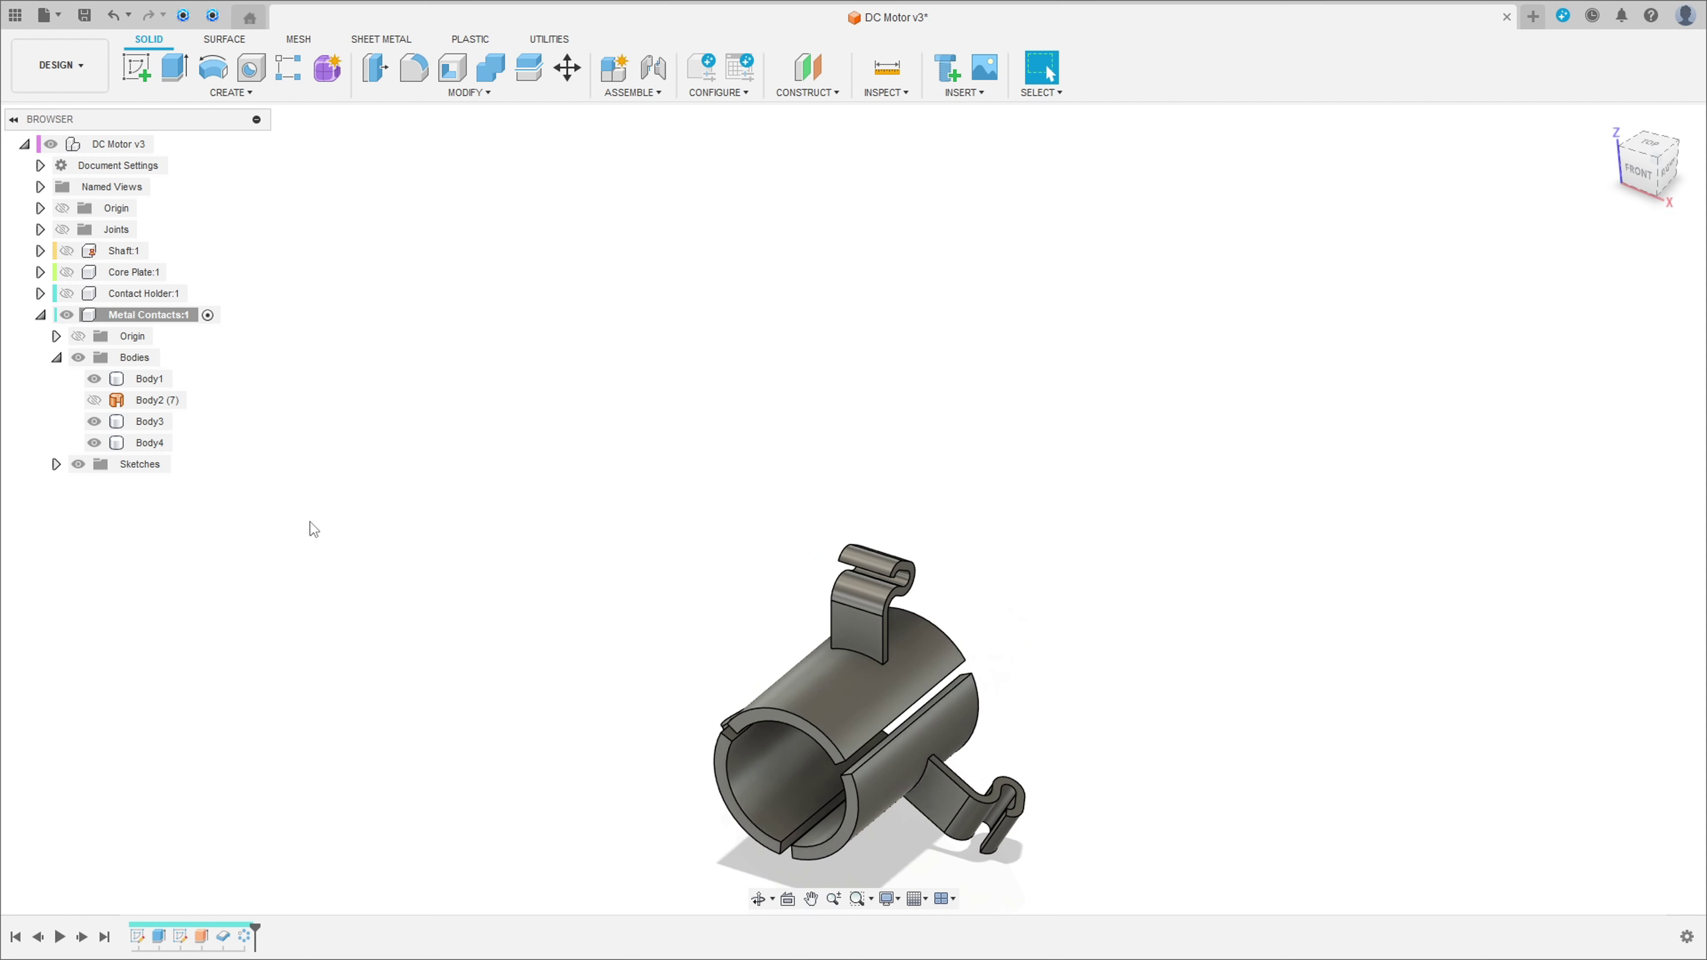
pyautogui.click(57, 358)
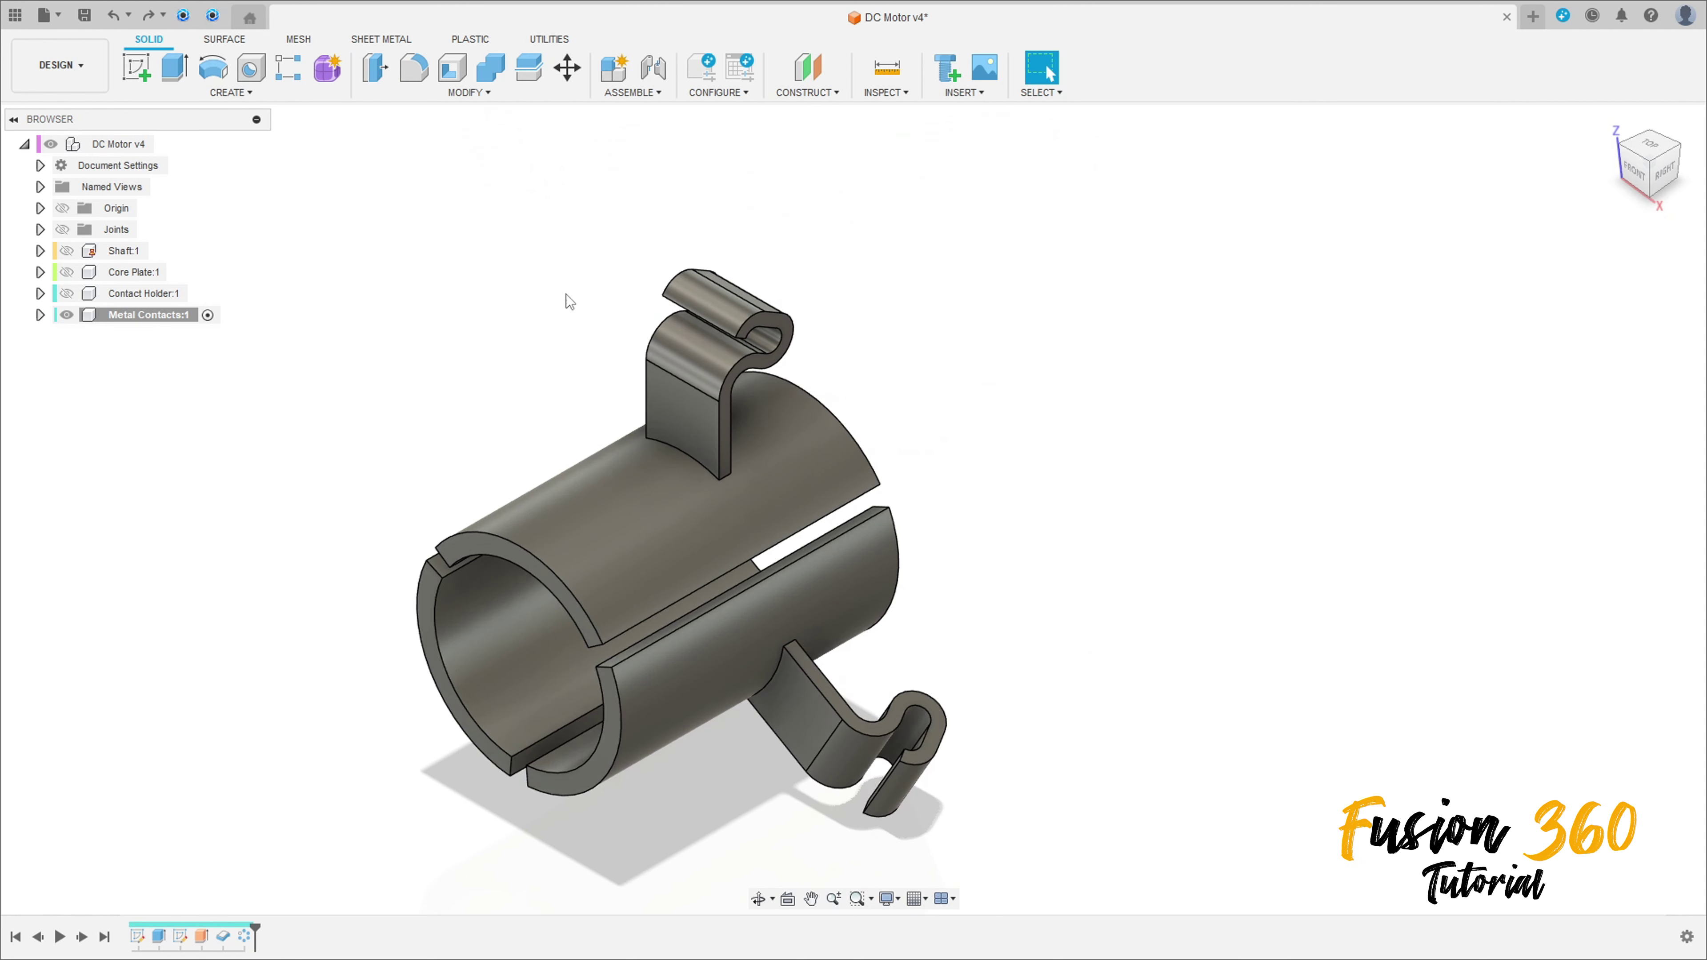
# Step: Set a 0.15 mm fillet radius on the two short corner edges at the free end of the upper hook
pyautogui.click(415, 69)
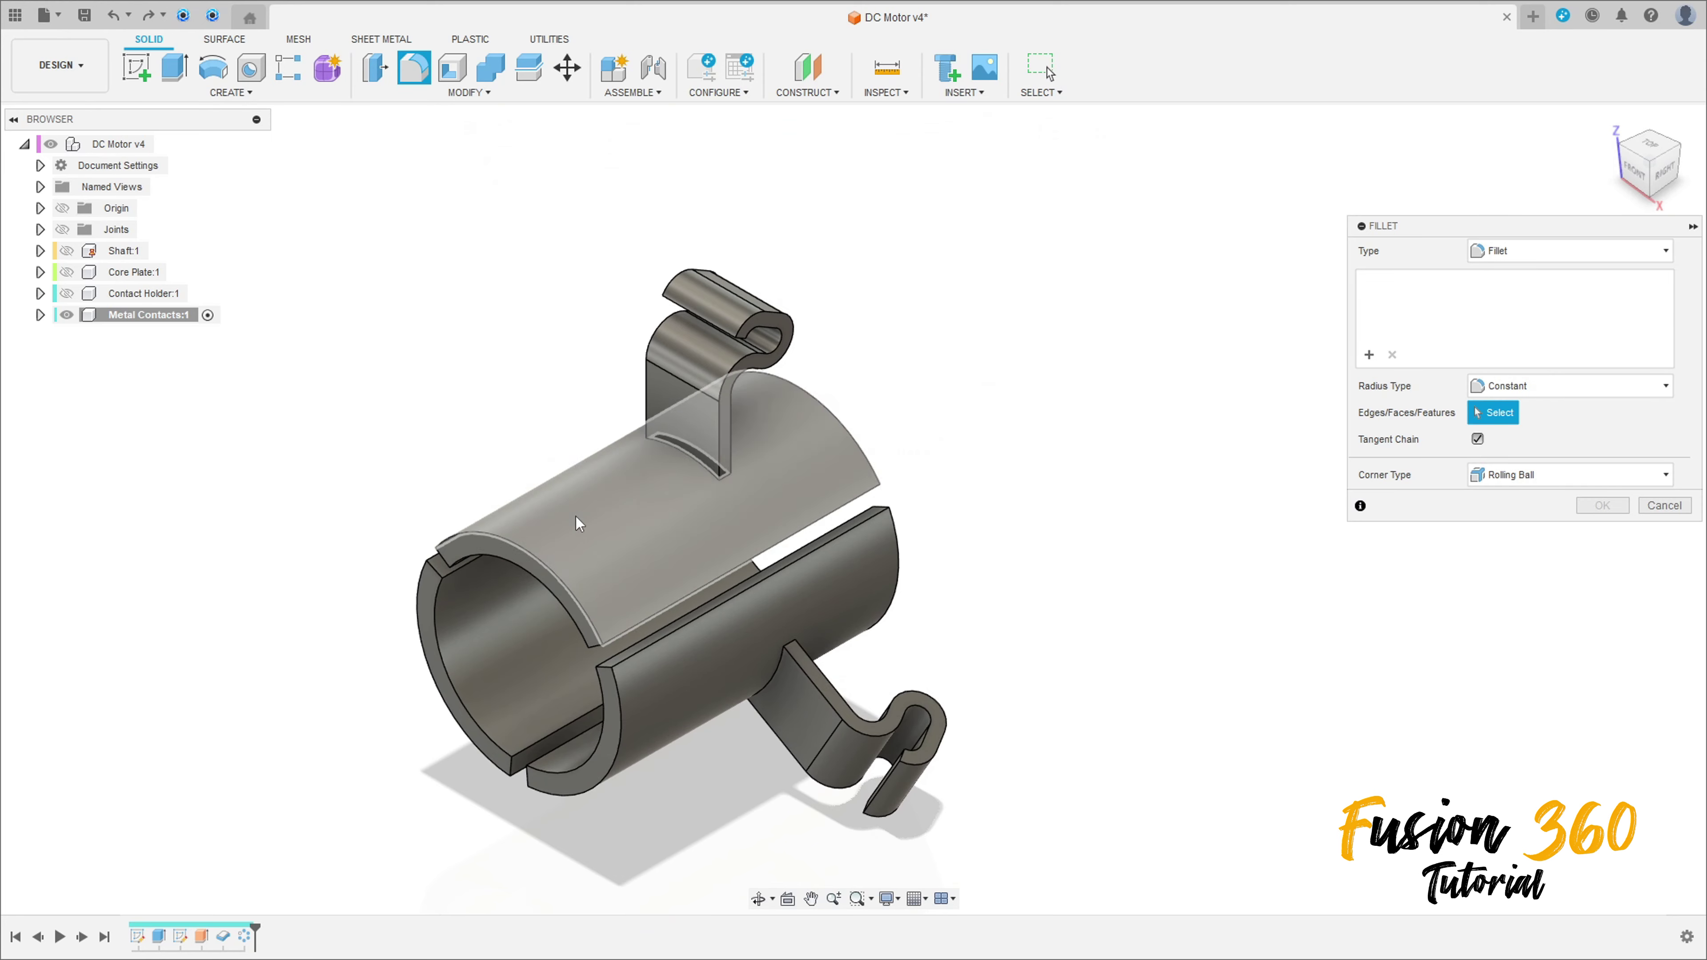
pyautogui.scroll(3, 576, 518)
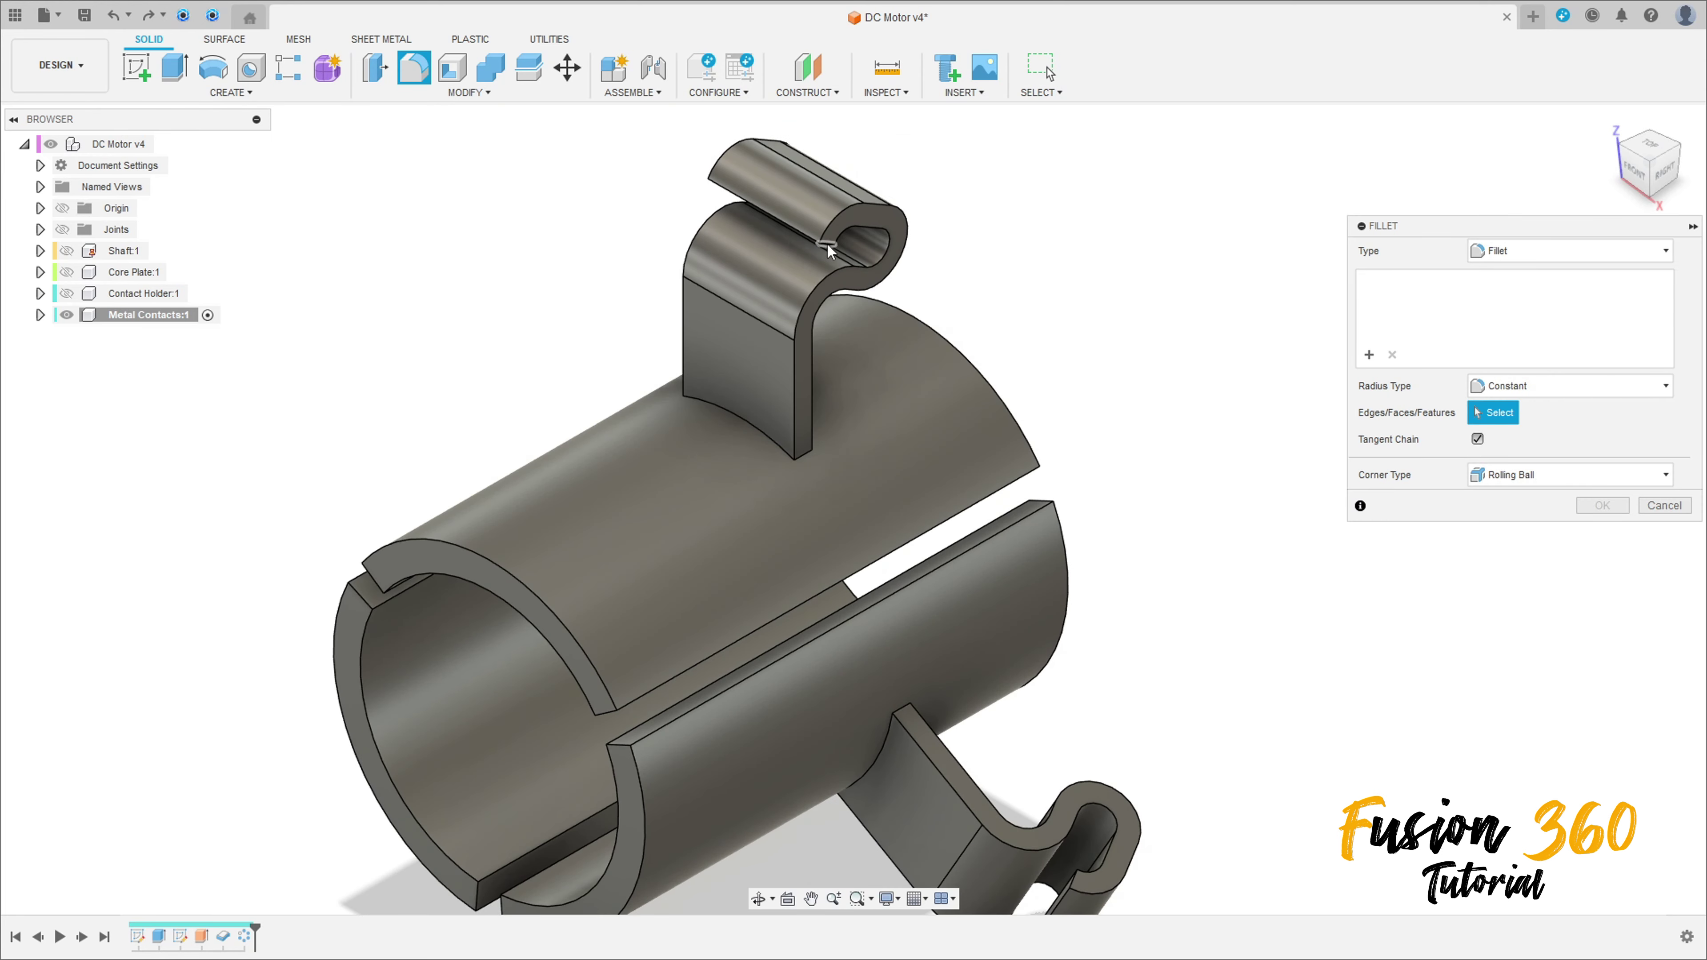
pyautogui.keyDown('shift'); pyautogui.moveTo(806, 317); pyautogui.dragTo(823, 210, button='middle'); pyautogui.keyUp('shift')
pyautogui.scroll(5, 826, 194)
pyautogui.click(825, 194)
pyautogui.click(522, 212)
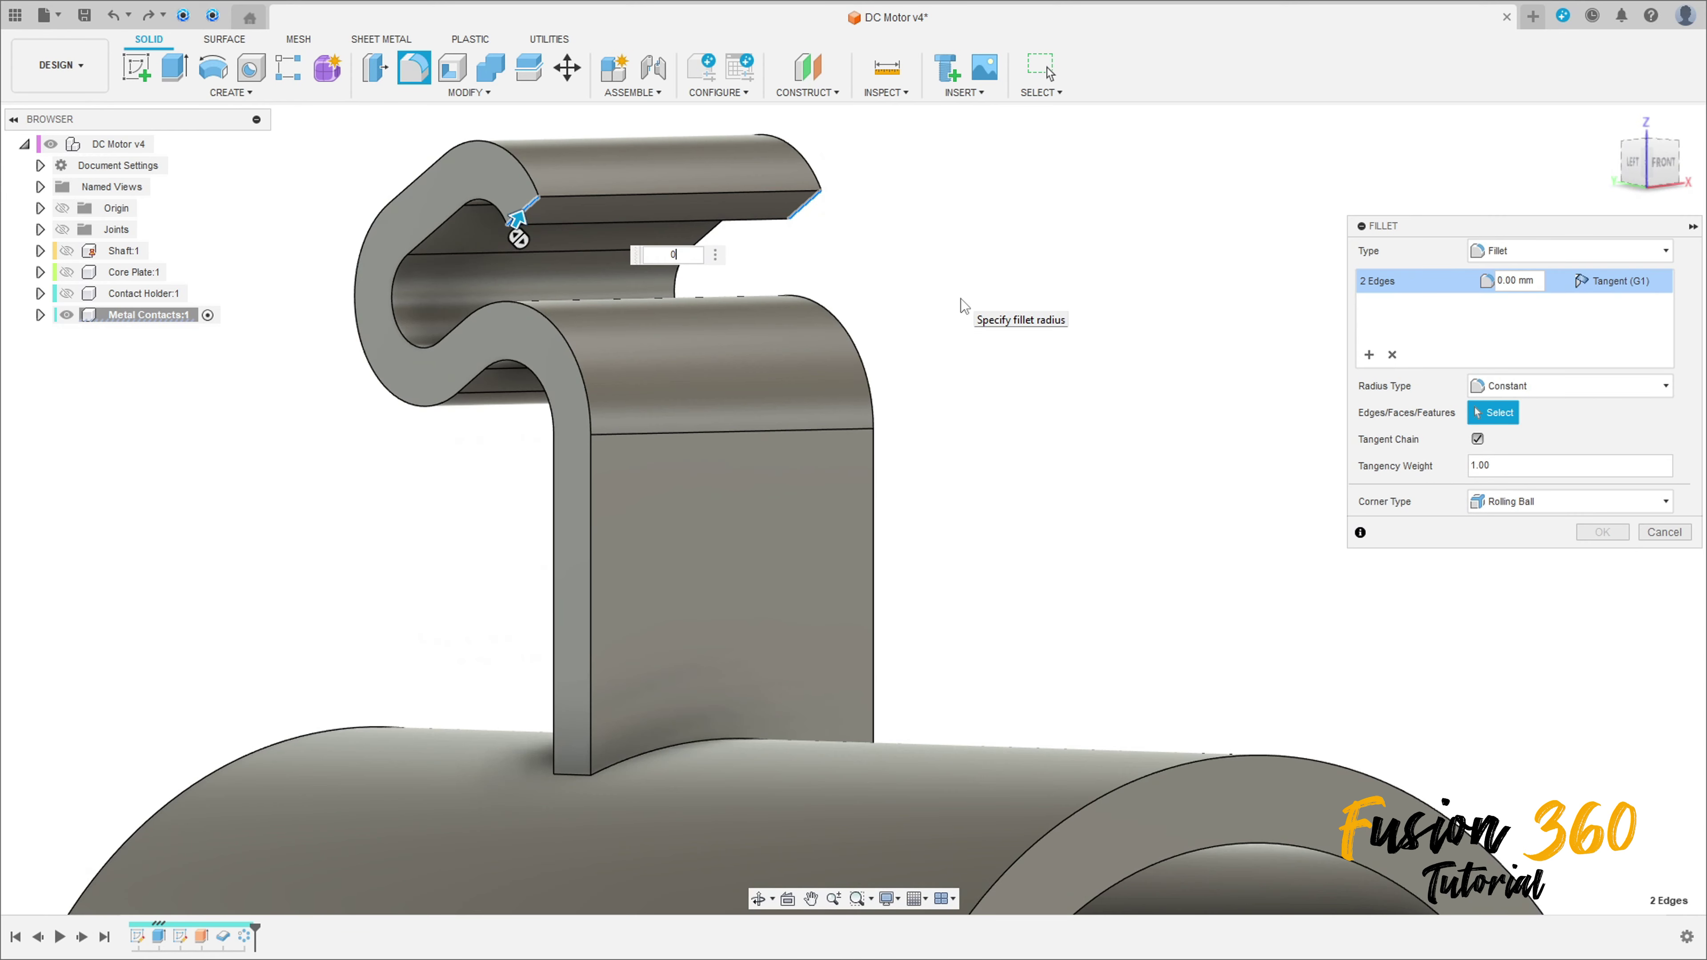
pyautogui.press('Return')
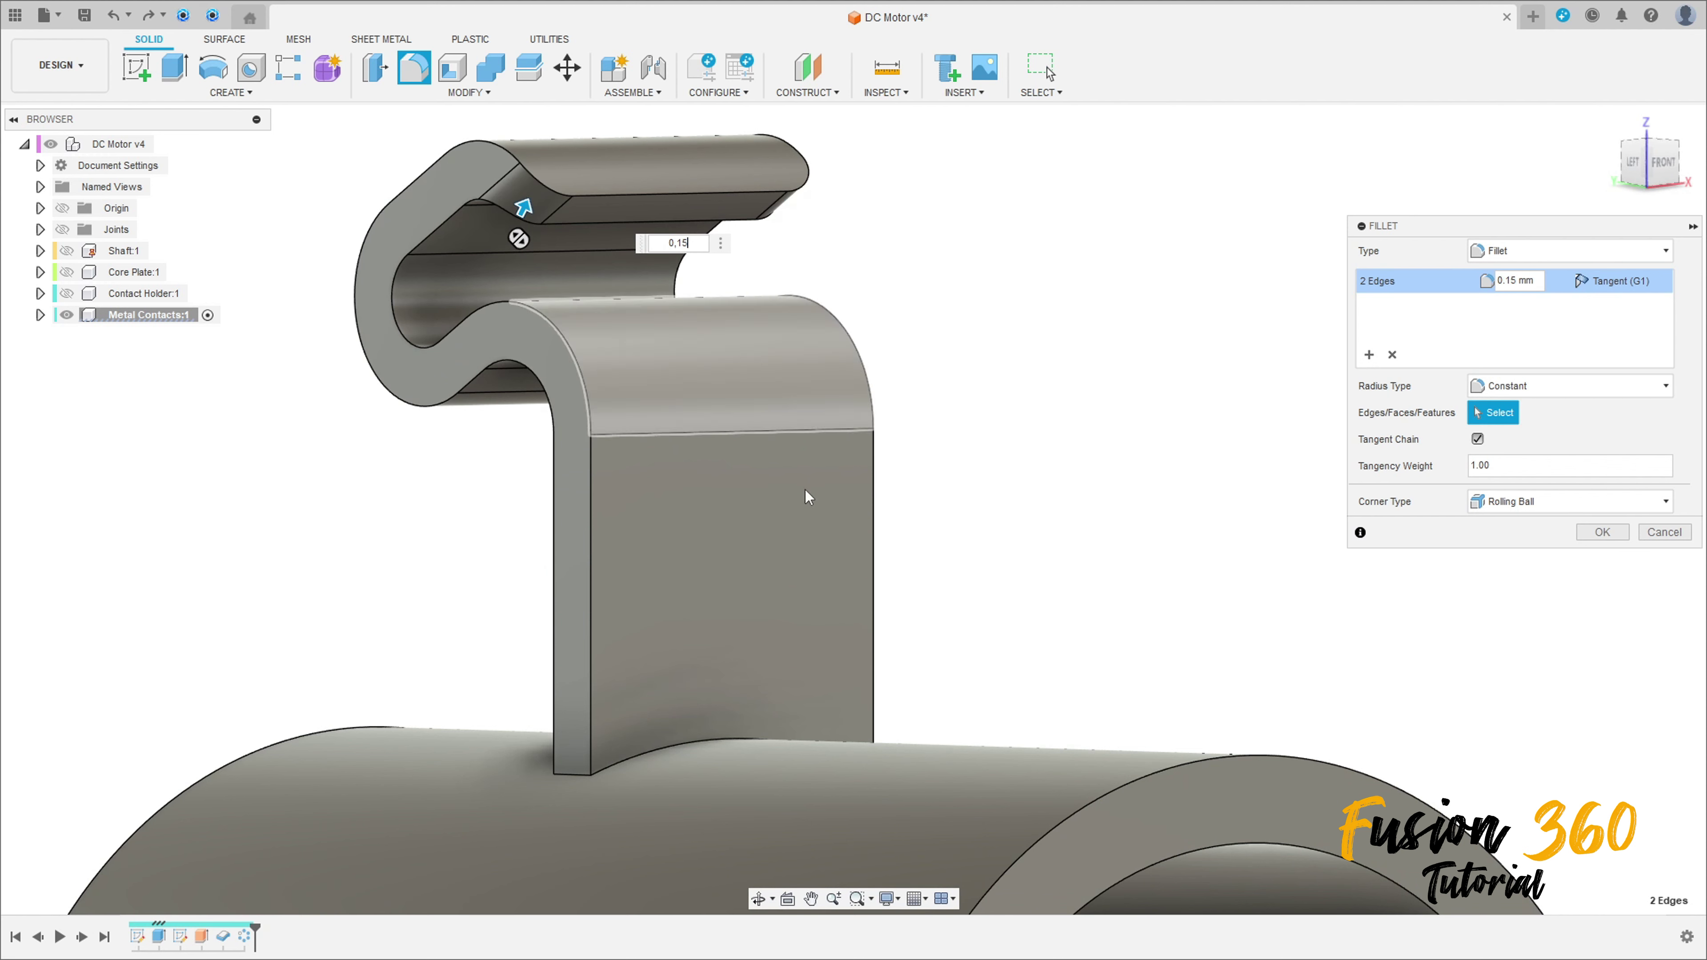
pyautogui.scroll(-2, 637, 603)
pyautogui.keyDown('shift'); pyautogui.moveTo(826, 616); pyautogui.dragTo(811, 644, button='middle'); pyautogui.keyUp('shift')
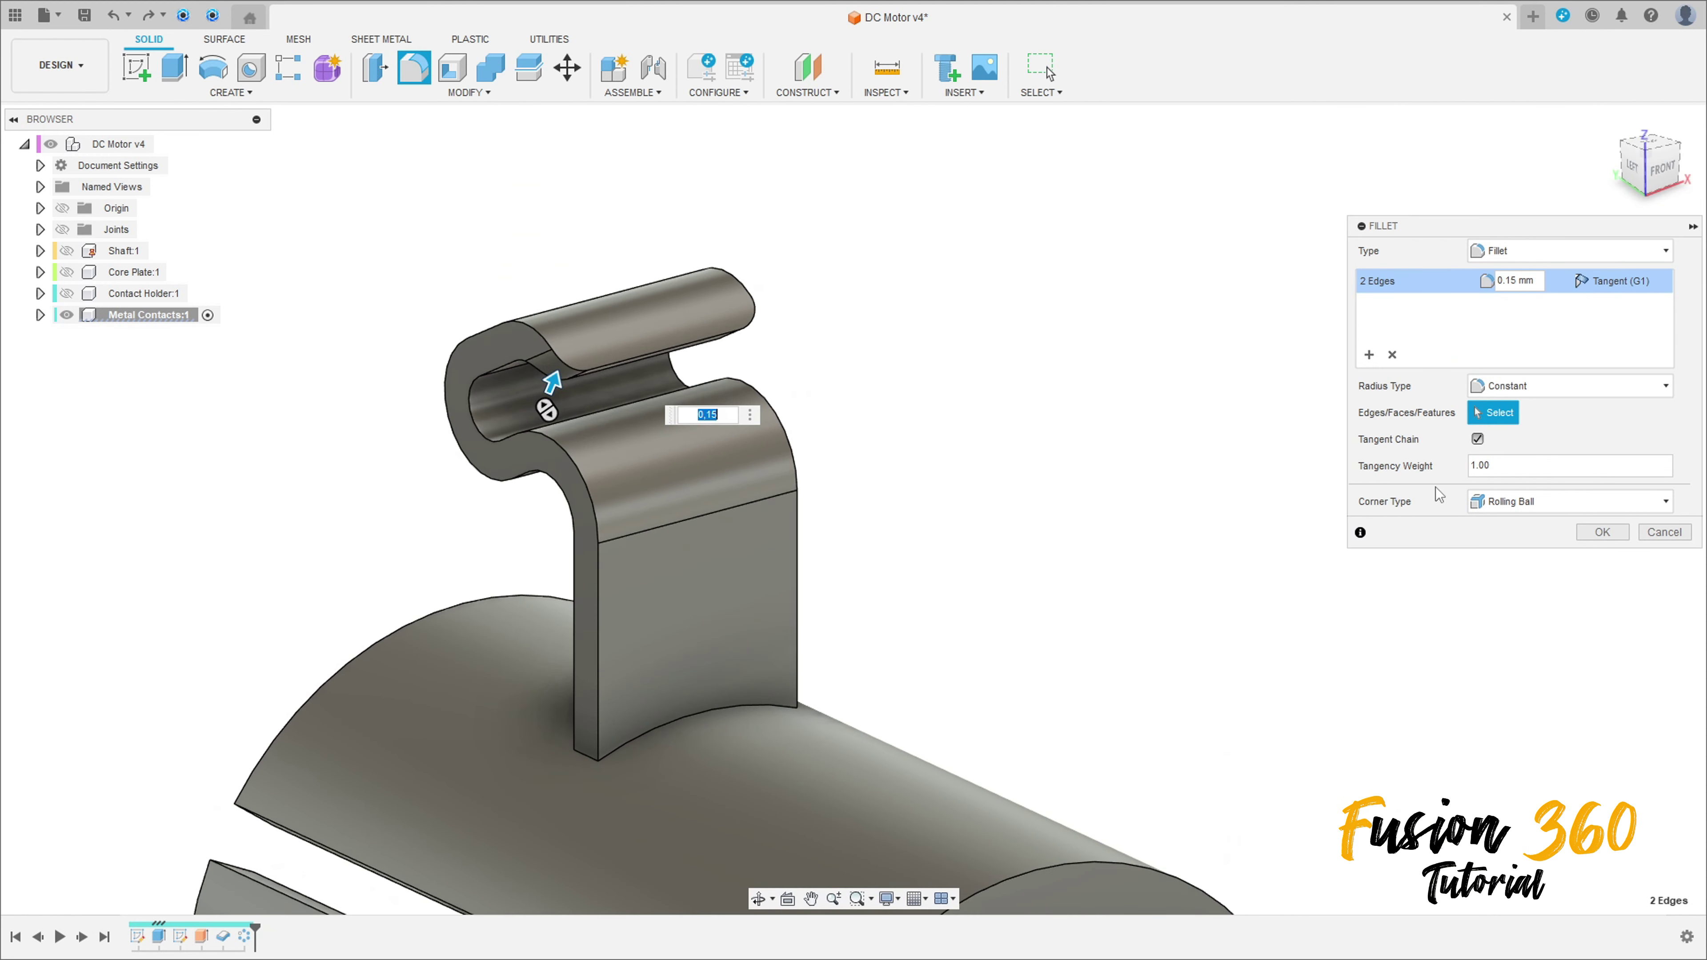
# Step: Add a second fillet set with a 0.2 mm radius on eleven short corner edges at both ends of the curved contacts, and apply the fillets
pyautogui.click(1369, 356)
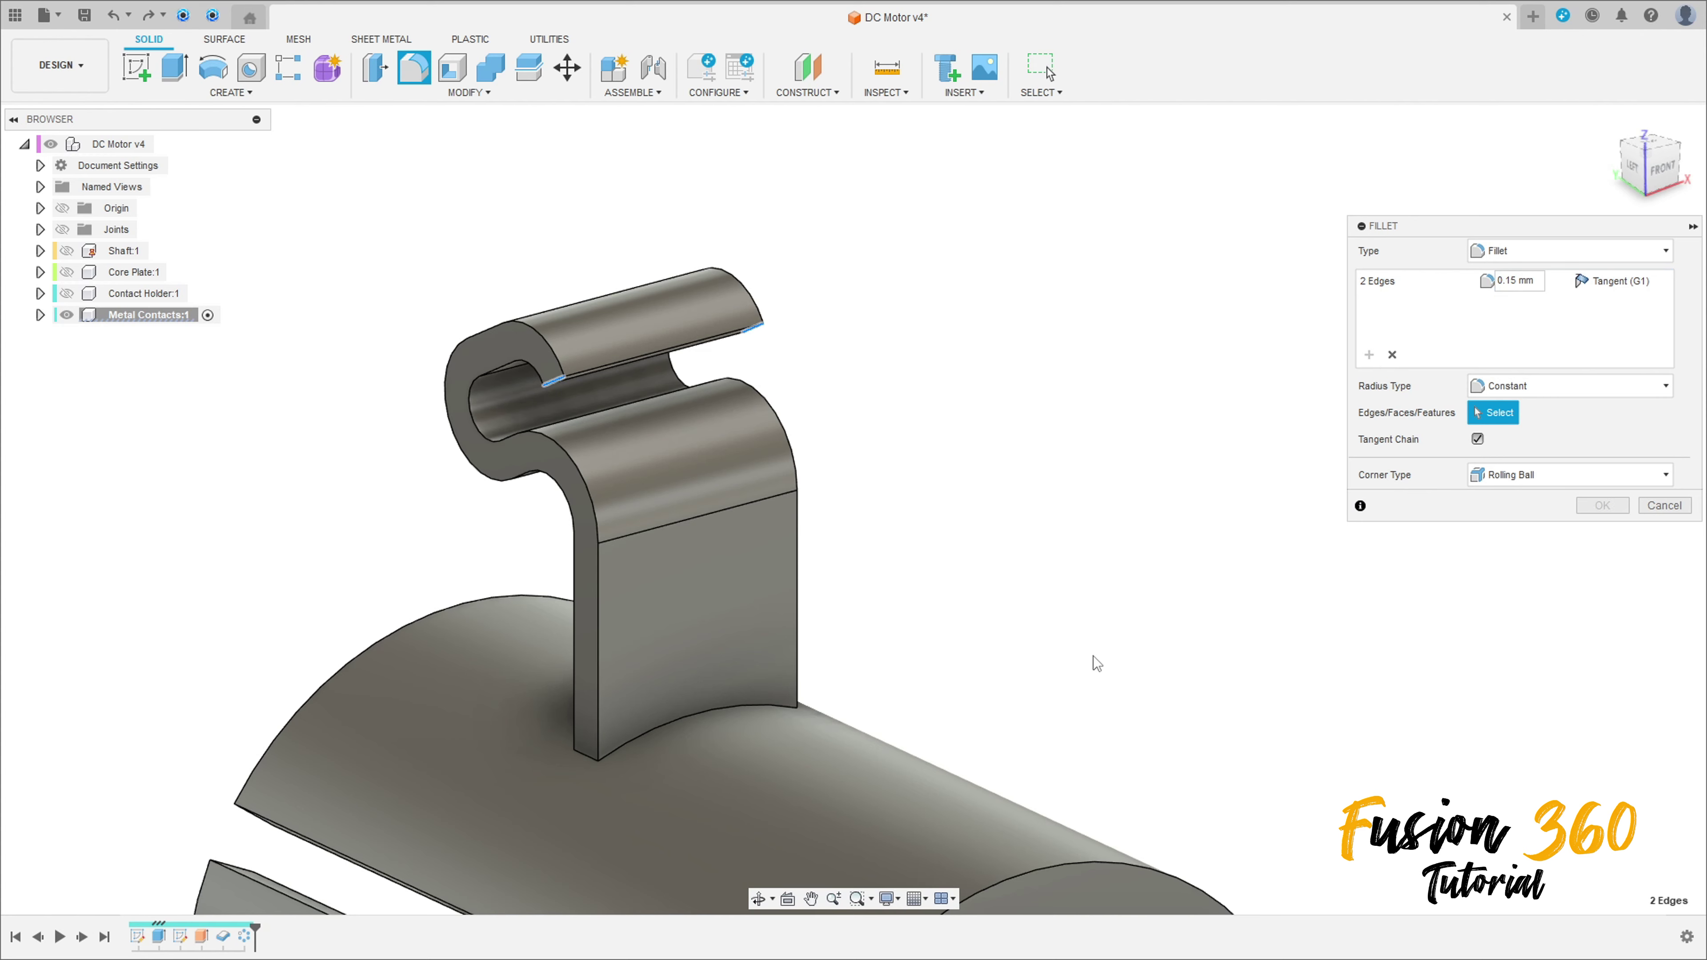
pyautogui.keyDown('shift'); pyautogui.moveTo(758, 822); pyautogui.dragTo(810, 777, button='middle'); pyautogui.keyUp('shift')
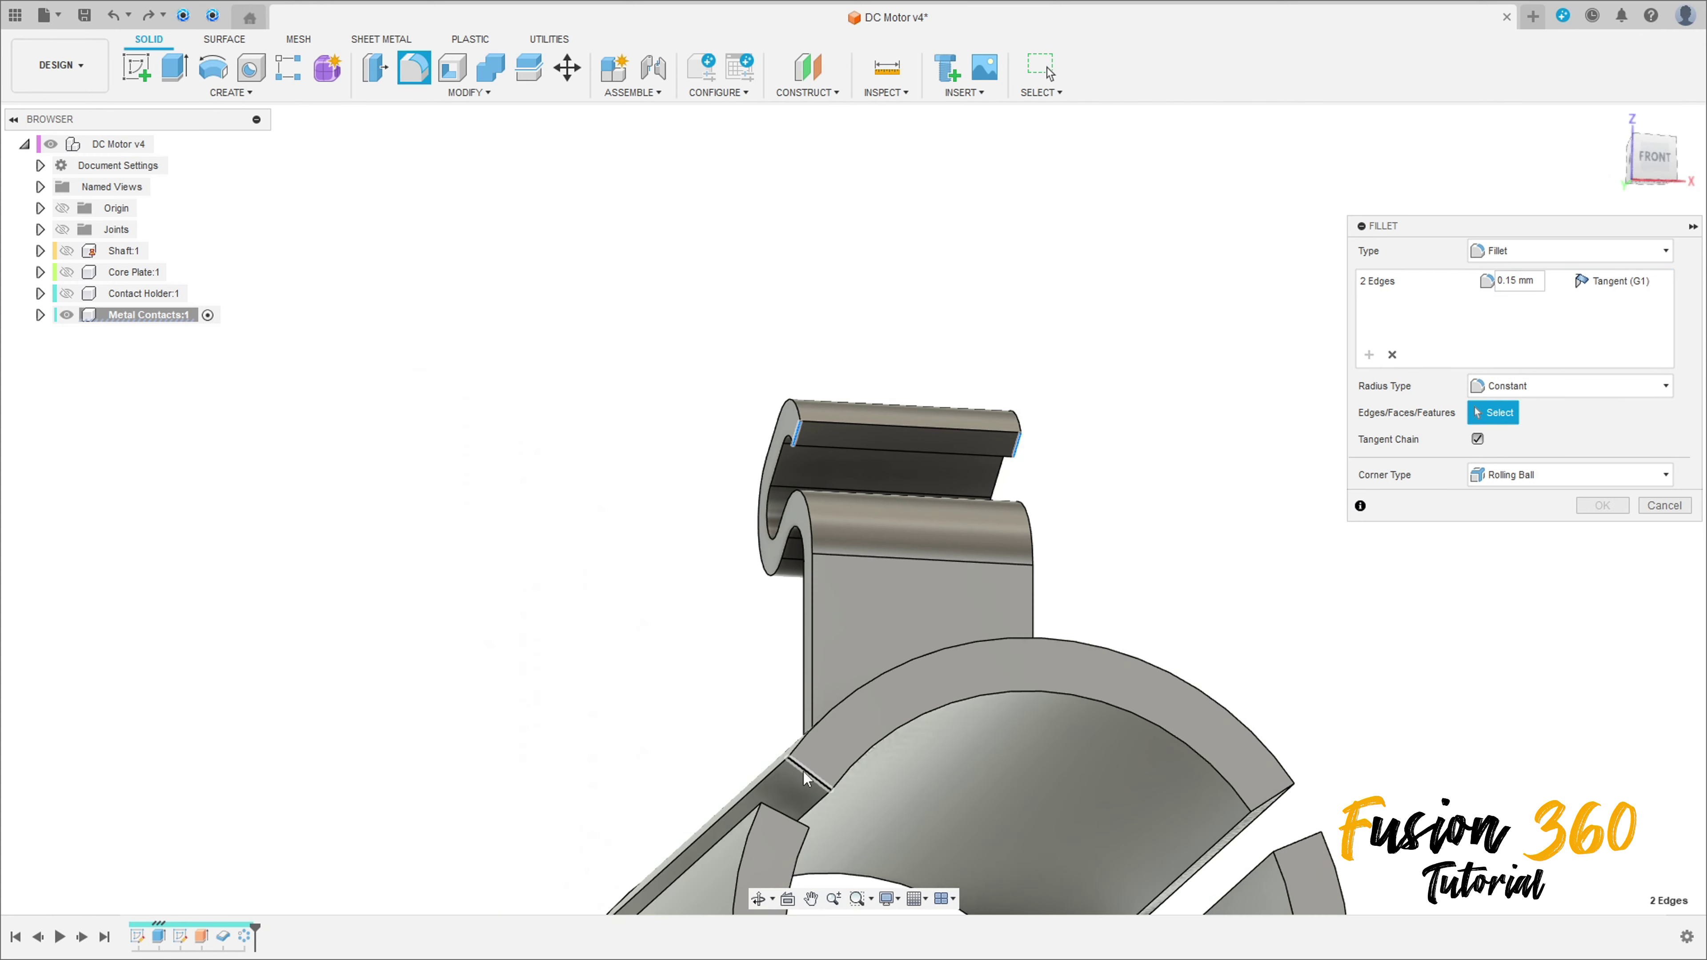
pyautogui.click(809, 777)
pyautogui.click(1268, 806)
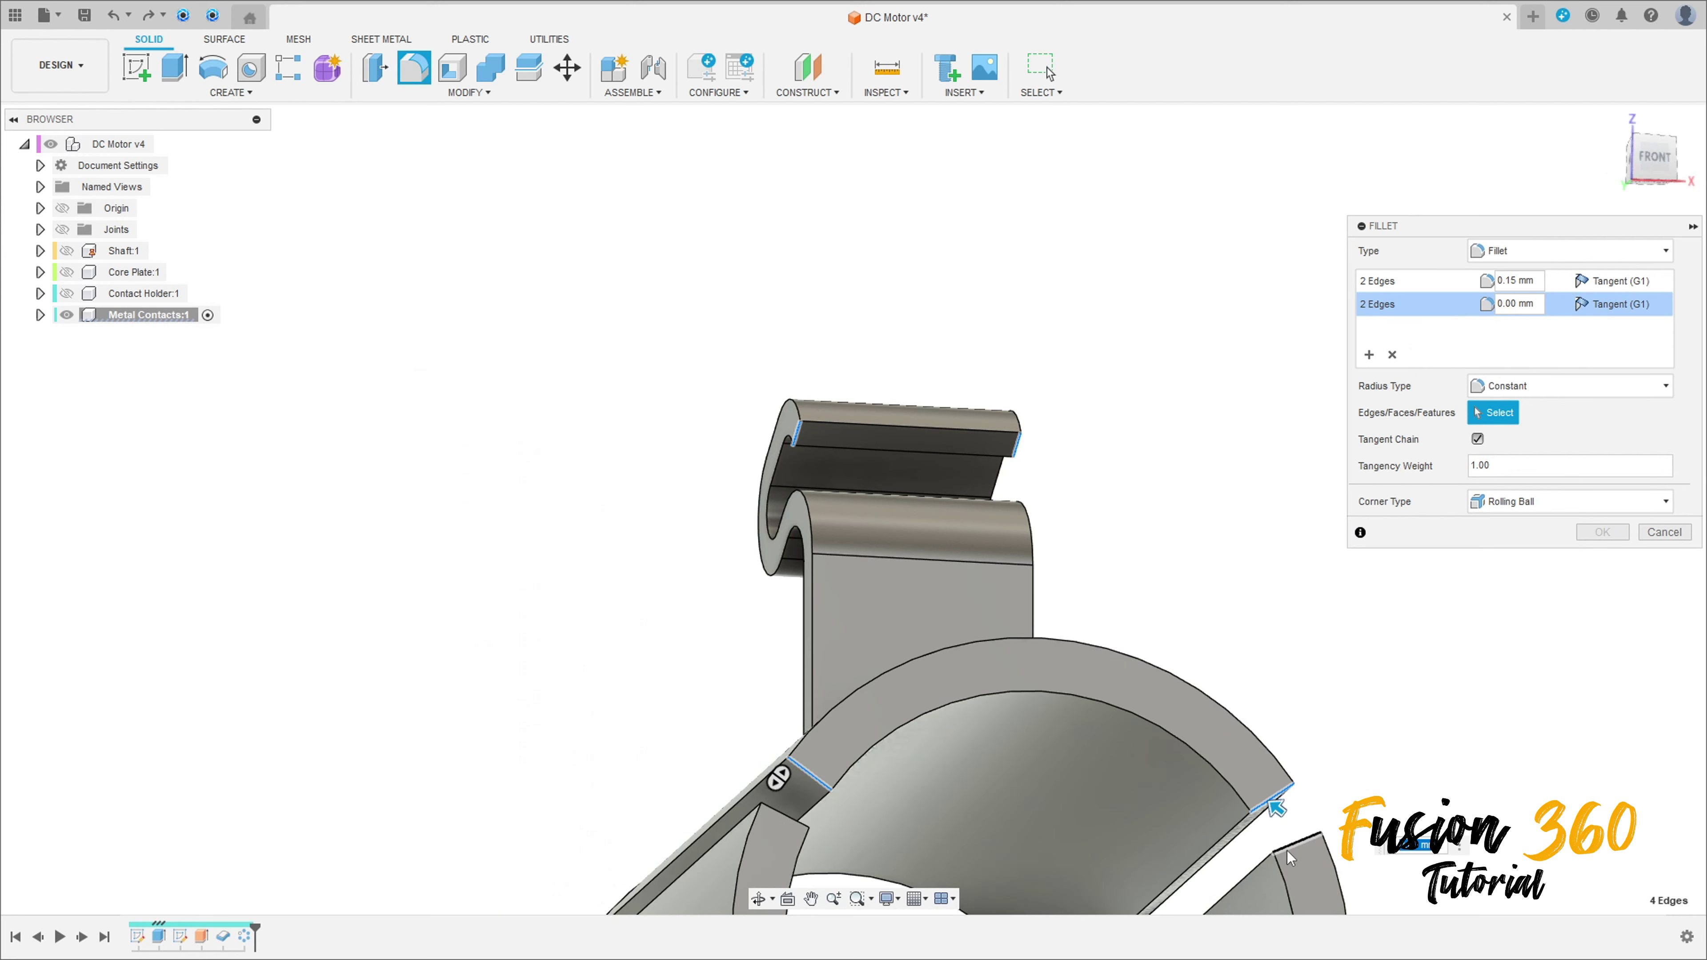
pyautogui.click(786, 814)
pyautogui.moveTo(934, 822); pyautogui.dragTo(696, 271, button='middle')
pyautogui.click(779, 685)
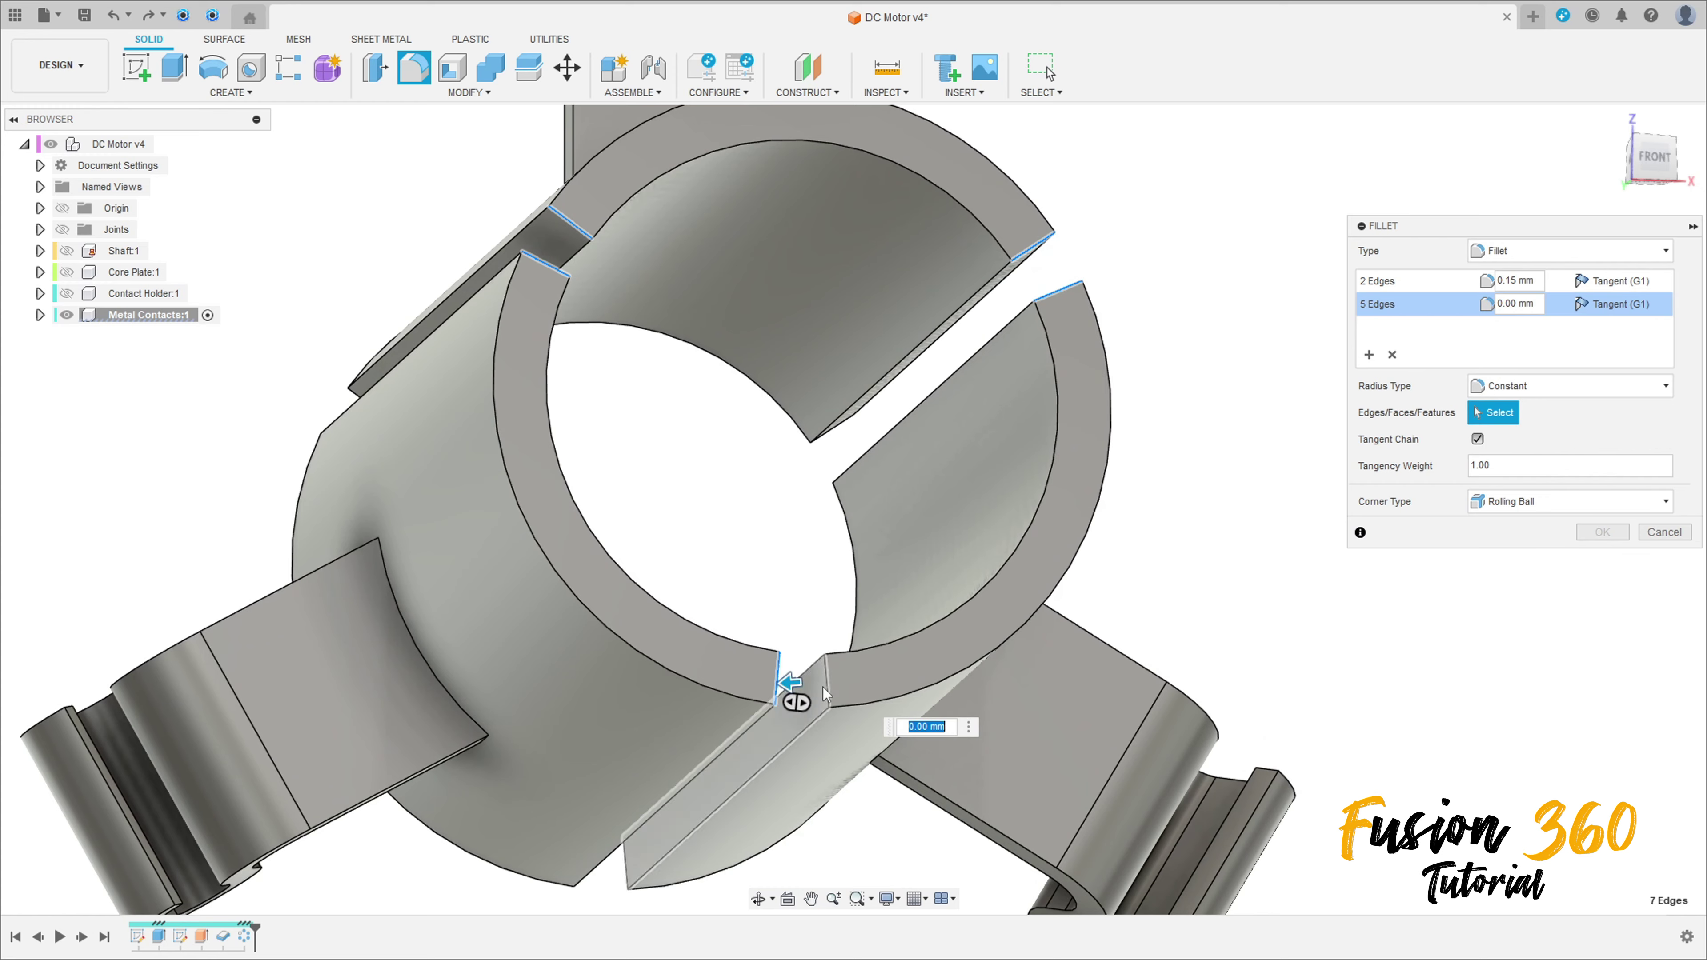
pyautogui.click(827, 689)
pyautogui.keyDown('shift'); pyautogui.moveTo(431, 734); pyautogui.dragTo(675, 765, button='middle'); pyautogui.keyUp('shift')
pyautogui.moveTo(336, 738); pyautogui.dragTo(711, 750, button='middle')
pyautogui.click(400, 804)
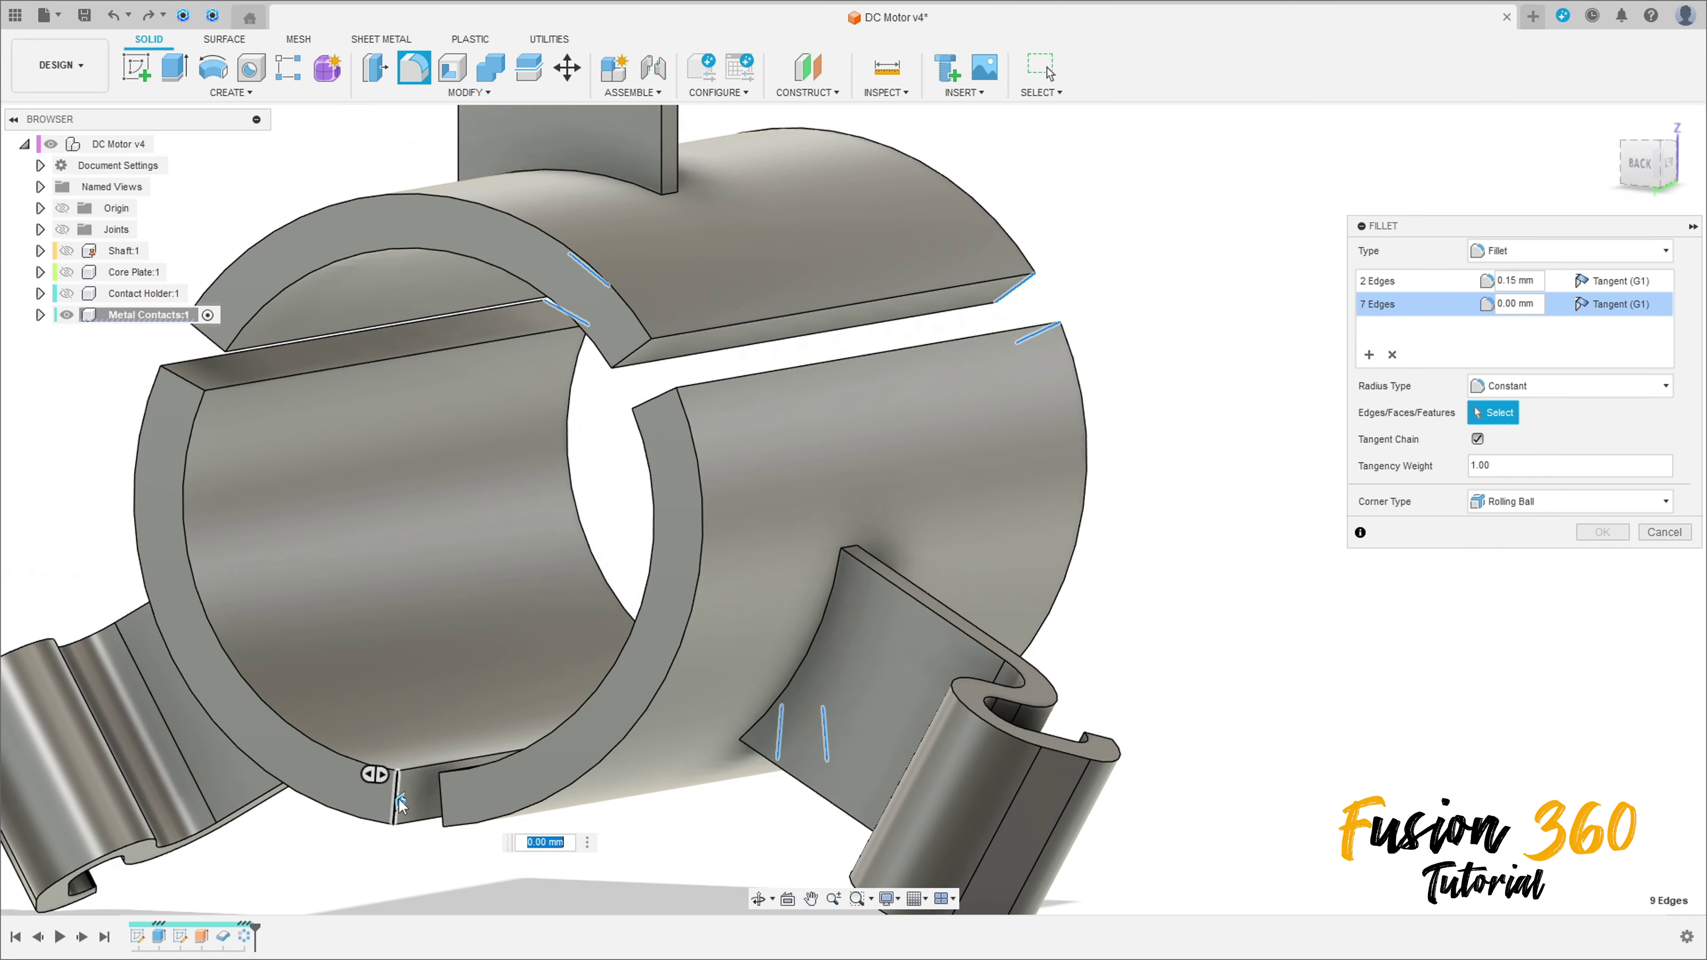
pyautogui.click(191, 366)
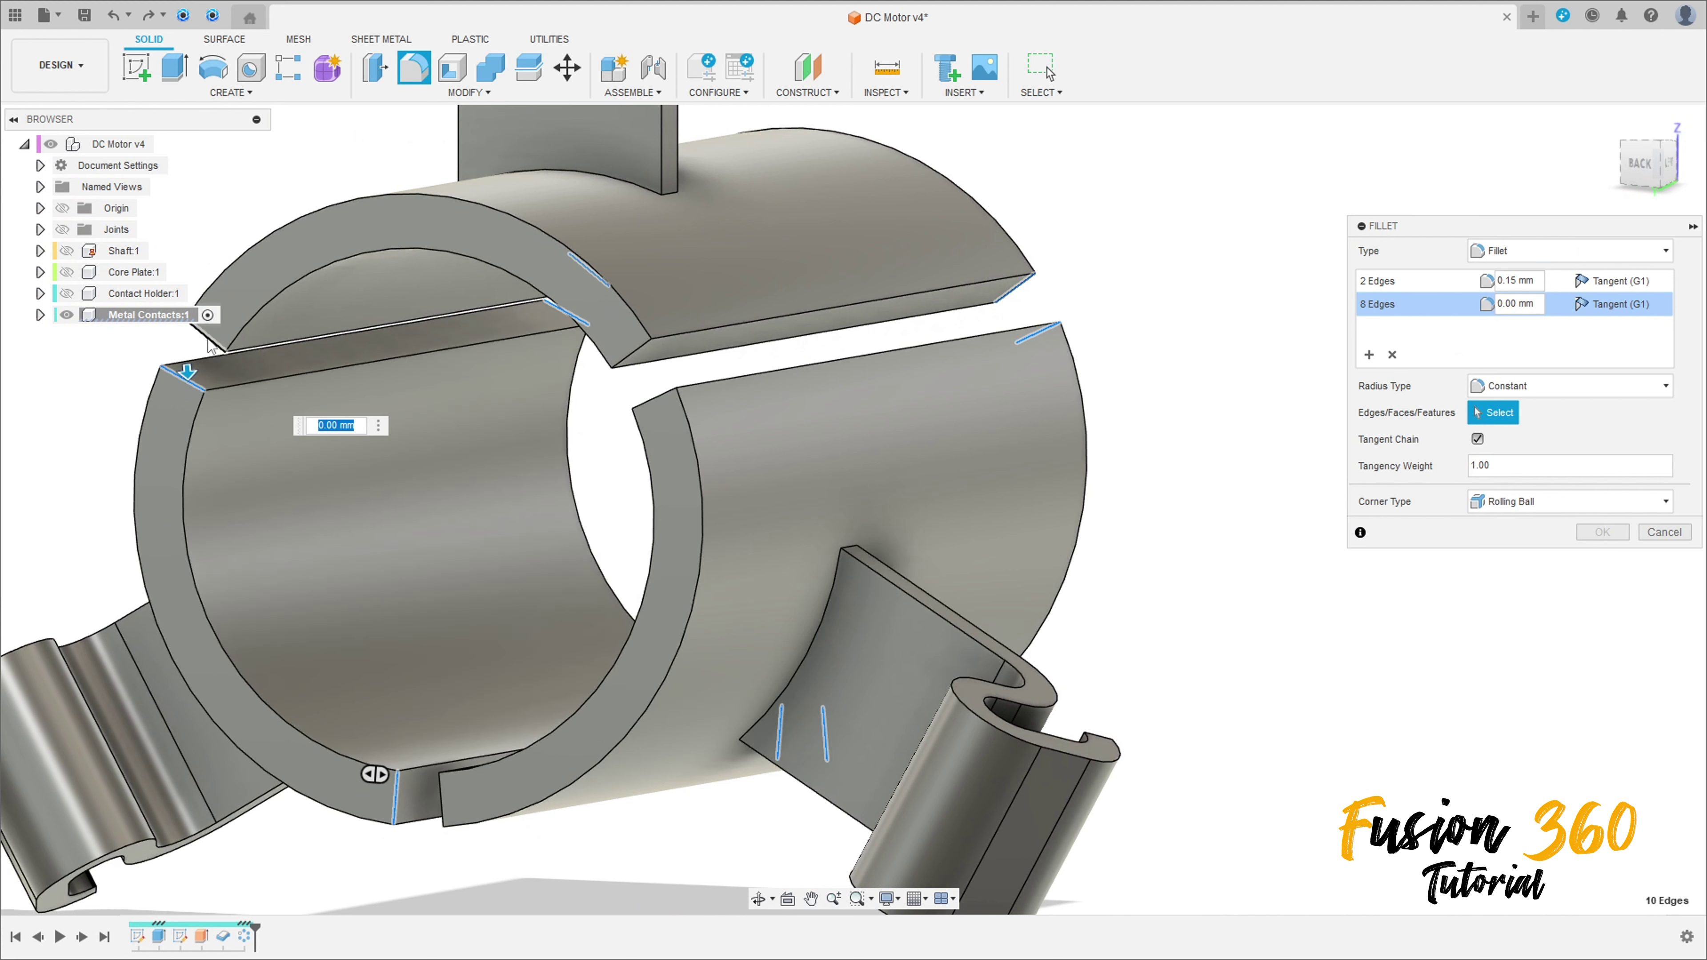
pyautogui.click(209, 337)
pyautogui.click(632, 353)
pyautogui.click(657, 397)
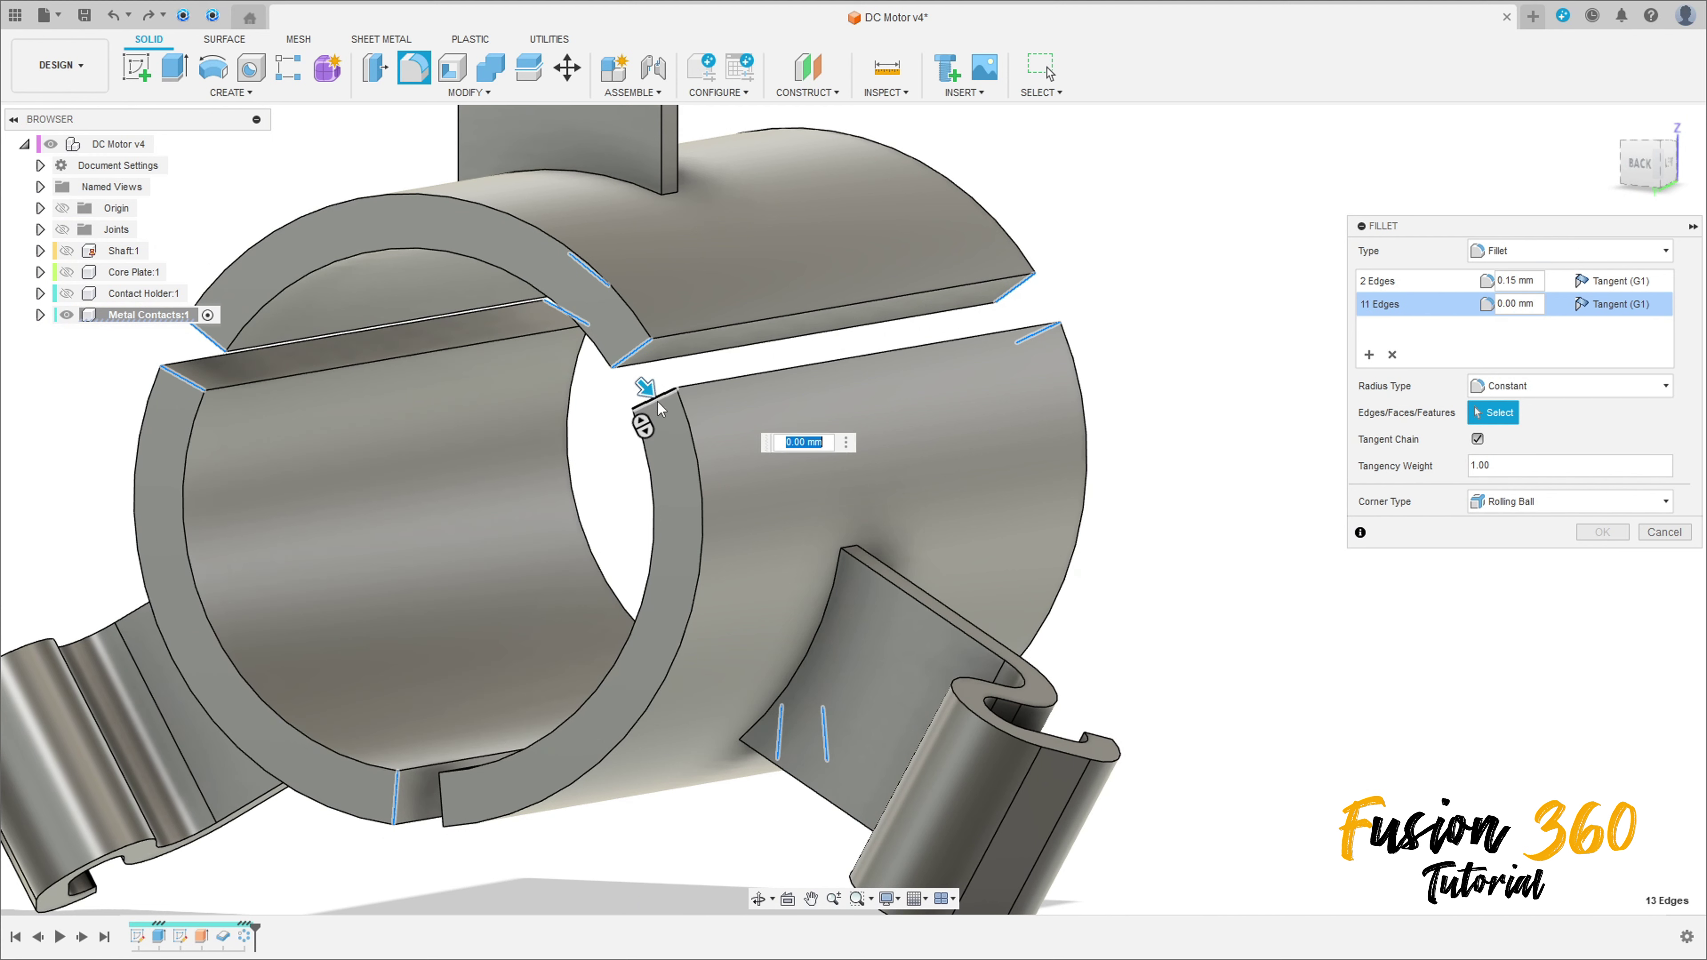
pyautogui.write('0,2')
pyautogui.press('Return')
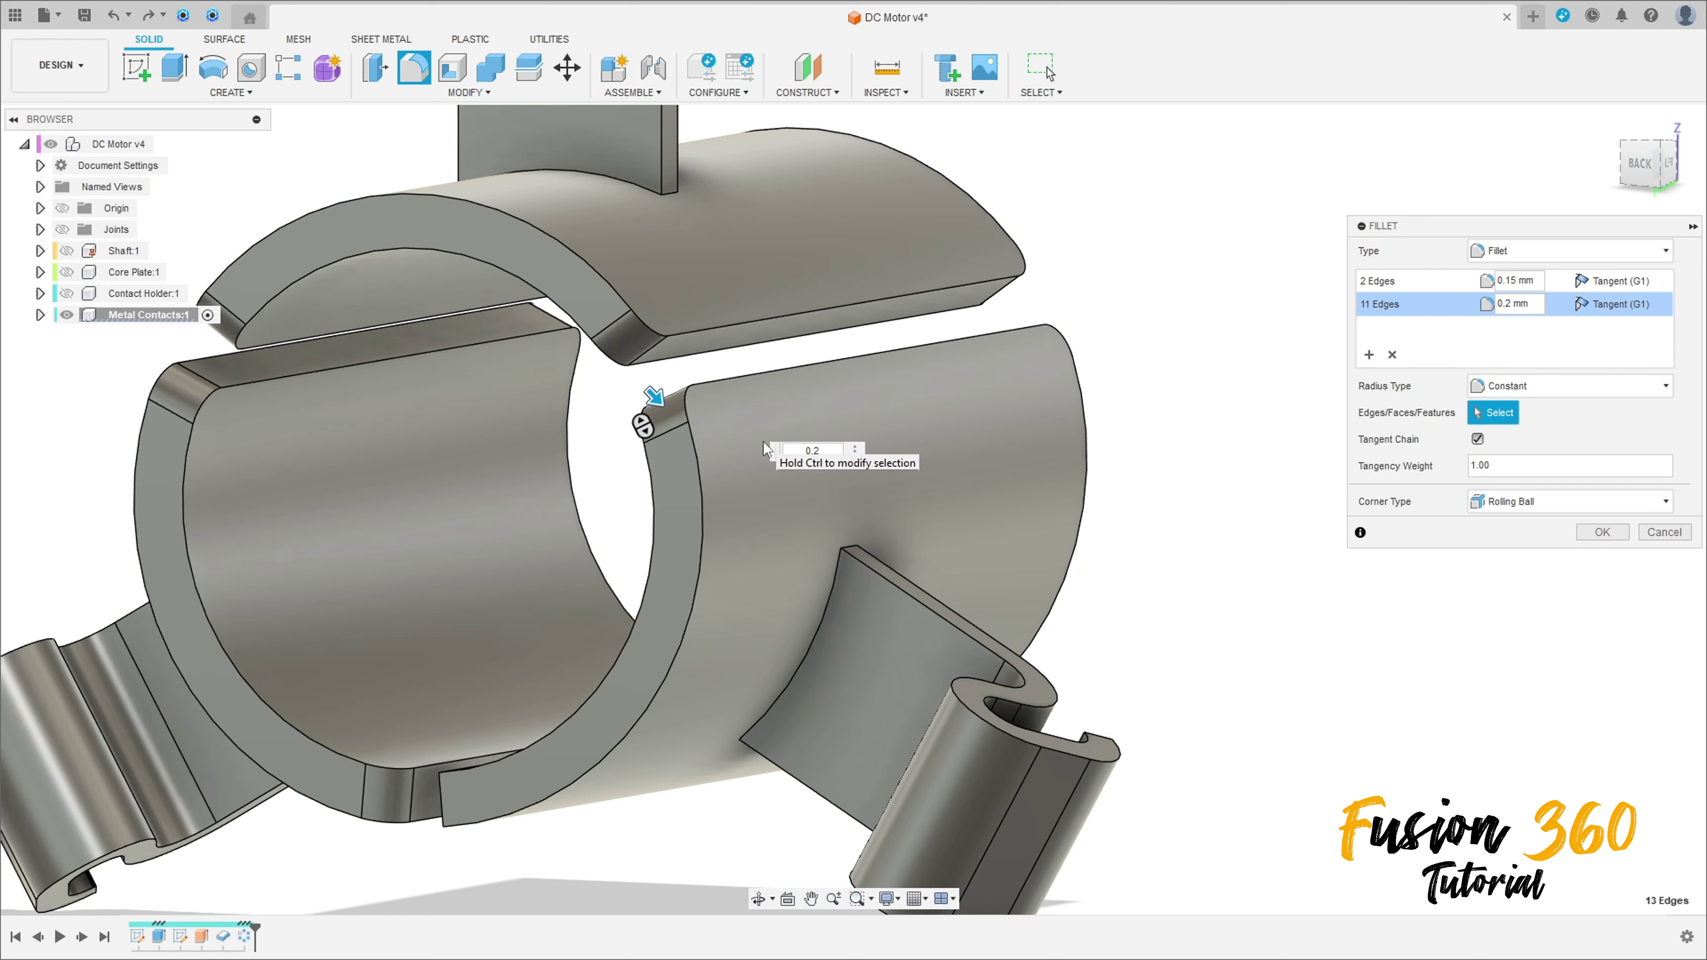
pyautogui.press('Return')
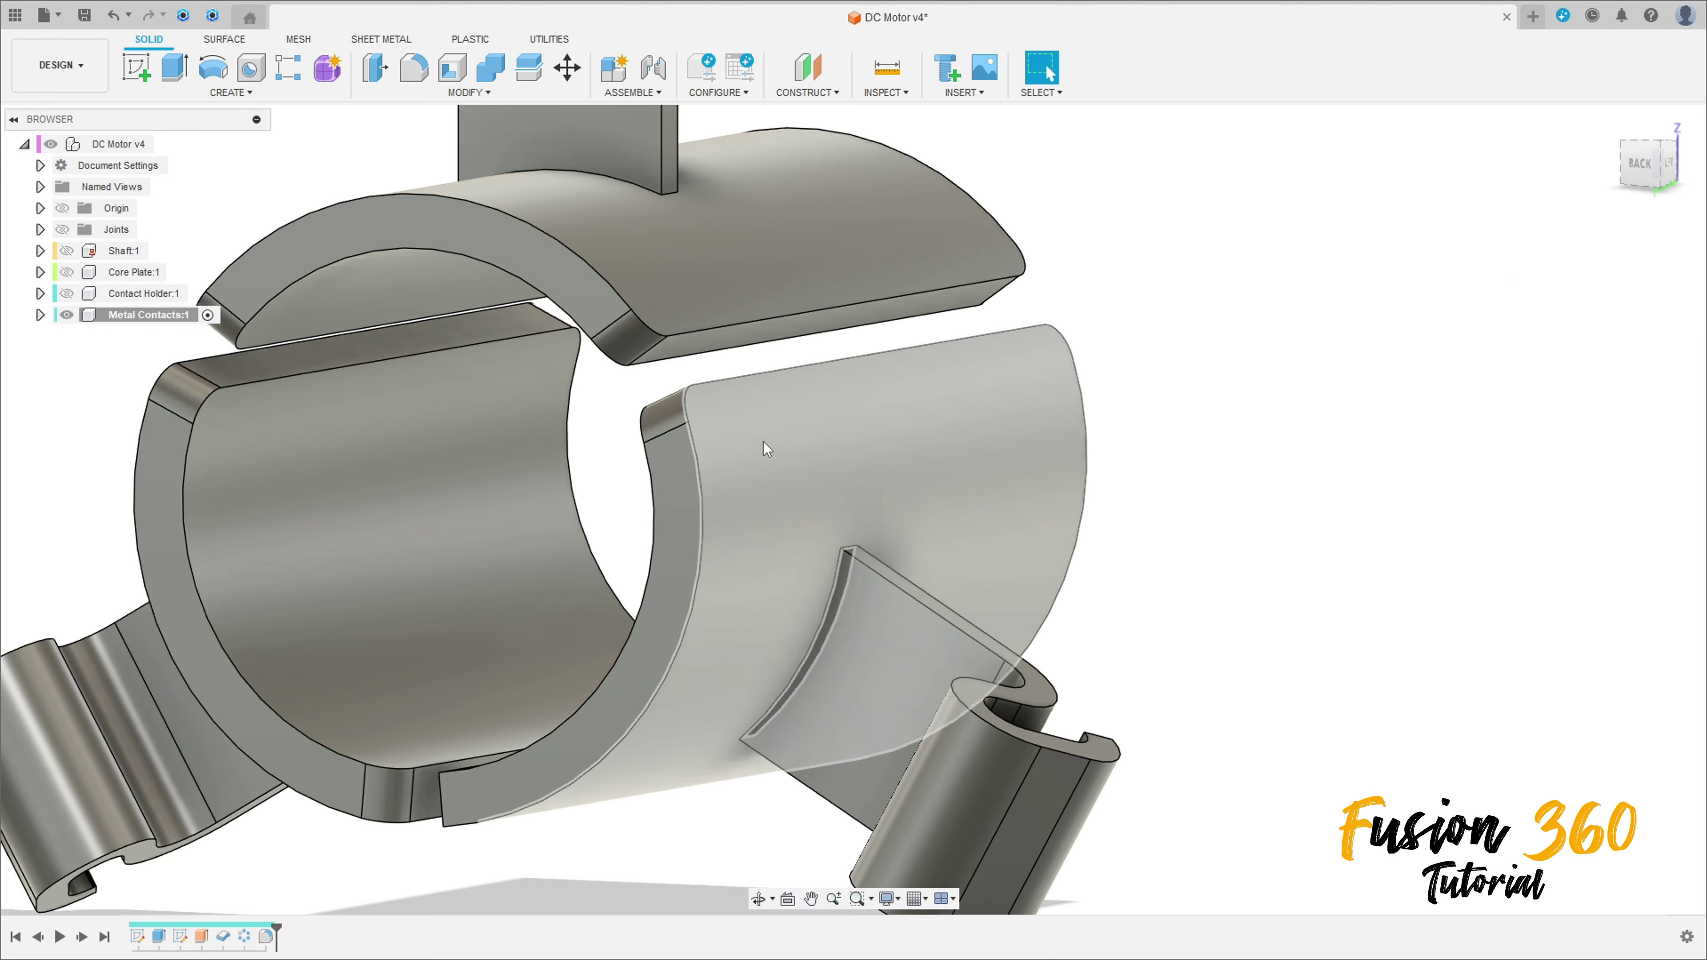
# Step: Fillet all faces and edges of the three metal contacts together with a constant 0.05 mm radius
pyautogui.scroll(-4, 988, 538)
pyautogui.keyDown('shift'); pyautogui.moveTo(1162, 406); pyautogui.dragTo(876, 450, button='middle'); pyautogui.keyUp('shift')
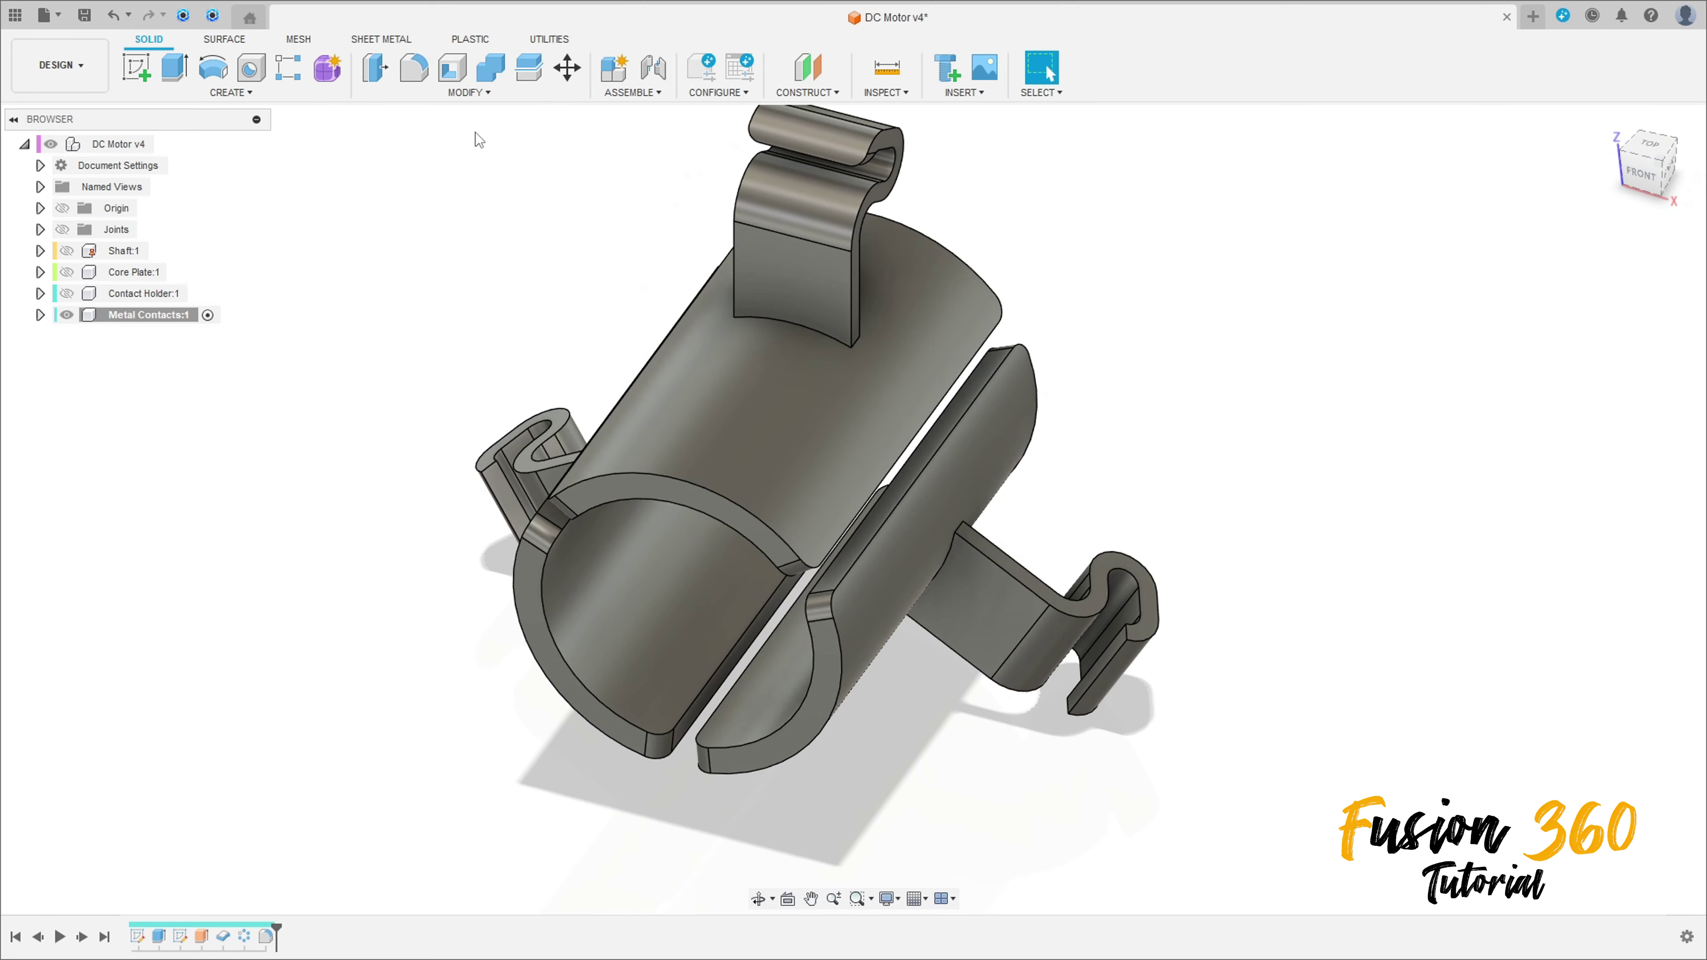
pyautogui.click(411, 69)
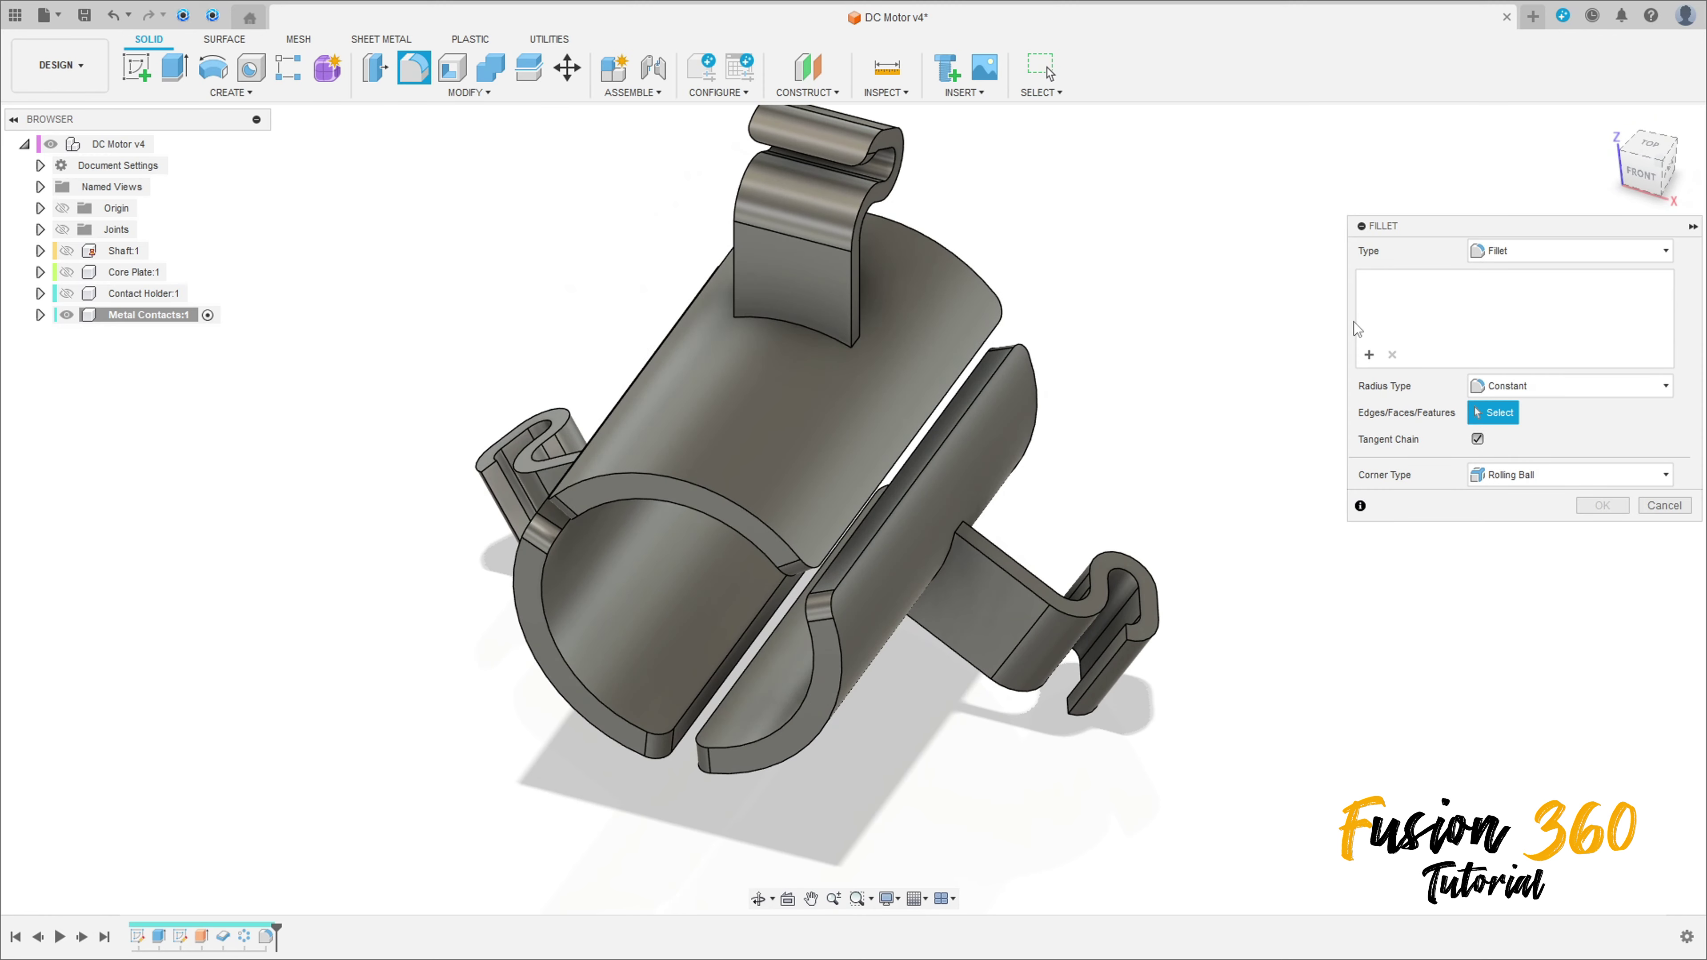
pyautogui.click(806, 325)
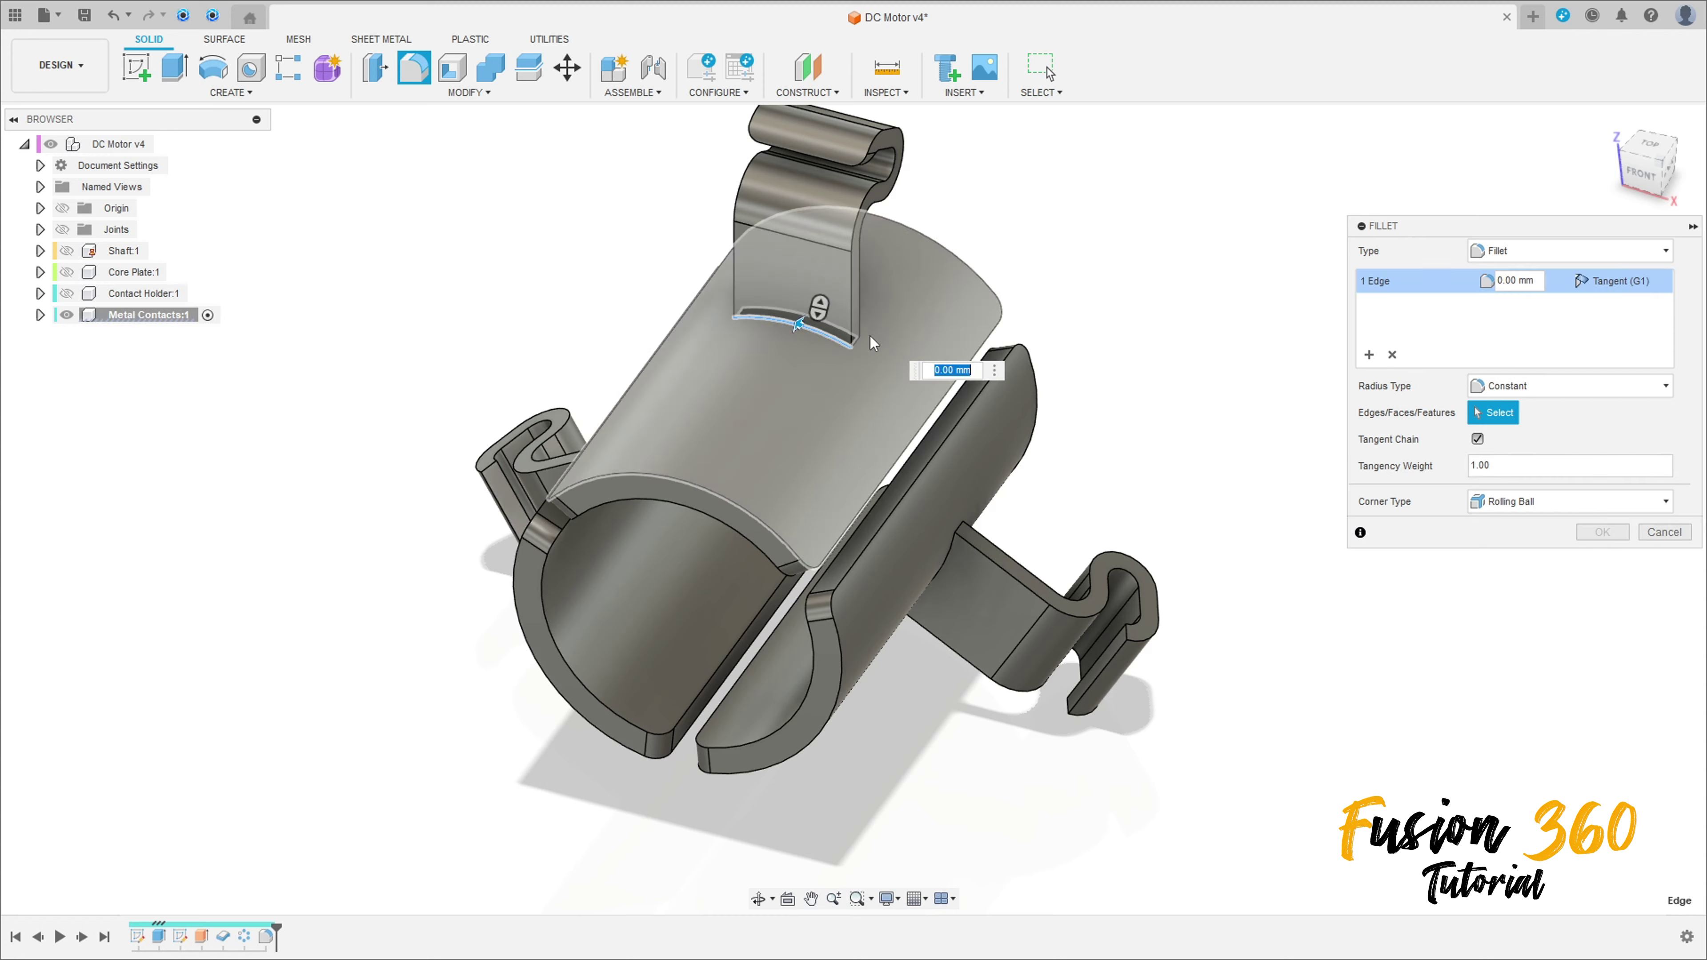
pyautogui.keyDown('shift'); pyautogui.moveTo(806, 326); pyautogui.dragTo(869, 258, button='middle'); pyautogui.keyUp('shift')
pyautogui.scroll(3, 873, 380)
pyautogui.click(867, 368)
pyautogui.click(869, 257)
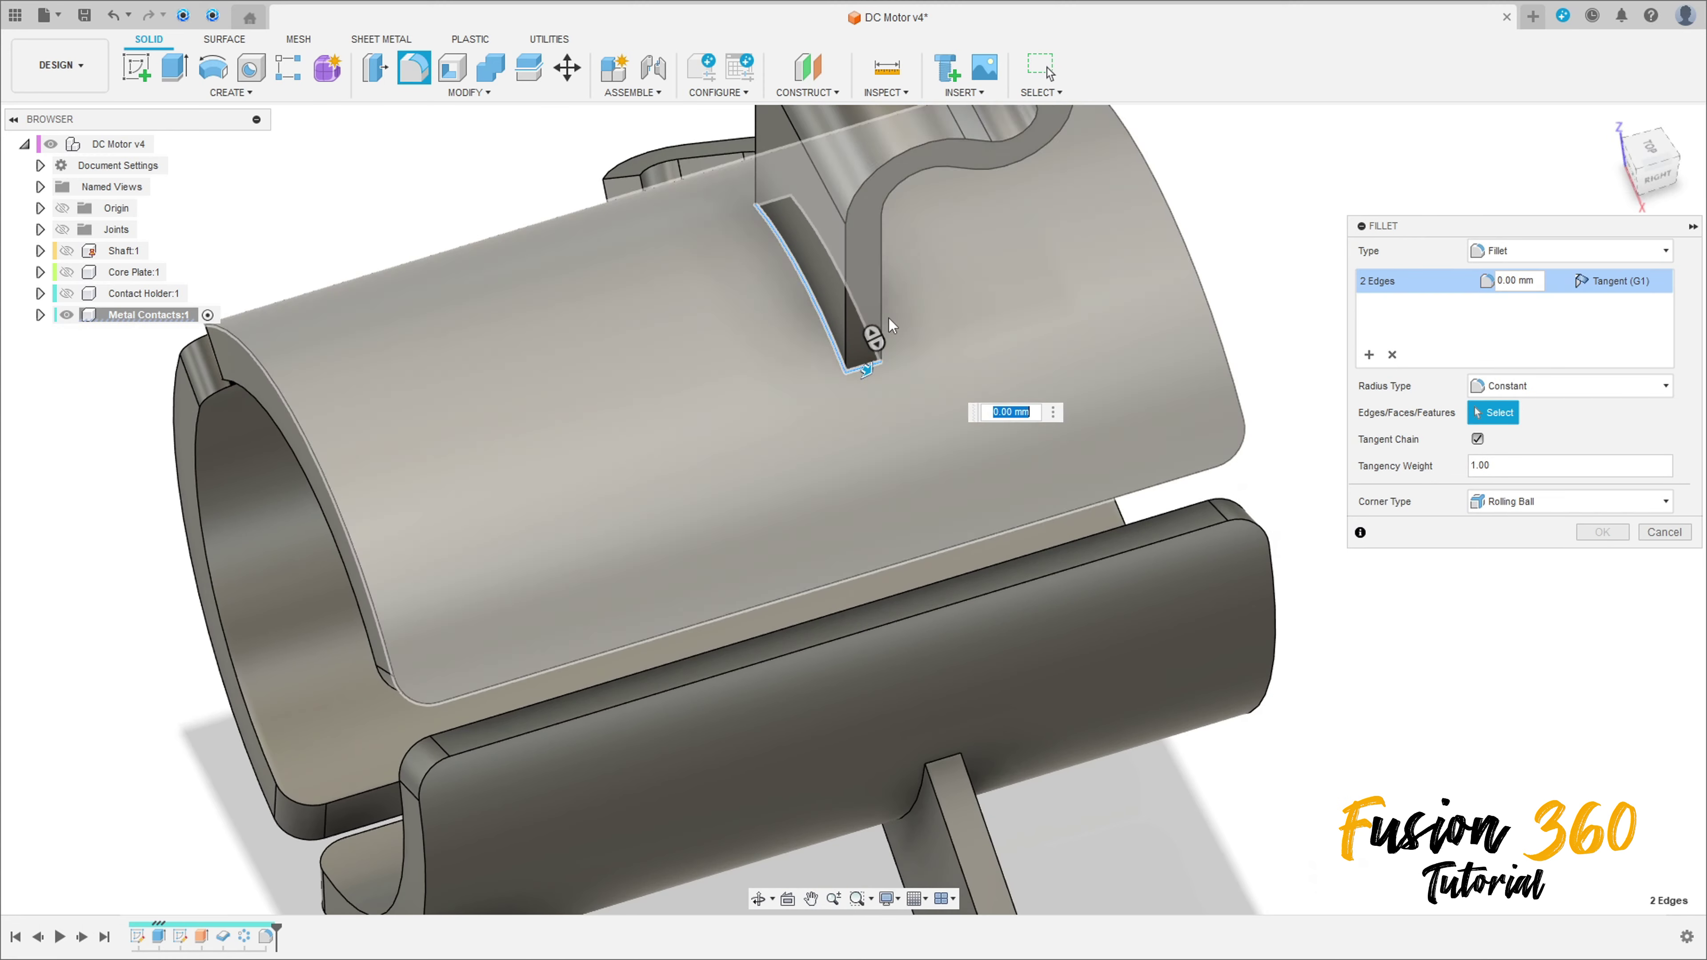
pyautogui.scroll(-5, 869, 257)
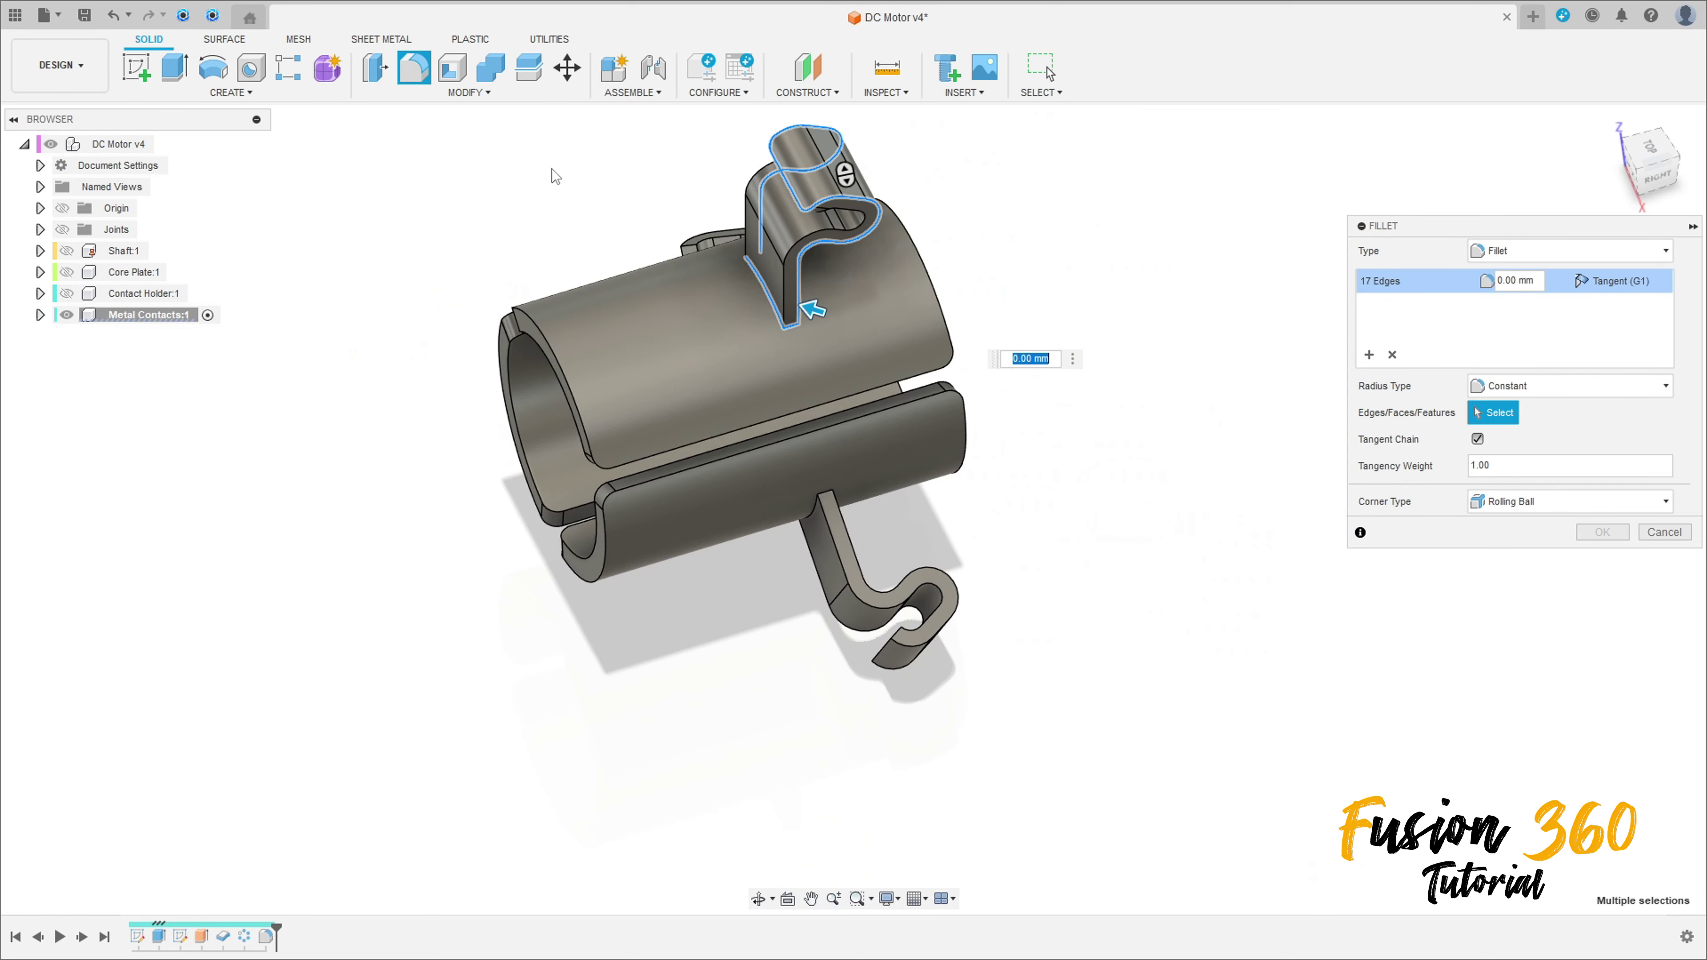
pyautogui.moveTo(445, 124); pyautogui.dragTo(1092, 784)
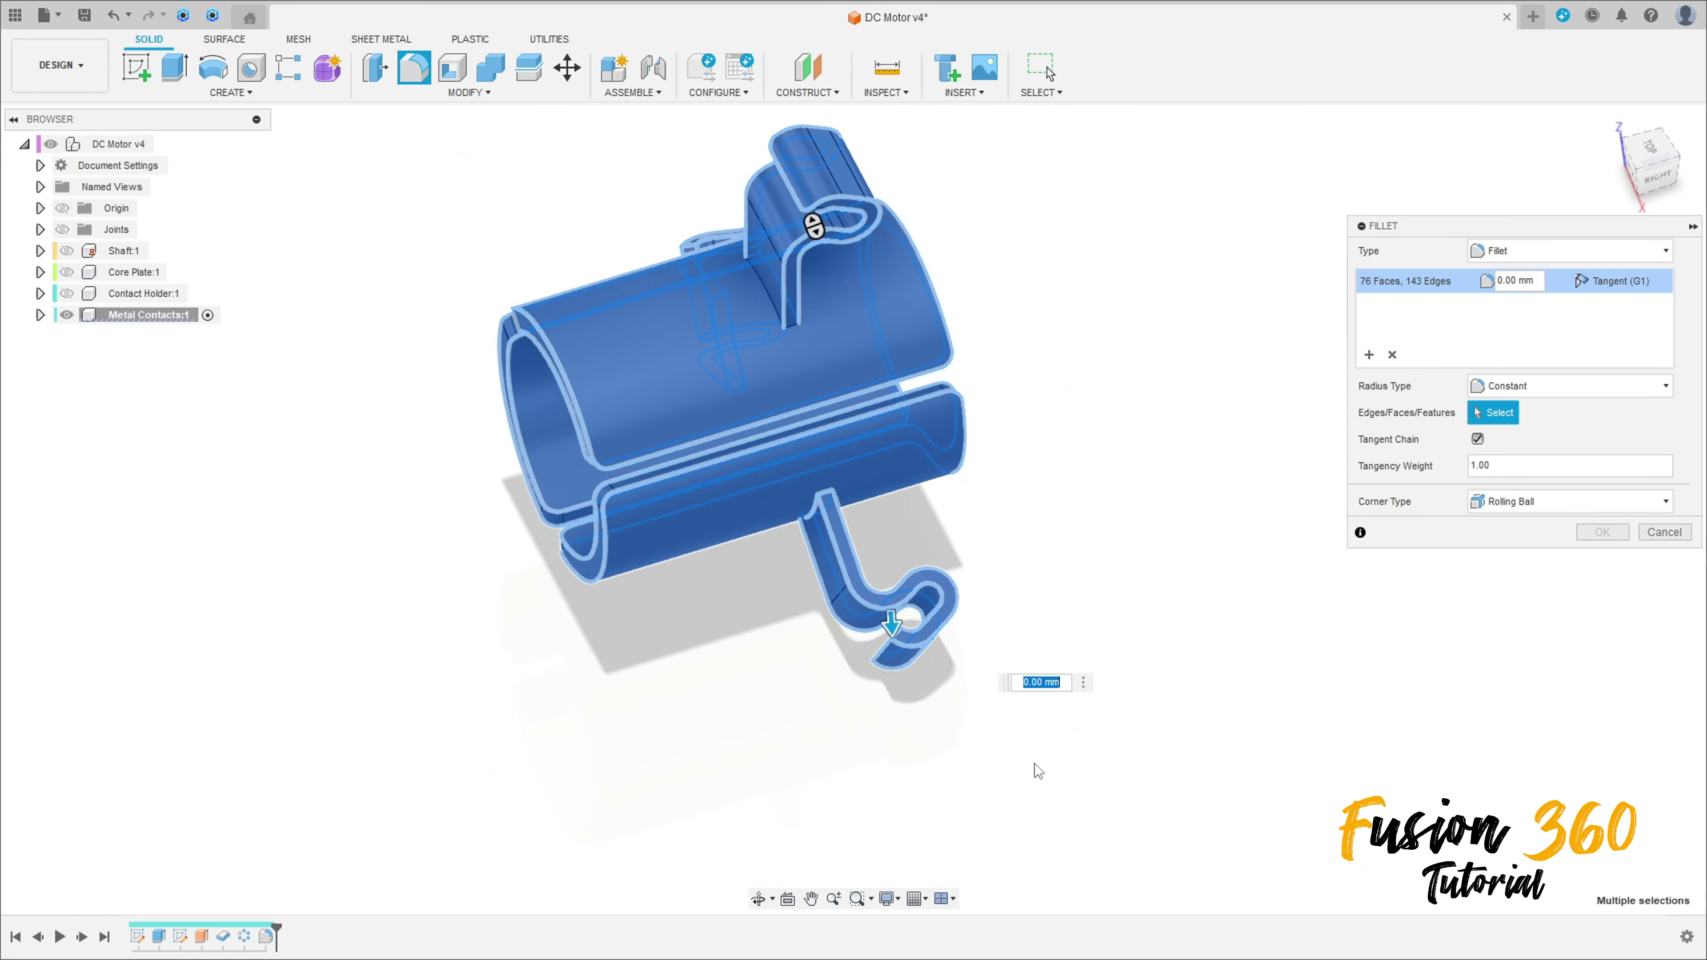
pyautogui.keyDown('shift'); pyautogui.moveTo(690, 675); pyautogui.dragTo(885, 628, button='middle'); pyautogui.keyUp('shift')
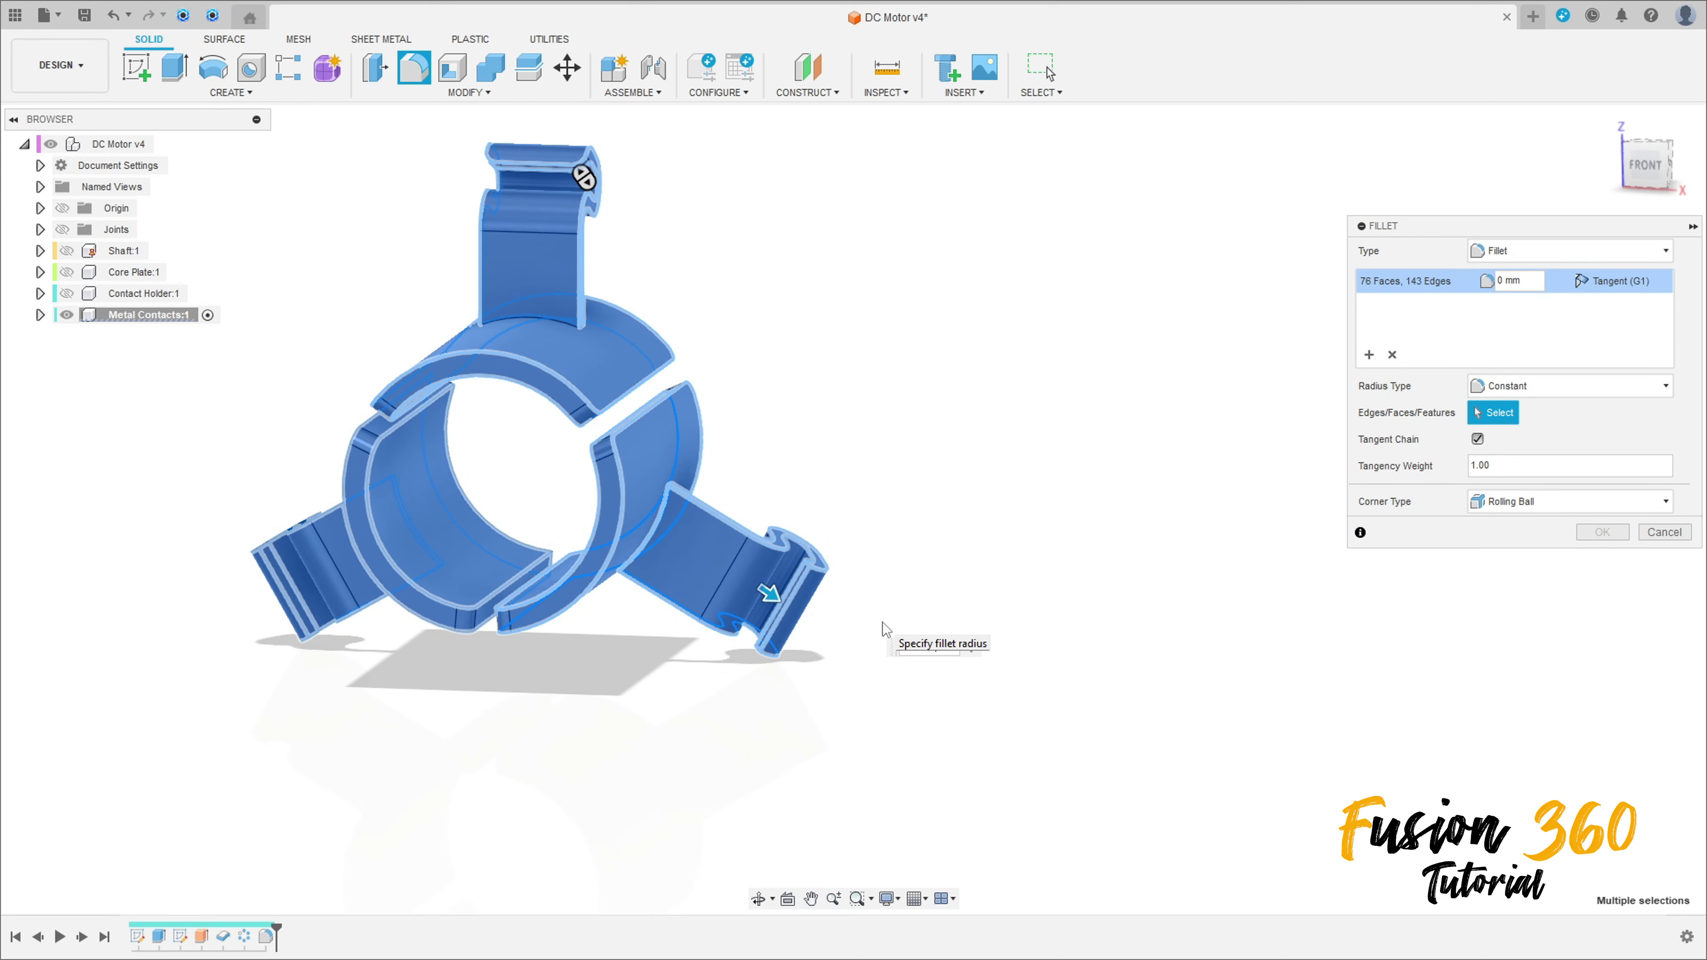
pyautogui.write('0.05')
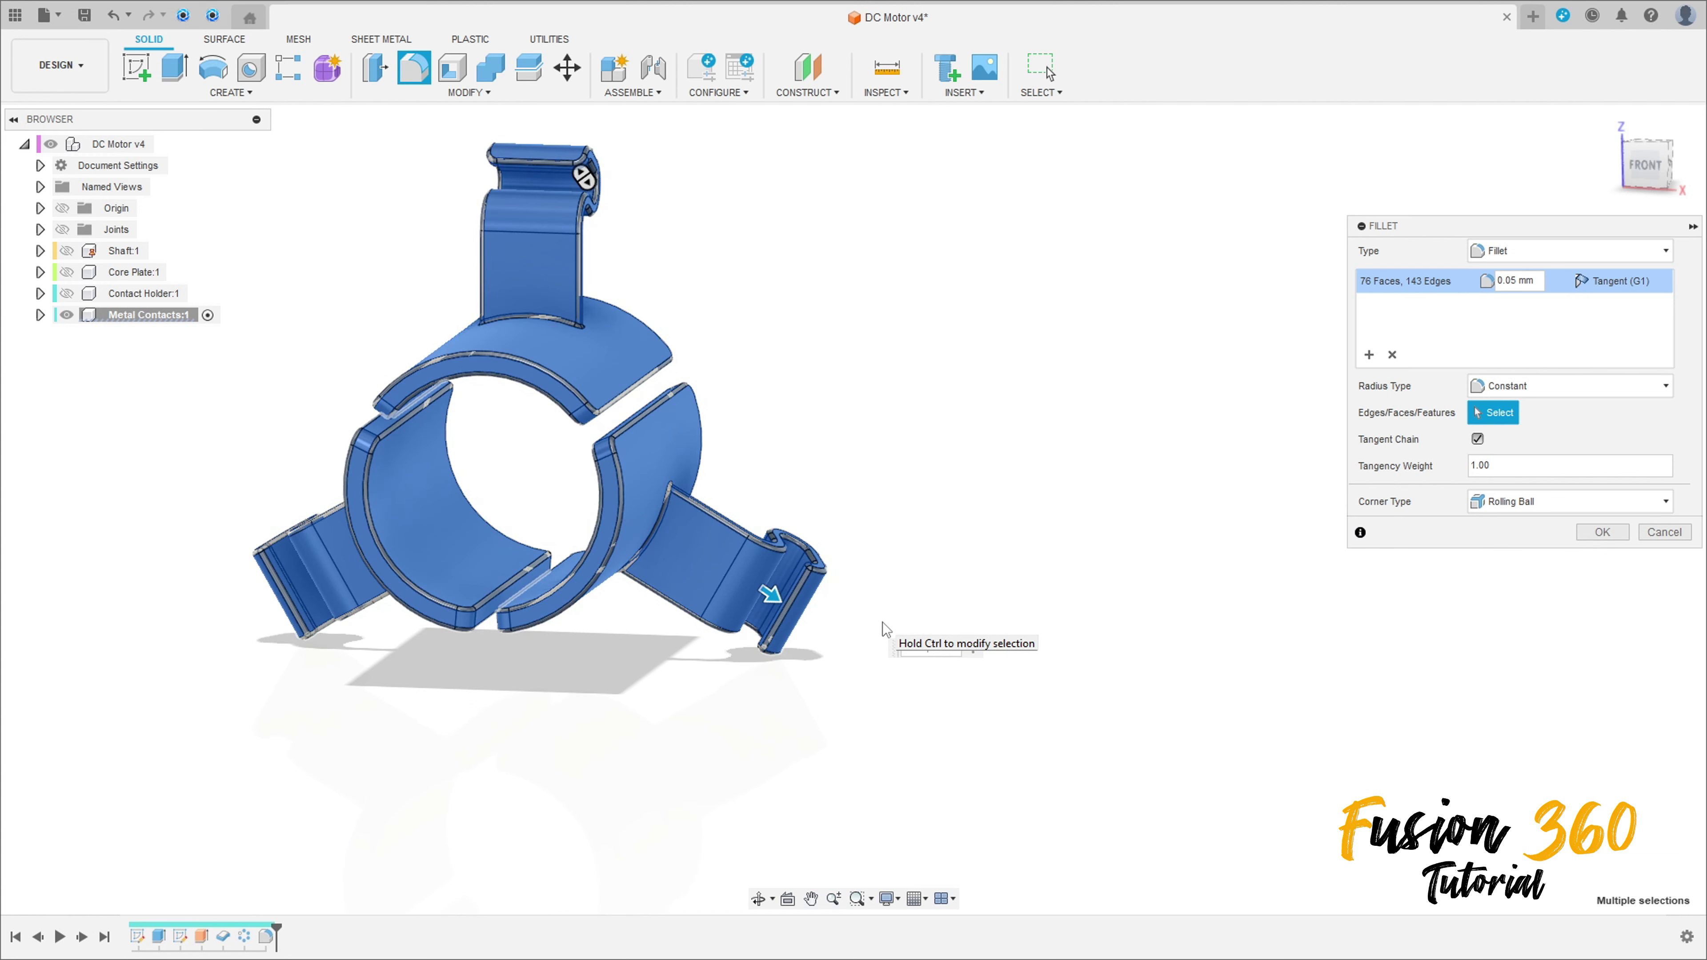
pyautogui.press('Return')
pyautogui.scroll(-2, 430, 550)
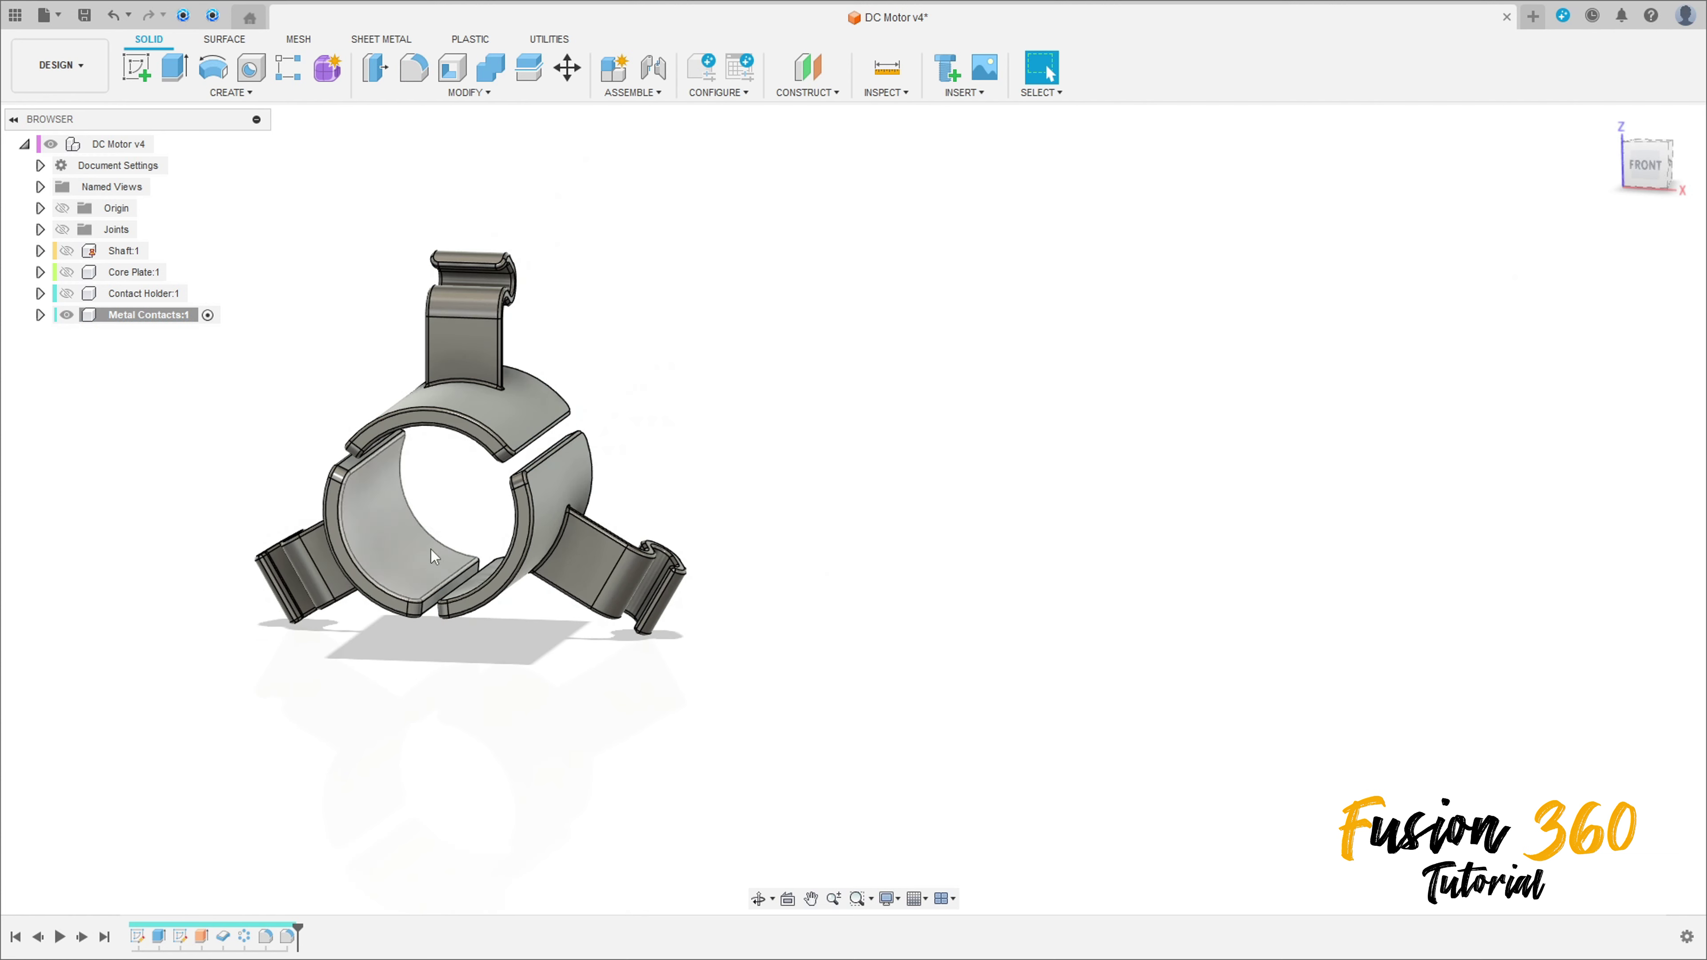
pyautogui.keyDown('shift'); pyautogui.moveTo(431, 550); pyautogui.dragTo(899, 555, button='middle'); pyautogui.keyUp('shift')
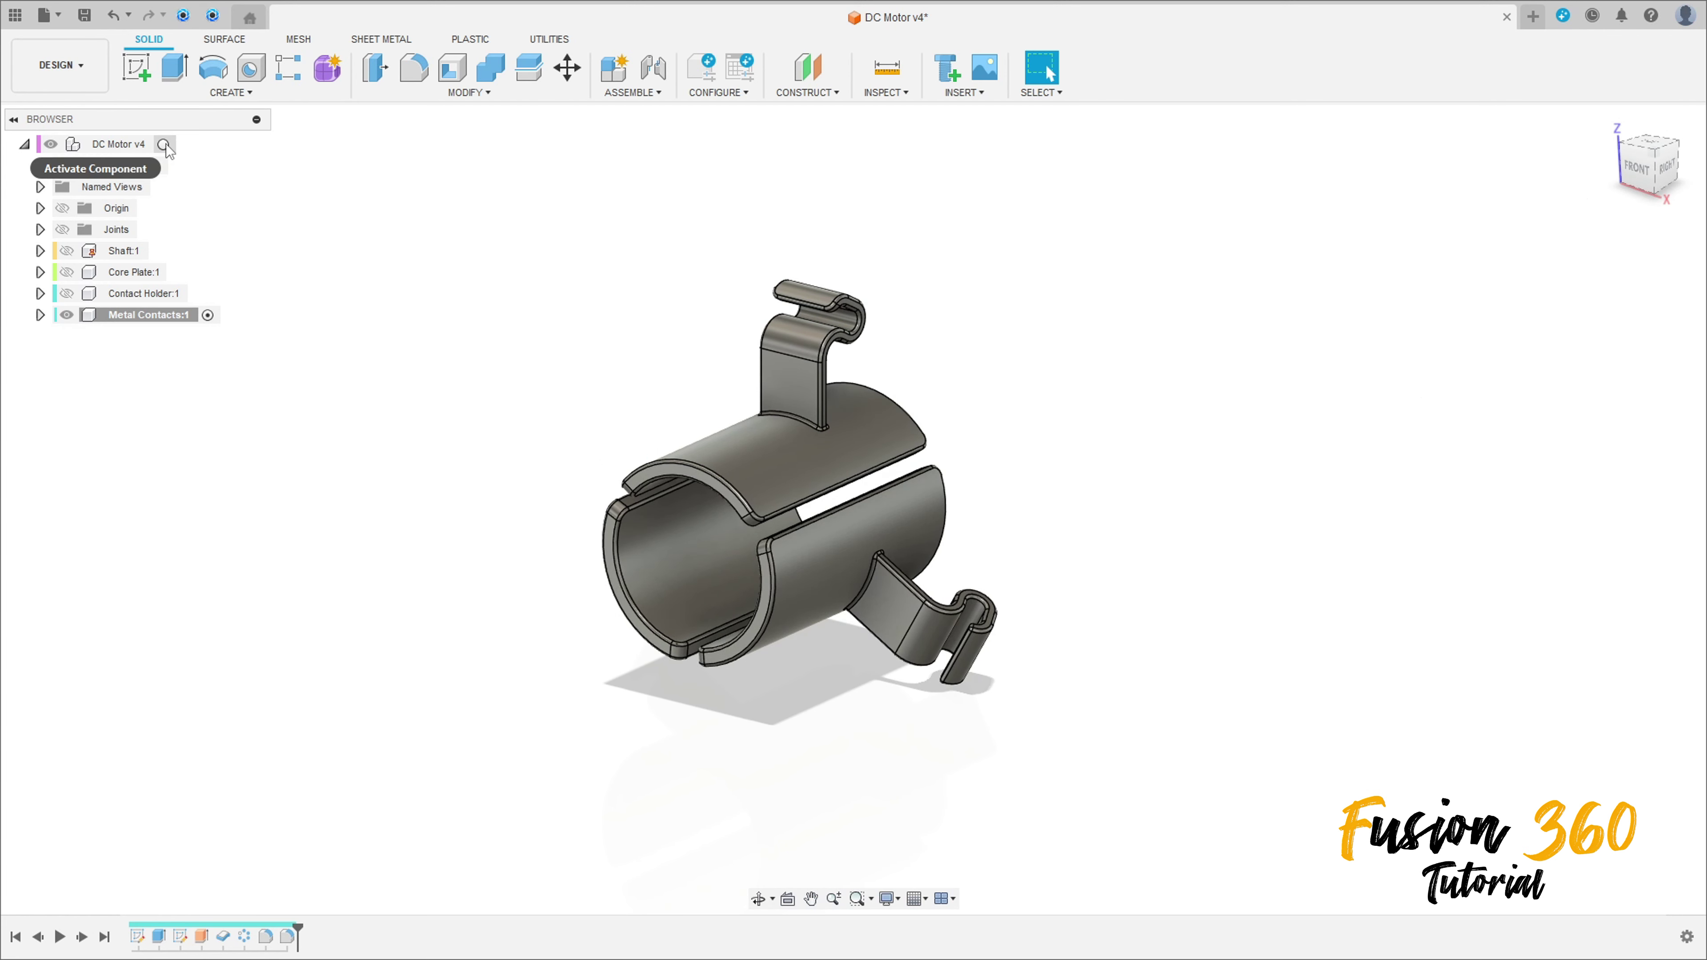
# Step: Activate the top-level DC Motor assembly and show the Contact Holder, Core Plate and Shaft components alongside the Metal Contacts
pyautogui.click(168, 144)
pyautogui.click(71, 296)
pyautogui.click(66, 293)
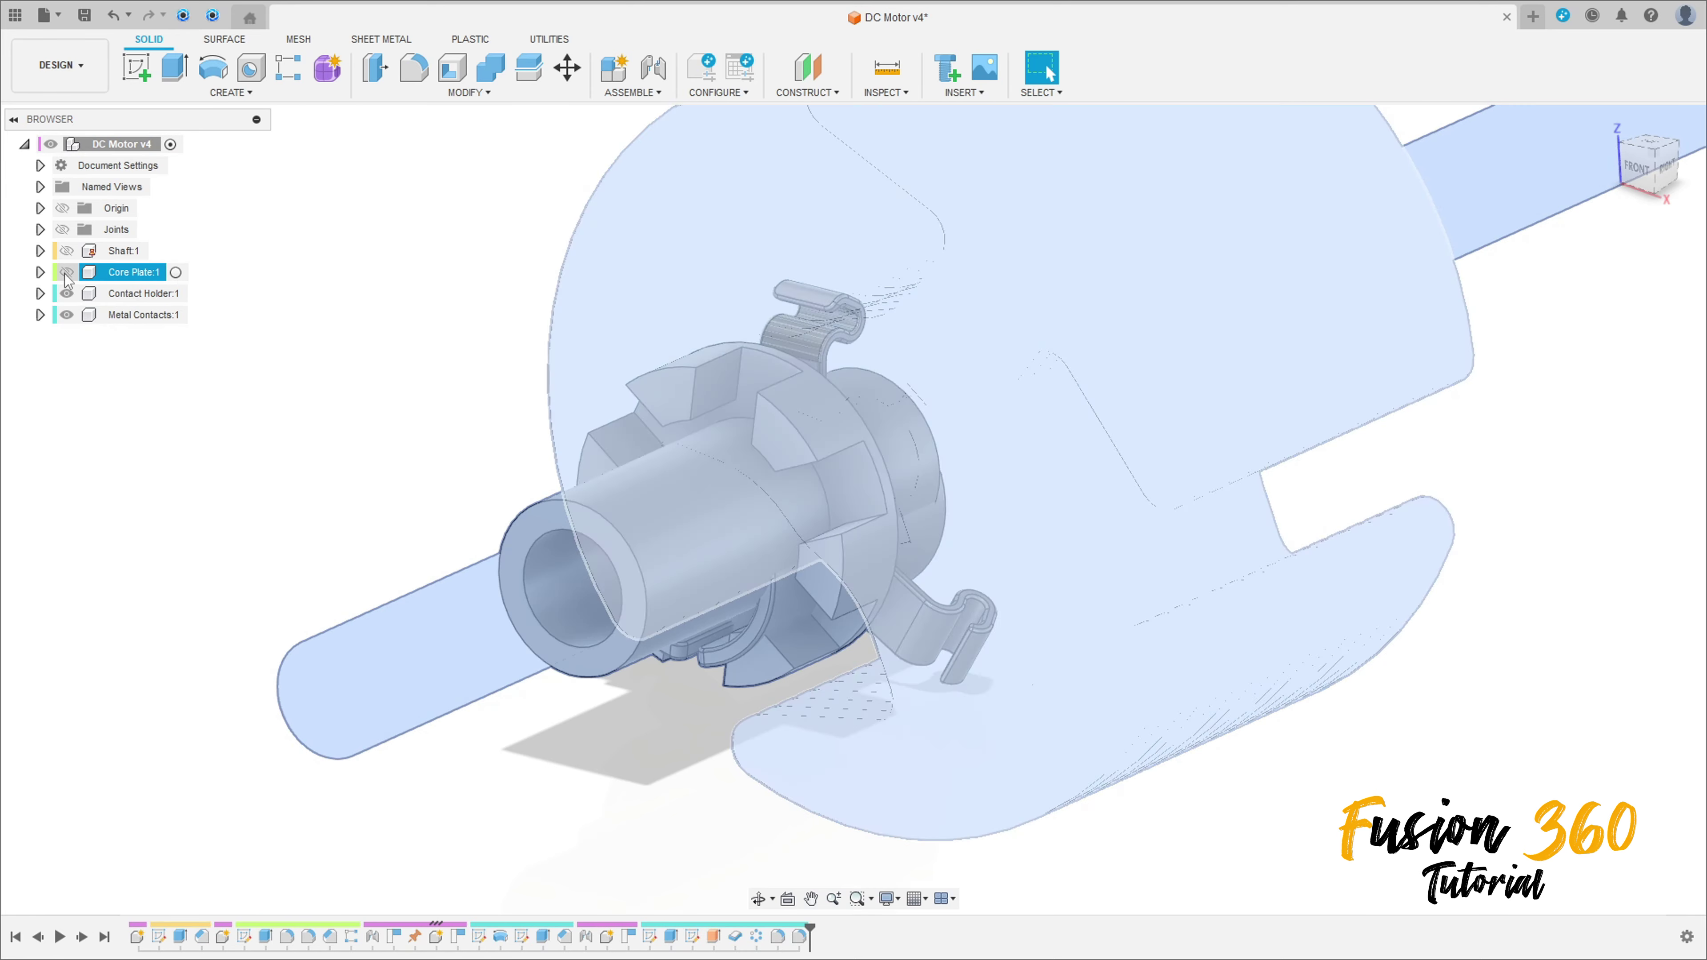
pyautogui.click(67, 271)
pyautogui.click(67, 251)
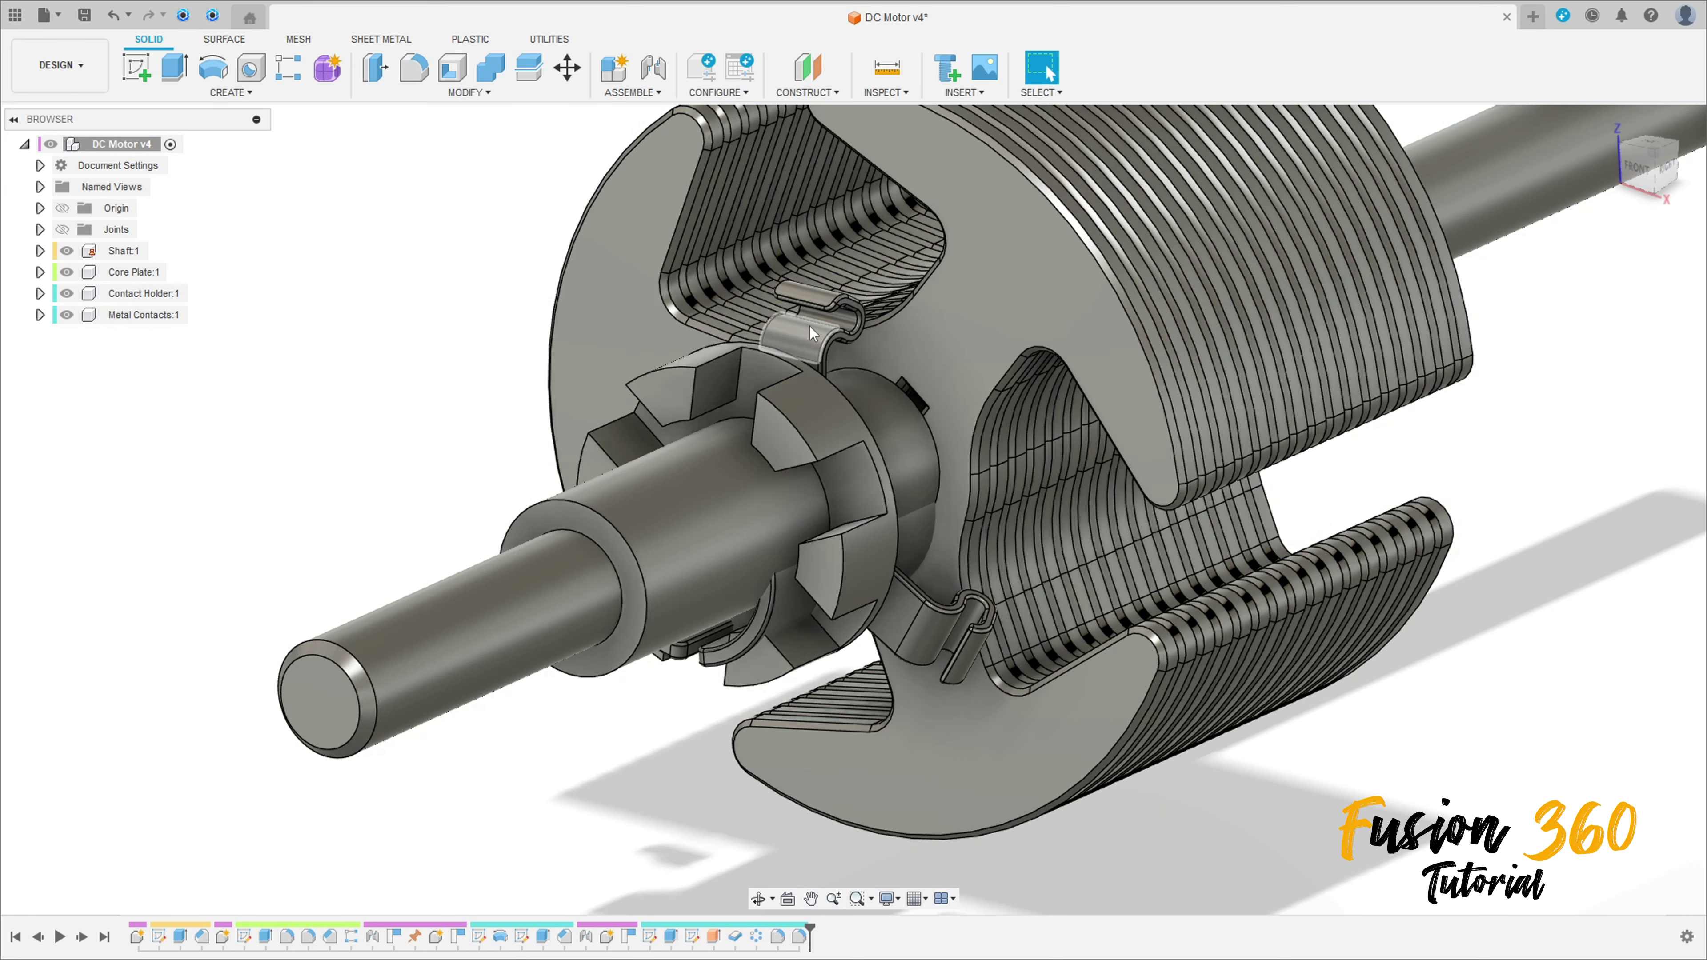
# Step: Move the Metal Contacts component off the shaft into free space beside the assembly
pyautogui.moveTo(800, 316); pyautogui.dragTo(350, 289)
pyautogui.scroll(-3, 505, 373)
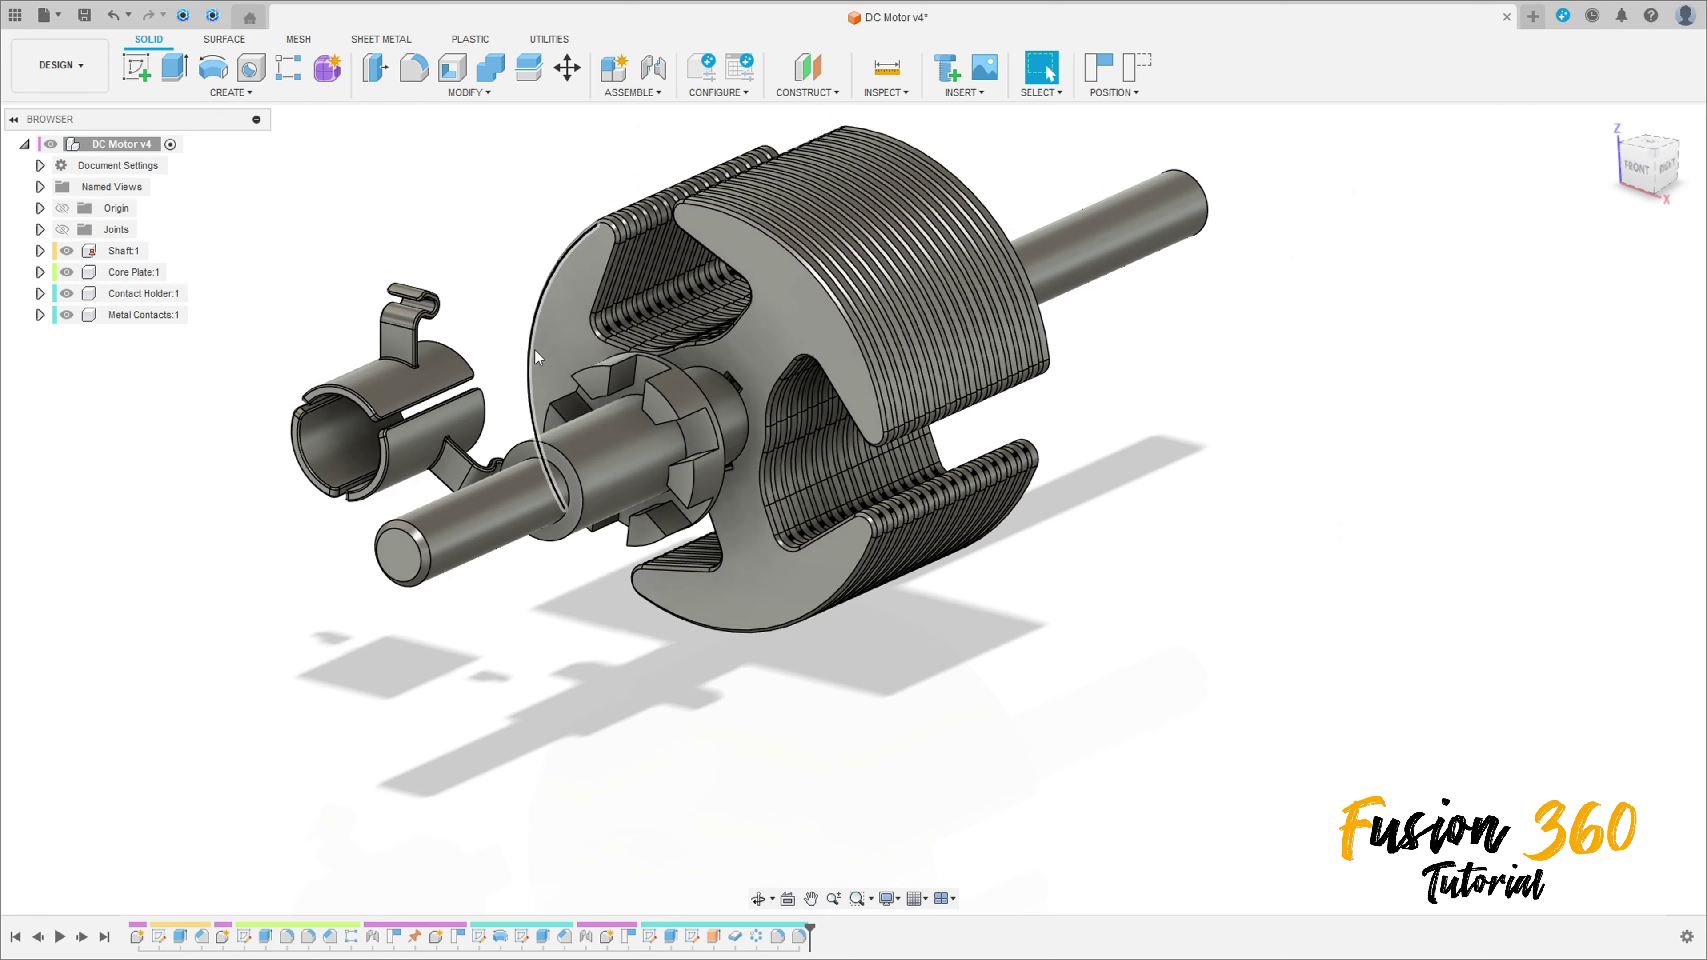
pyautogui.keyDown('shift'); pyautogui.moveTo(537, 356); pyautogui.dragTo(484, 388, button='middle'); pyautogui.keyUp('shift')
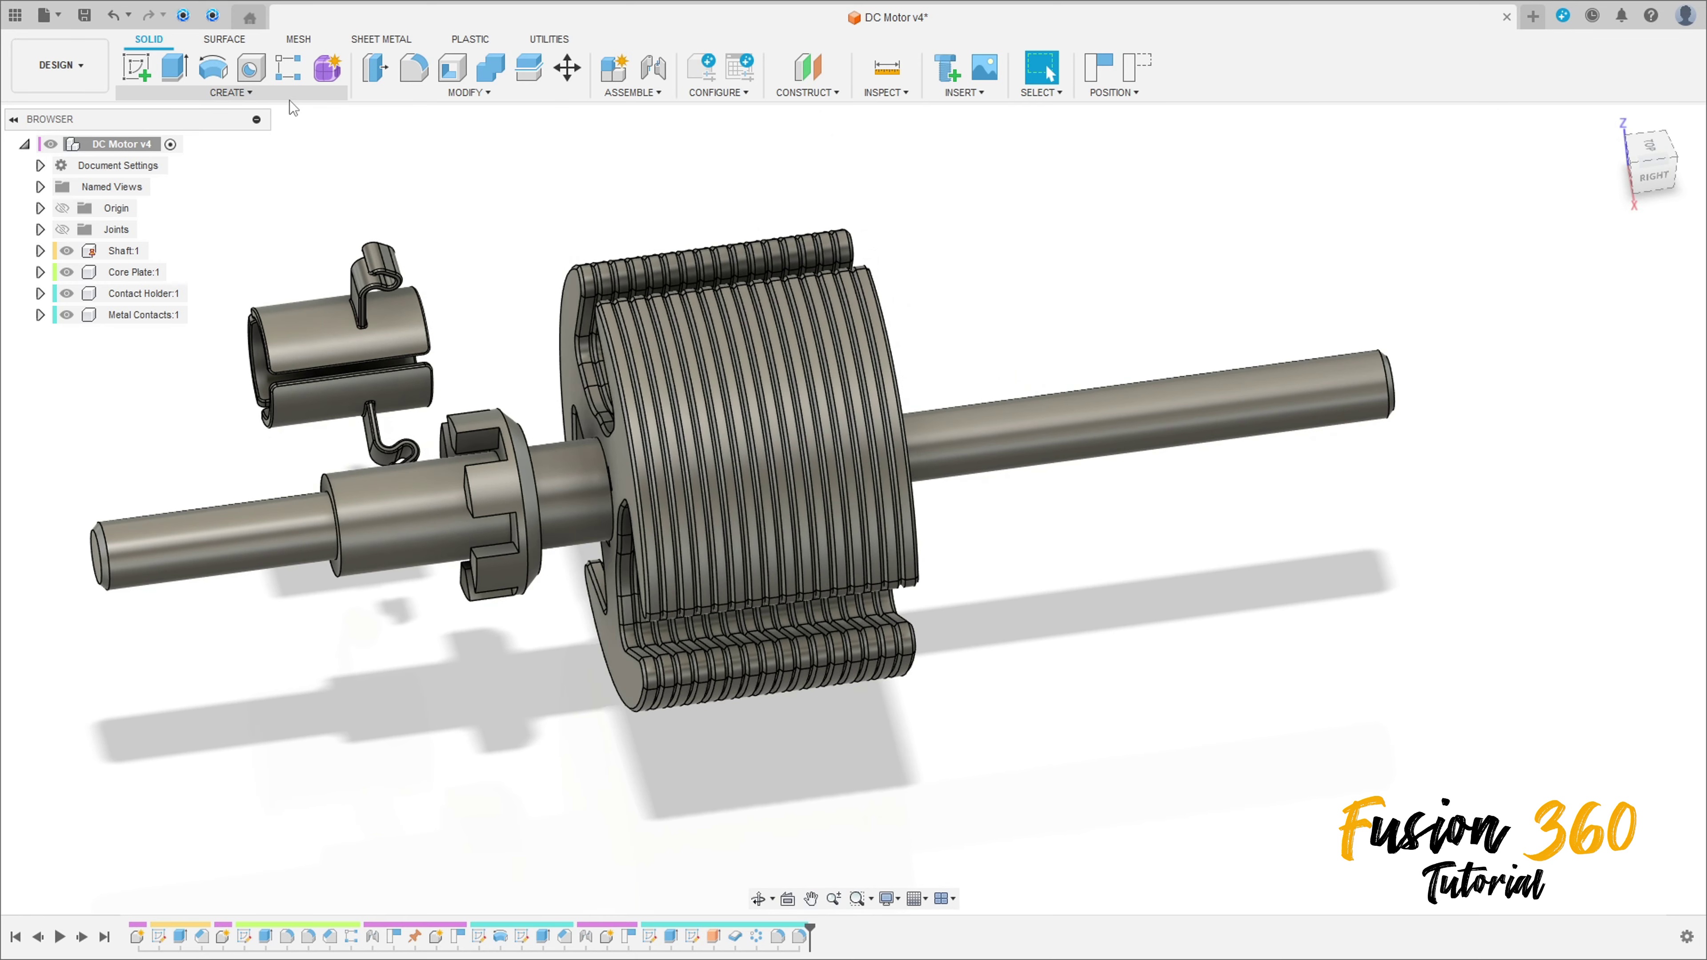
# Step: Create a joint from the center of the Metal Contacts' curved end edge facing the core to the matching circular edge on the Contact Holder's collar
pyautogui.click(652, 95)
pyautogui.click(662, 135)
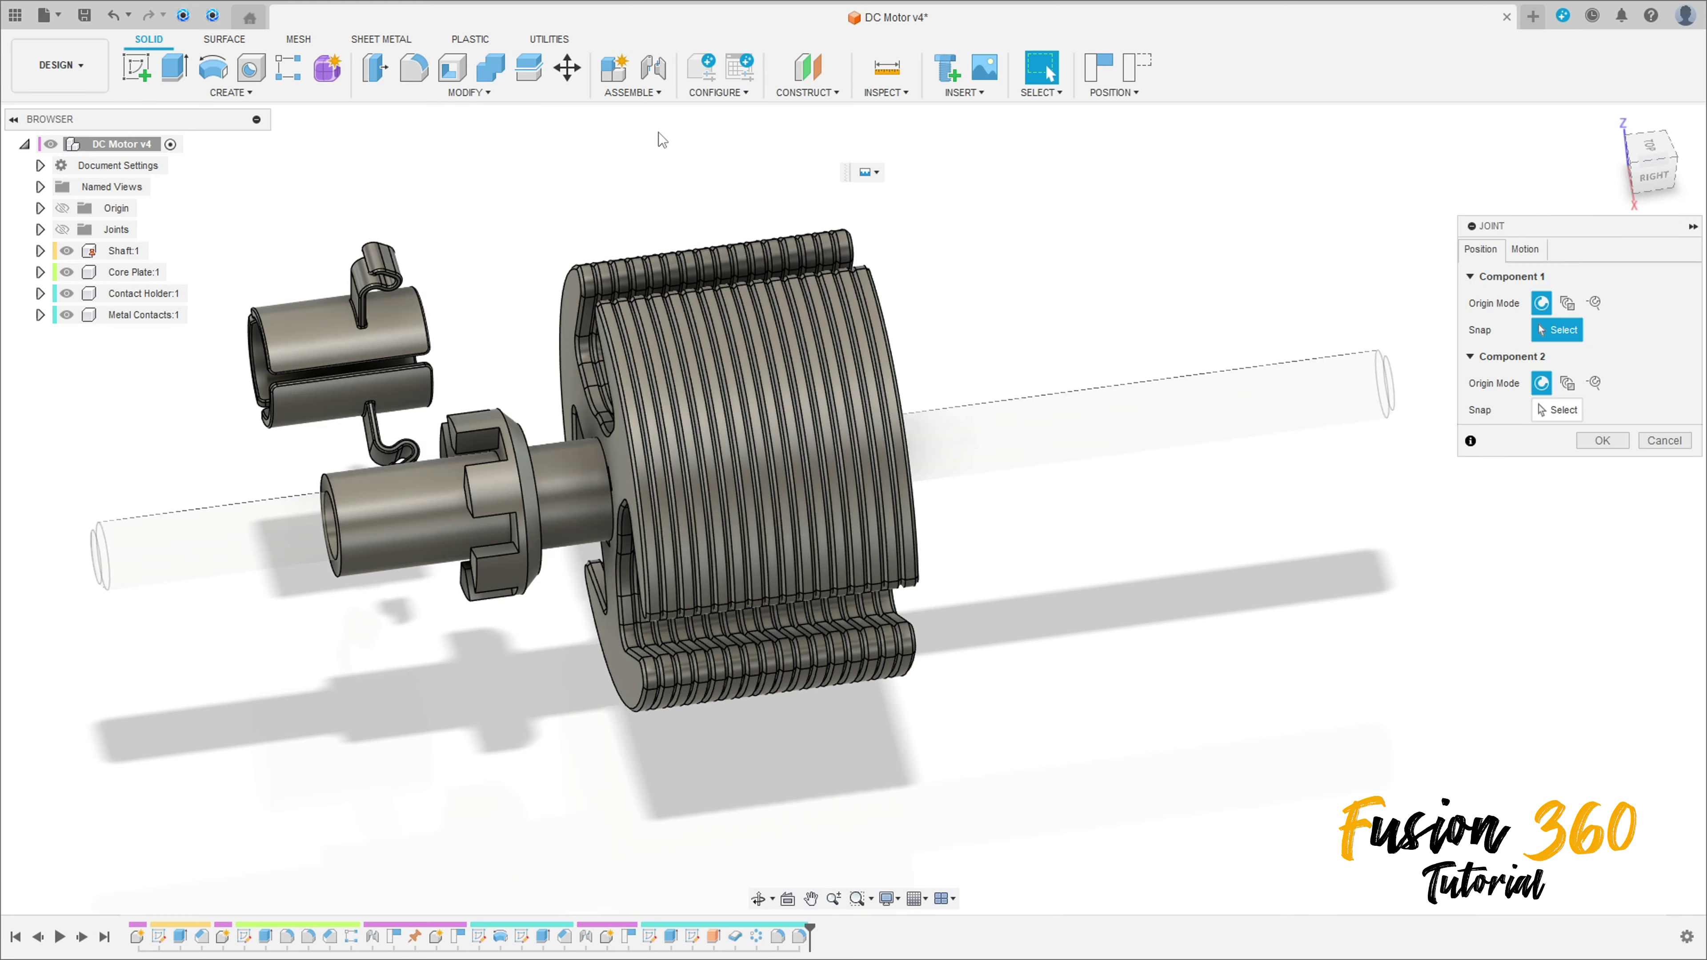
pyautogui.keyDown('shift'); pyautogui.moveTo(591, 269); pyautogui.dragTo(501, 261, button='middle'); pyautogui.keyUp('shift')
pyautogui.scroll(8, 637, 141)
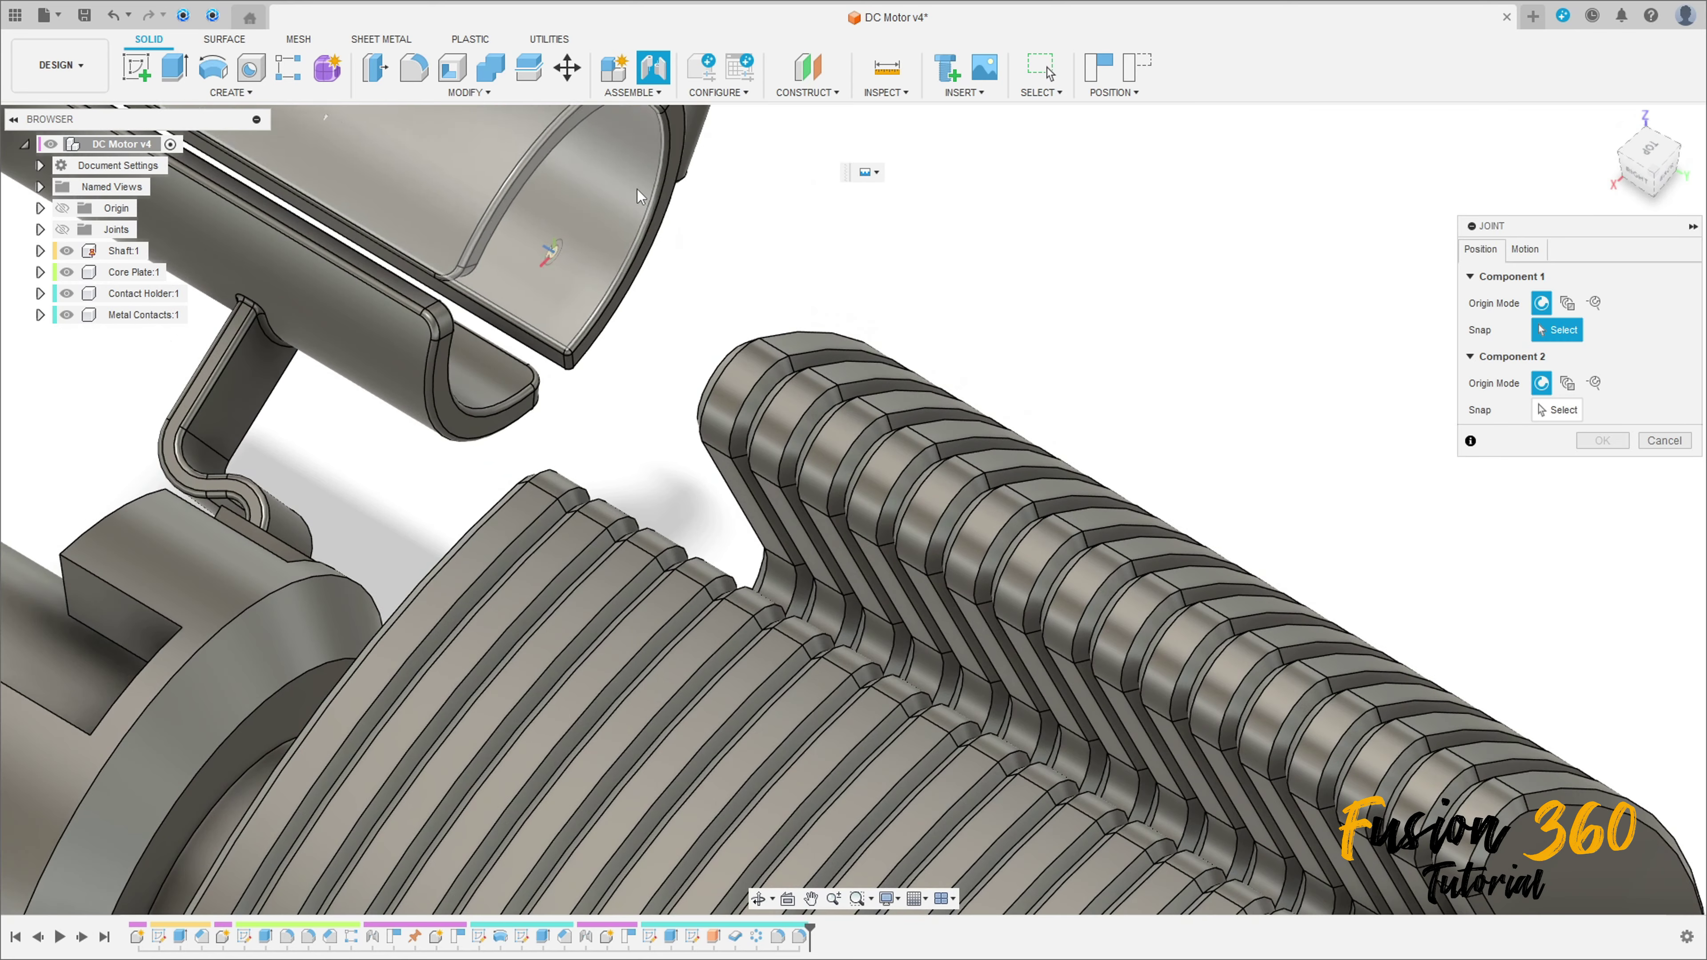
pyautogui.click(664, 209)
pyautogui.scroll(-3, 665, 210)
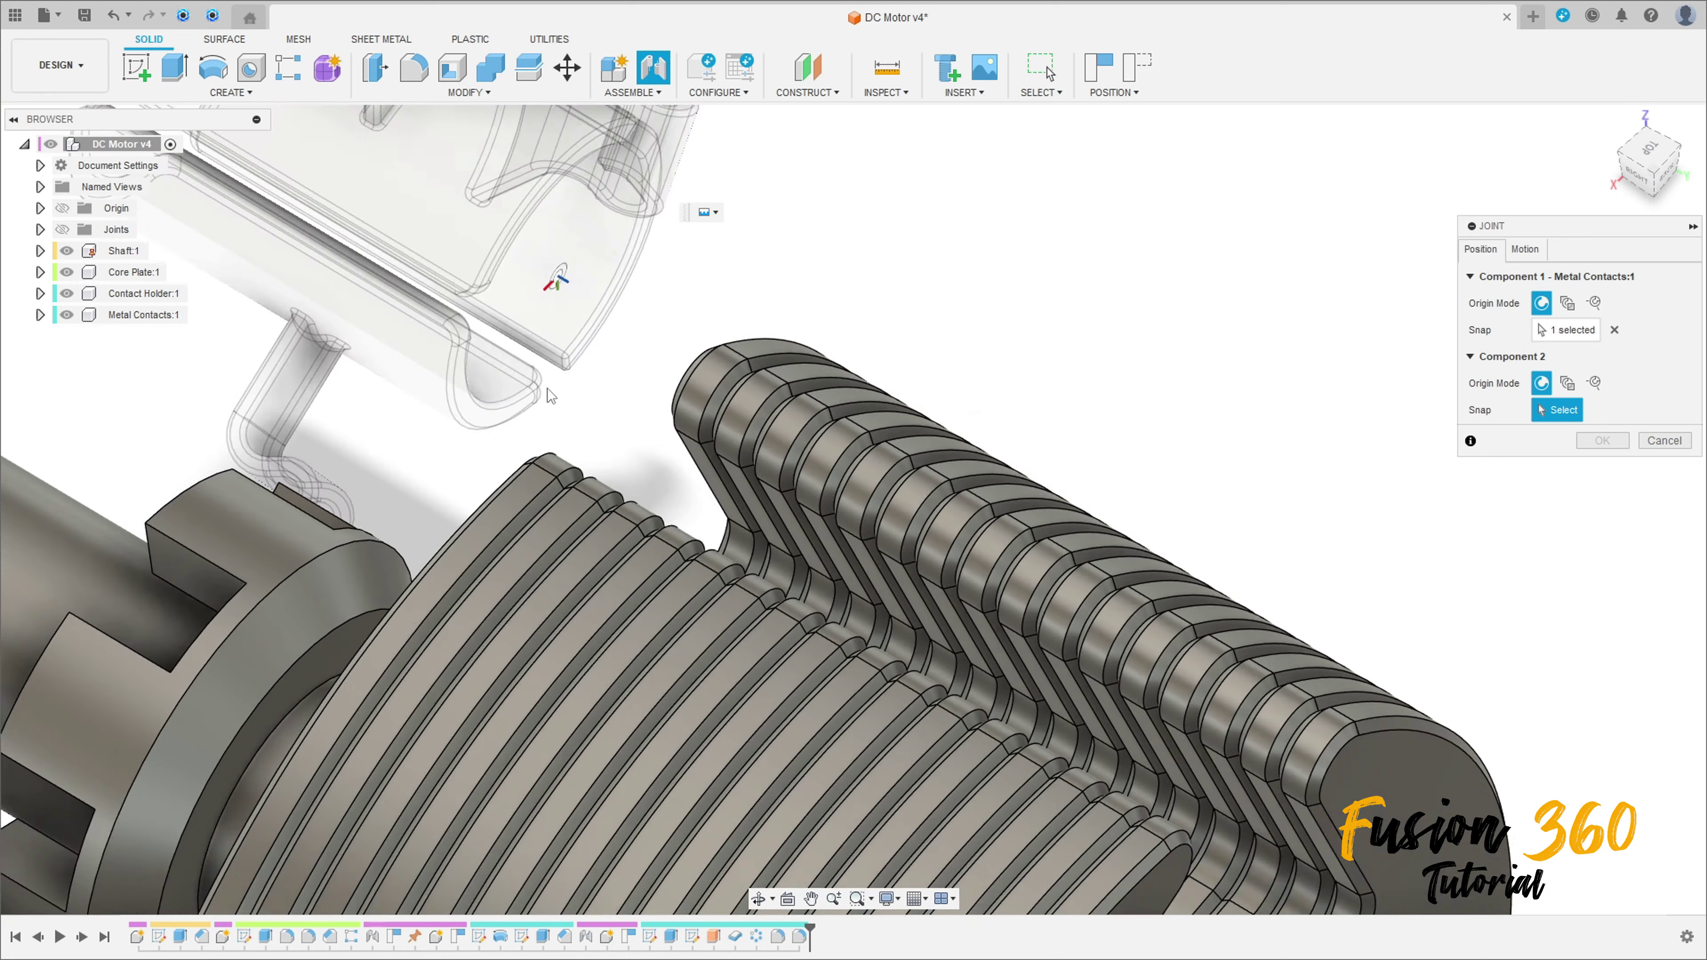
pyautogui.keyDown('shift'); pyautogui.moveTo(414, 545); pyautogui.dragTo(430, 578, button='middle'); pyautogui.keyUp('shift')
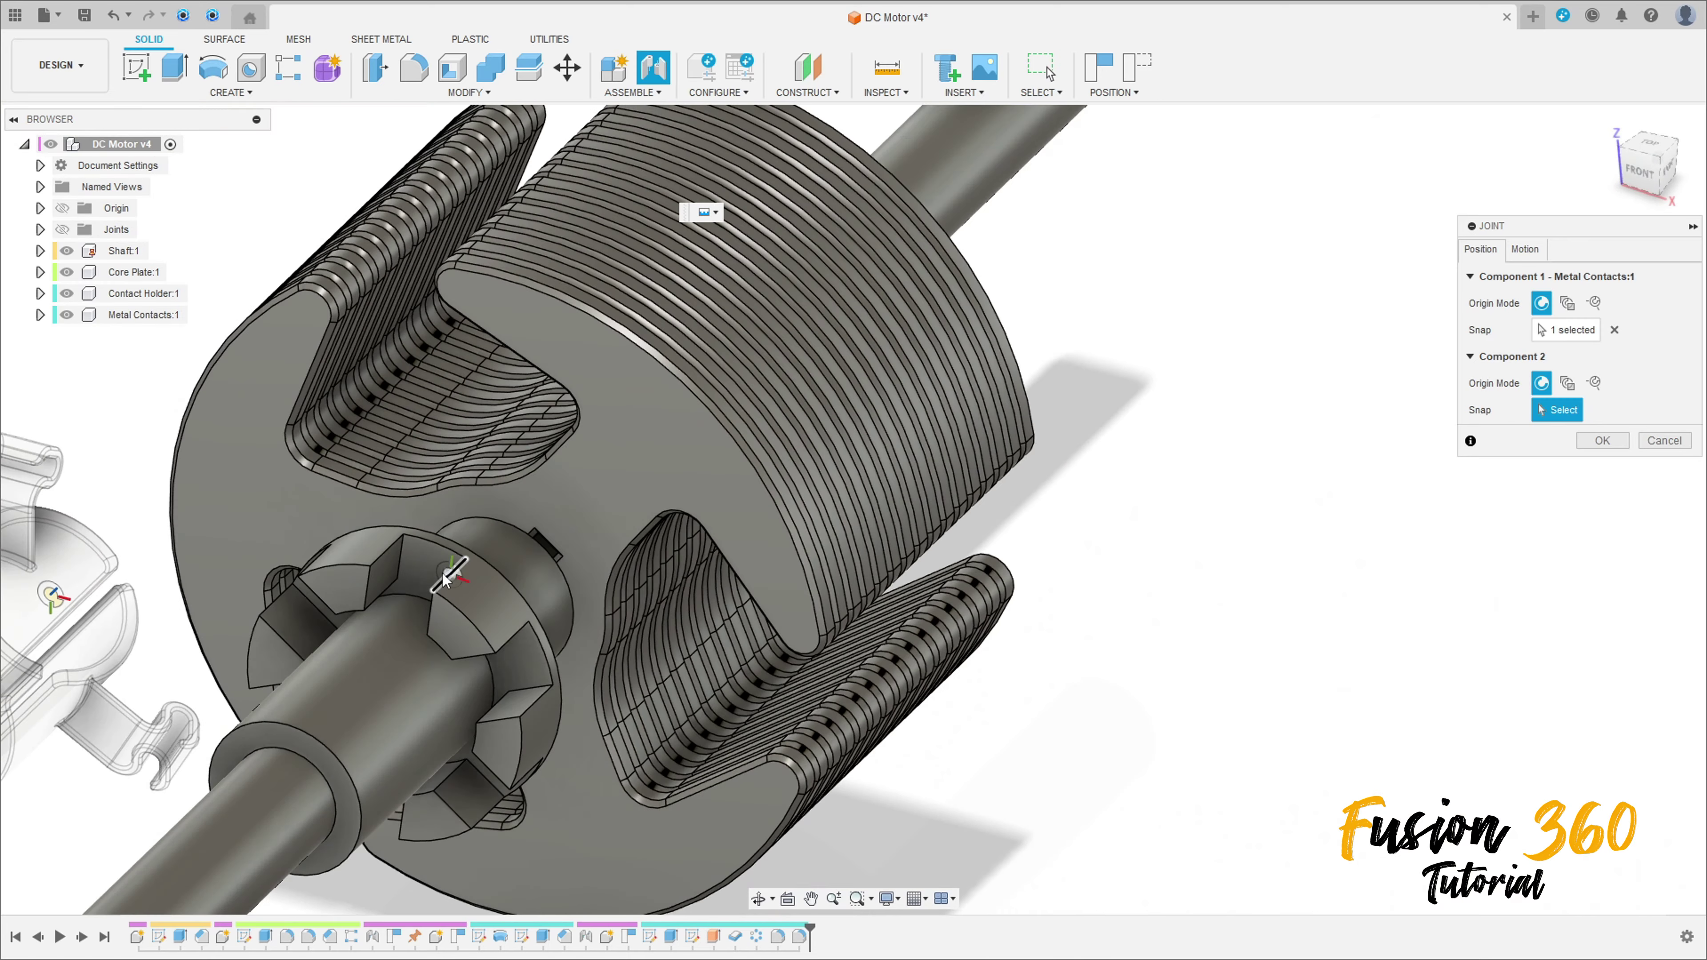
pyautogui.click(417, 600)
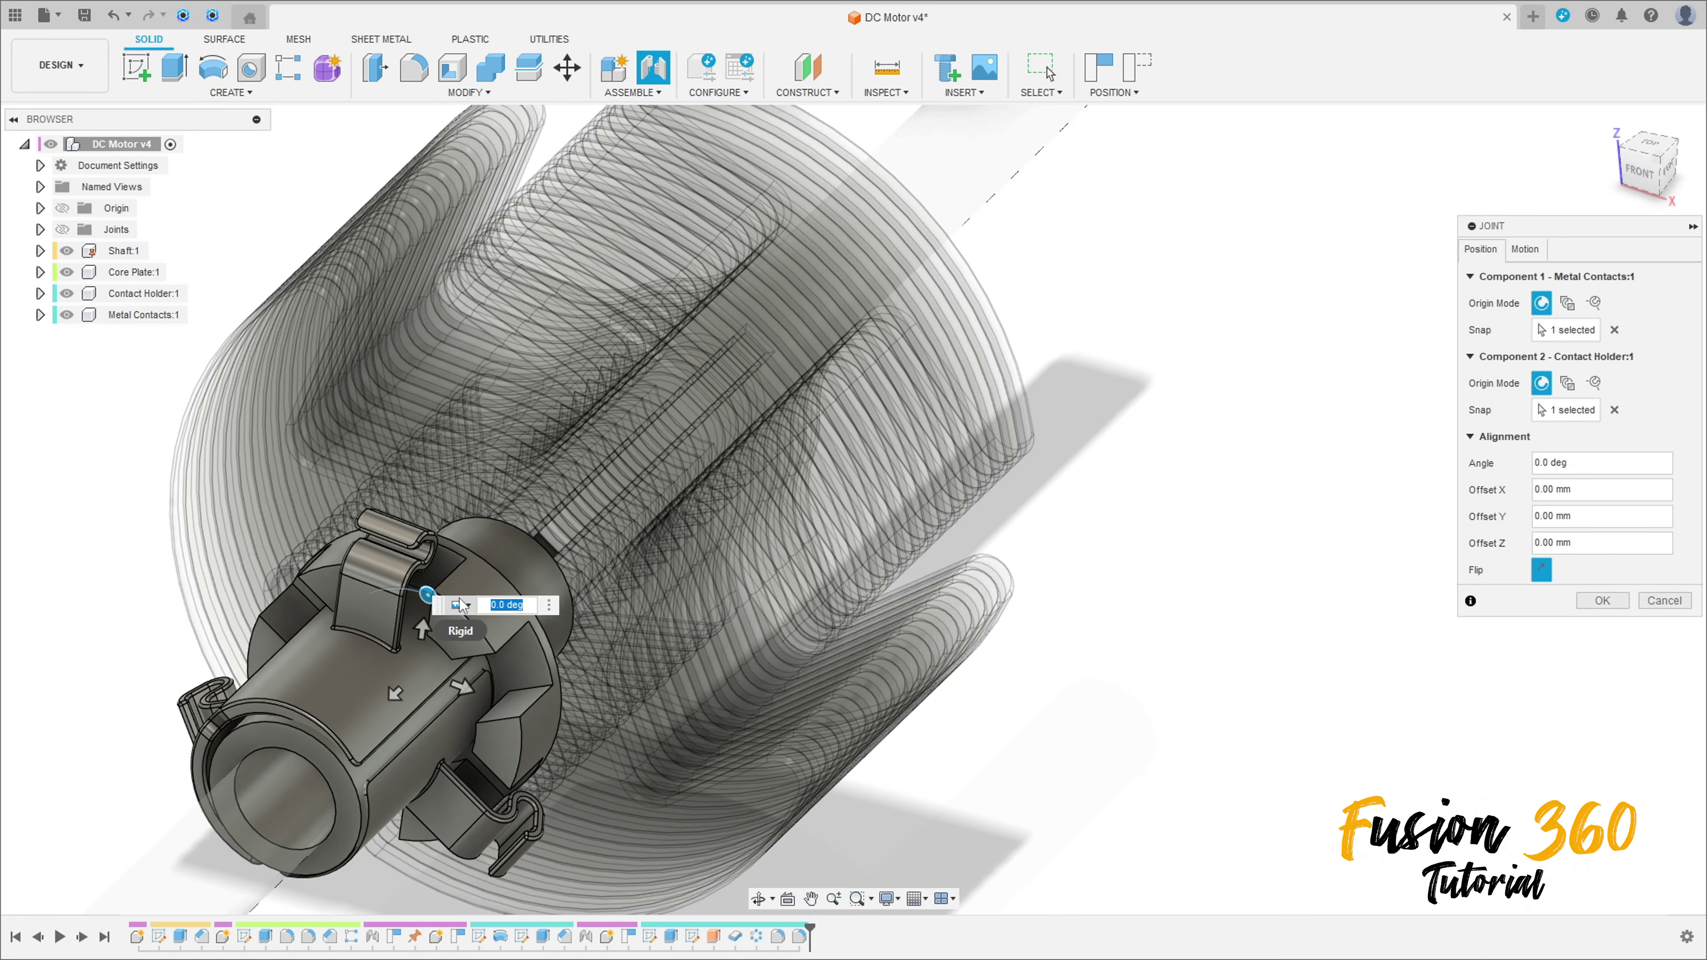
# Step: Set the joint's motion type to Rigid, check the hook's fit in the holder slot, and apply the joint with zero angle and offsets
pyautogui.click(457, 608)
pyautogui.click(471, 644)
pyautogui.keyDown('shift'); pyautogui.moveTo(306, 538); pyautogui.dragTo(384, 484, button='middle'); pyautogui.keyUp('shift')
pyautogui.scroll(10, 341, 498)
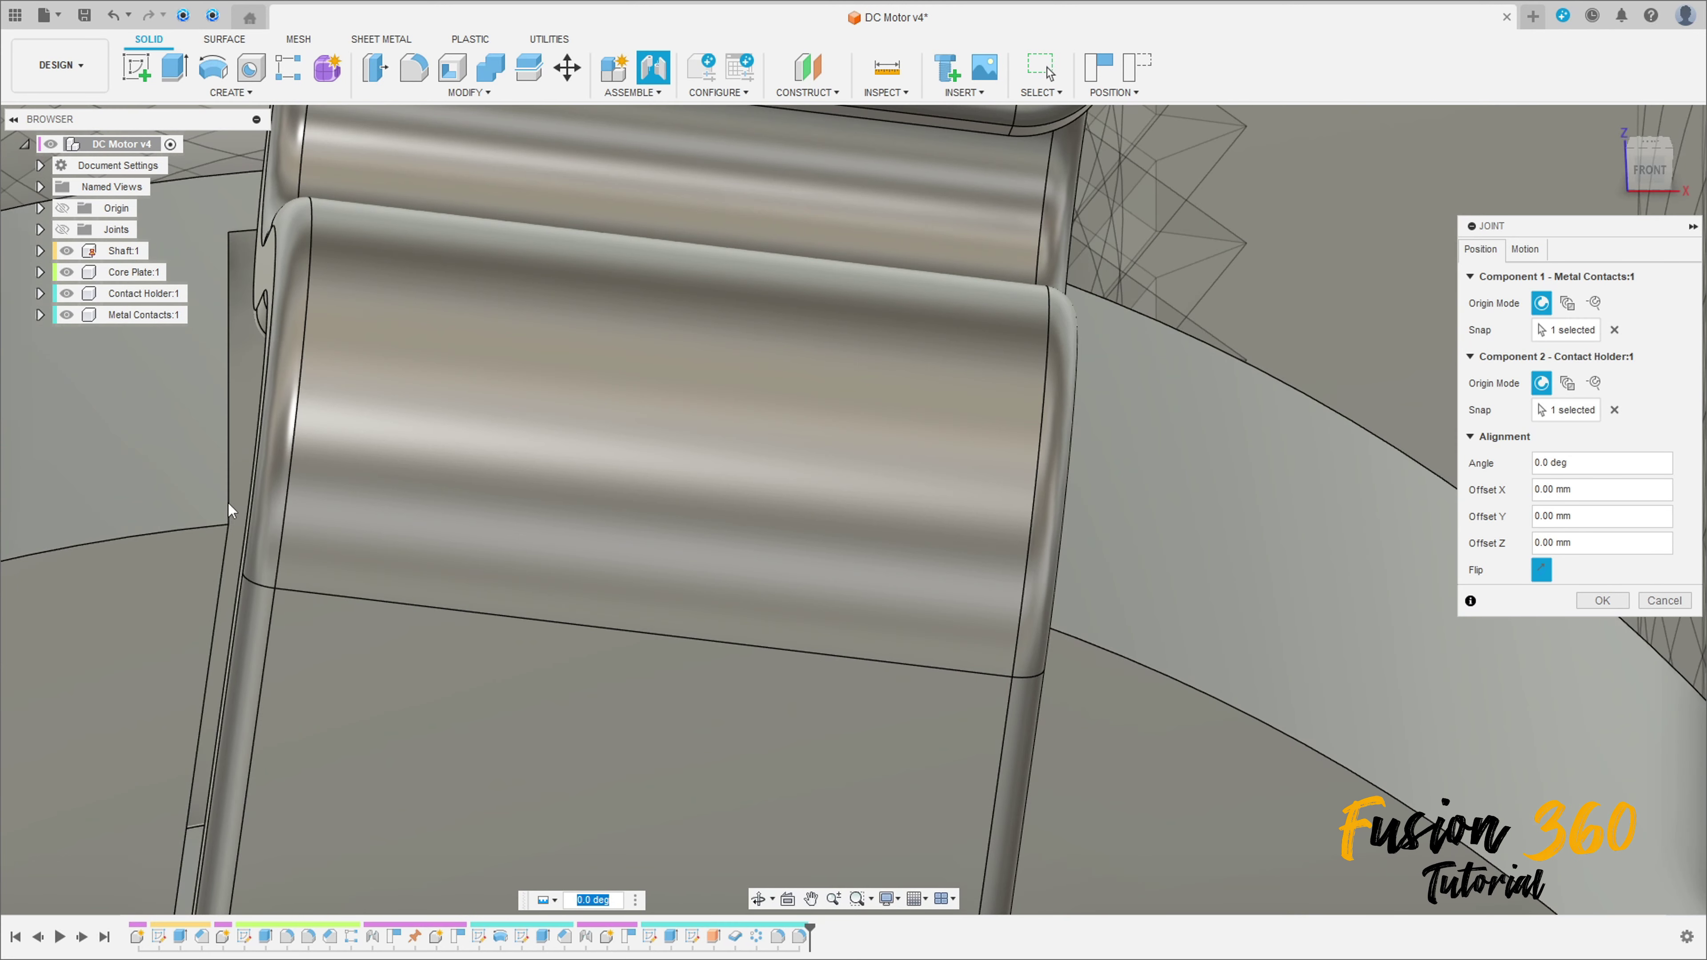
pyautogui.scroll(-10, 226, 514)
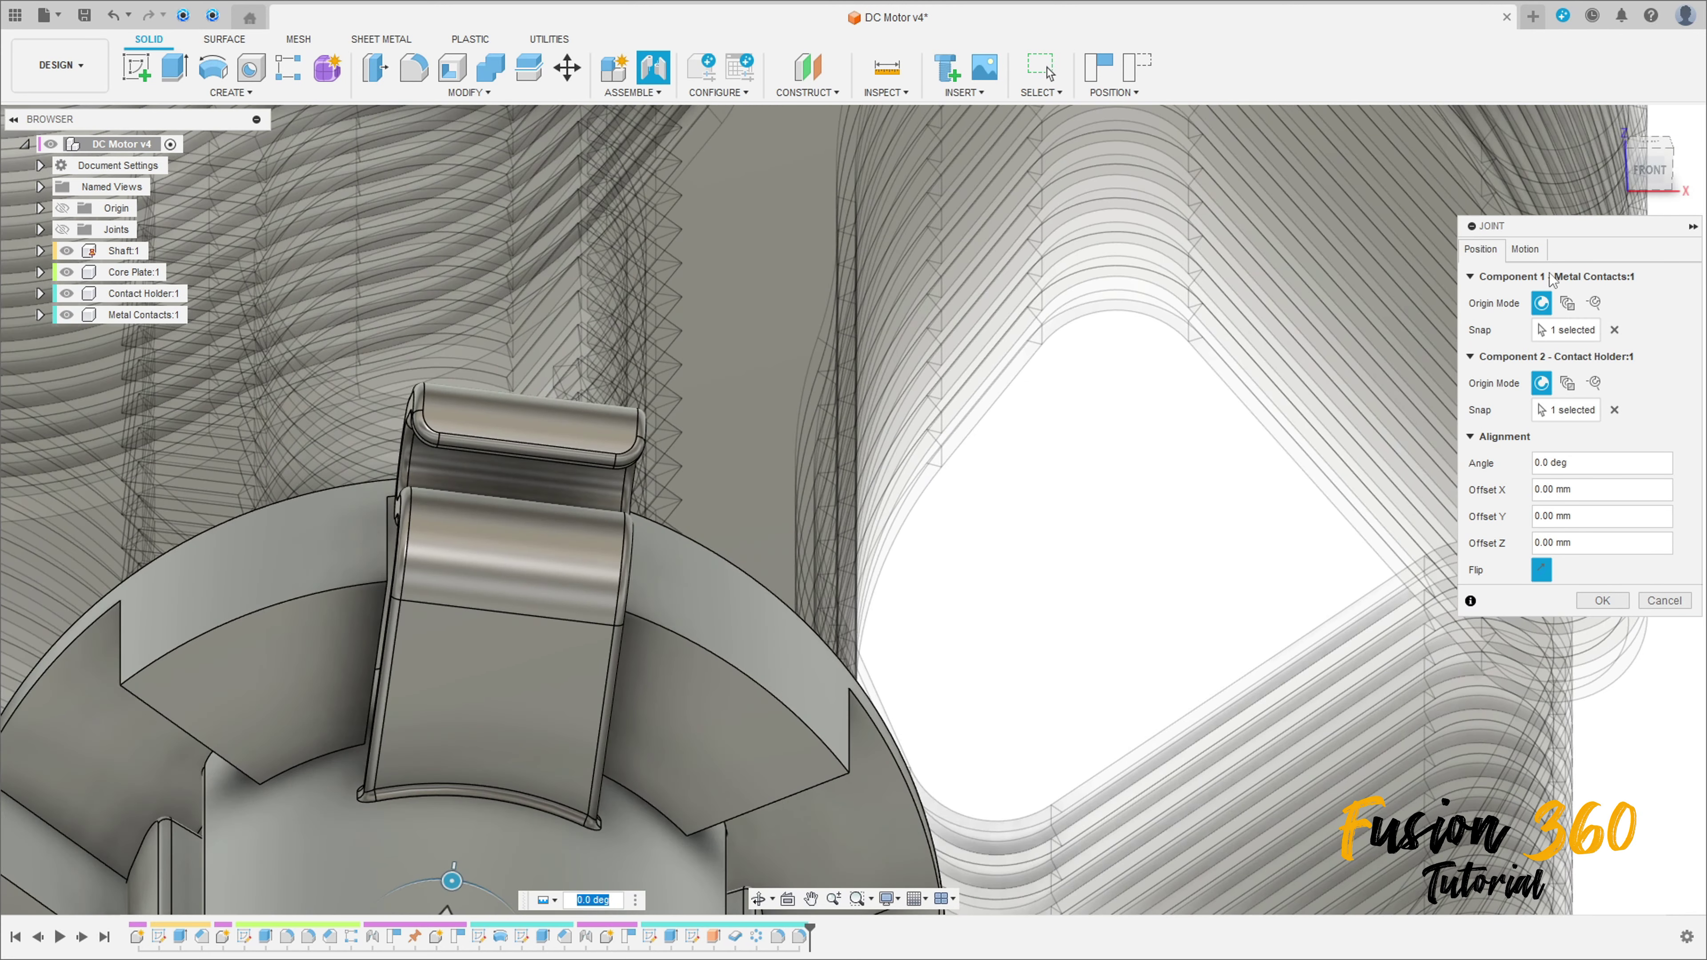
pyautogui.click(1525, 249)
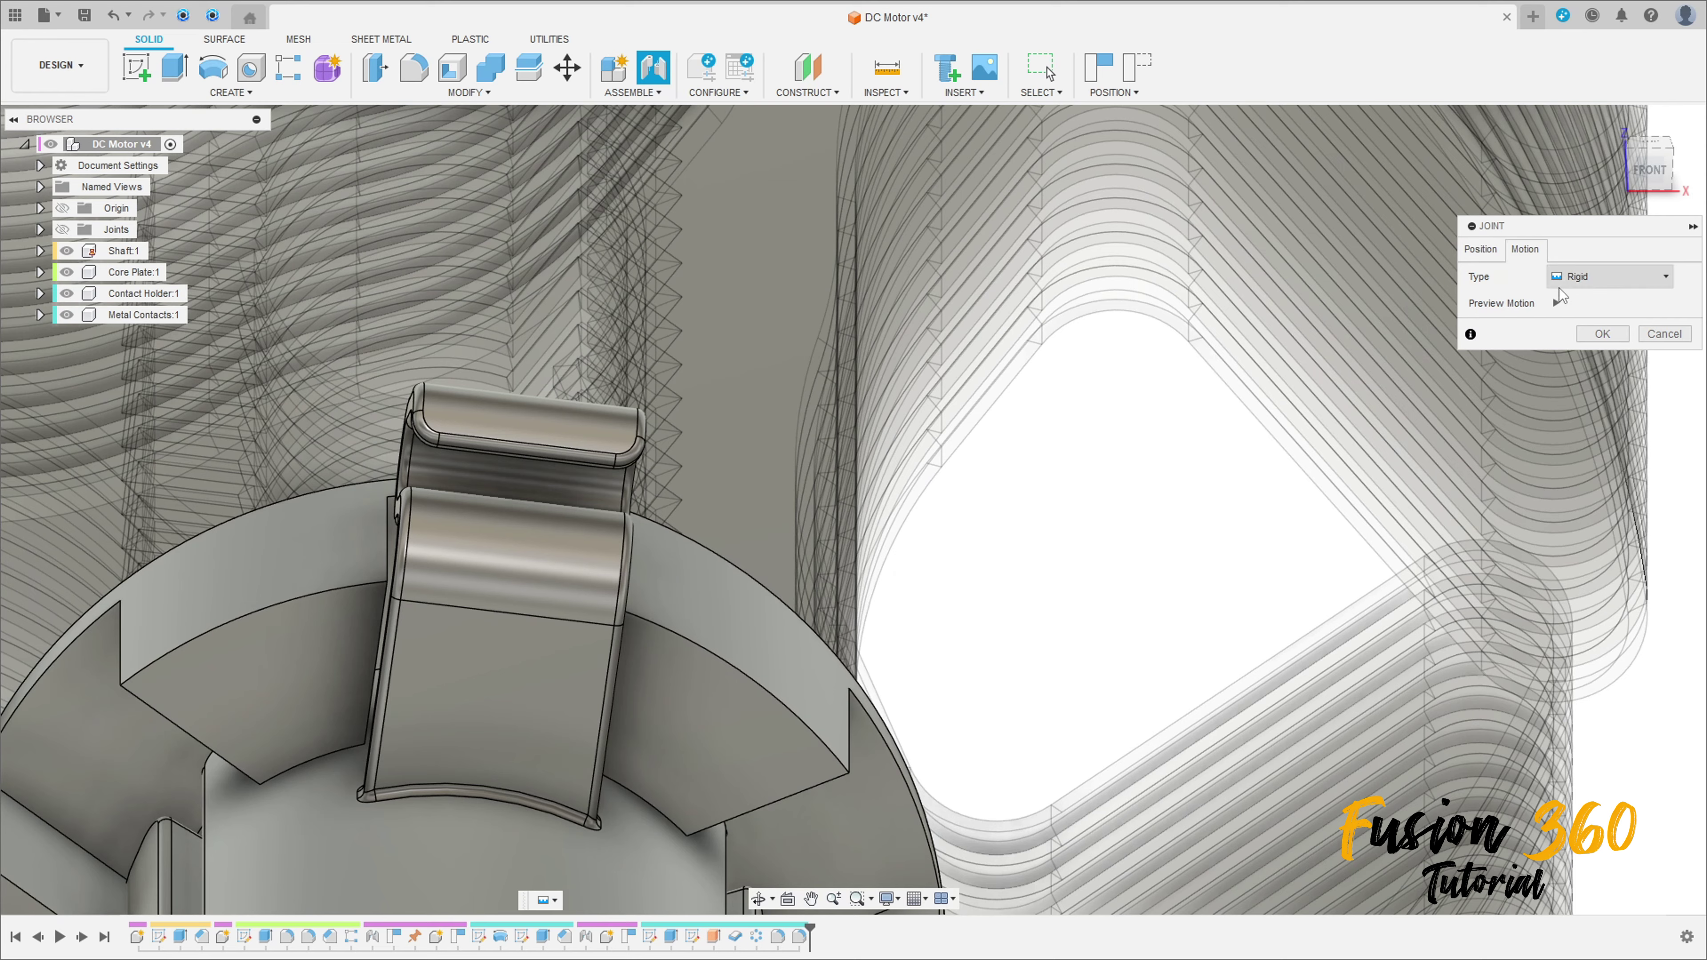
pyautogui.click(1480, 249)
pyautogui.click(1602, 600)
# Step: Rotate the jointed assembly around the shaft to test that the metal contacts, holder and core turn together
pyautogui.scroll(-10, 1091, 638)
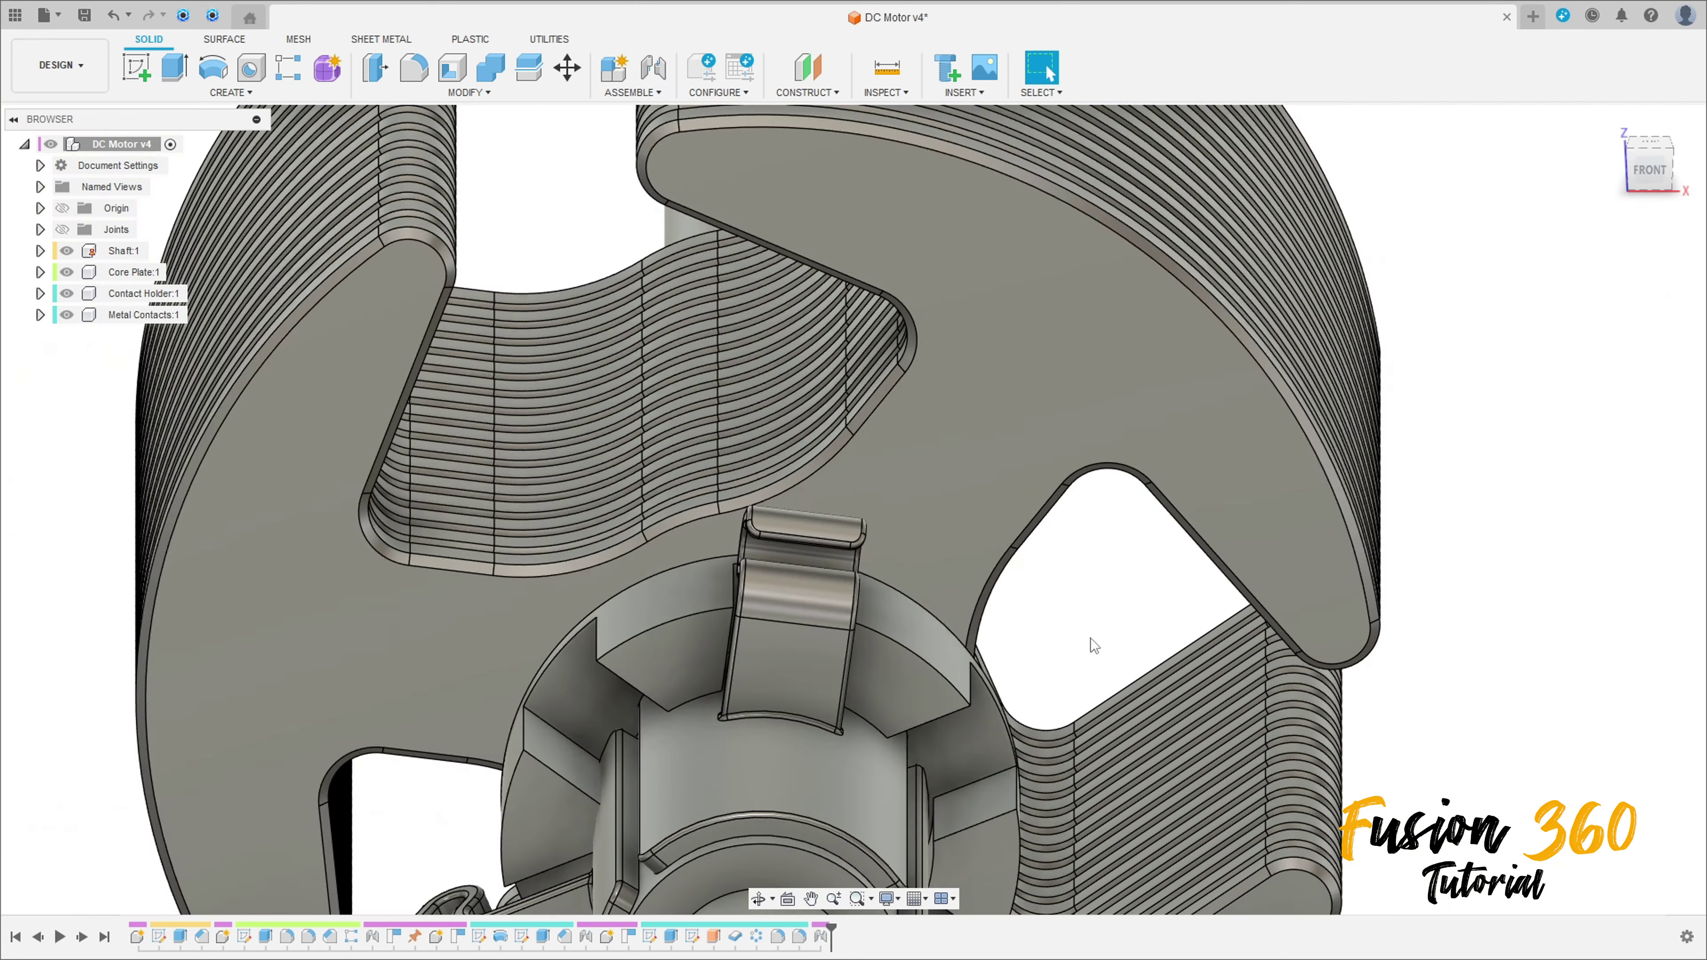
pyautogui.press('F6')
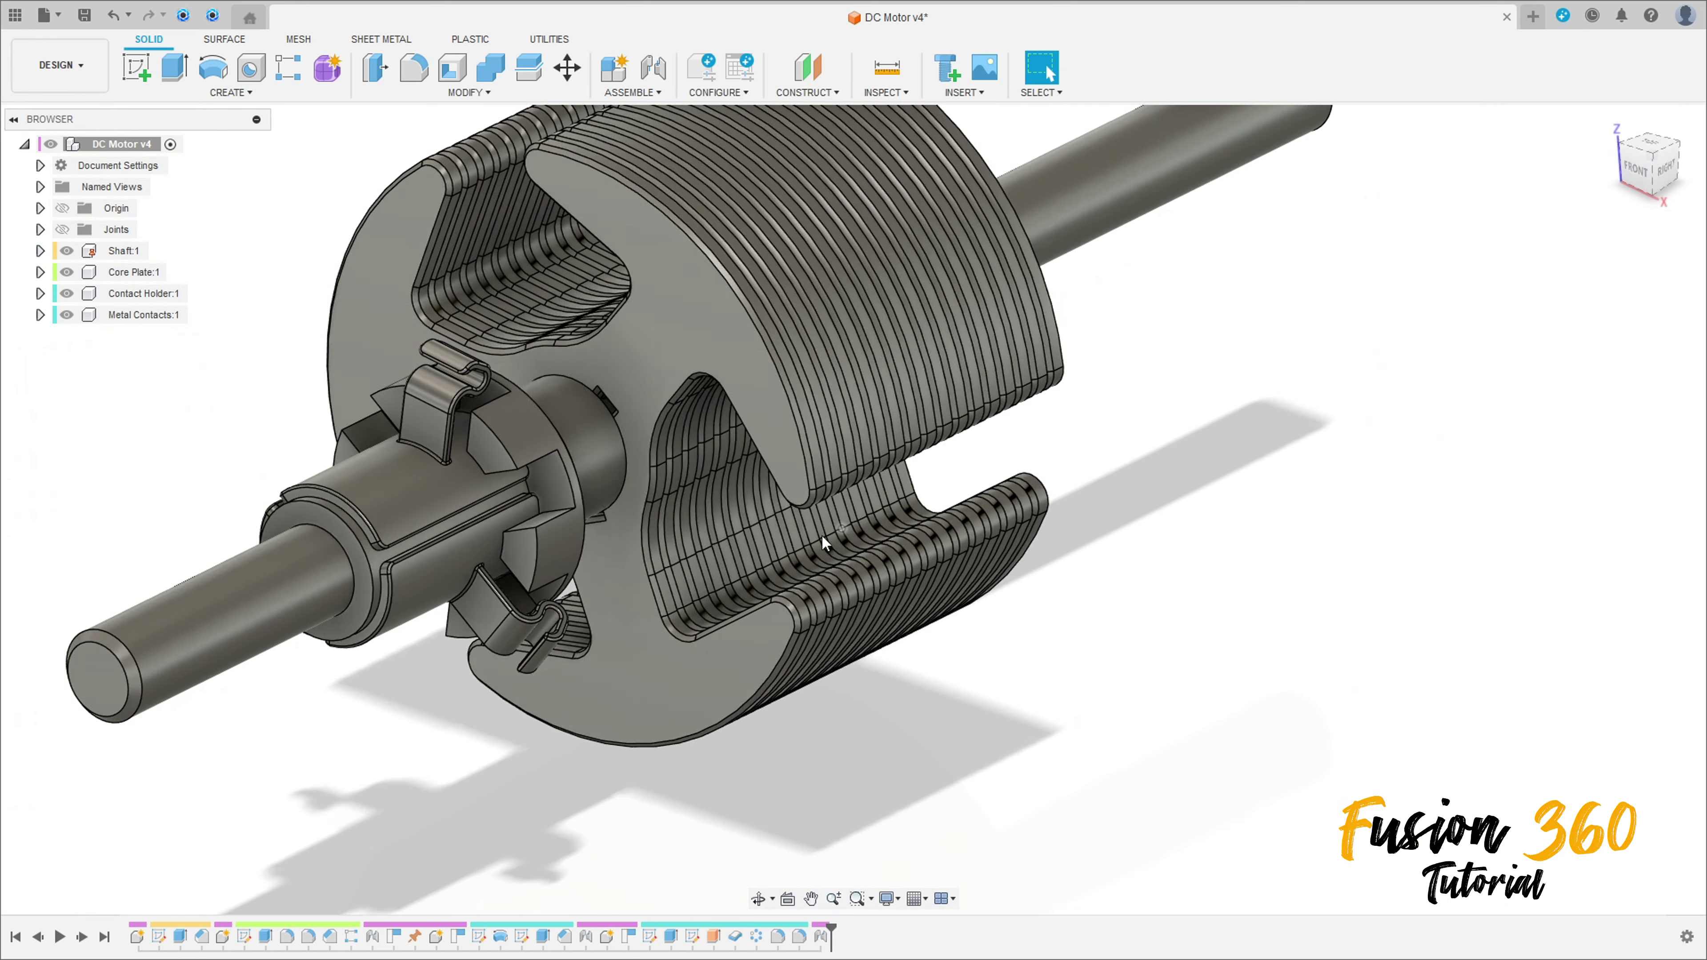
pyautogui.moveTo(536, 447); pyautogui.dragTo(693, 504)
pyautogui.scroll(2, 694, 506)
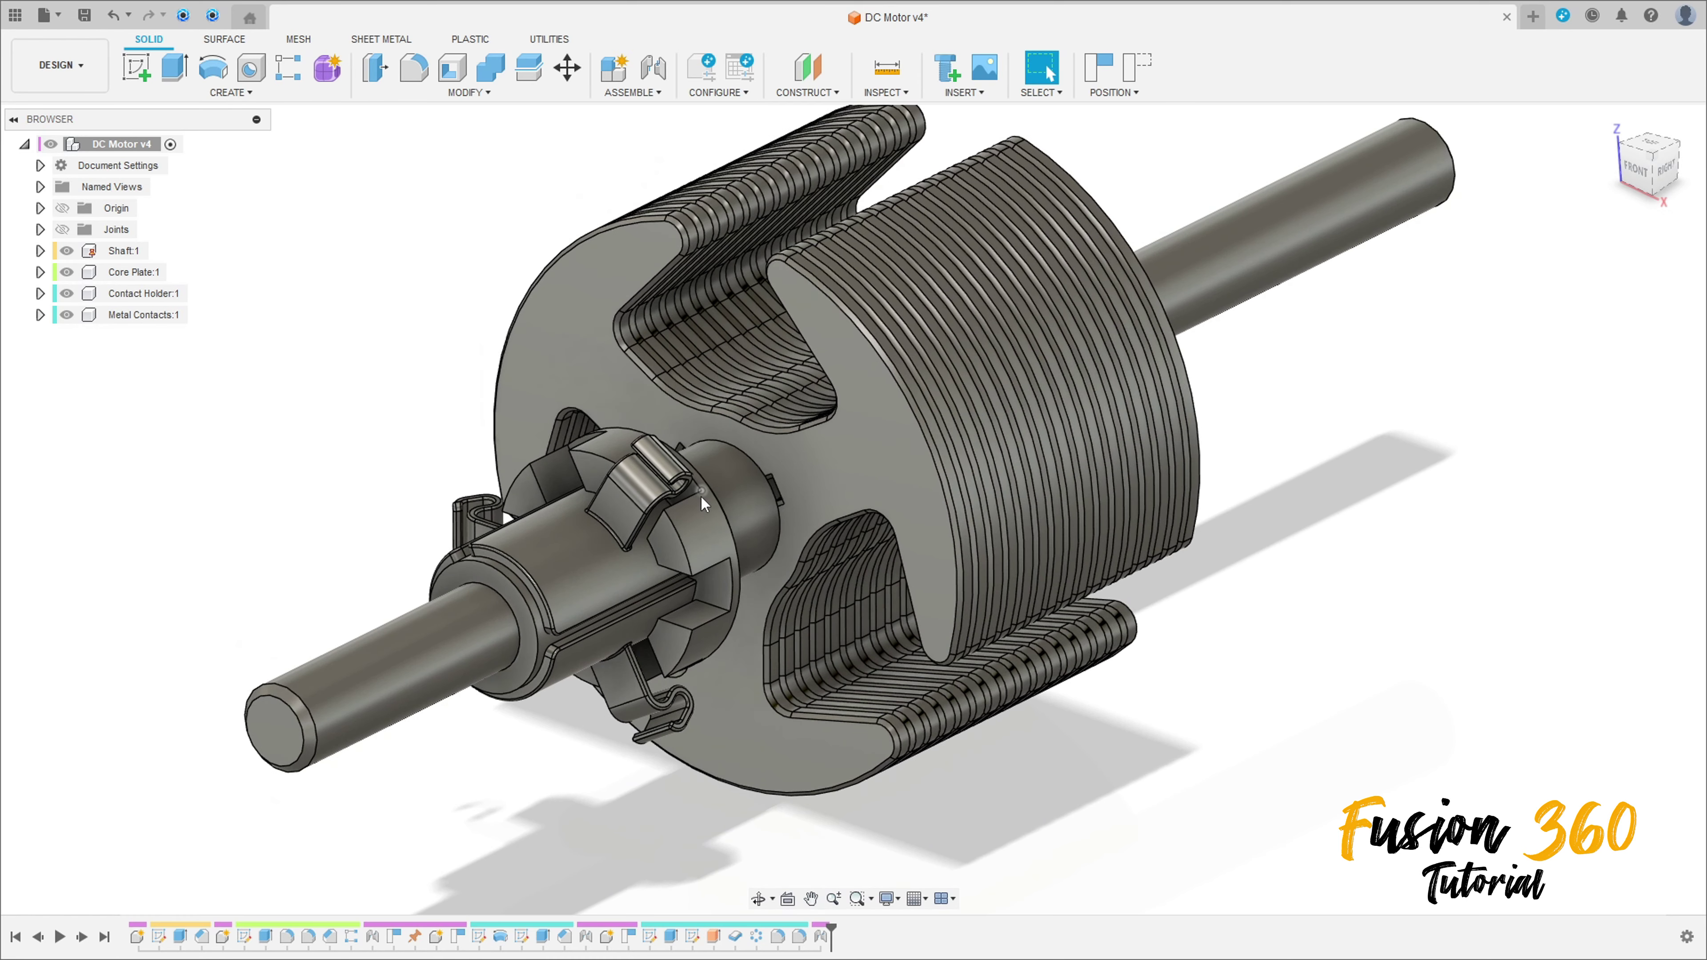